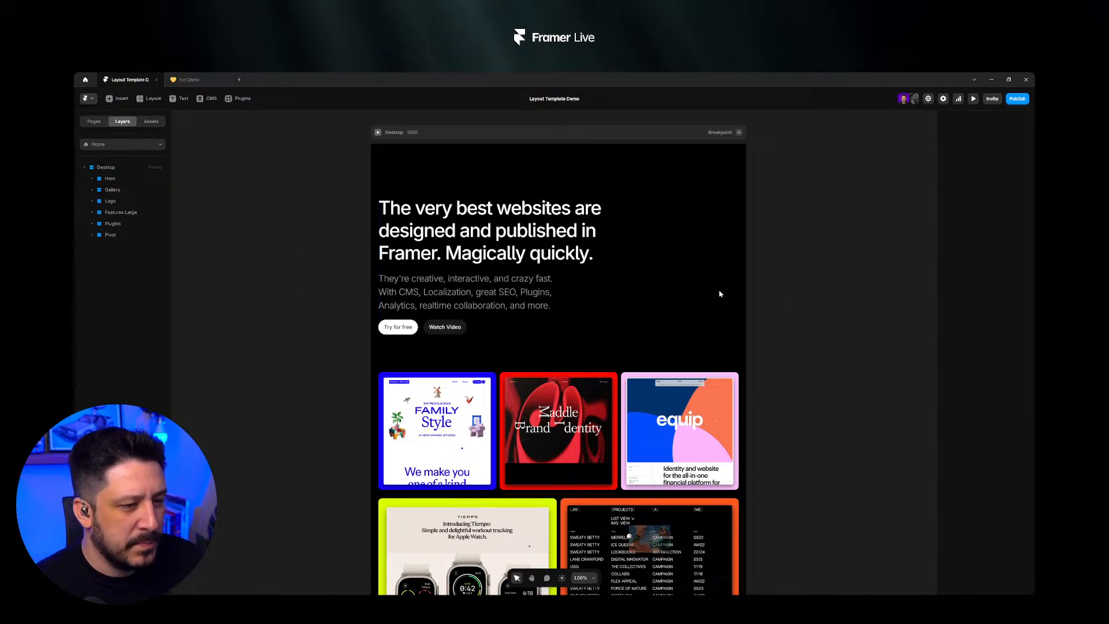
- Review the Home page's sections from the hero and gallery through the logos and large features
scroll(306, 292, "down", 10)
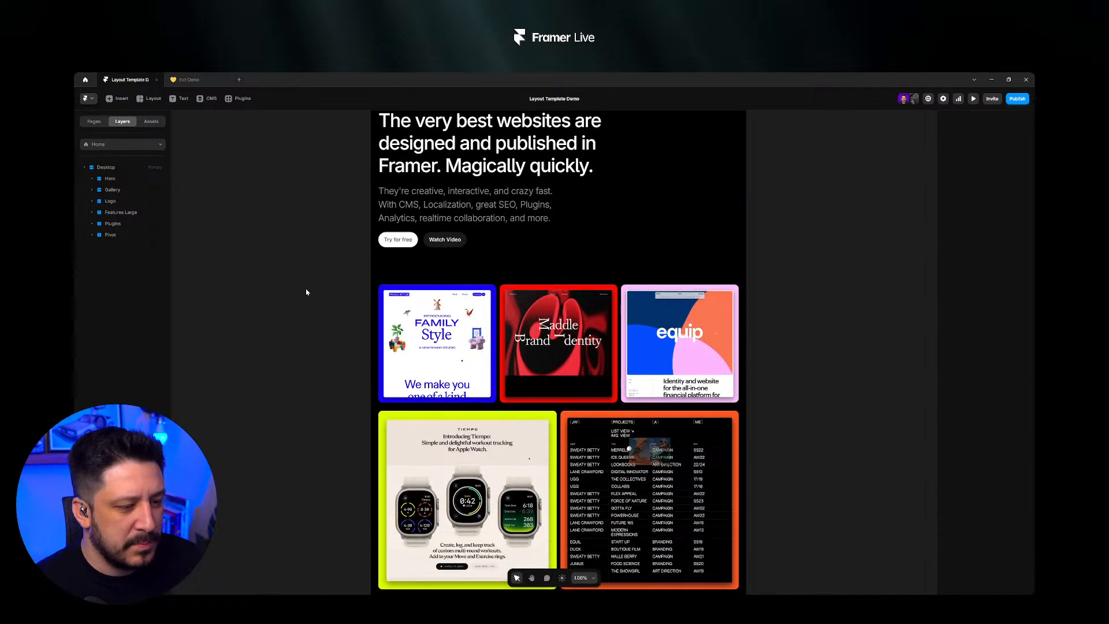
scroll(306, 293, "down", 6)
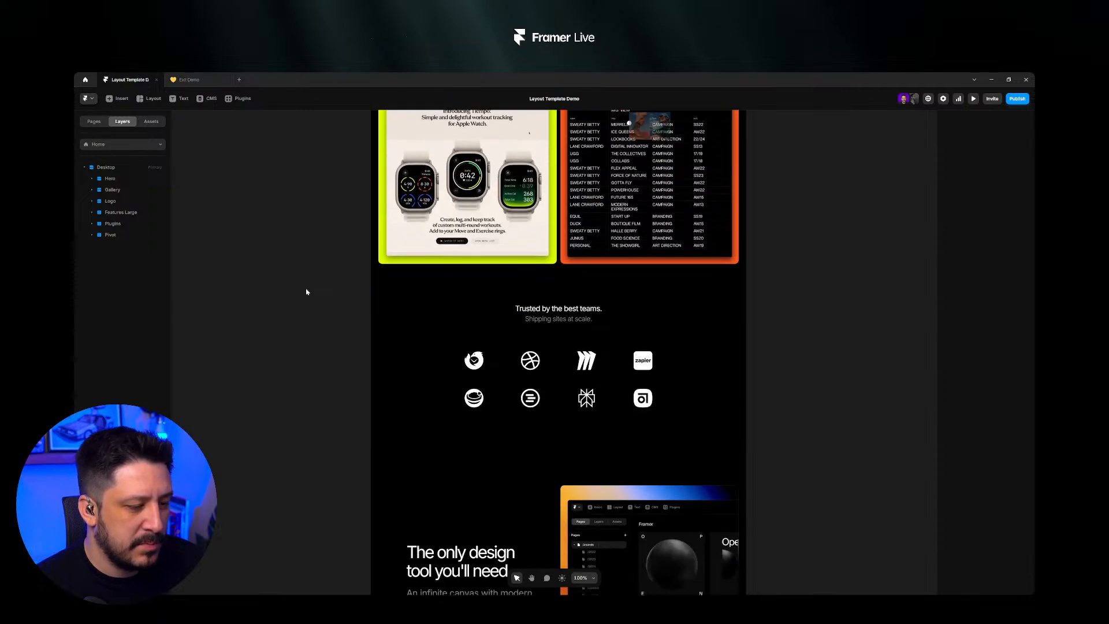
scroll(306, 292, "down", 5)
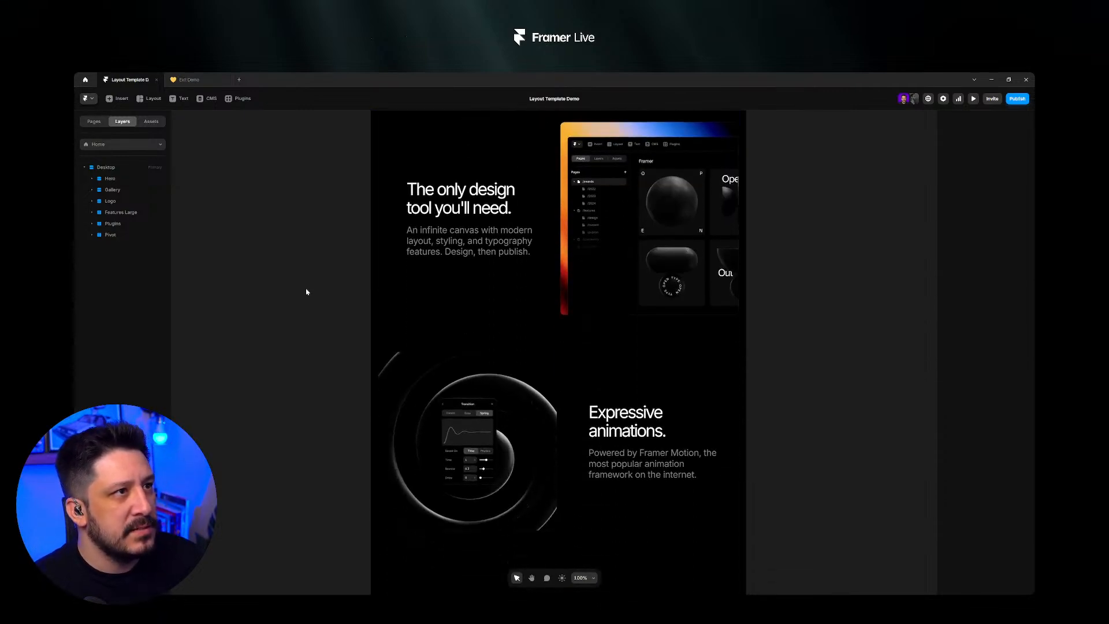
scroll(306, 292, "up", 4)
scroll(306, 292, "up", 4)
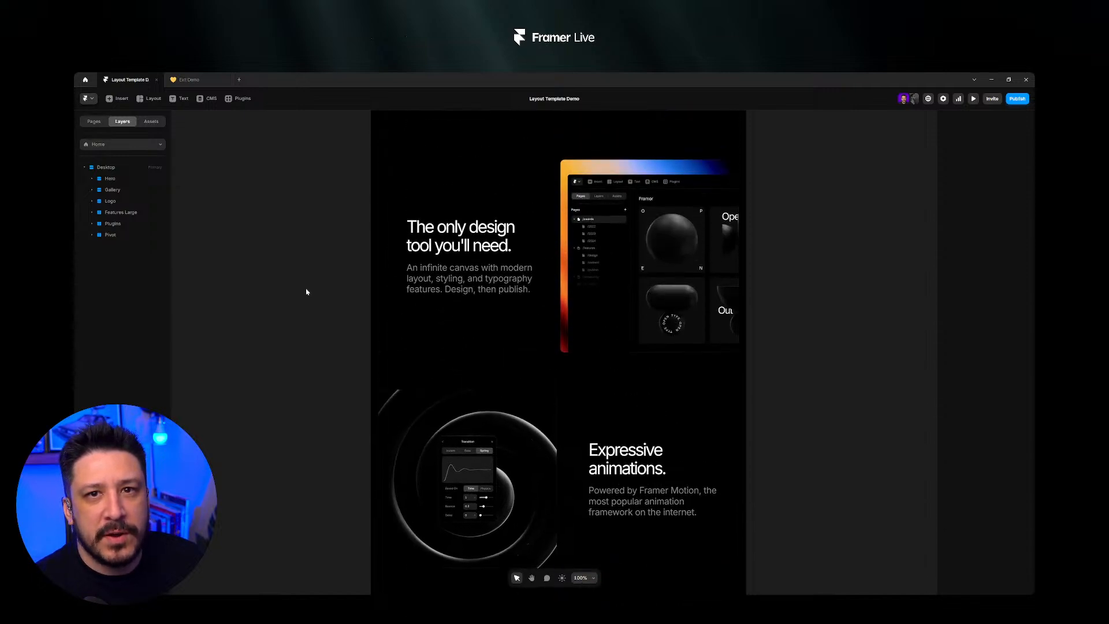
scroll(306, 293, "up", 4)
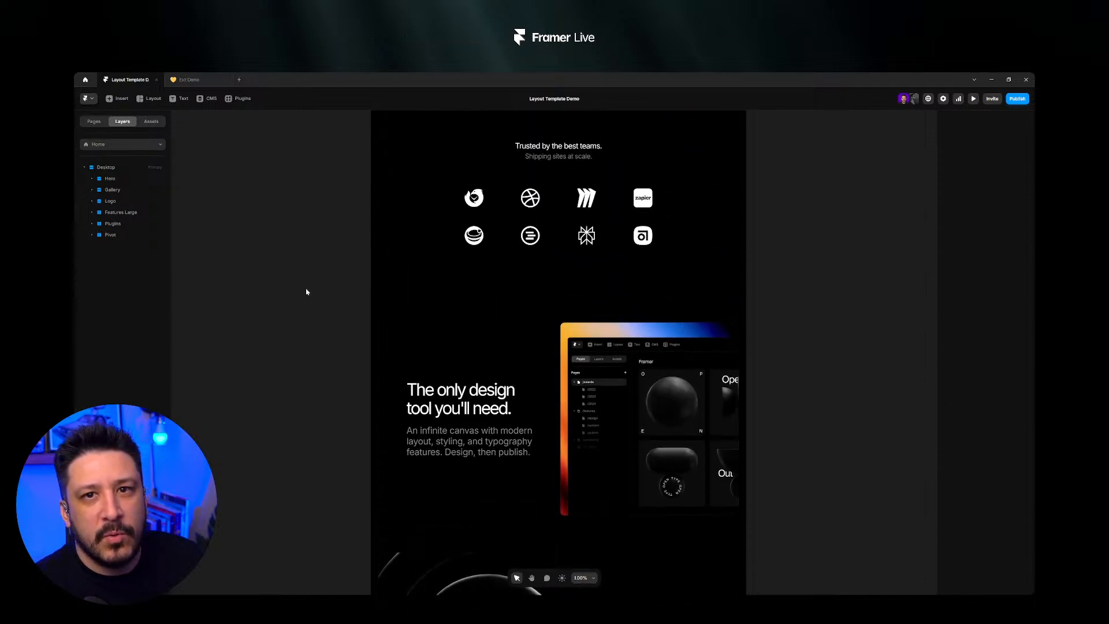
scroll(306, 292, "up", 5)
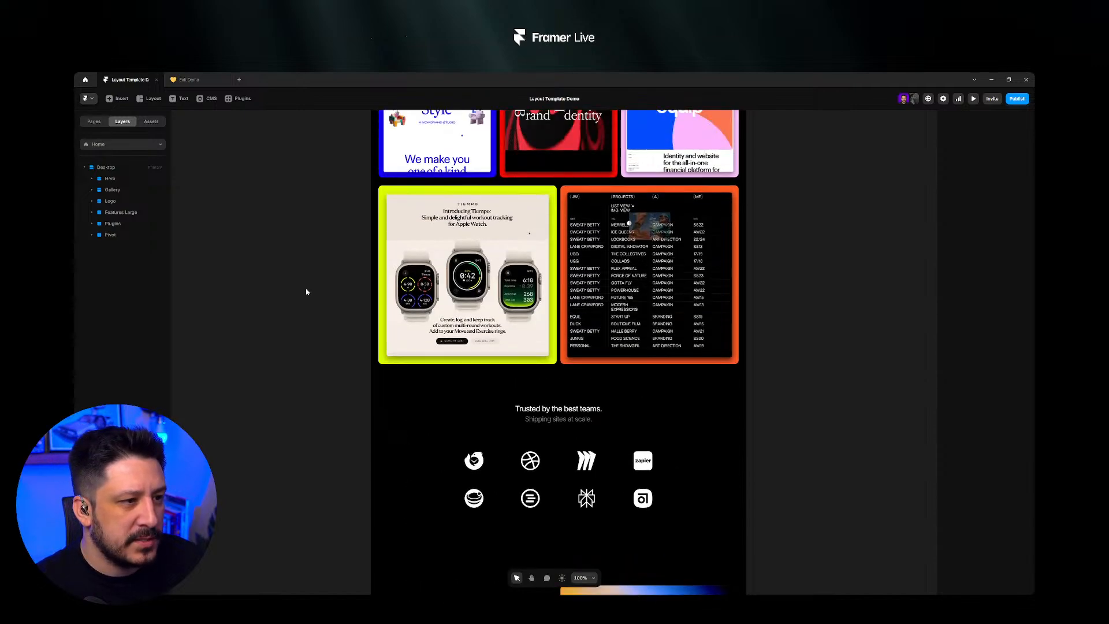
scroll(306, 292, "up", 2)
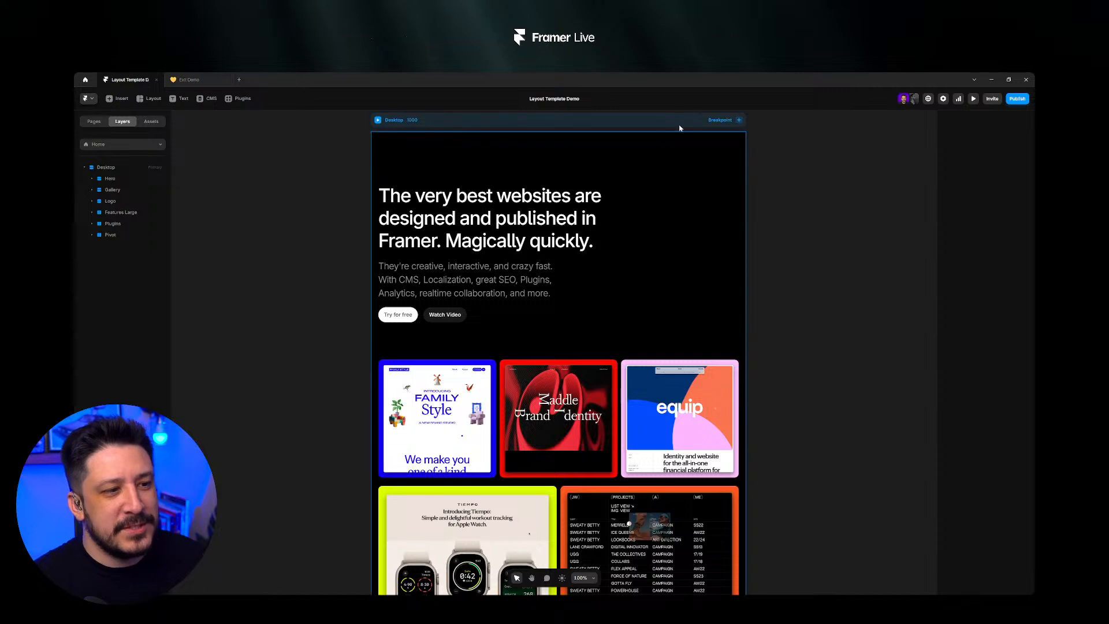
scroll(797, 250, "up", 3)
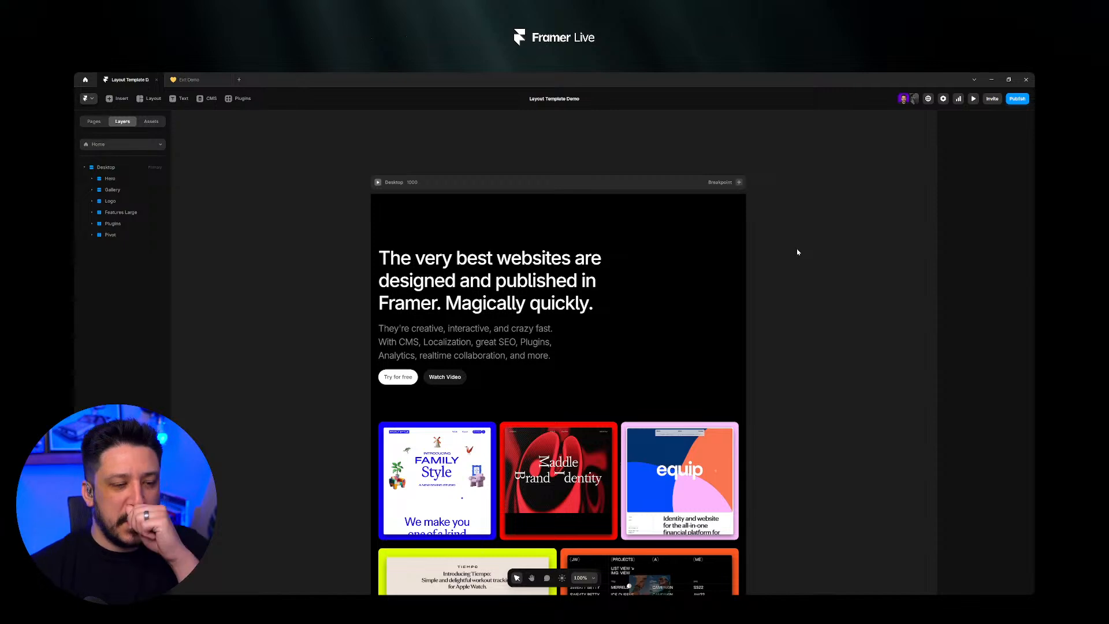
- Open the Nav Bar component from the project's components and examine its desktop, phone and expanded menu variants
left_click(423, 182)
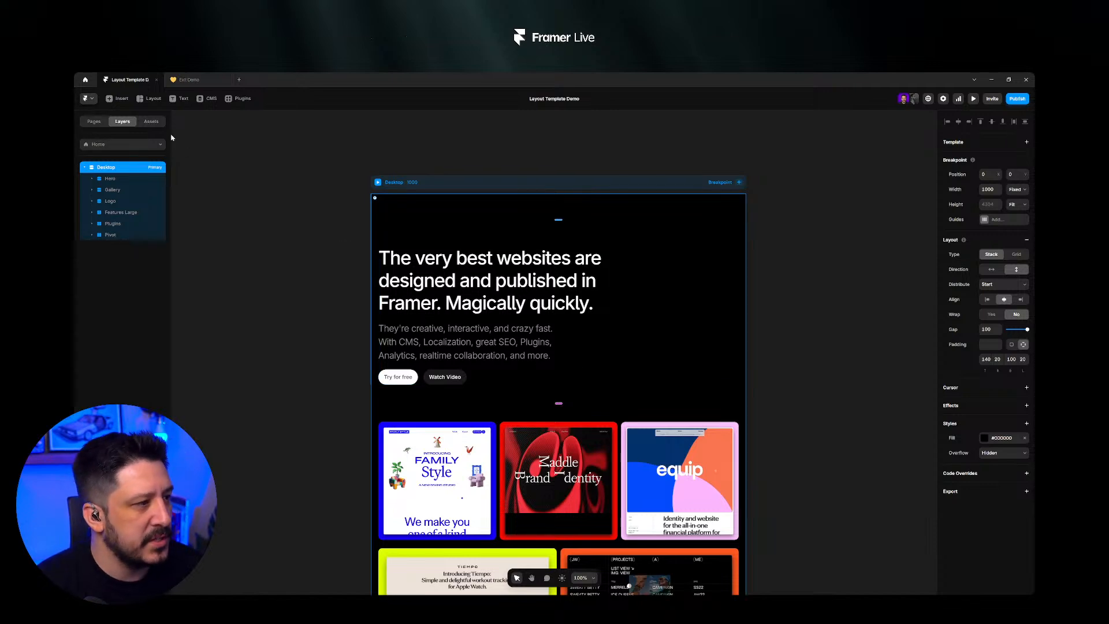
left_click(154, 122)
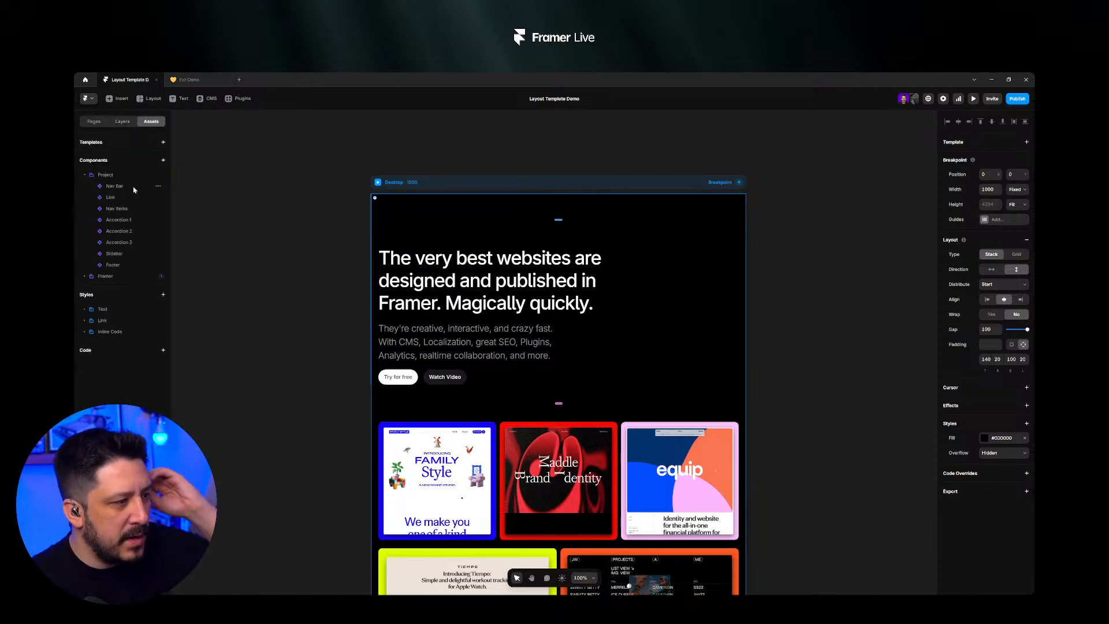
left_click(117, 186)
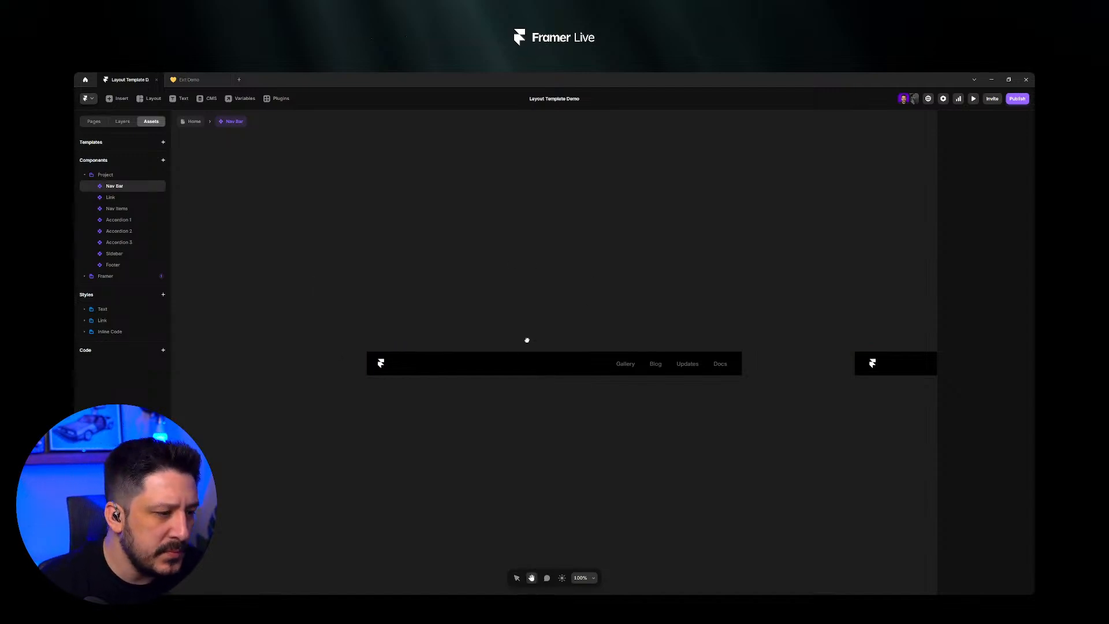
left_click_drag(527, 341, 497, 283)
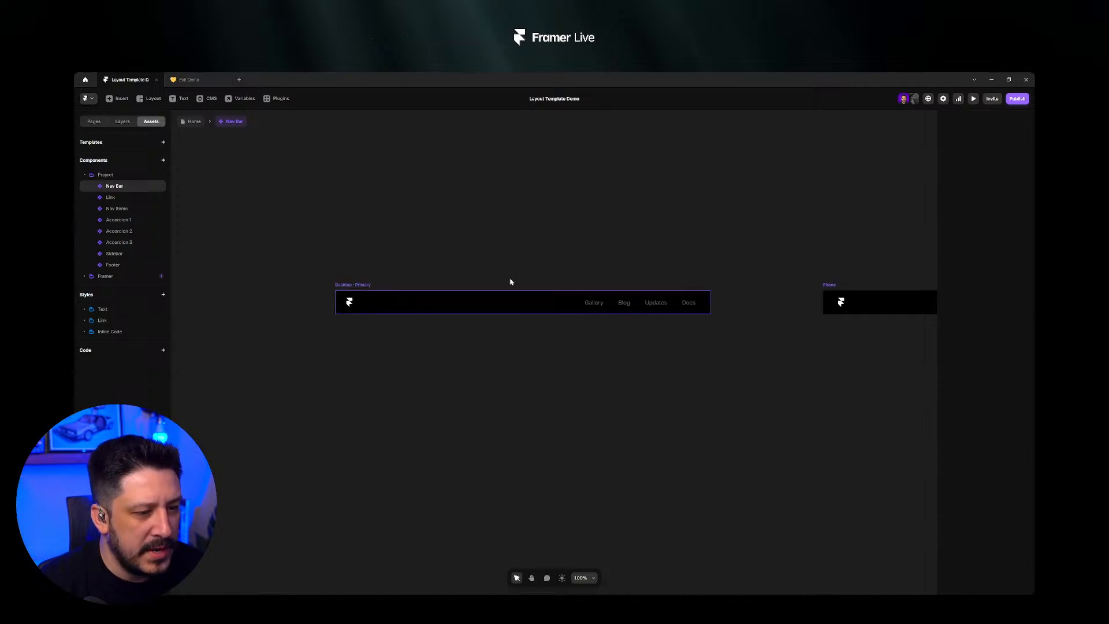
left_click_drag(711, 278, 602, 281)
scroll(602, 280, "right", 10)
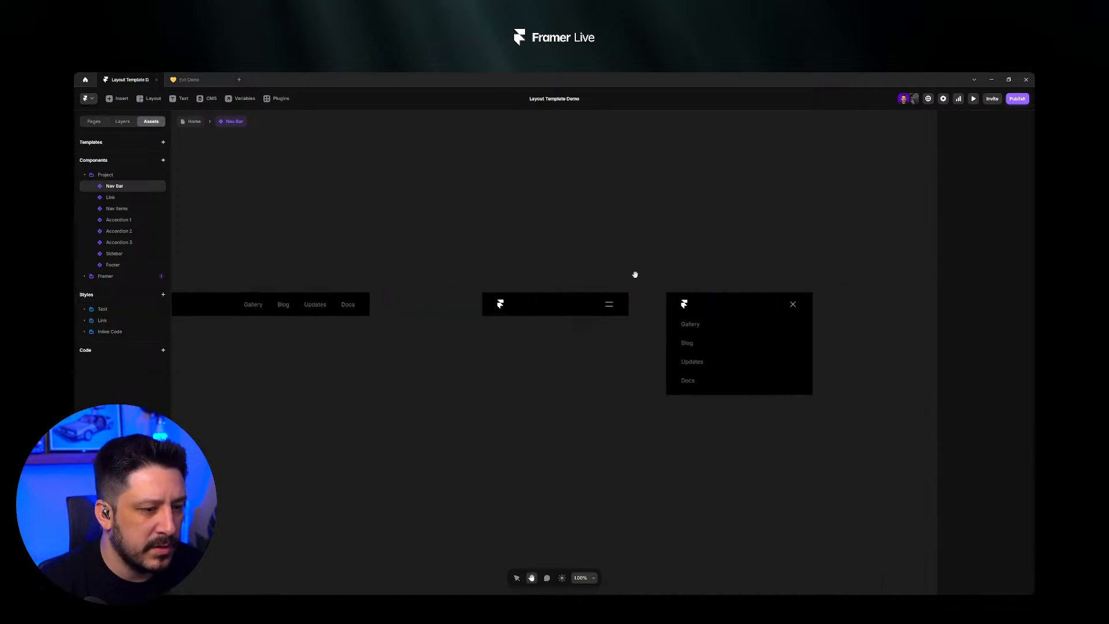
scroll(694, 283, "right", 4)
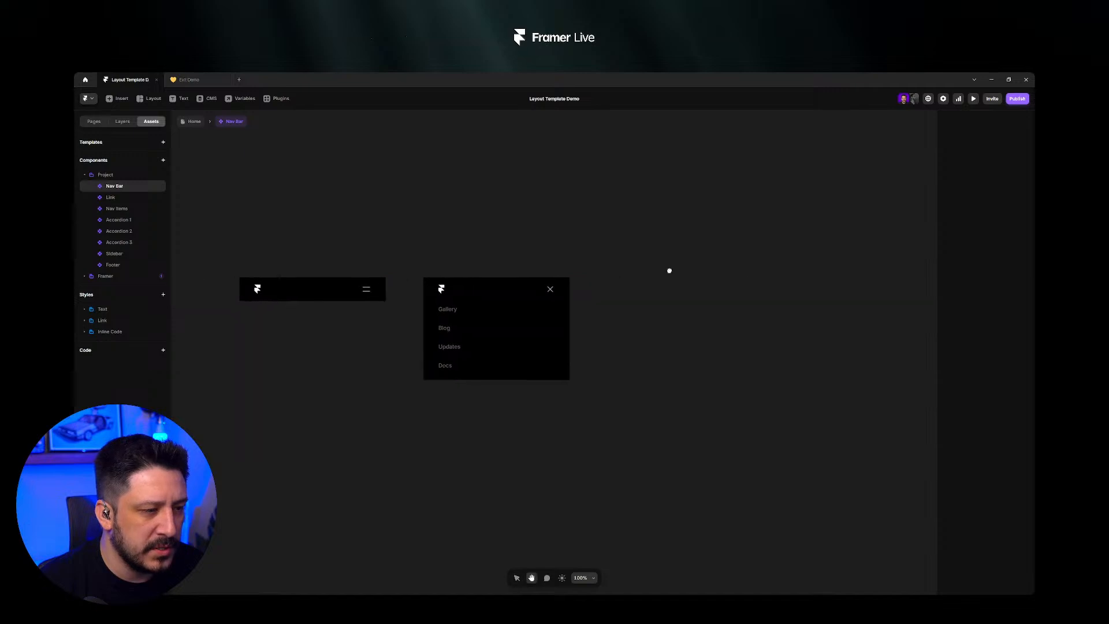
scroll(462, 254, "left", 15)
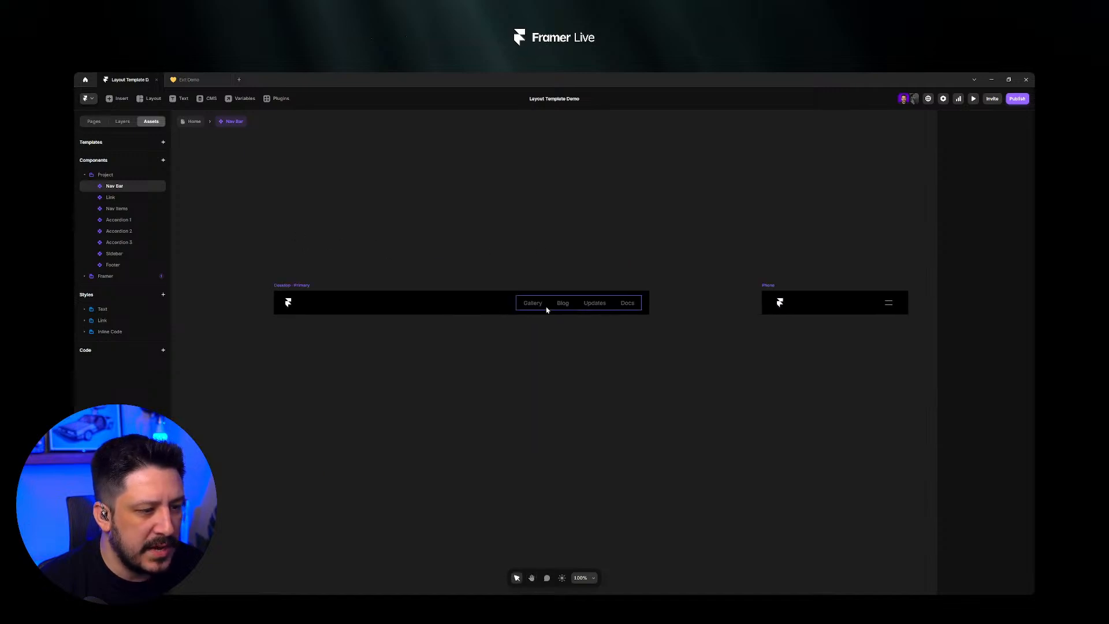
- Open the nested Nav Items component and inspect the Gallery, Blog, Updates and Docs links in its primary variant
left_click(535, 309)
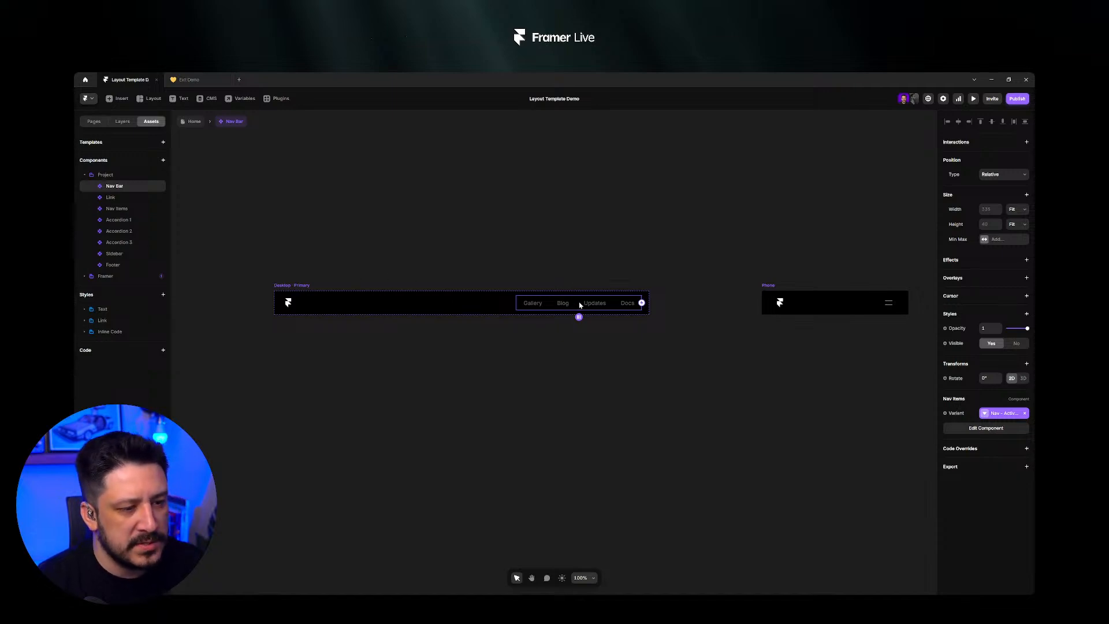
left_click(964, 428)
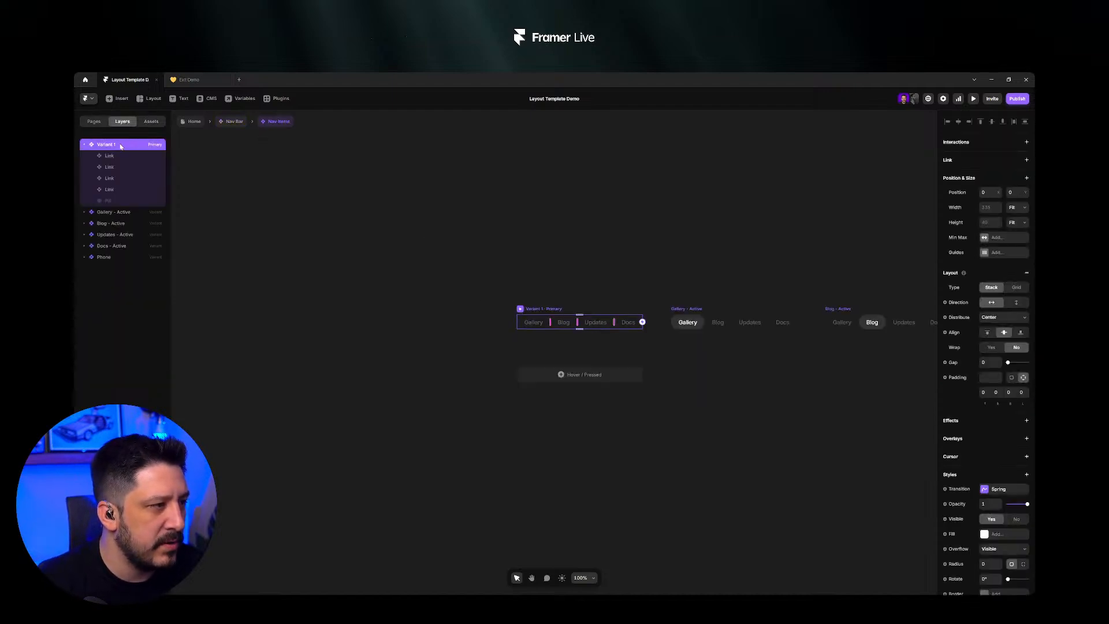
left_click(532, 322)
left_click(563, 322)
left_click(595, 322)
left_click(628, 326)
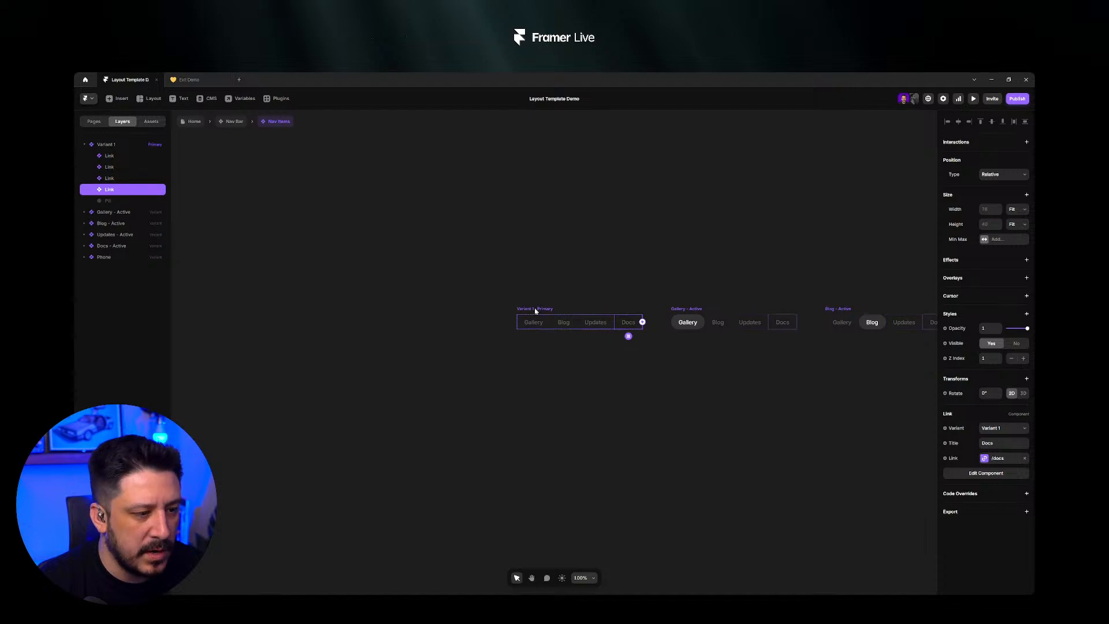
left_click(535, 310)
- Examine the Nav Items variants for the active Gallery, Blog, Updates and Docs states and for the phone layout
left_click(646, 291)
key("space")
left_click_drag(684, 283, 476, 277)
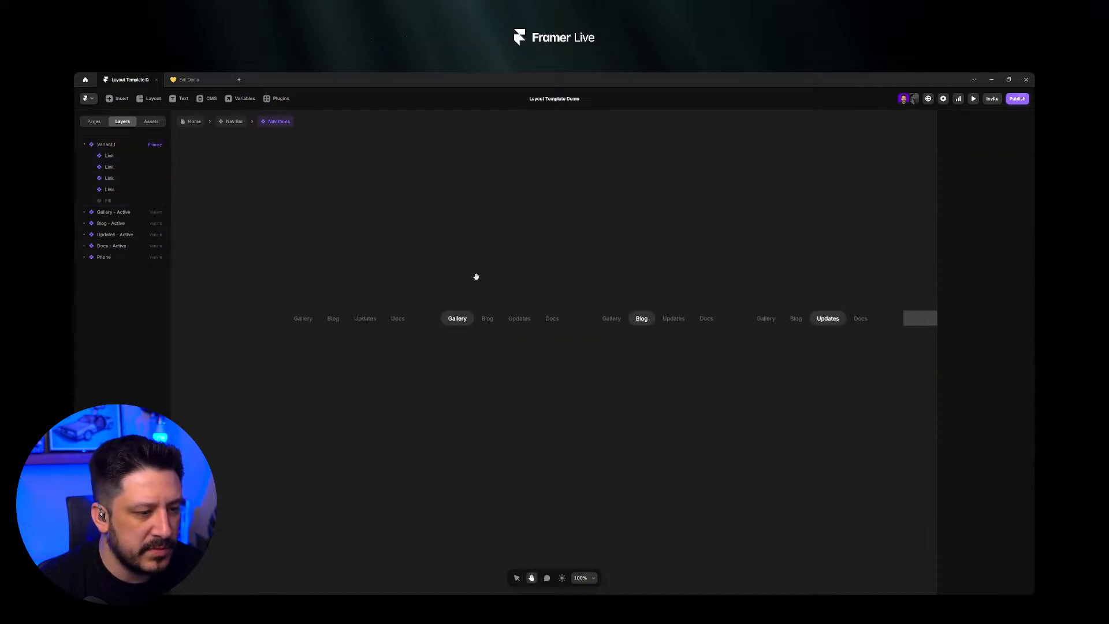
left_click_drag(676, 280, 514, 284)
key("space")
left_click_drag(748, 295, 635, 287)
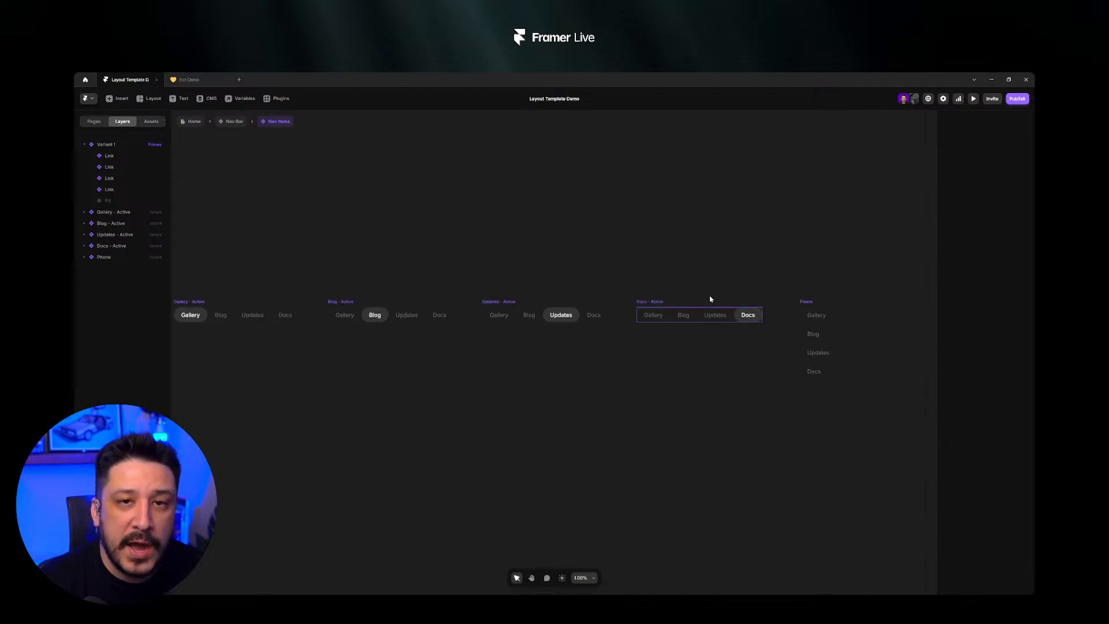
key("space")
left_click_drag(580, 303, 702, 281)
left_click_drag(384, 283, 495, 254)
key("space")
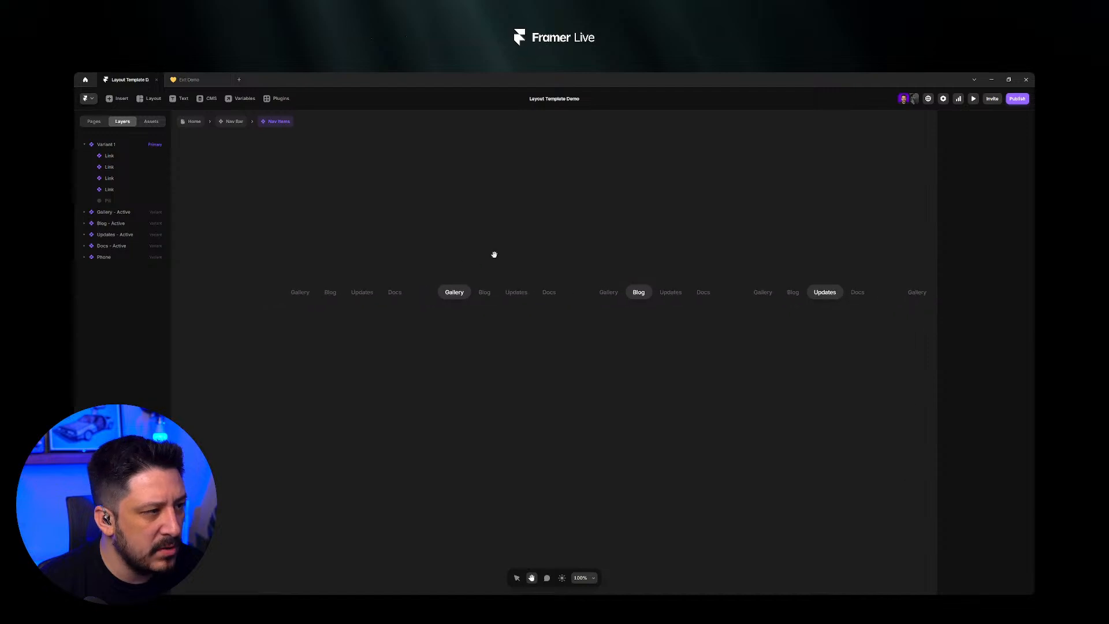
- Return to the Home page and place a Nav Bar instance above the hero section of the Desktop breakpoint
left_click(199, 126)
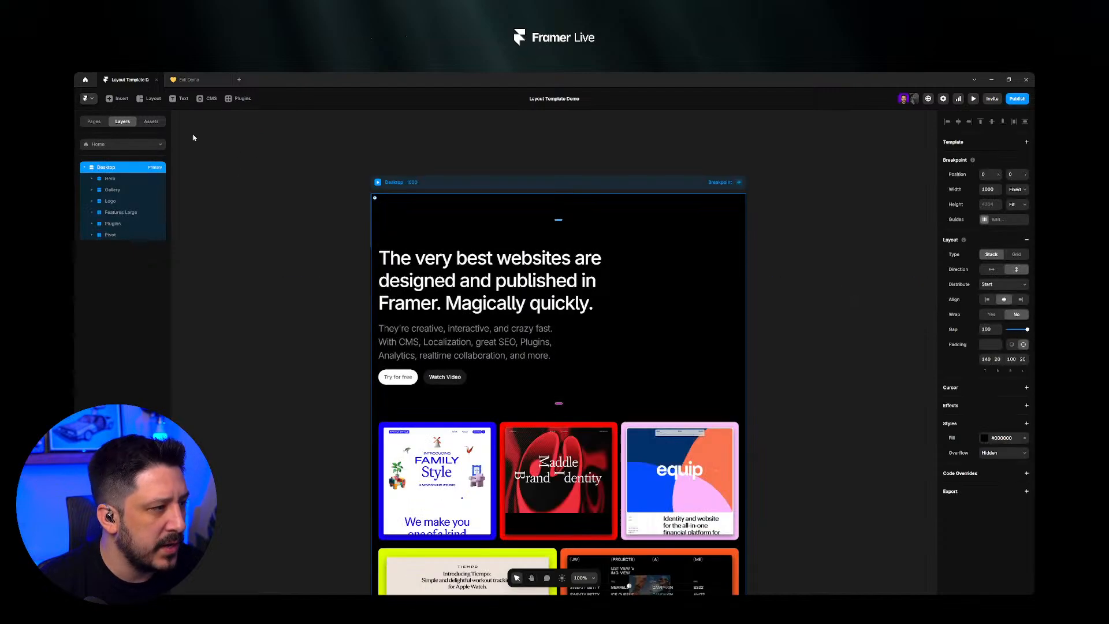
left_click(150, 121)
left_click(124, 186)
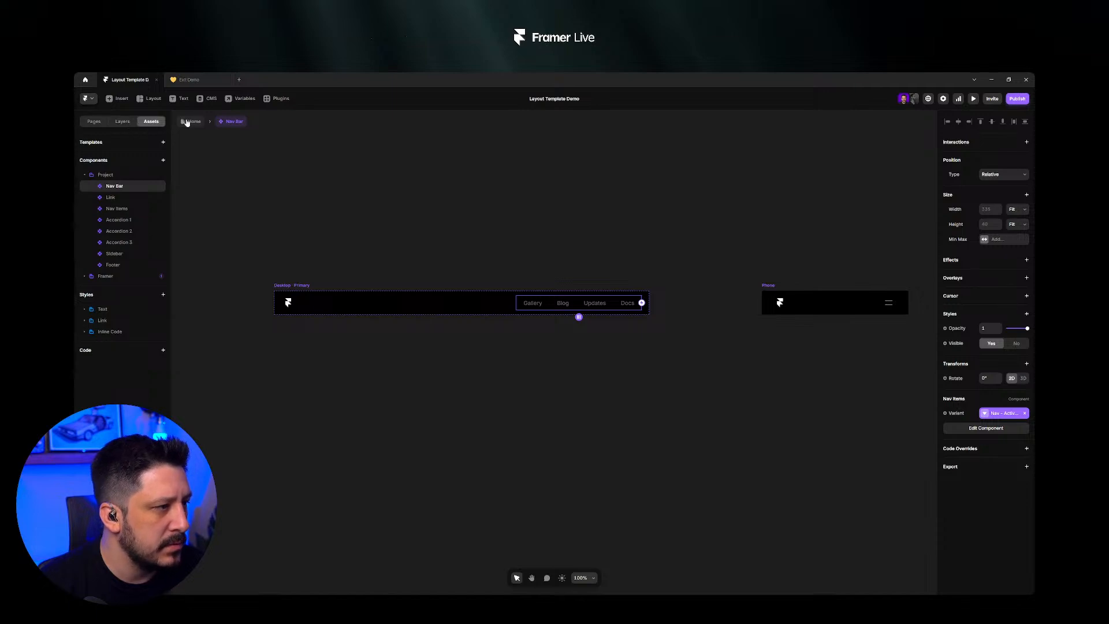
left_click(185, 122)
left_click_drag(145, 182, 471, 225)
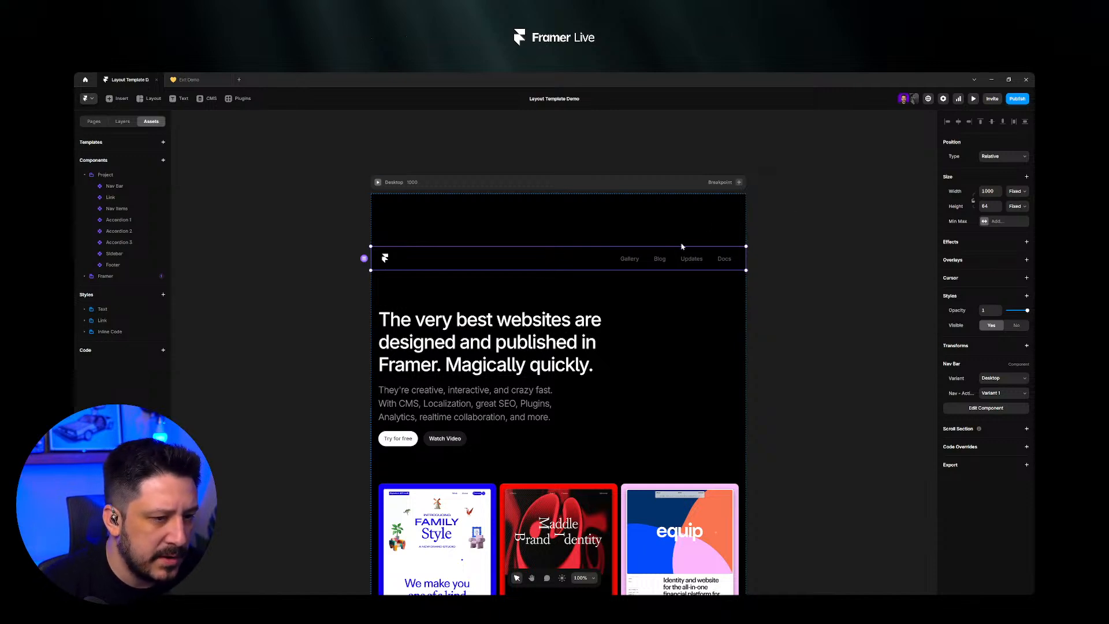
- Set the Nav Bar's position type to Fixed with a top offset of 0
left_click(1003, 156)
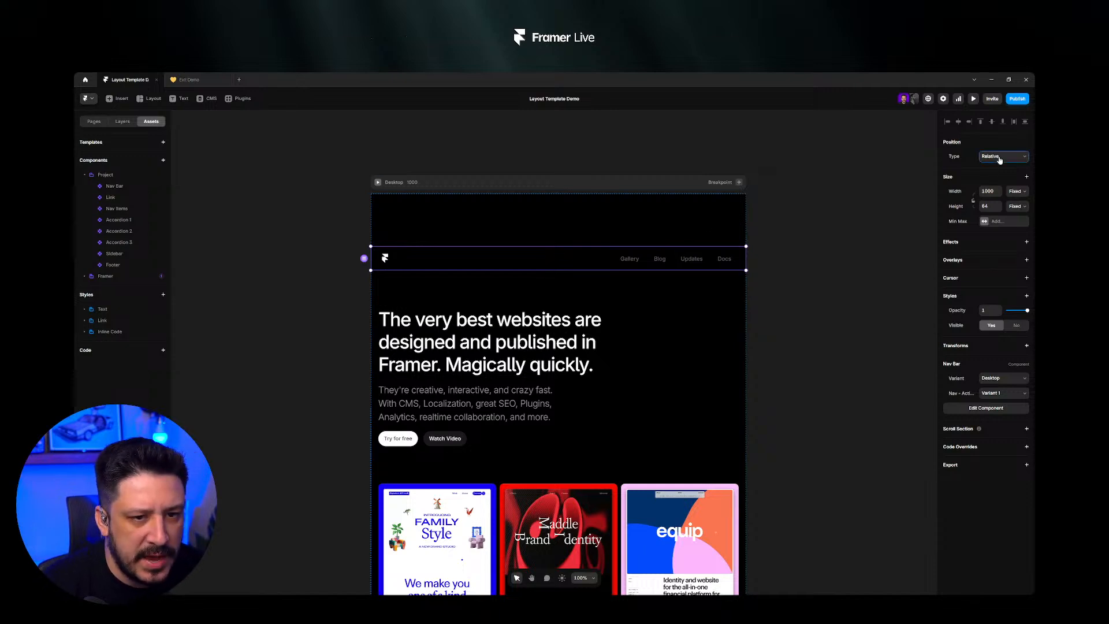
left_click(995, 188)
left_click(989, 156)
type("0")
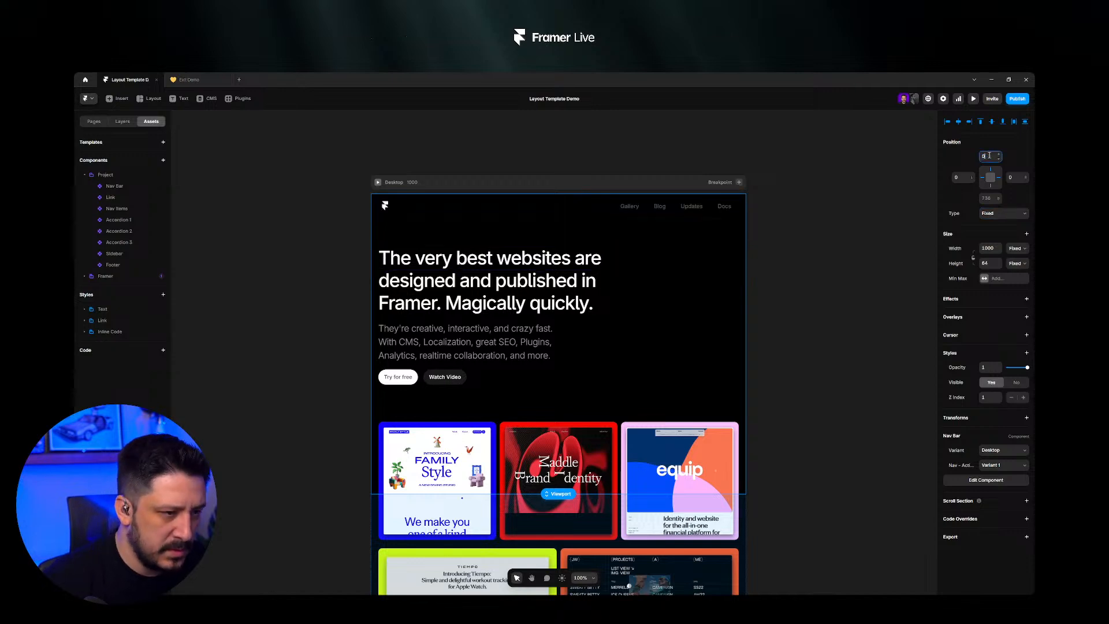
key("Return")
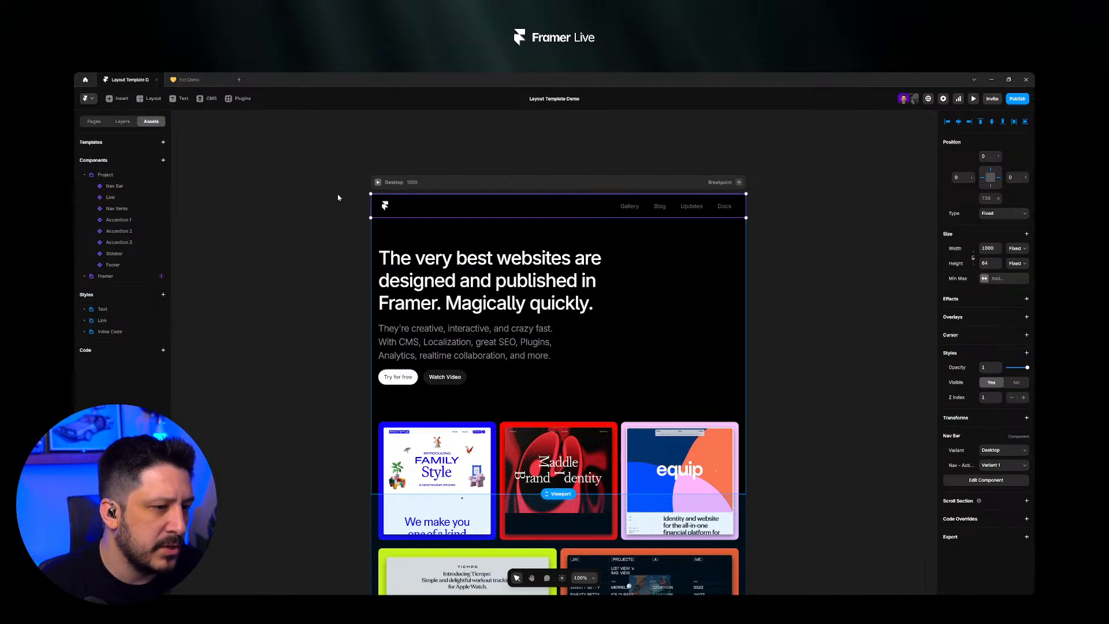
- View the /gallery page's layout and return to the Home page
left_click(93, 122)
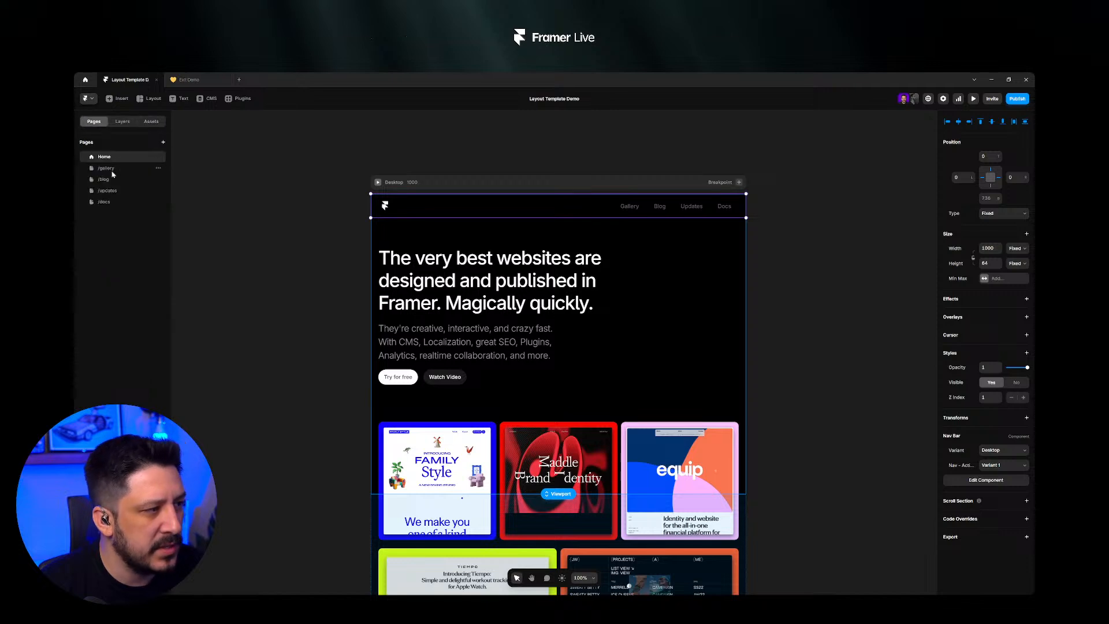
left_click(106, 168)
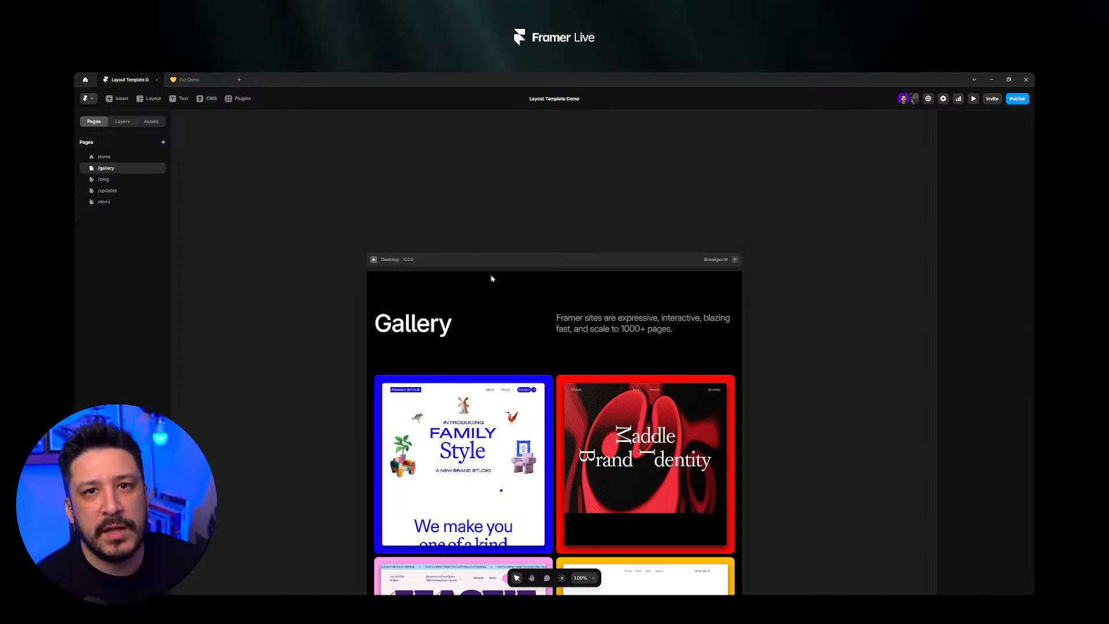
left_click(124, 159)
- Create a layout template named Main from the Nav Bar on the Home page
left_click(548, 209)
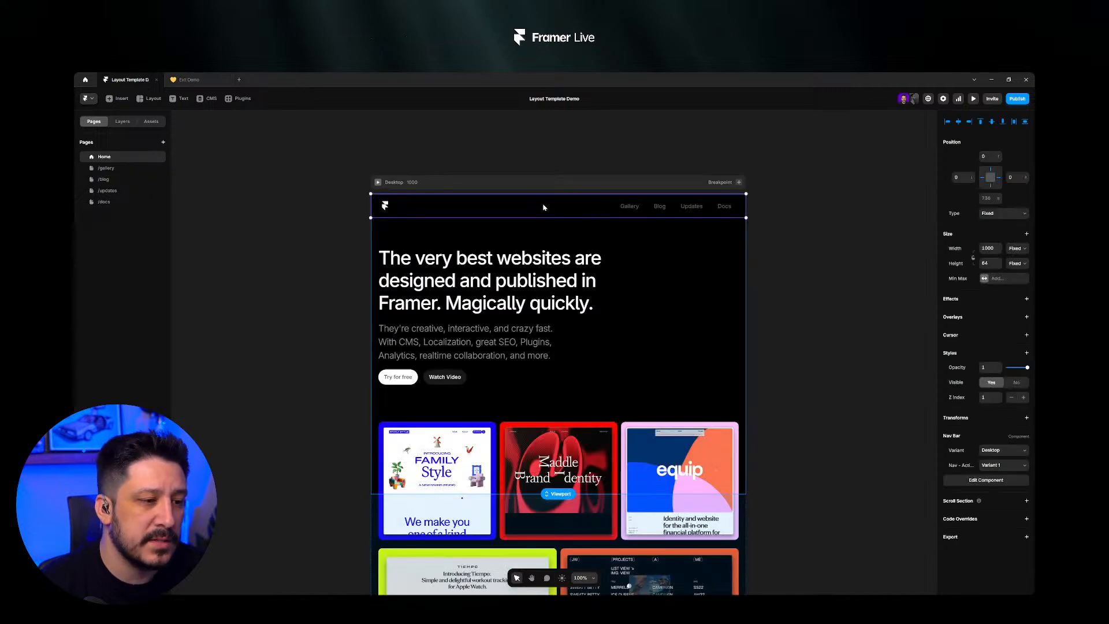
right_click(543, 206)
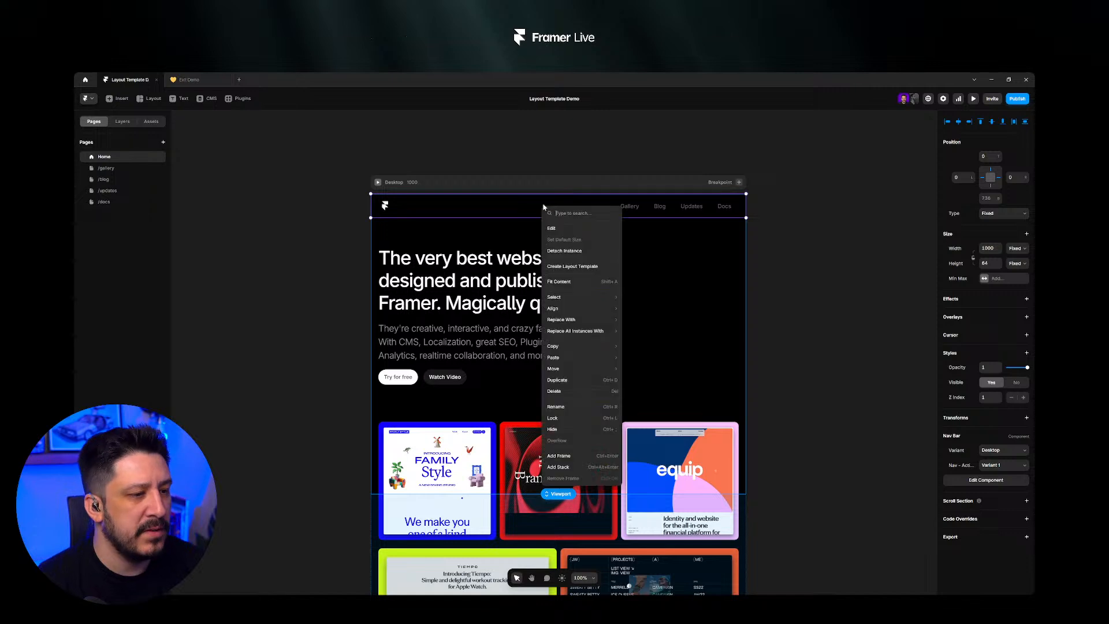
left_click(582, 266)
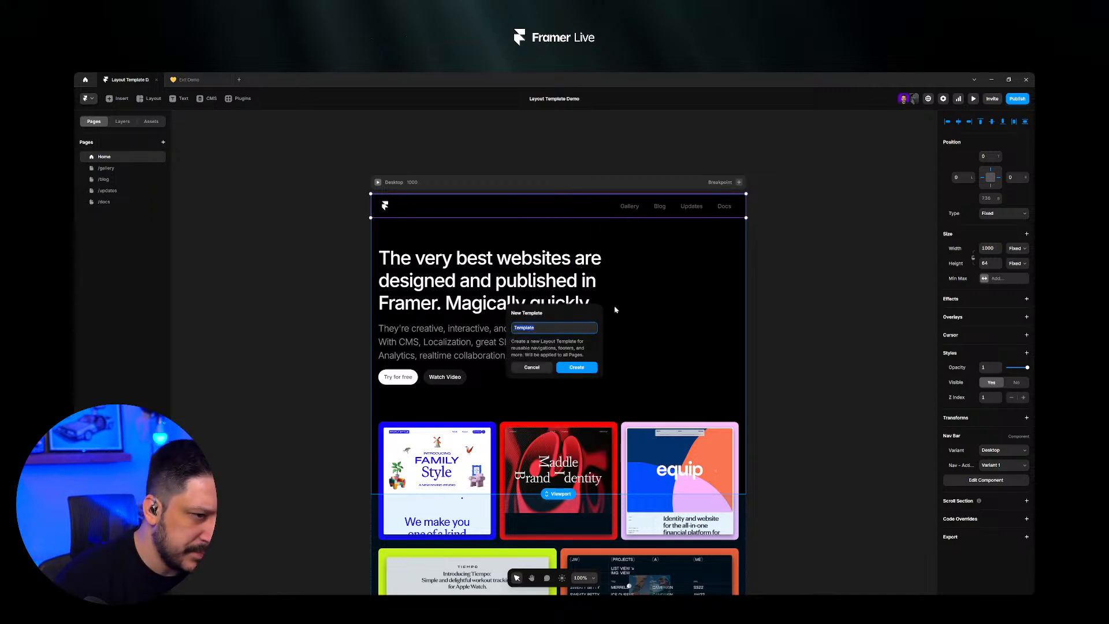
type("Main")
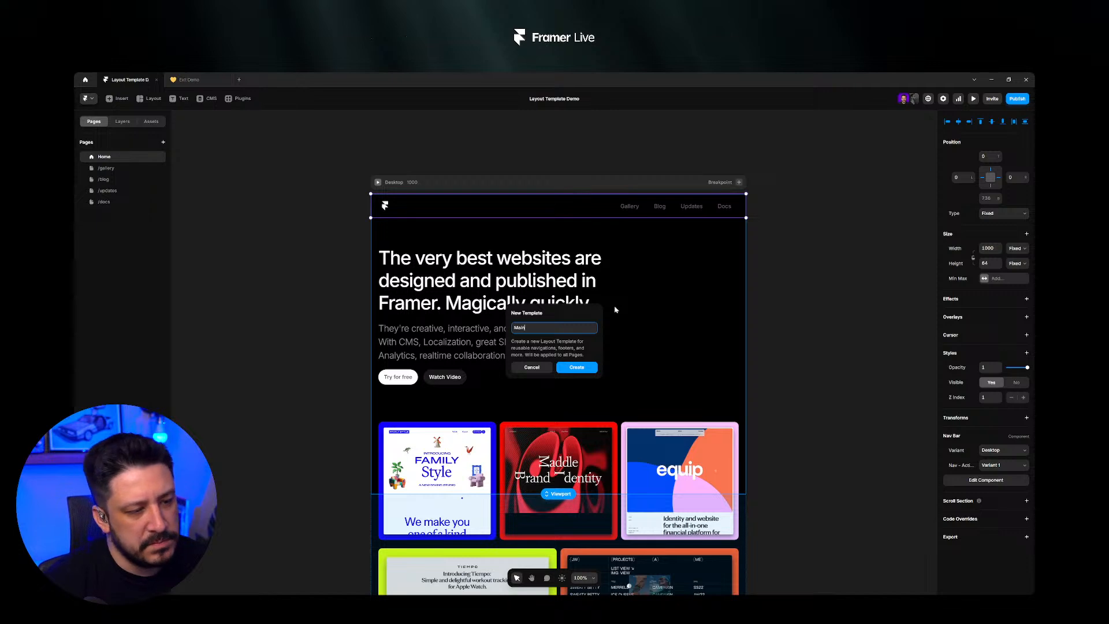
key("Return")
left_click(347, 282)
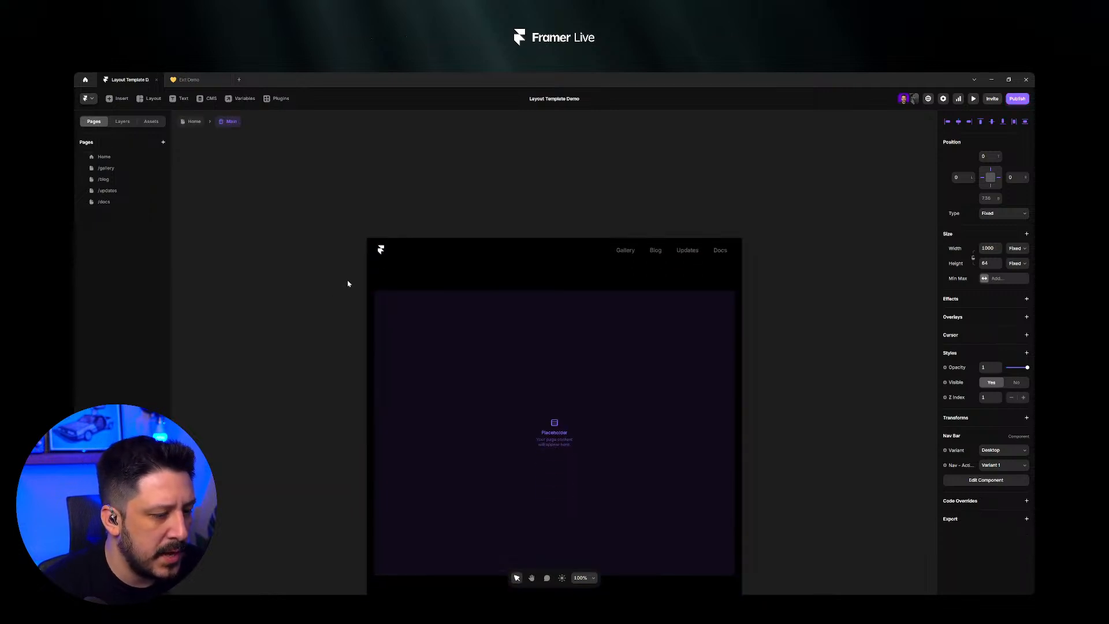
left_click(453, 215)
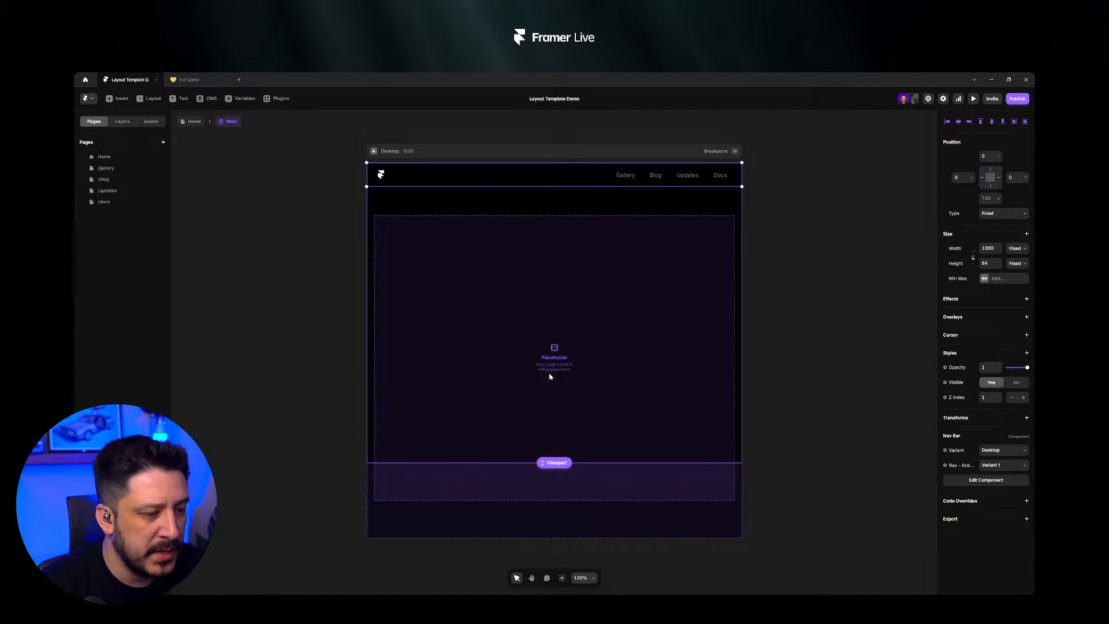
- Look through the /gallery, /blog, /updates and /docs pages to check how the navigation bar appears on each
left_click(555, 356)
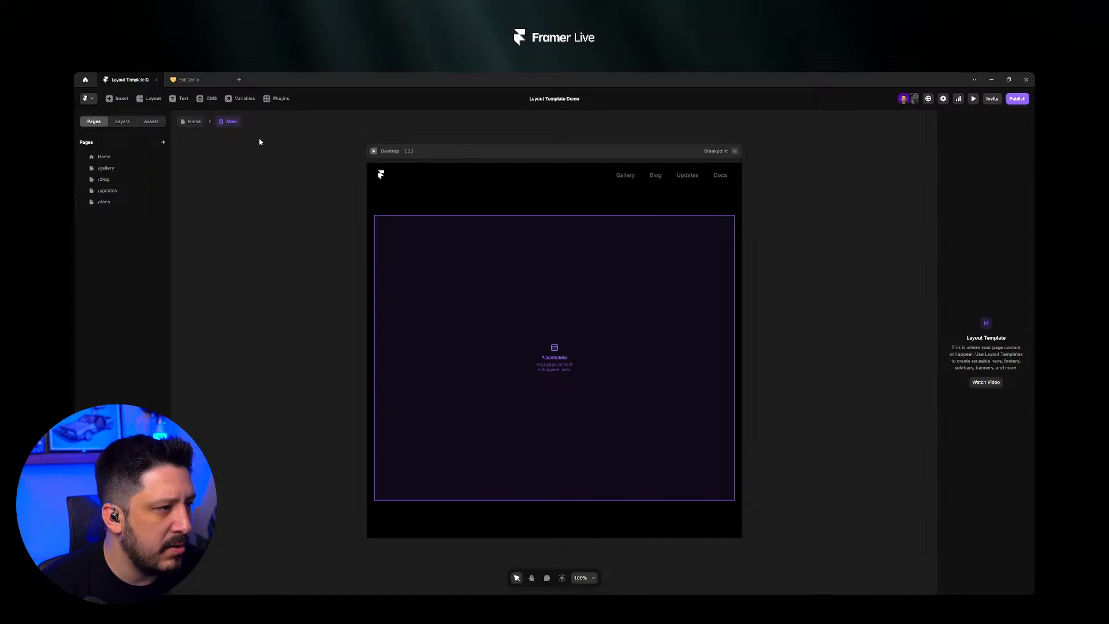
left_click(194, 123)
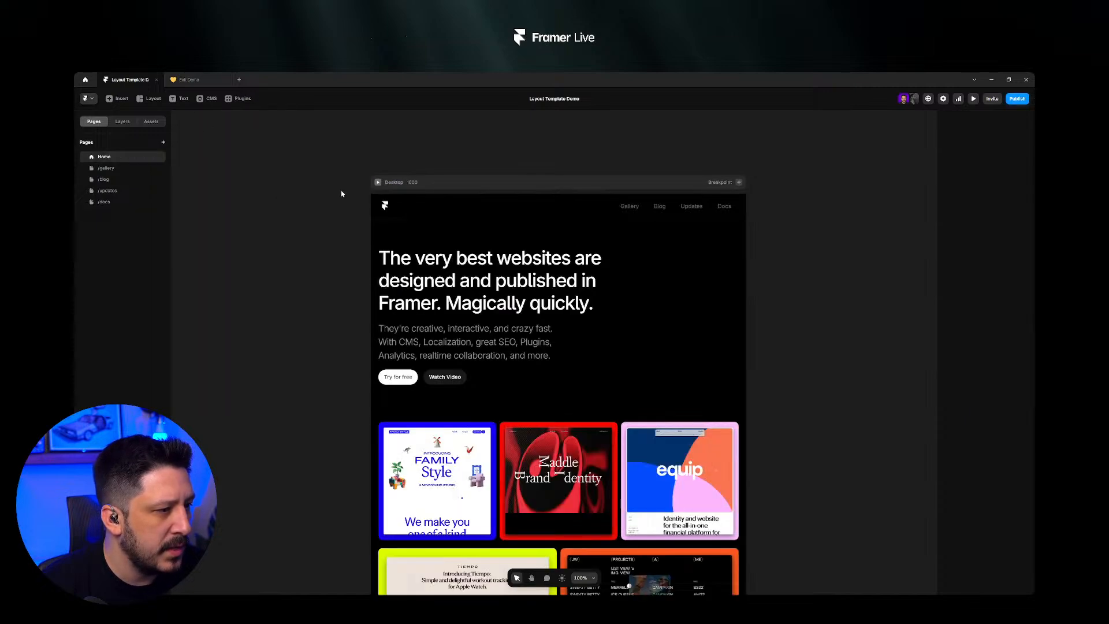
left_click(111, 169)
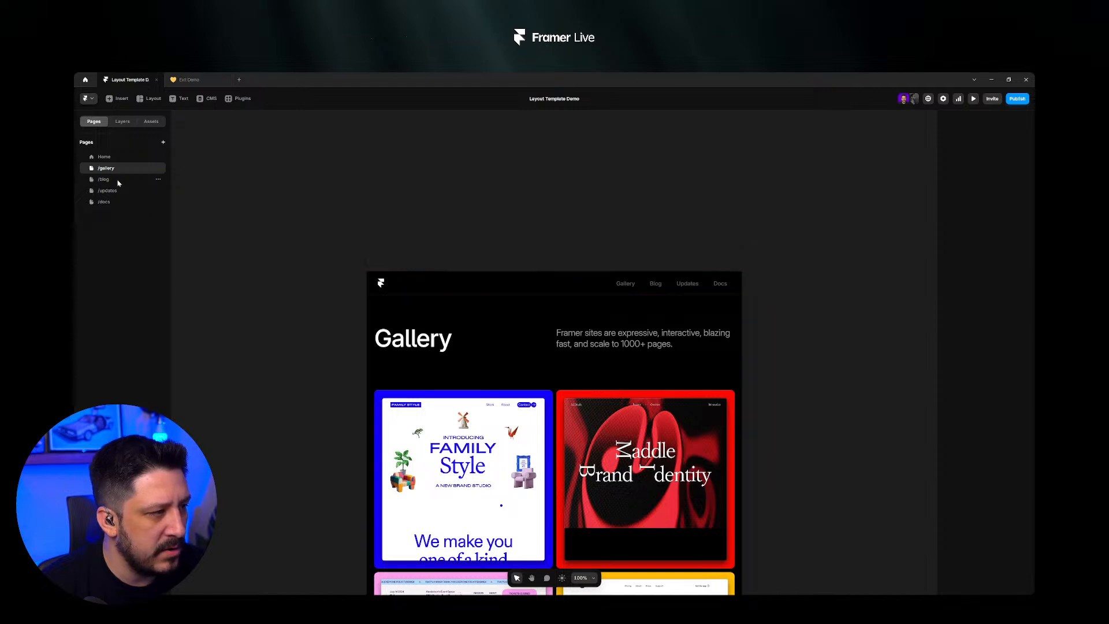
left_click(117, 180)
left_click(116, 191)
left_click(115, 202)
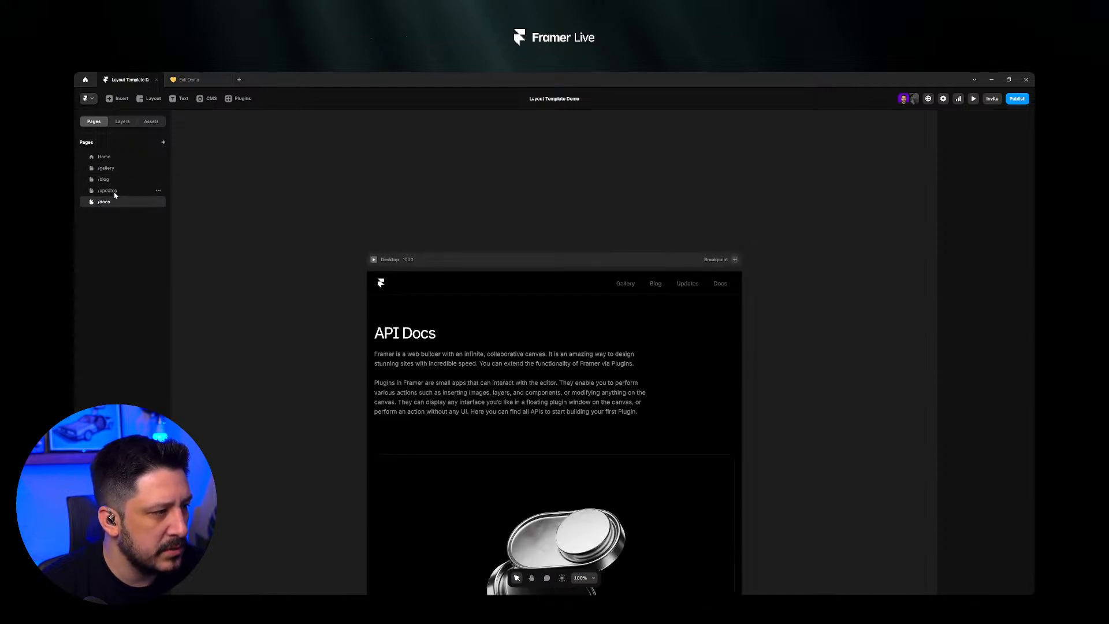
left_click(111, 191)
left_click(116, 180)
left_click(119, 168)
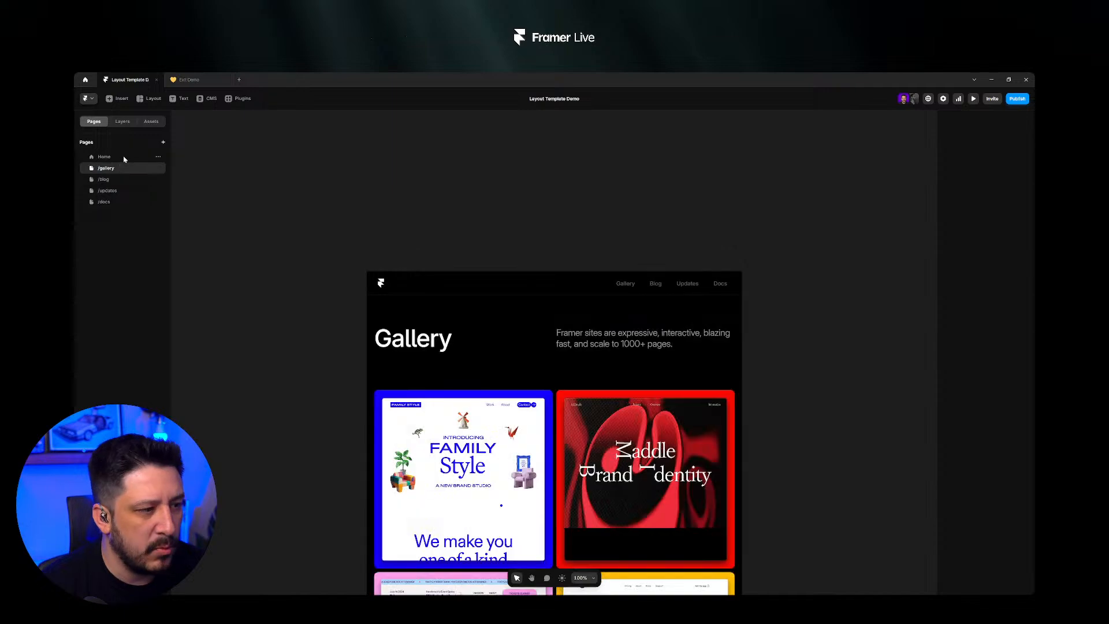
- Edit the Main layout template from the Home page's Desktop breakpoint and add the Footer component below the placeholder
left_click(104, 156)
left_click(442, 211)
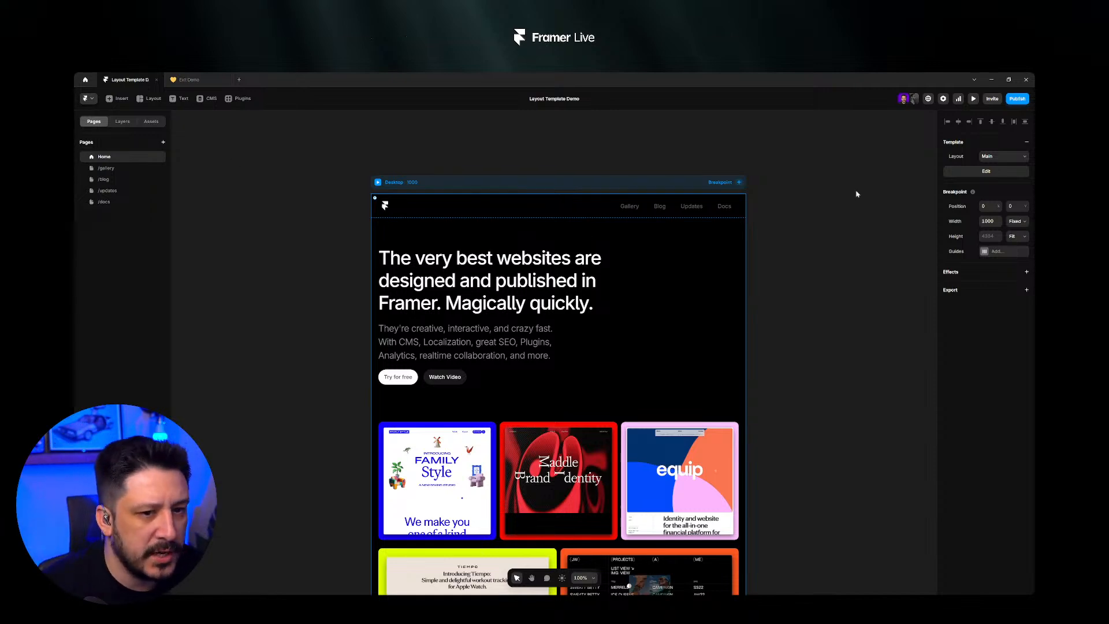
left_click(974, 171)
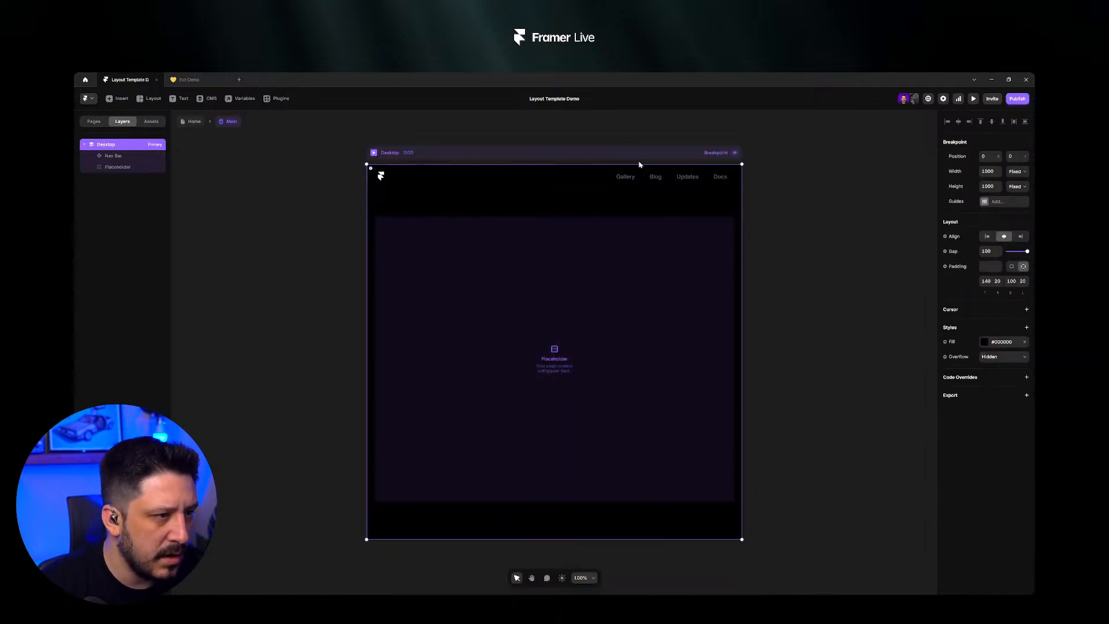
left_click(148, 121)
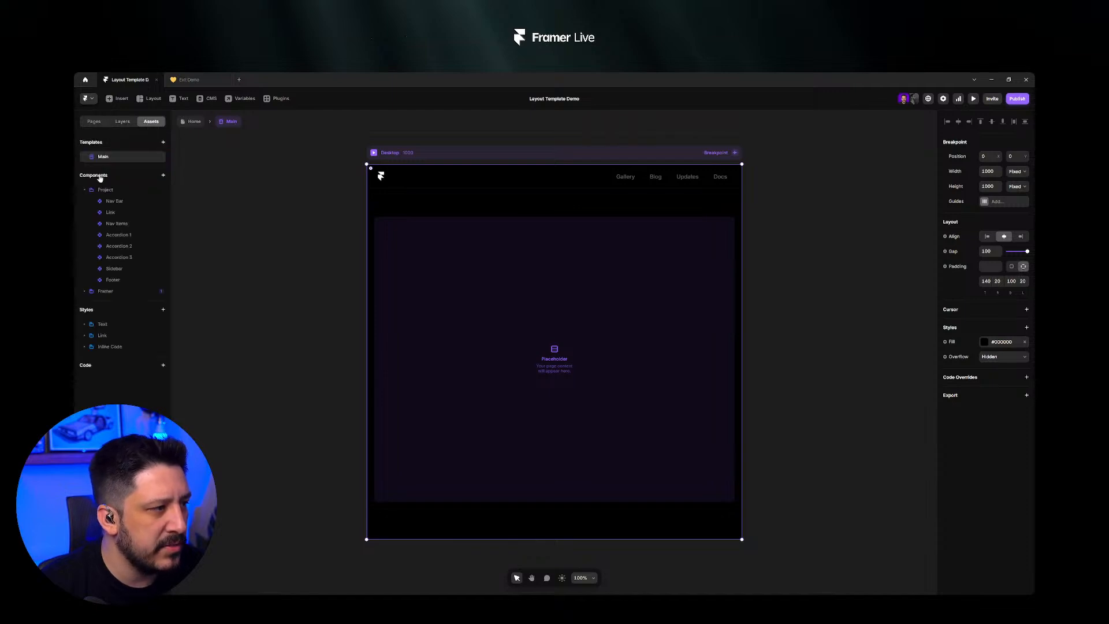
left_click_drag(119, 282, 520, 505)
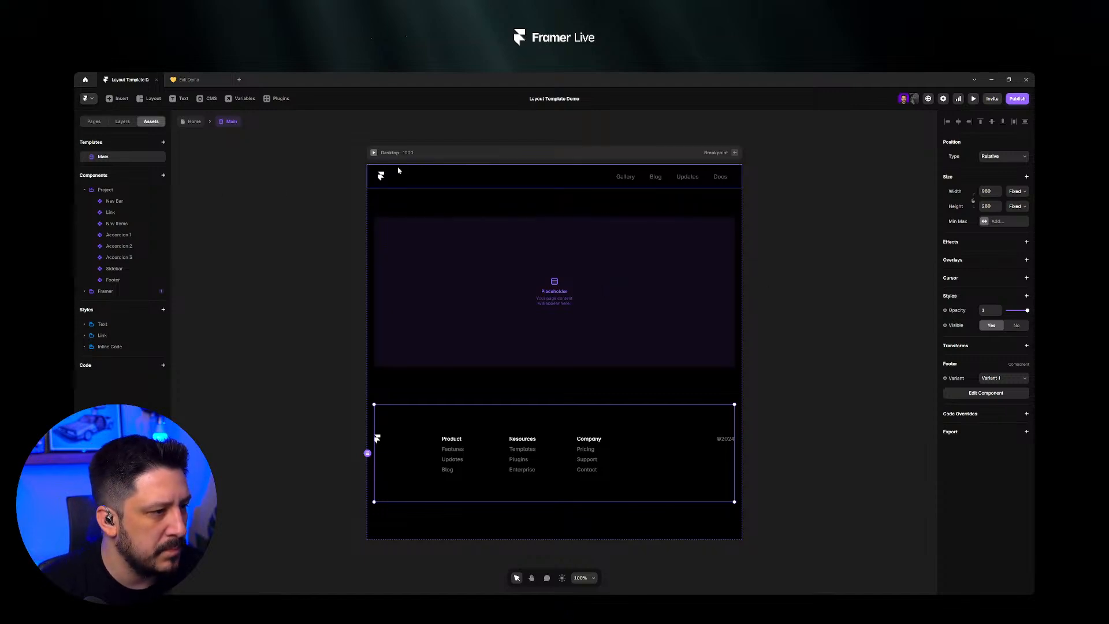
- Preview the Main template and switch between the Gallery, Blog, Updates and Docs pages through its Nav Bar, then exit the preview
left_click(612, 184)
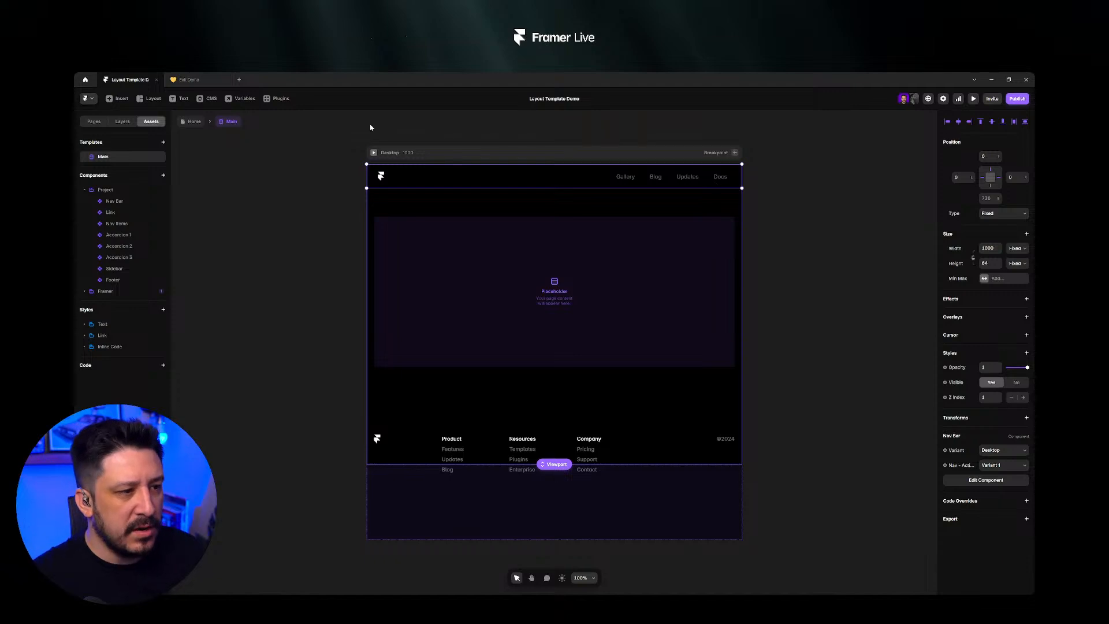
left_click(375, 154)
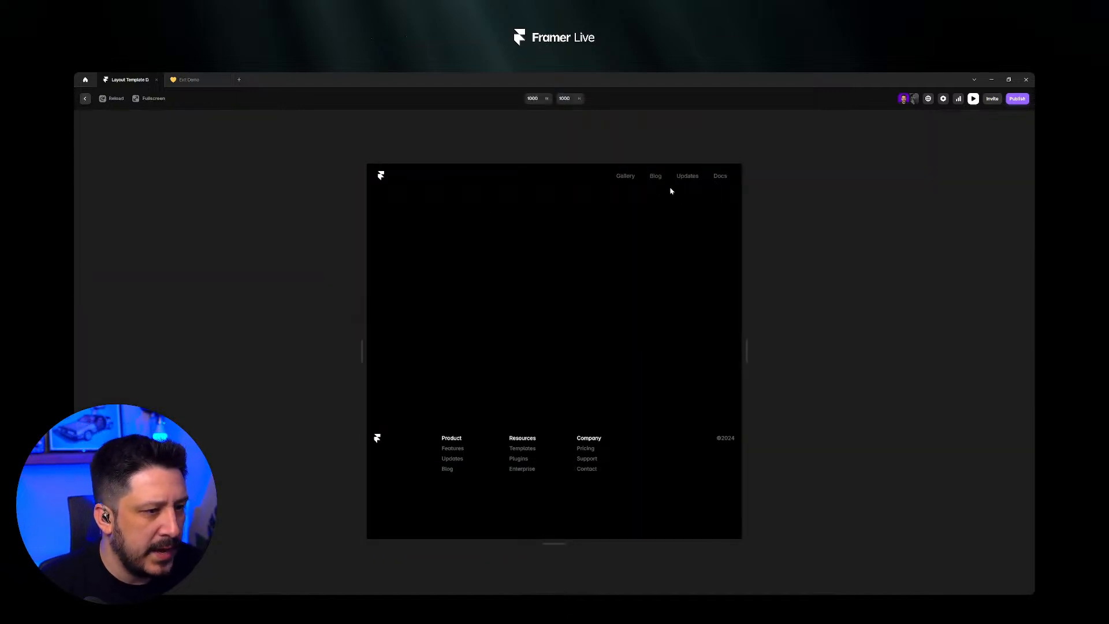
left_click(626, 180)
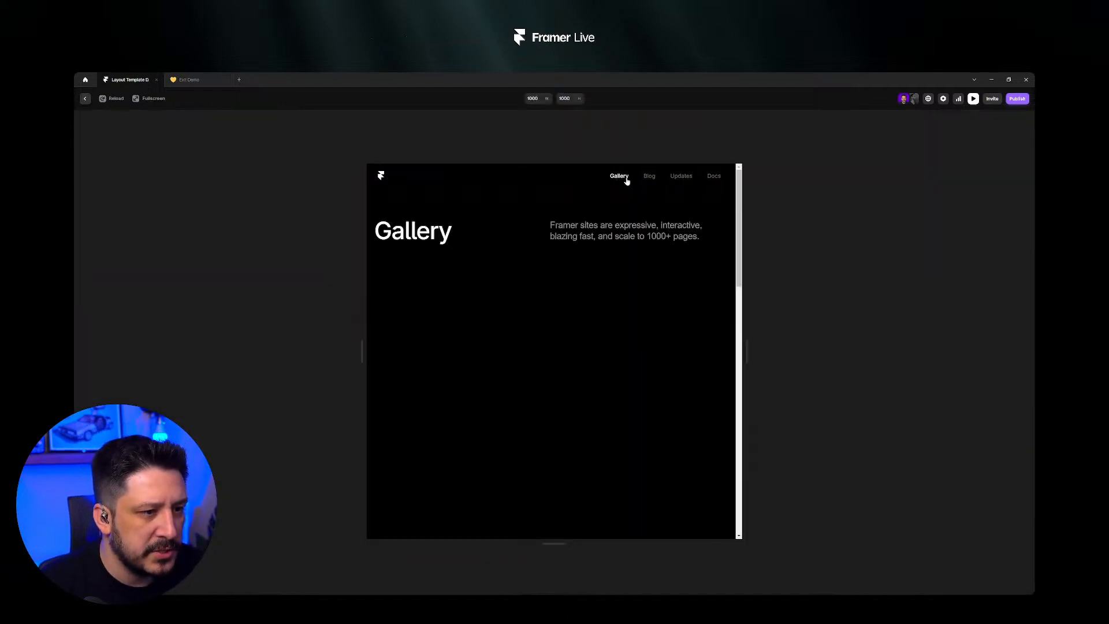
left_click(649, 177)
left_click(679, 177)
left_click(652, 177)
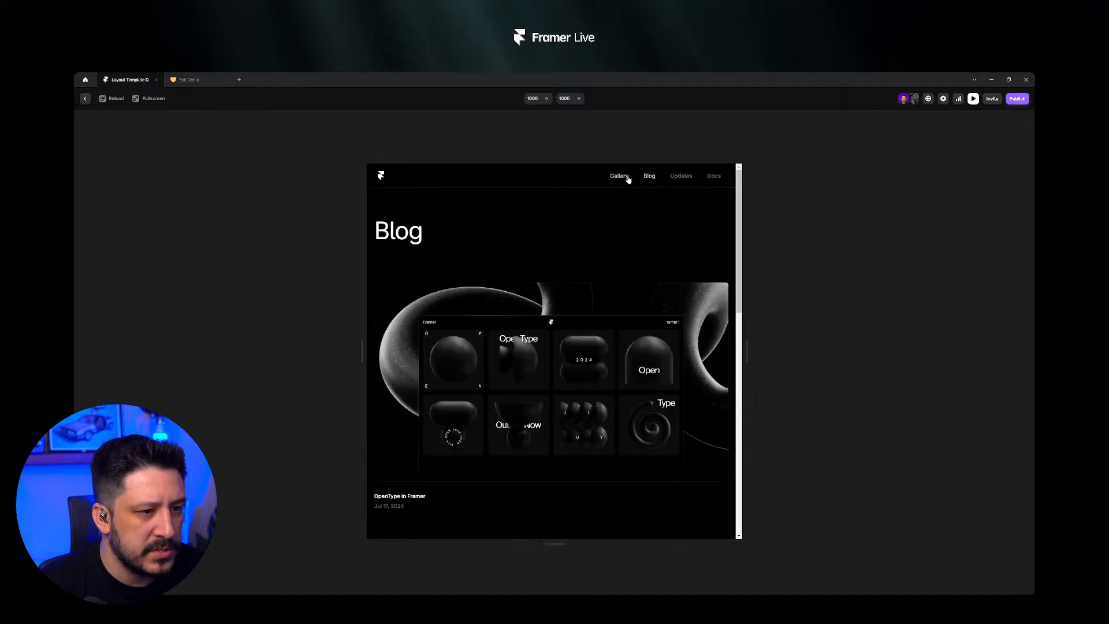
left_click(628, 178)
left_click(649, 178)
left_click(680, 178)
left_click(650, 178)
left_click(615, 178)
left_click(681, 178)
left_click(712, 178)
left_click(677, 179)
left_click(649, 177)
left_click(619, 176)
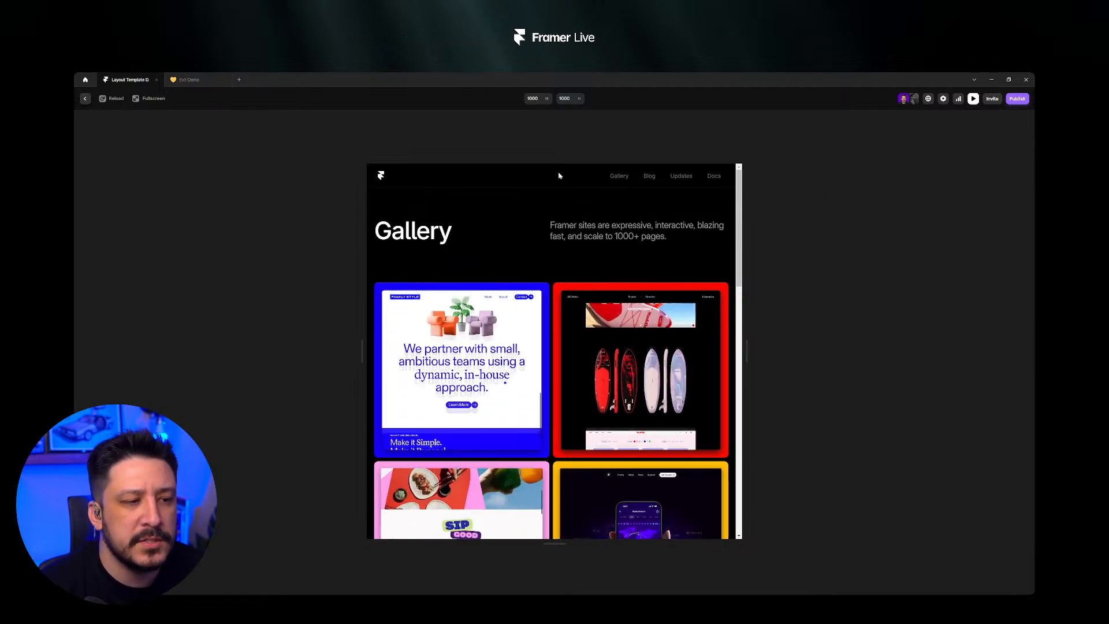
left_click(85, 98)
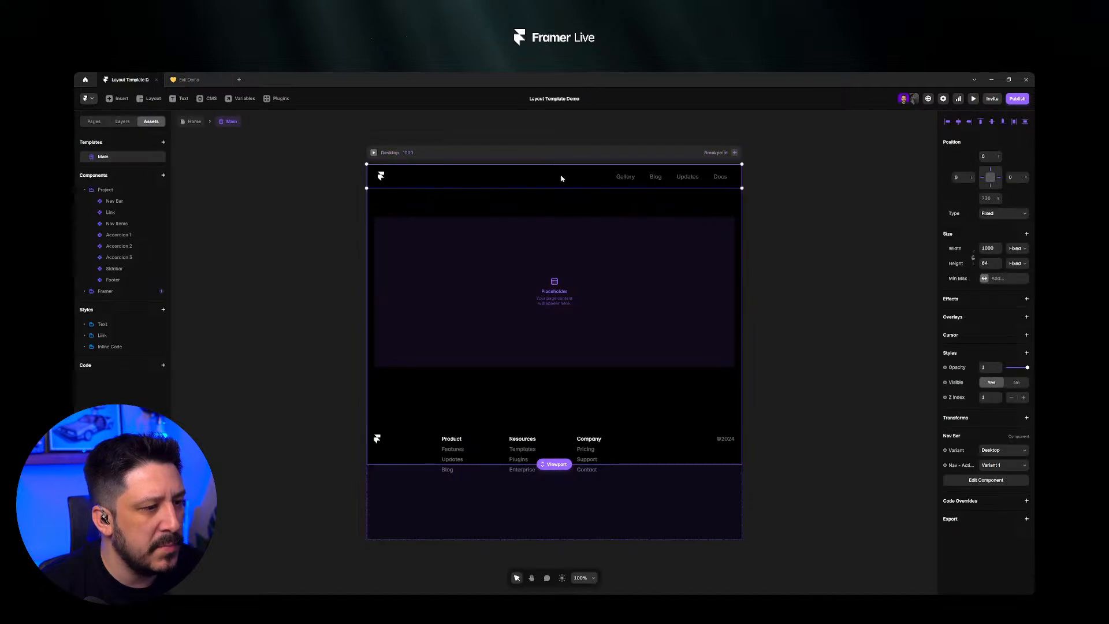
- Check the options available for the Nav Bar area on the Home page, then reopen the Main template from the assets
left_click(194, 122)
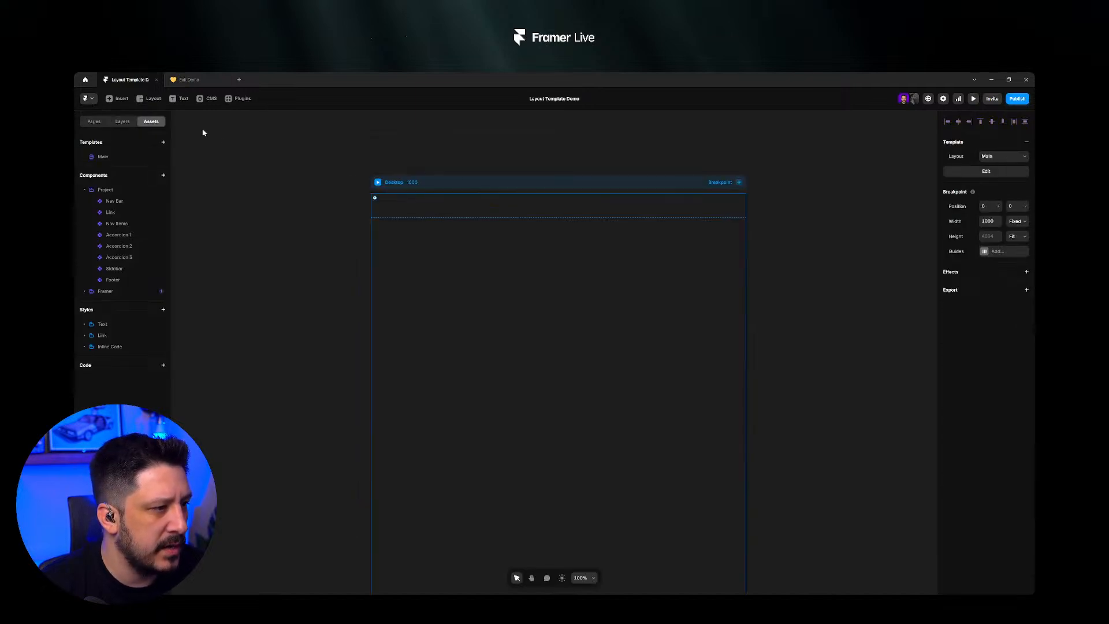
right_click(511, 209)
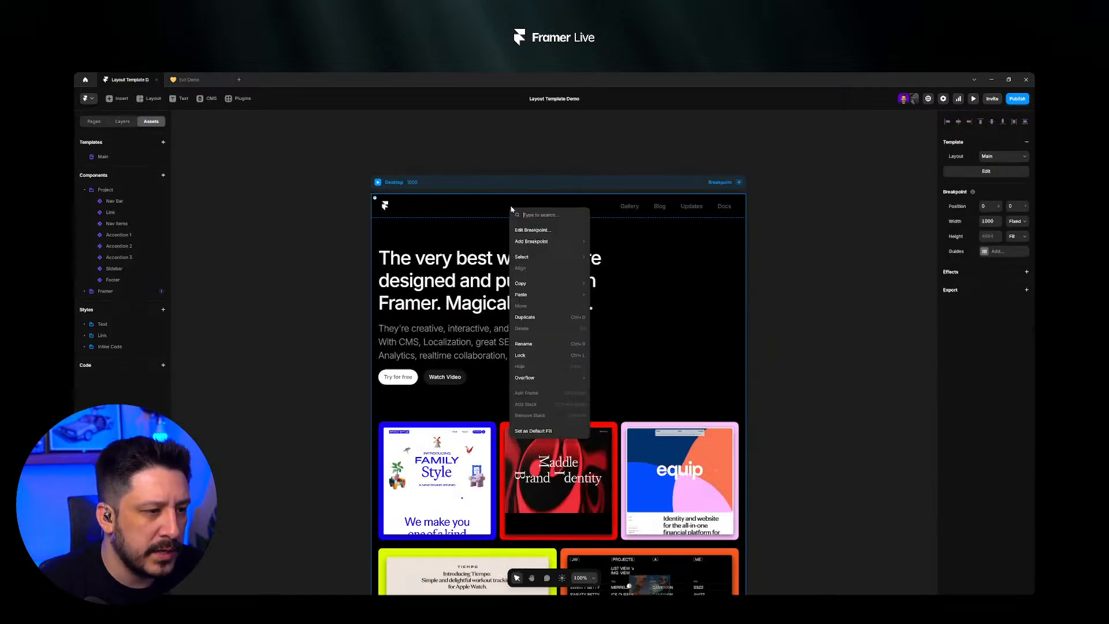
left_click(469, 208)
right_click(469, 208)
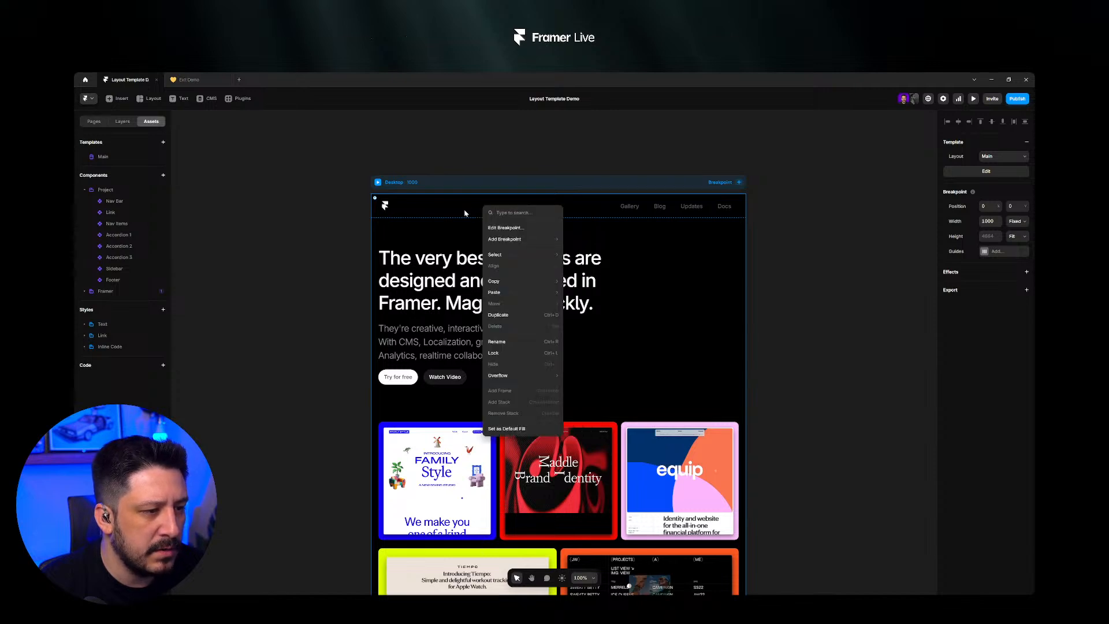
left_click(465, 213)
left_click(126, 159)
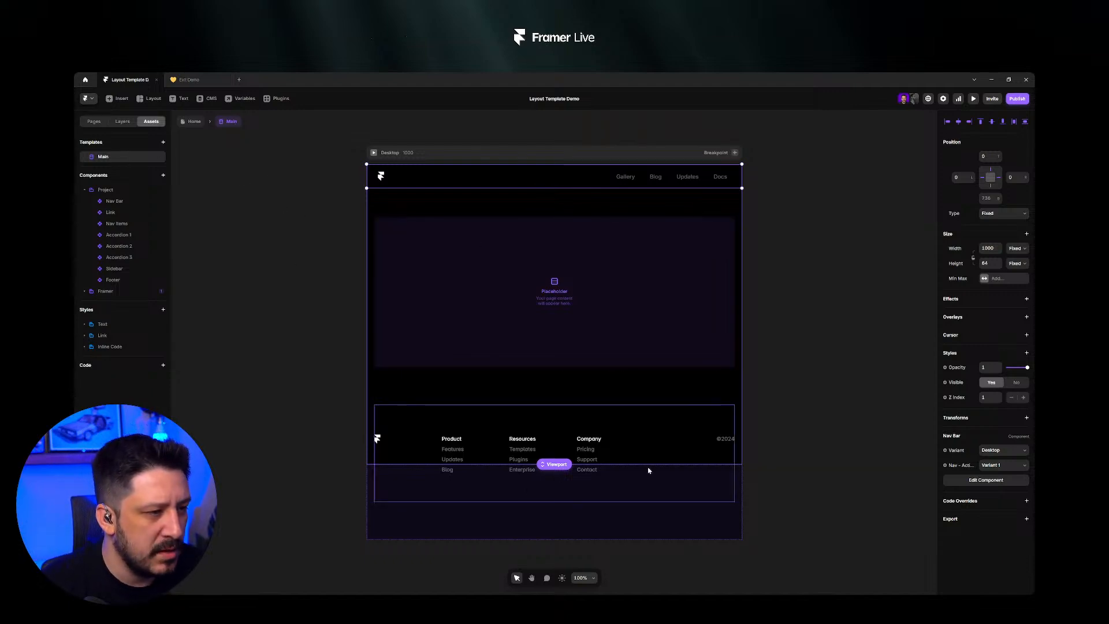
- Return to the Home page, remove its Main layout template and restore it
left_click(191, 123)
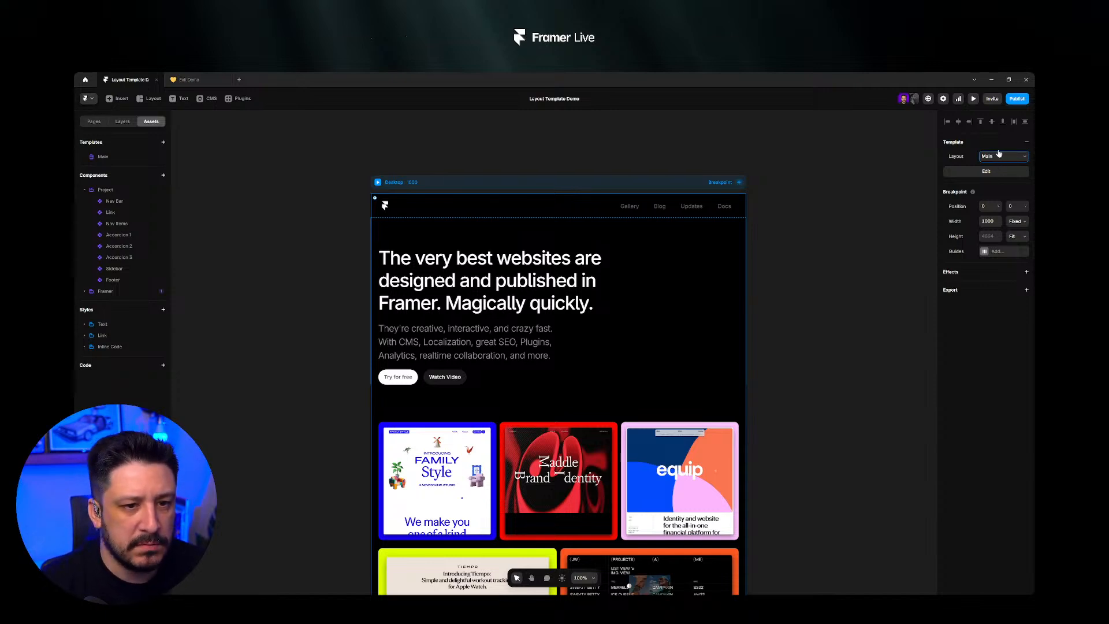
key("ctrl+z")
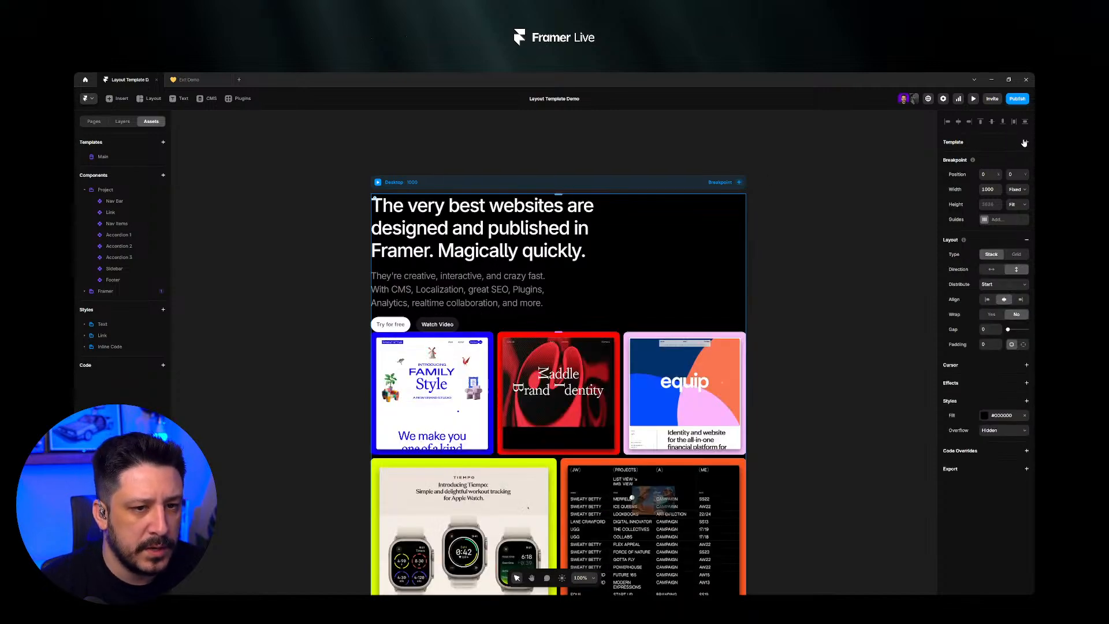
left_click(1025, 142)
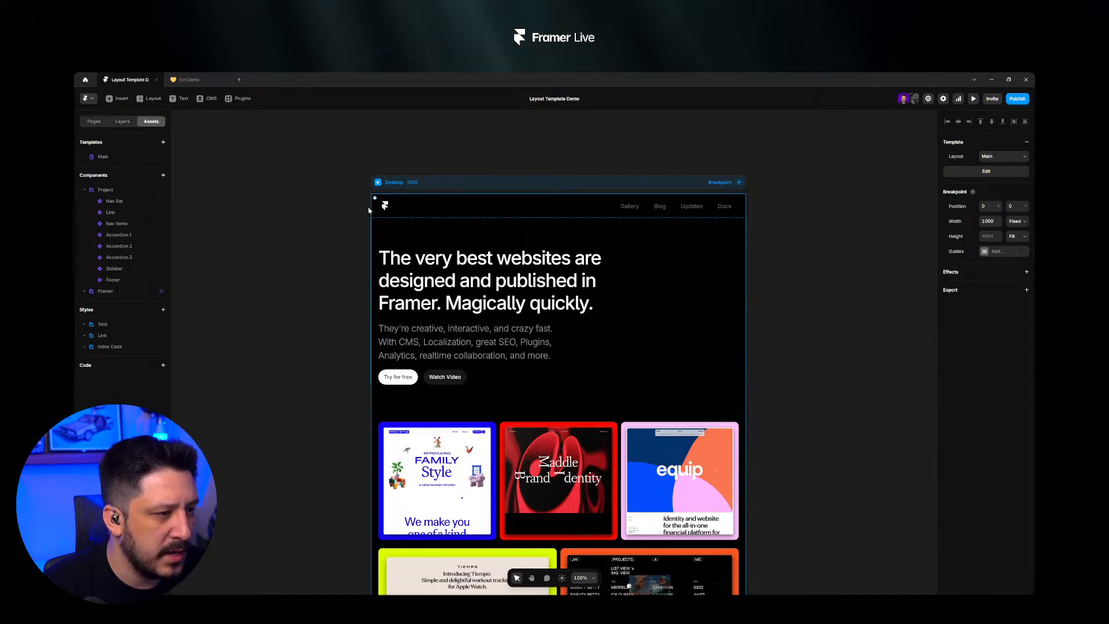
- Open the Nav Items component inside the Main template's Nav Bar and examine its active-state variants
left_click(974, 172)
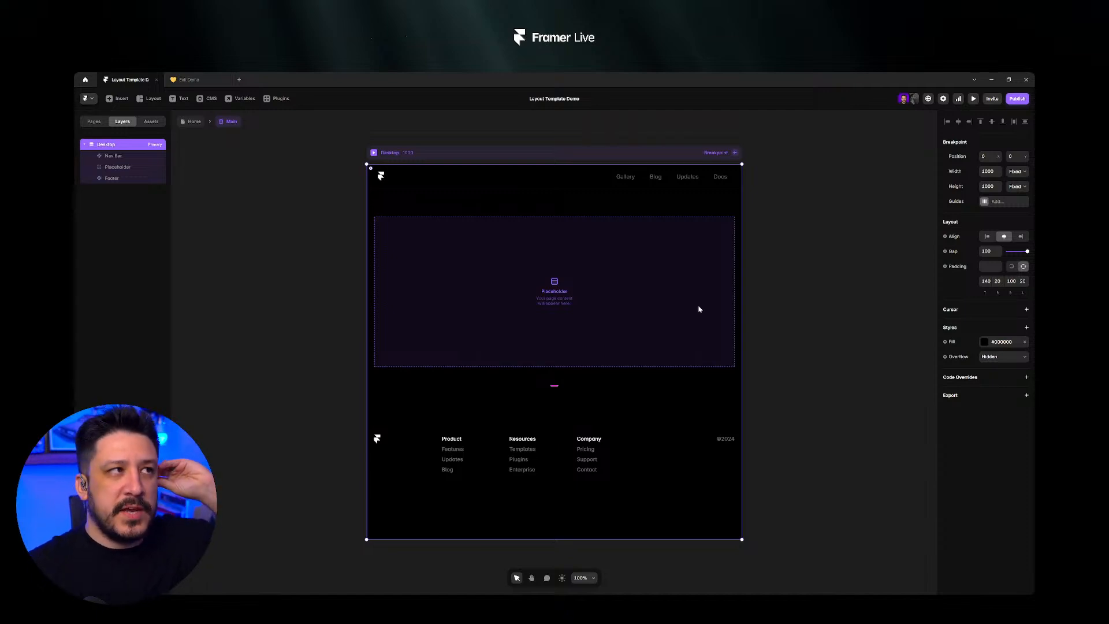
left_click(854, 265)
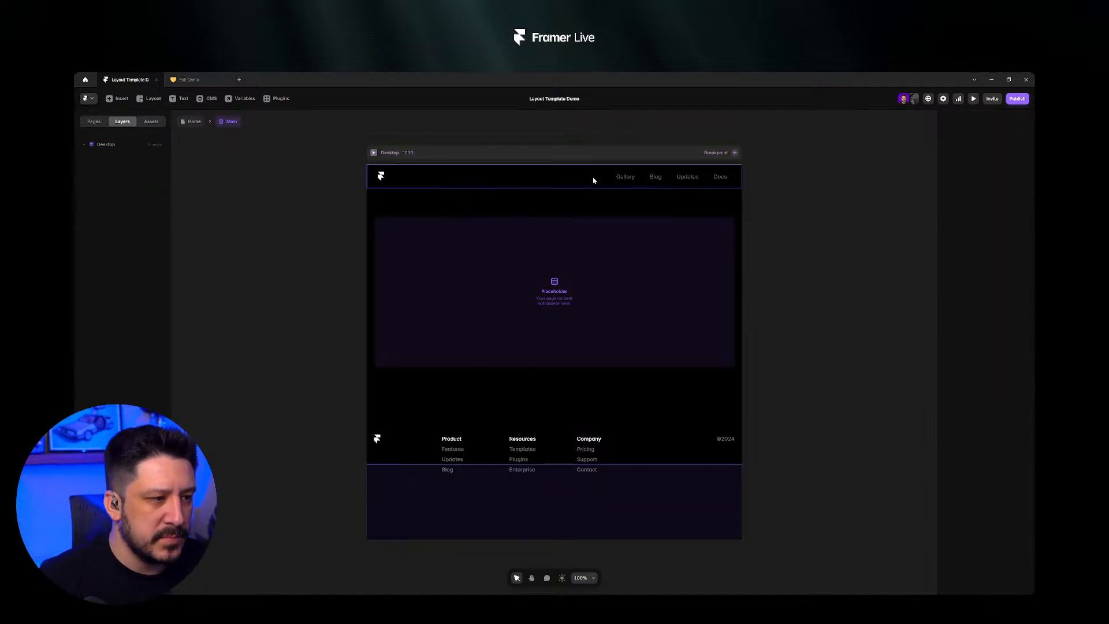
left_click(596, 180)
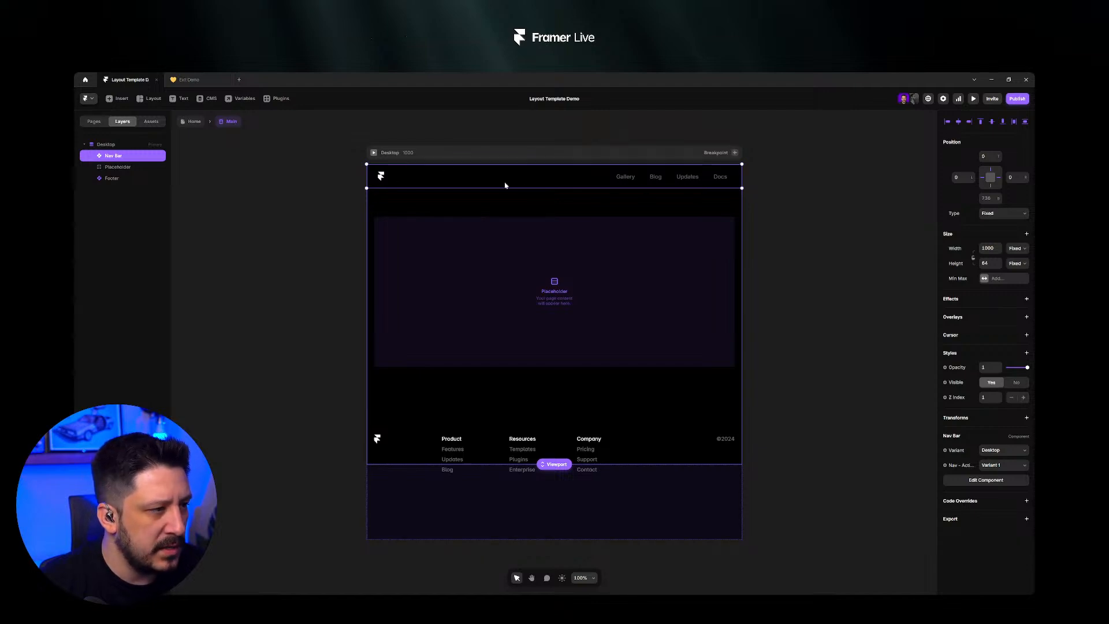
left_click(985, 480)
left_click(640, 356)
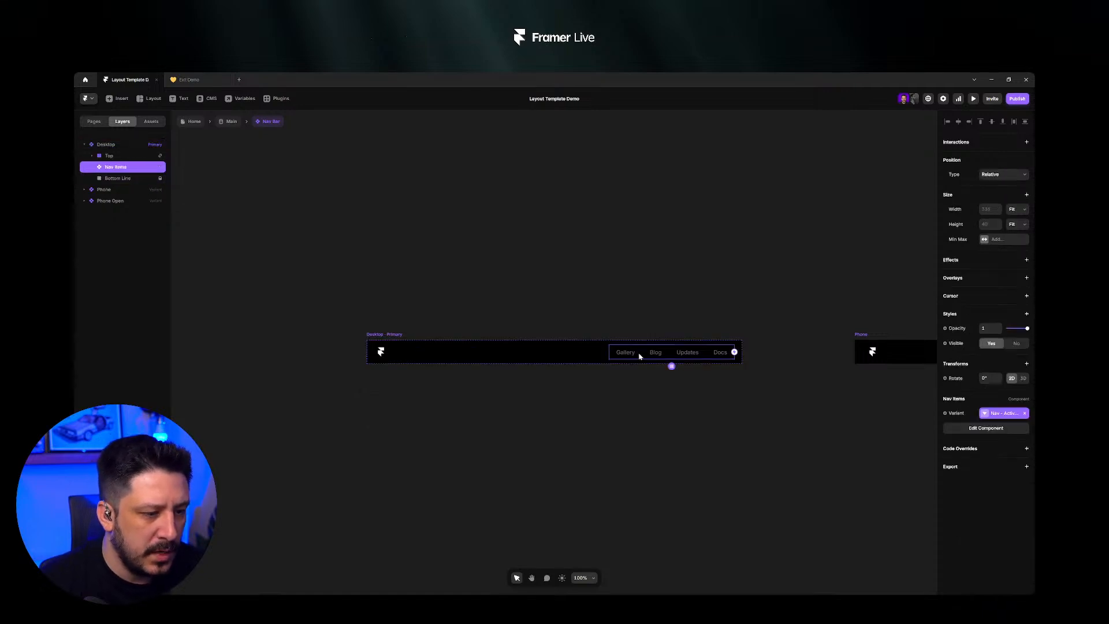
double_click(640, 356)
left_click(638, 314)
scroll(705, 299, "right", 5)
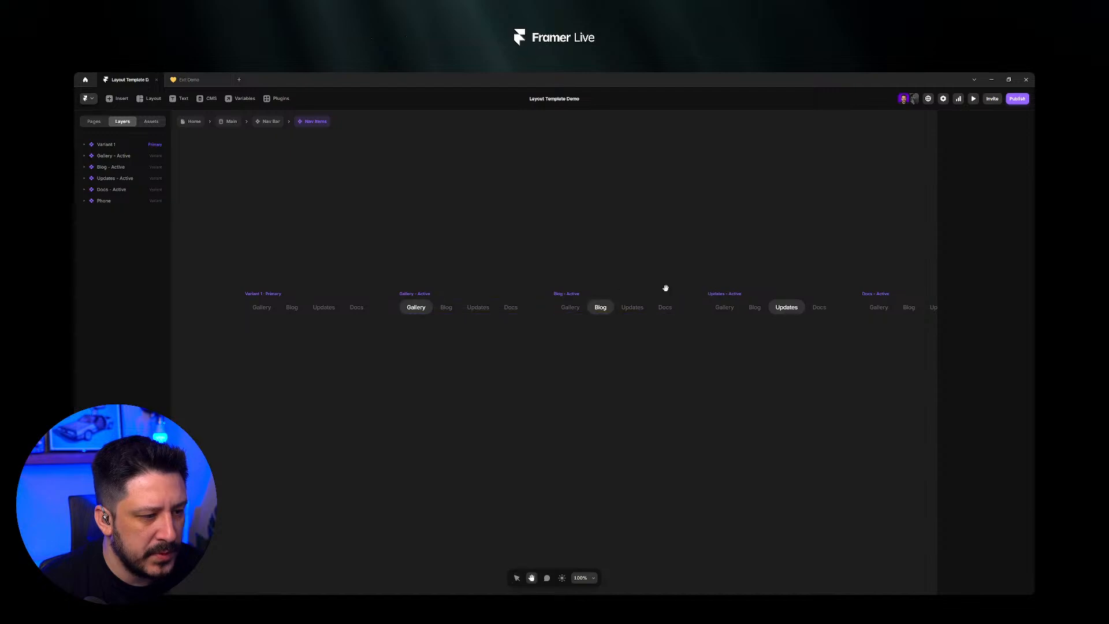
left_click_drag(663, 287, 553, 277)
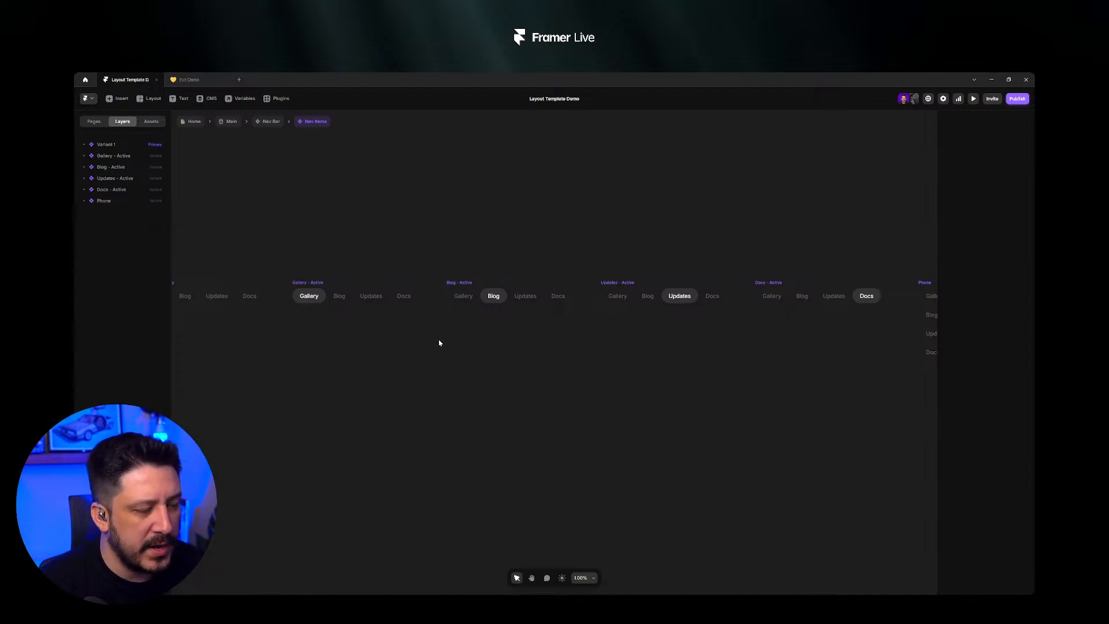
- Preview the Home page and check the Nav Bar links to Gallery, Blog and Updates, then exit the preview
left_click(195, 126)
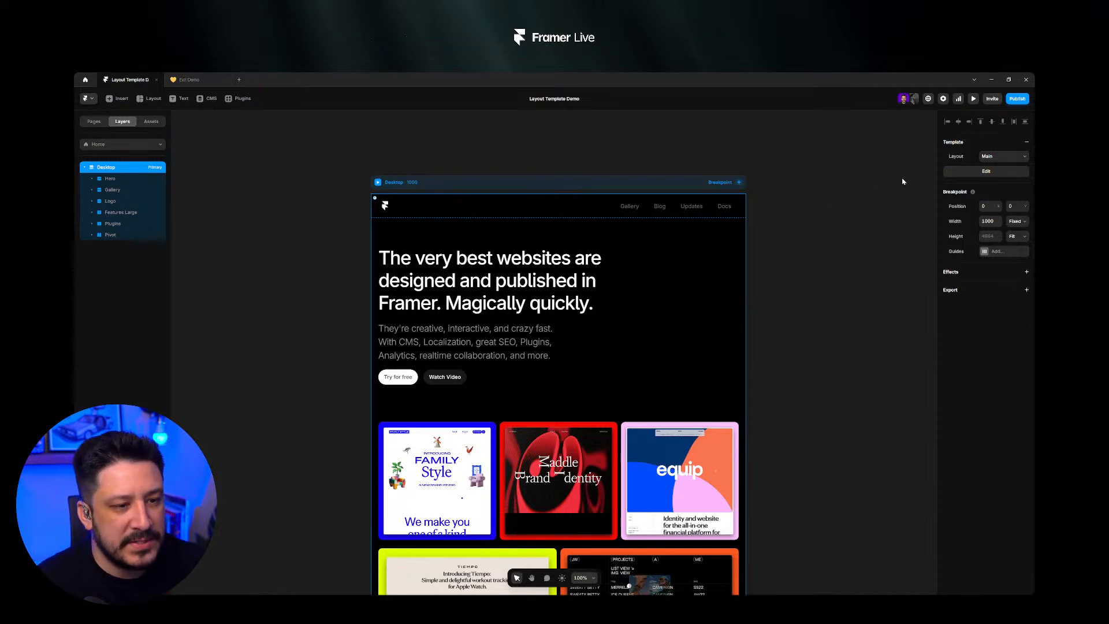
left_click(378, 182)
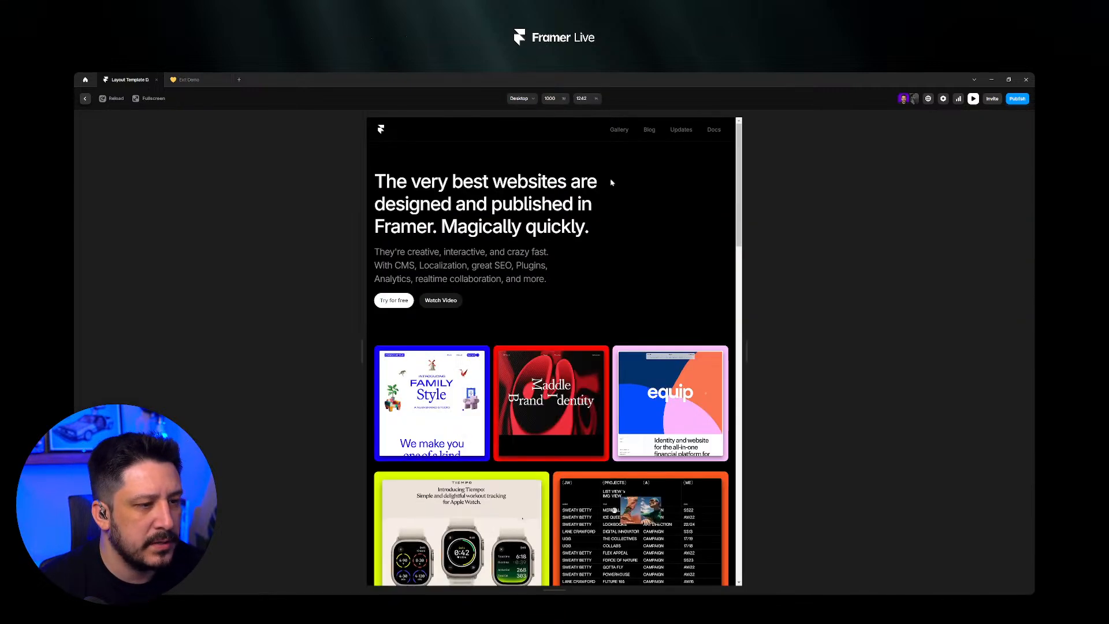
left_click(621, 131)
left_click(650, 131)
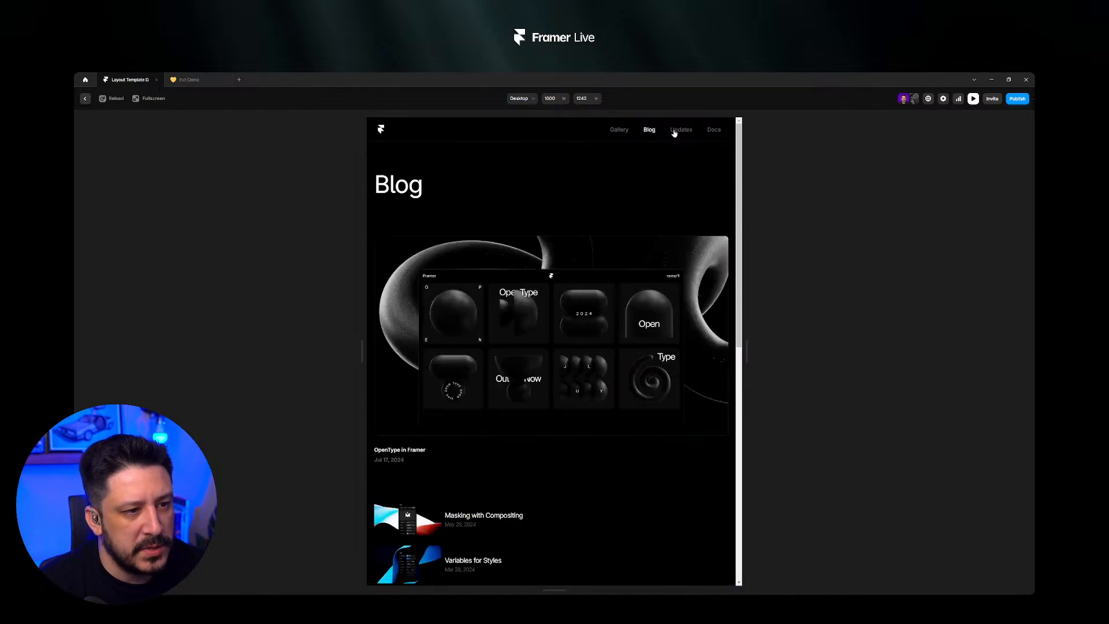
left_click(676, 130)
left_click(619, 132)
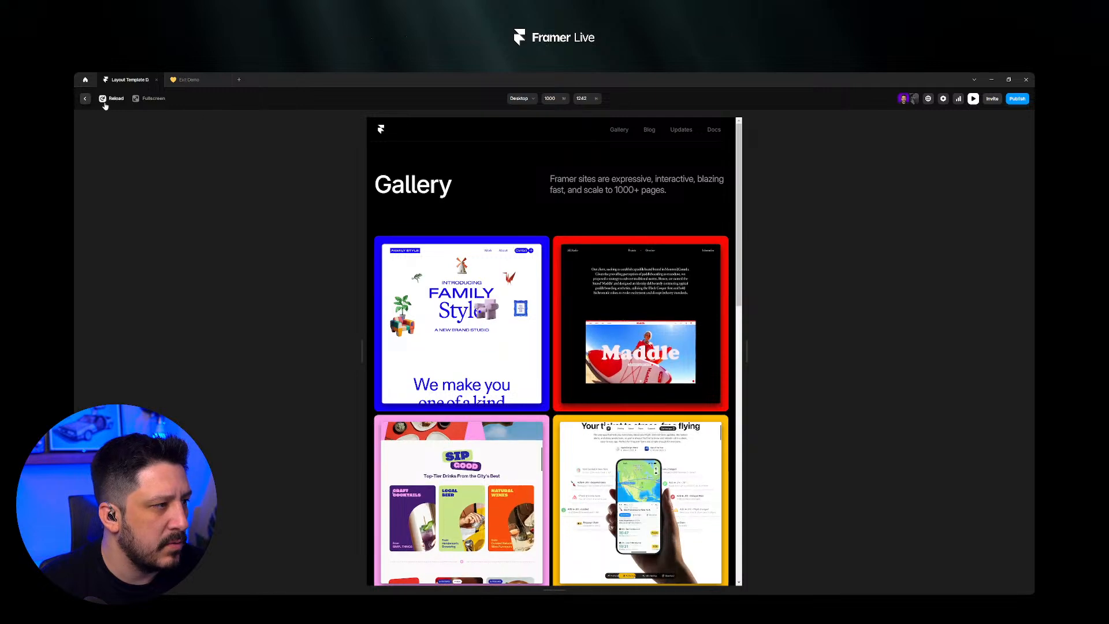
left_click(85, 98)
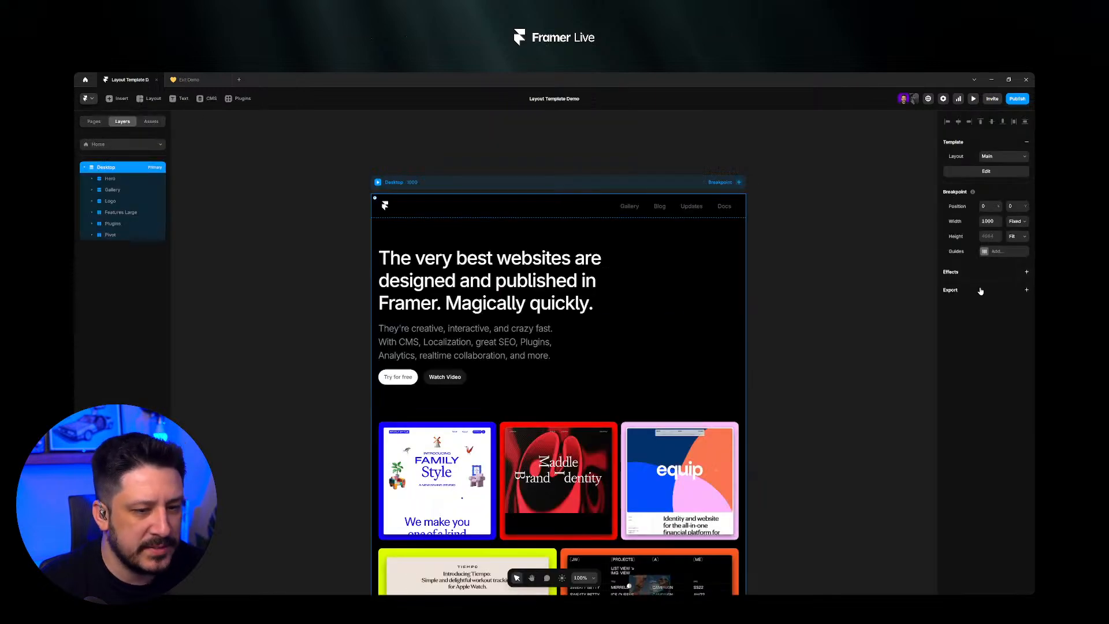
- Open the Nav Bar component inside the Home page's Main template and inspect the variant setting of its Nav Items
right_click(696, 209)
key("Escape")
right_click(664, 205)
key("Escape")
left_click(986, 171)
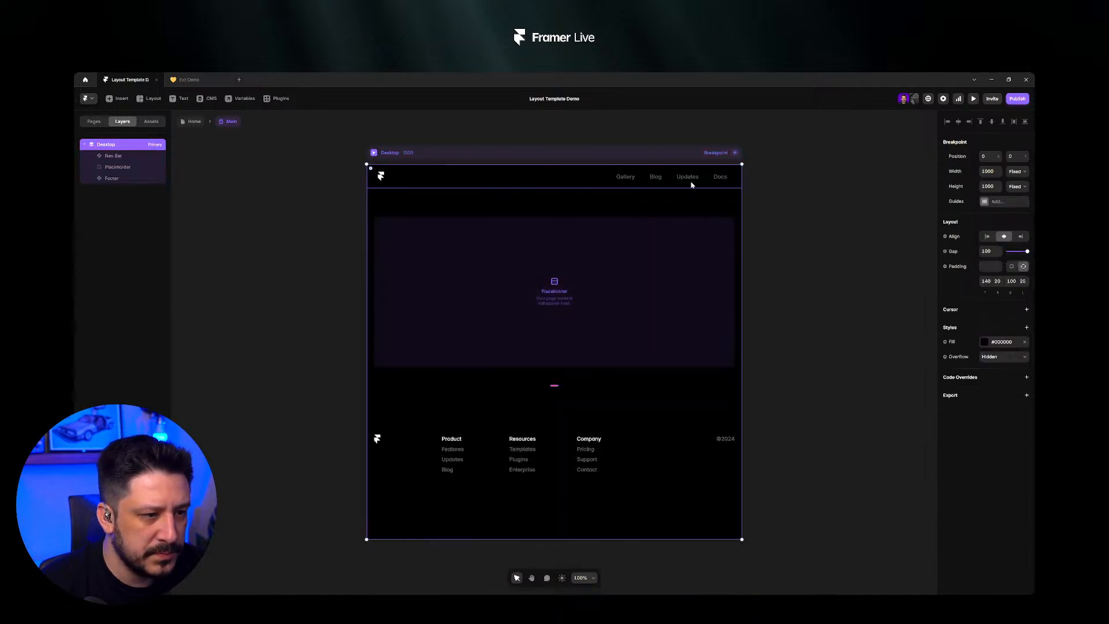
left_click(689, 184)
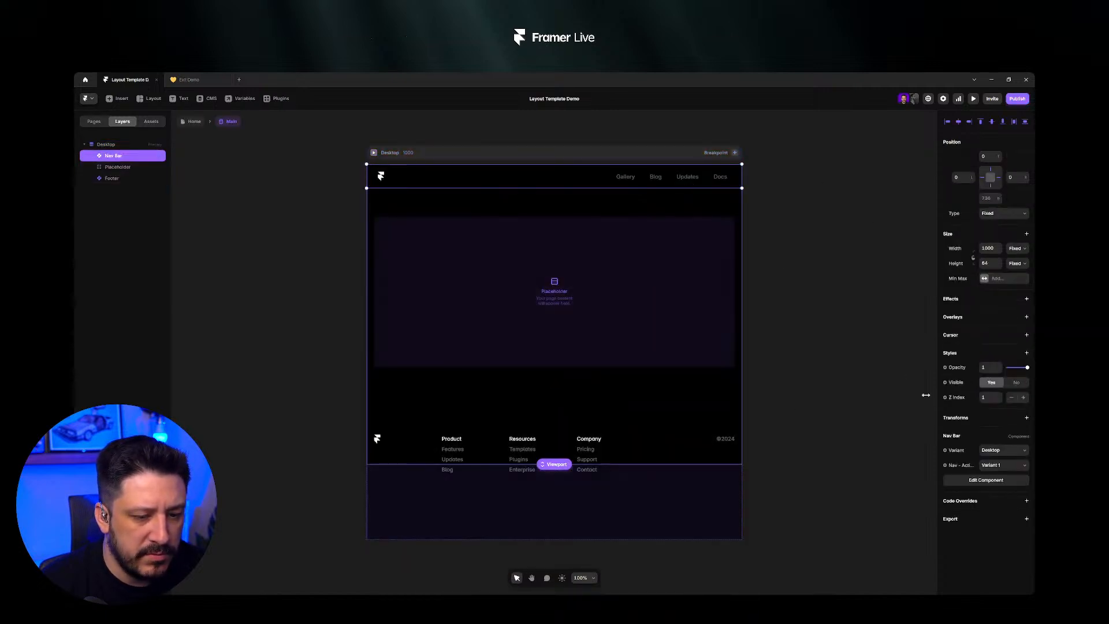
double_click(682, 179)
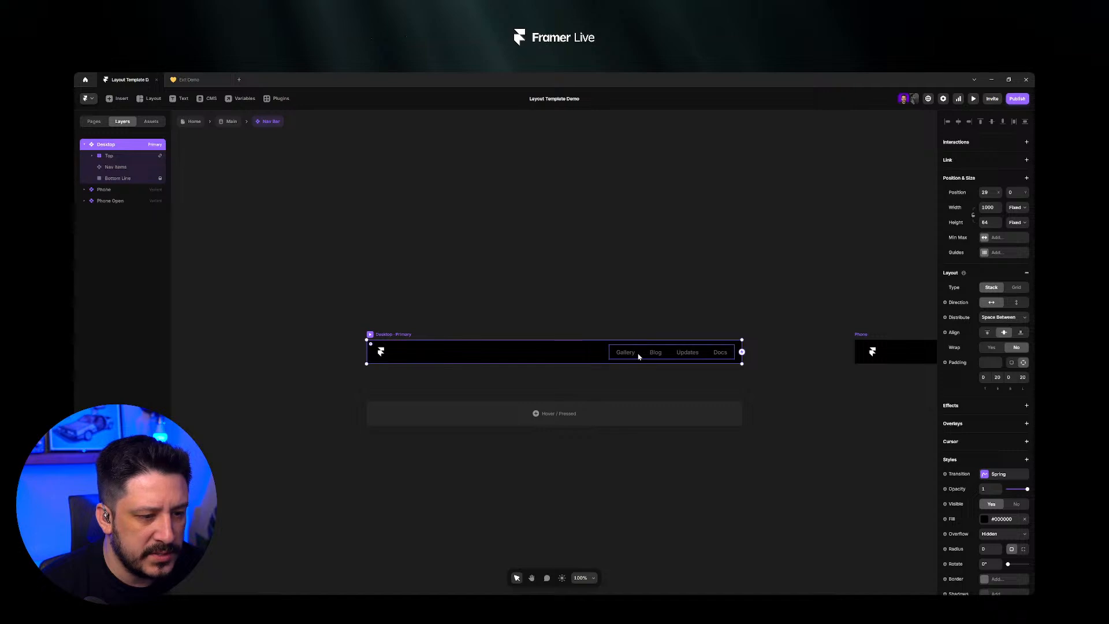
left_click(664, 356)
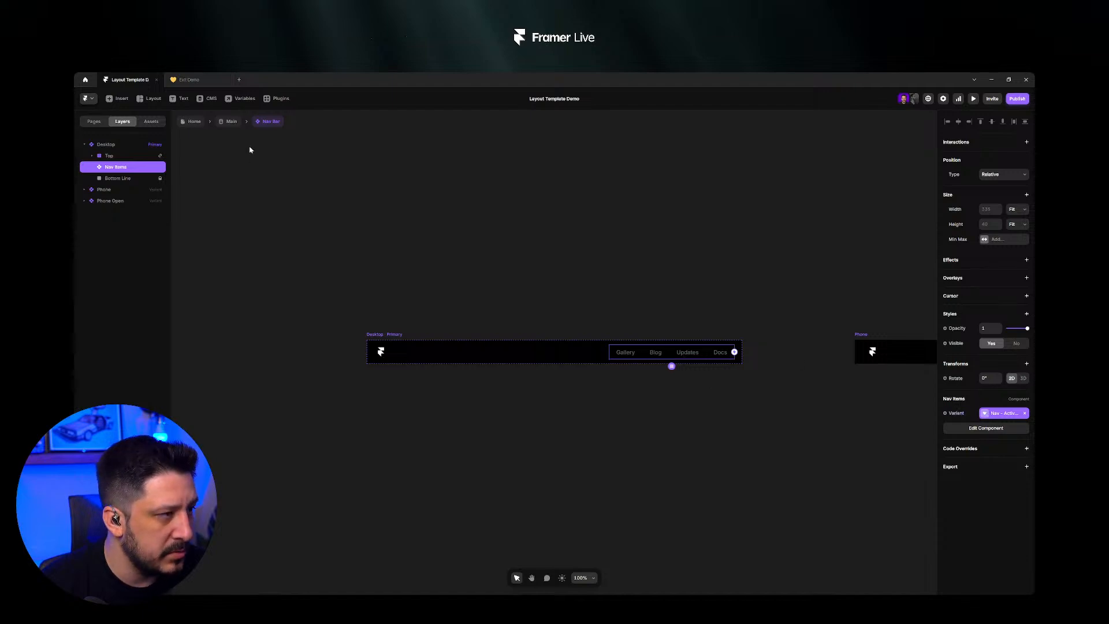
- In the Main template, create a variable named Nav Active States for the Nav Bar's active-state property, and return to the Home page
left_click(232, 122)
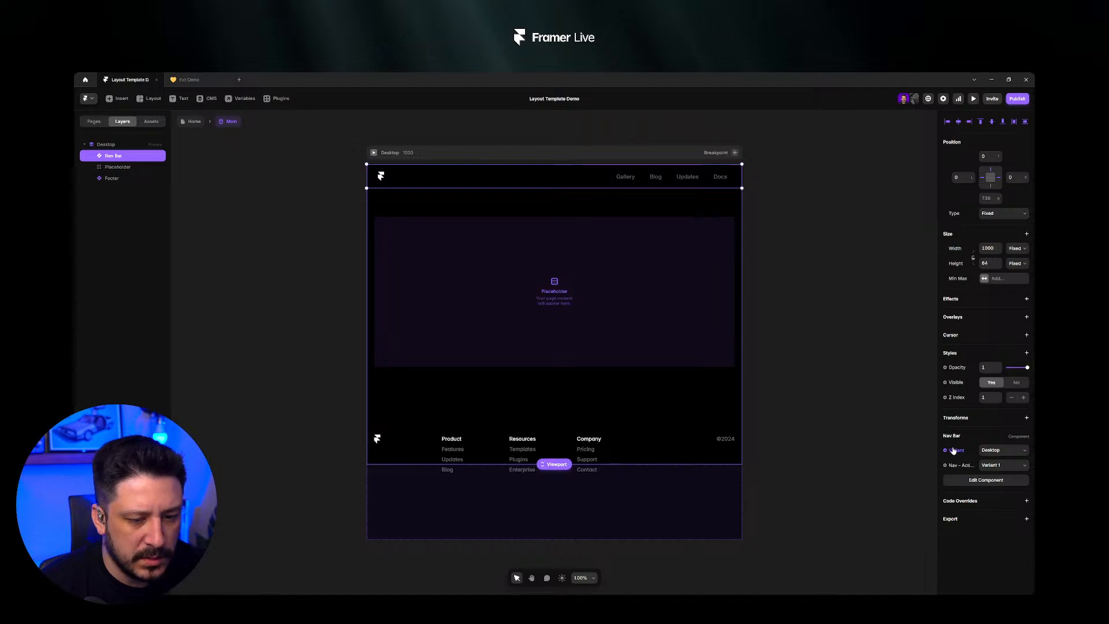
left_click(962, 467)
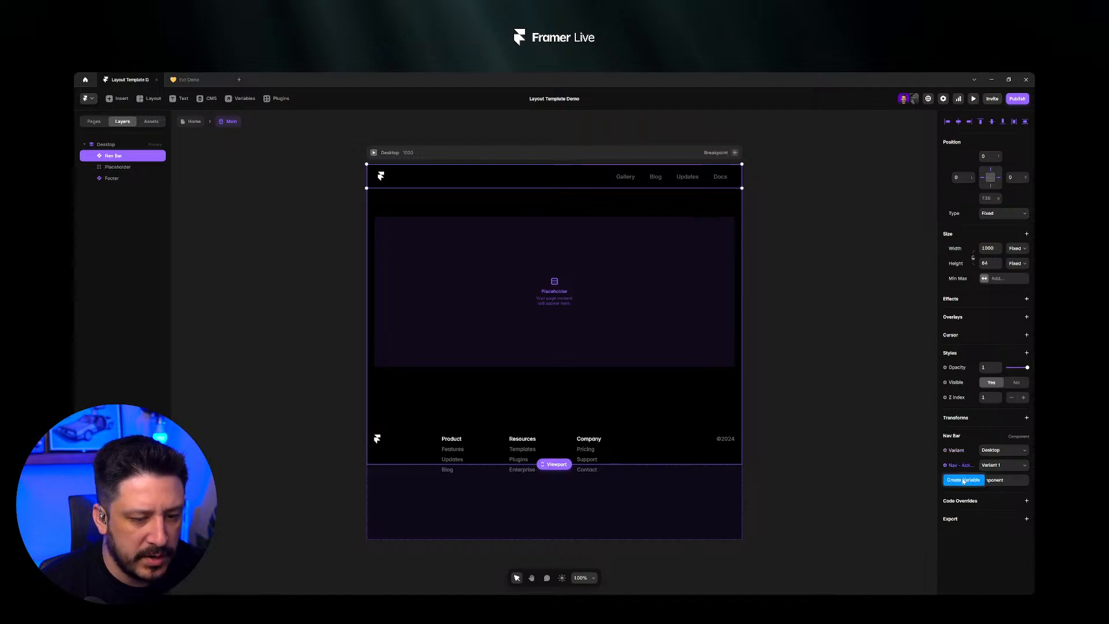
left_click(962, 480)
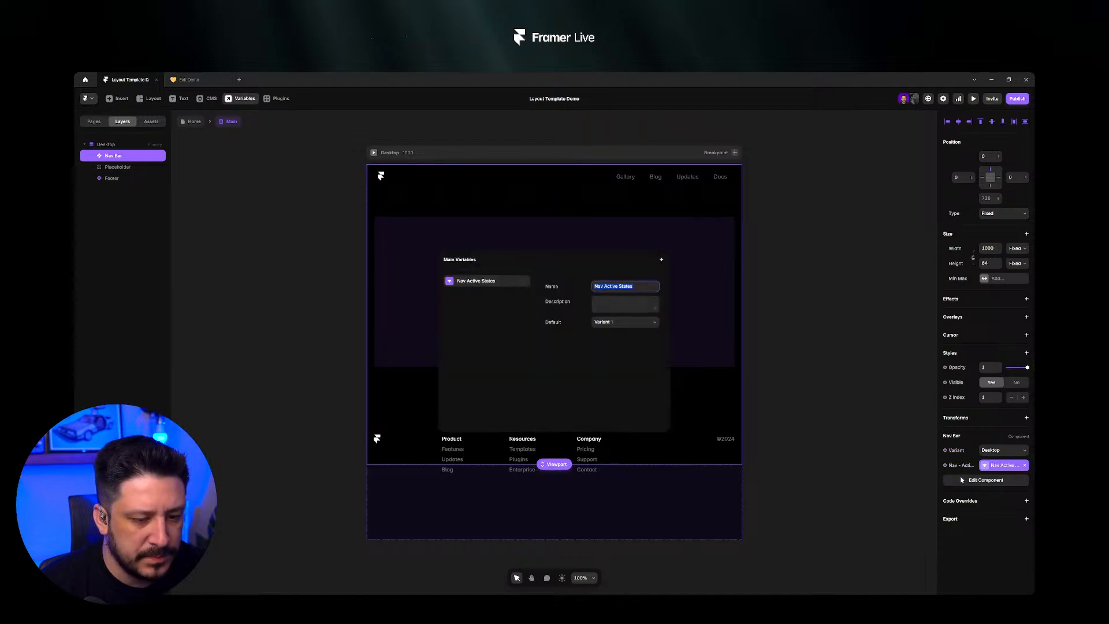
left_click(645, 289)
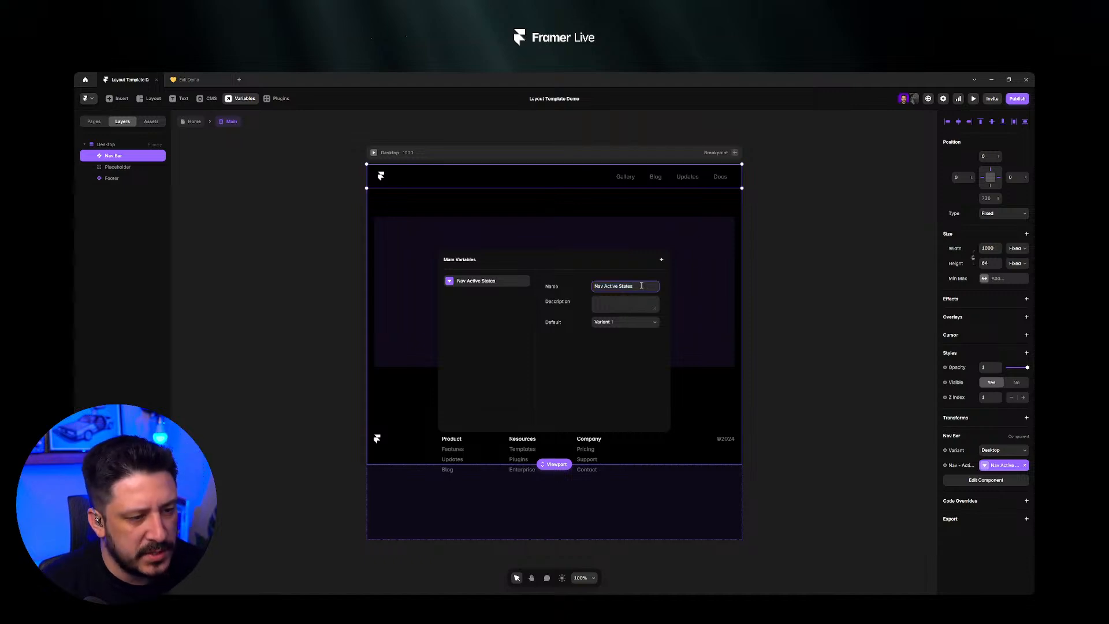
left_click(786, 250)
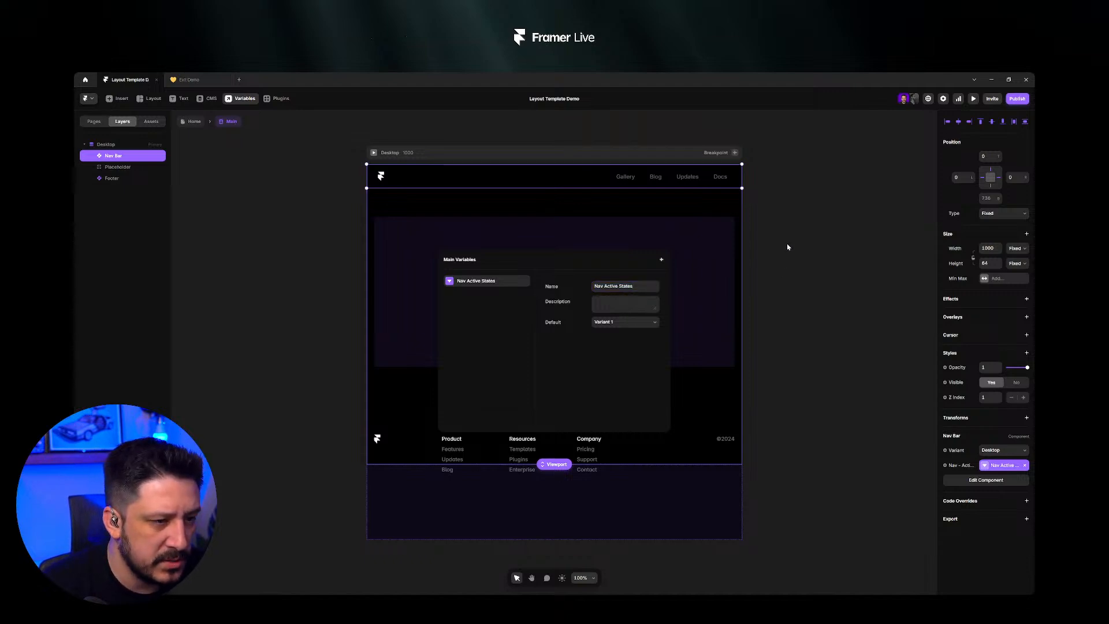
left_click(1004, 465)
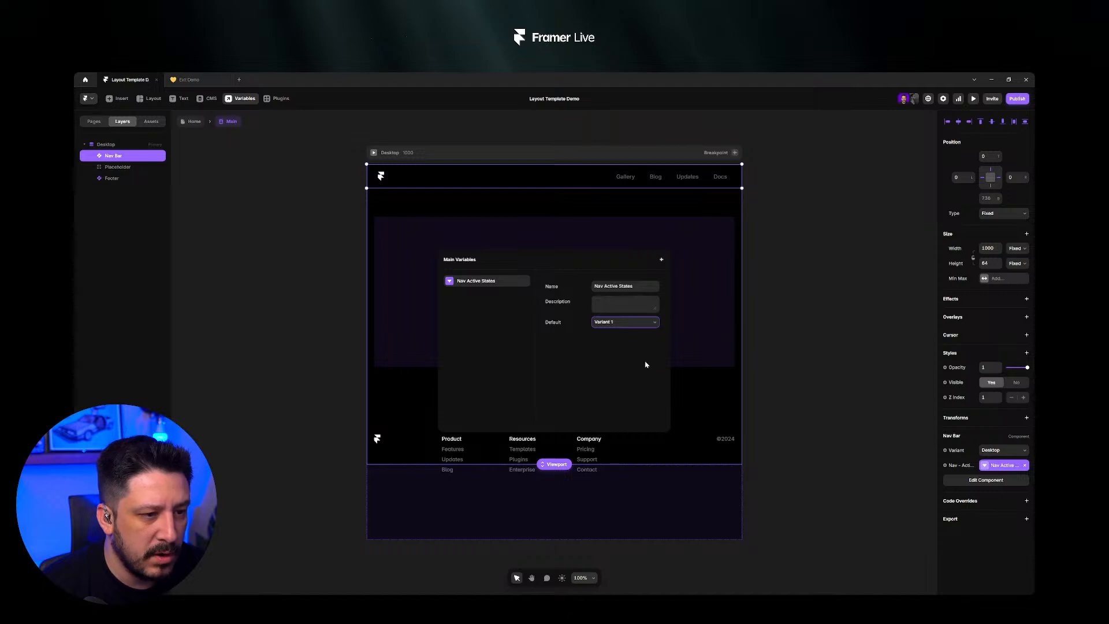
left_click(728, 255)
left_click(199, 124)
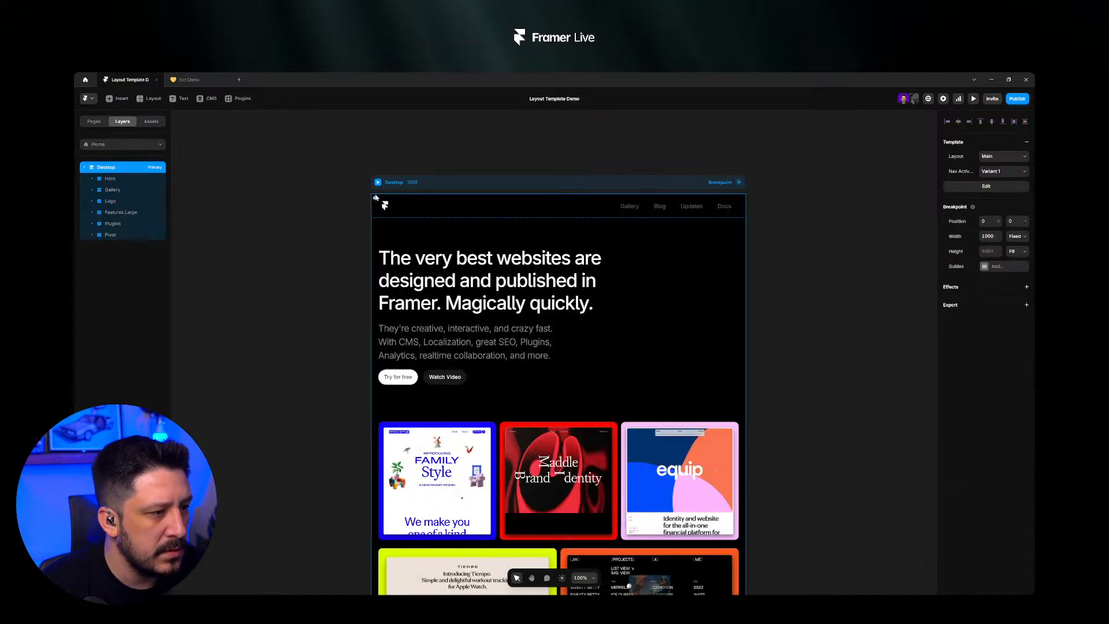
- Remove and restore the Home page's layout template, and check the variants its Nav Active States variable offers
left_click(992, 149)
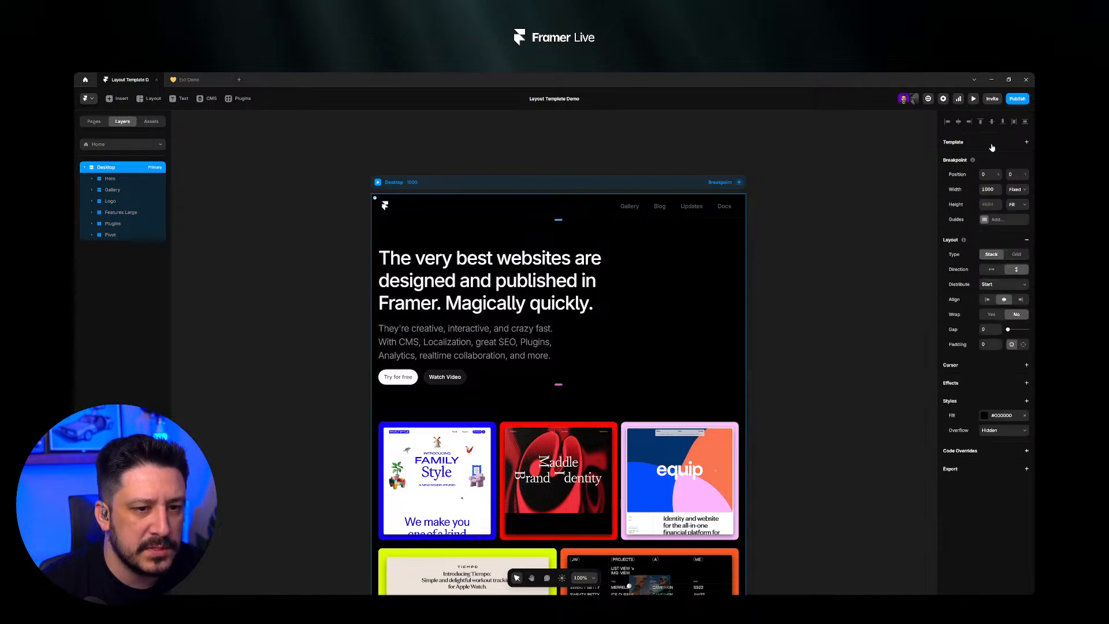
key("ctrl+z")
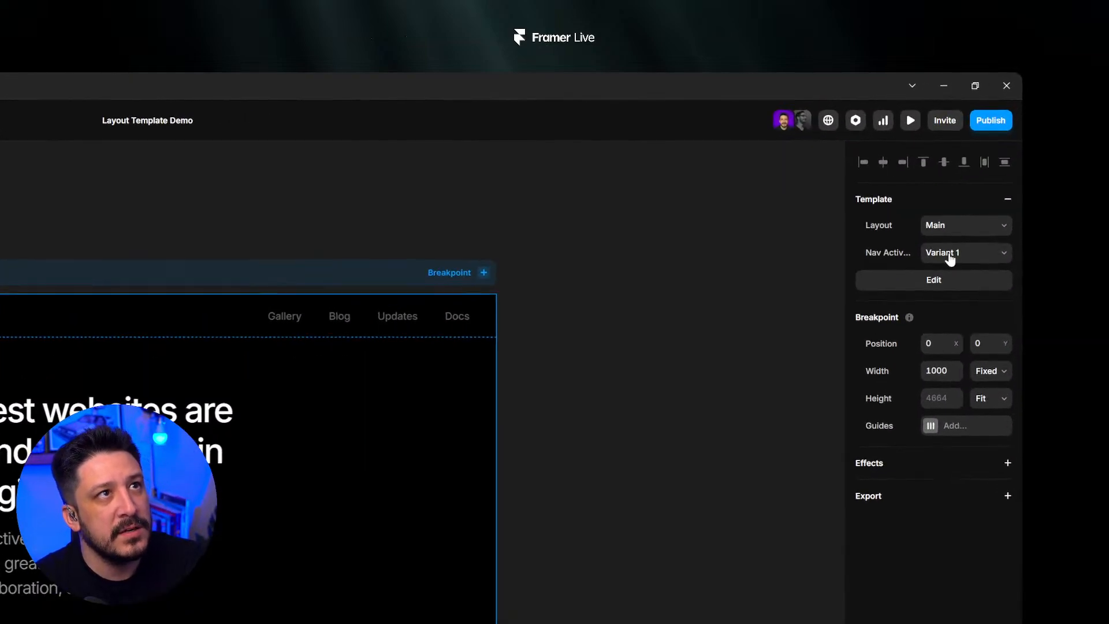
left_click(969, 254)
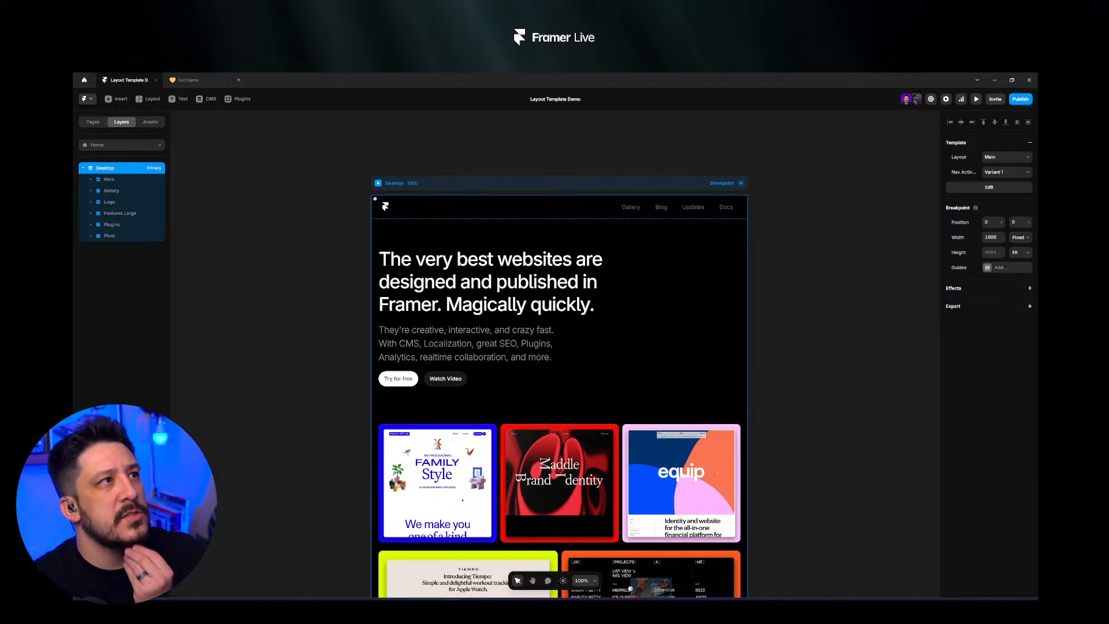
left_click(1003, 173)
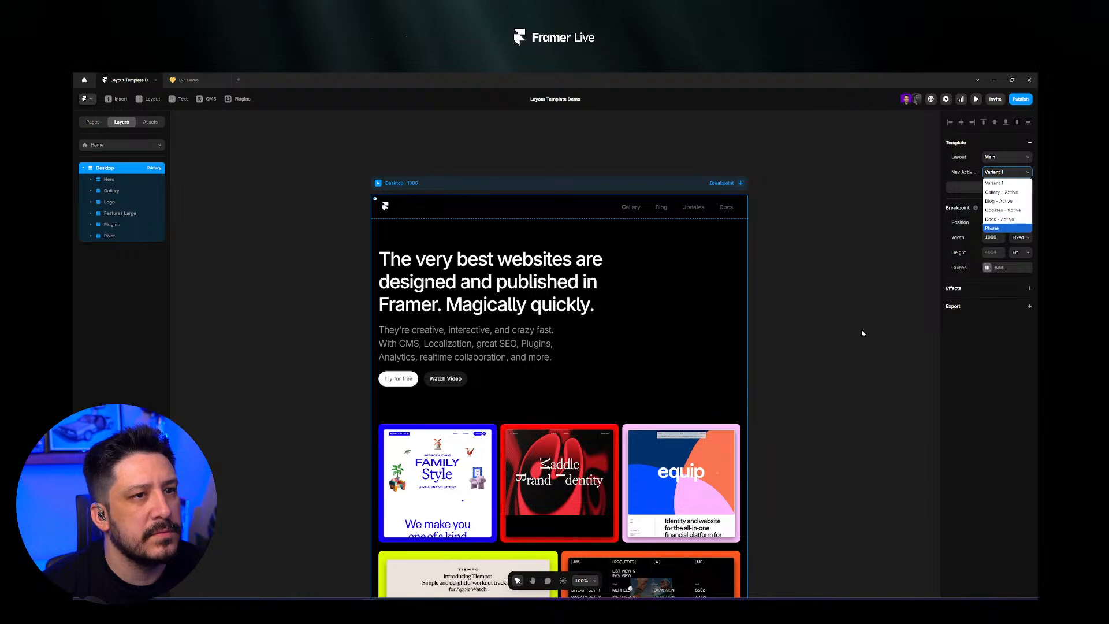
key("Escape")
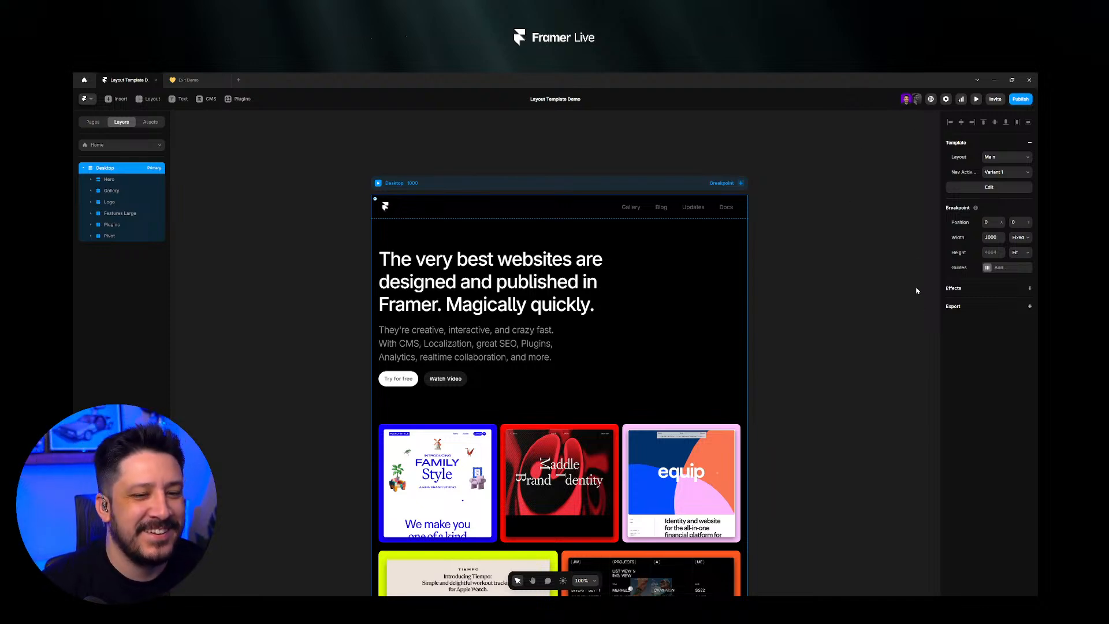
left_click(906, 245)
left_click(632, 215)
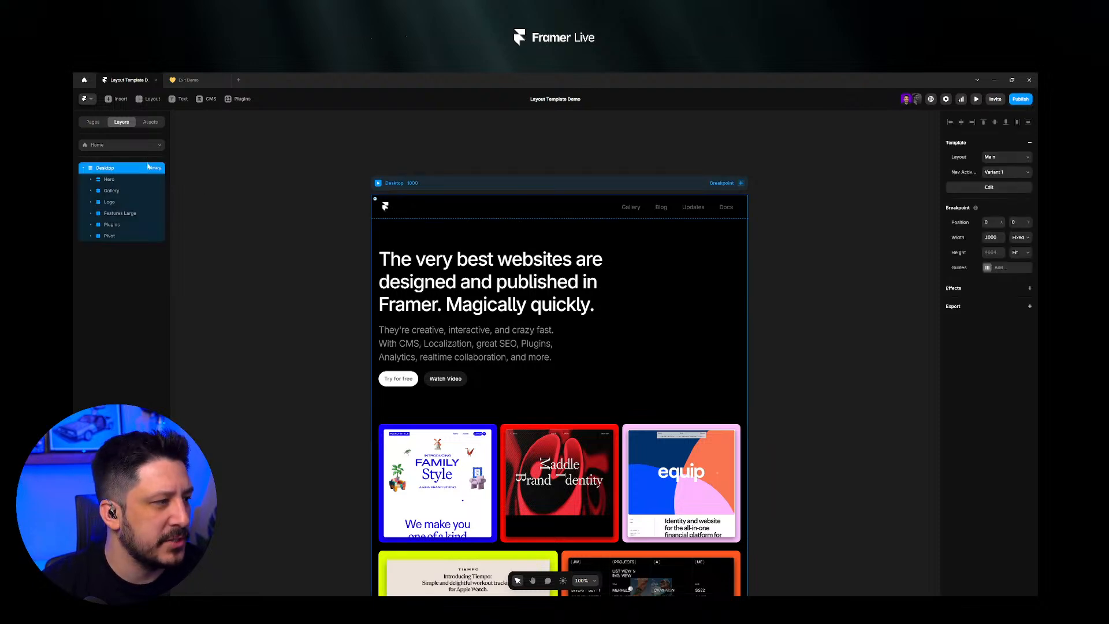
- On the /gallery page, set the template's Nav Active States variable to Gallery - Active
left_click(122, 145)
left_click(112, 182)
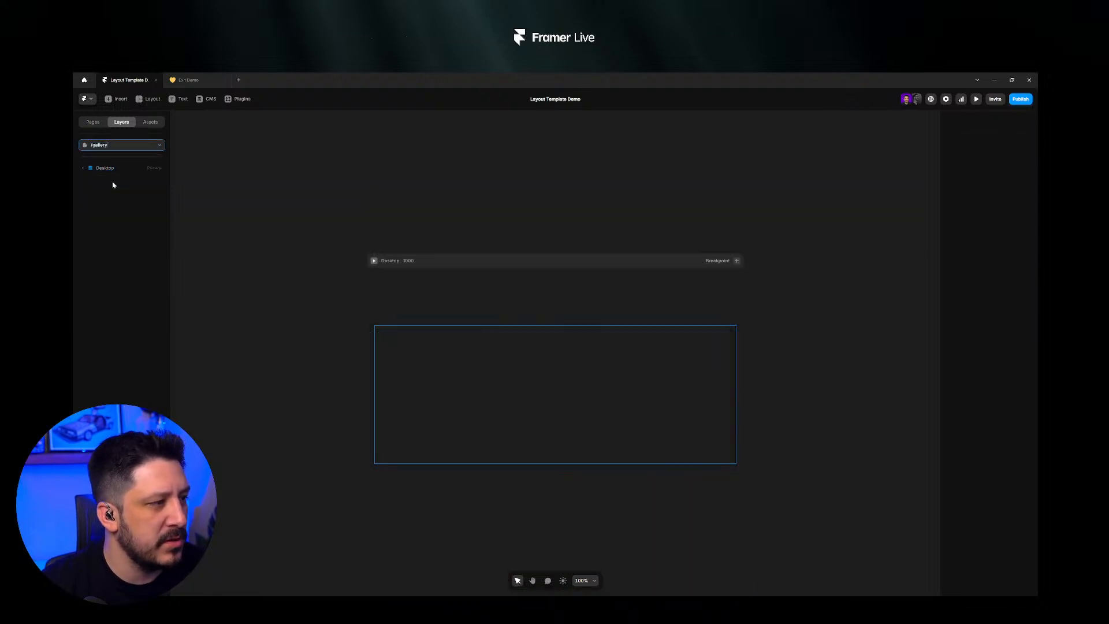
left_click(508, 256)
scroll(855, 263, "down", 2)
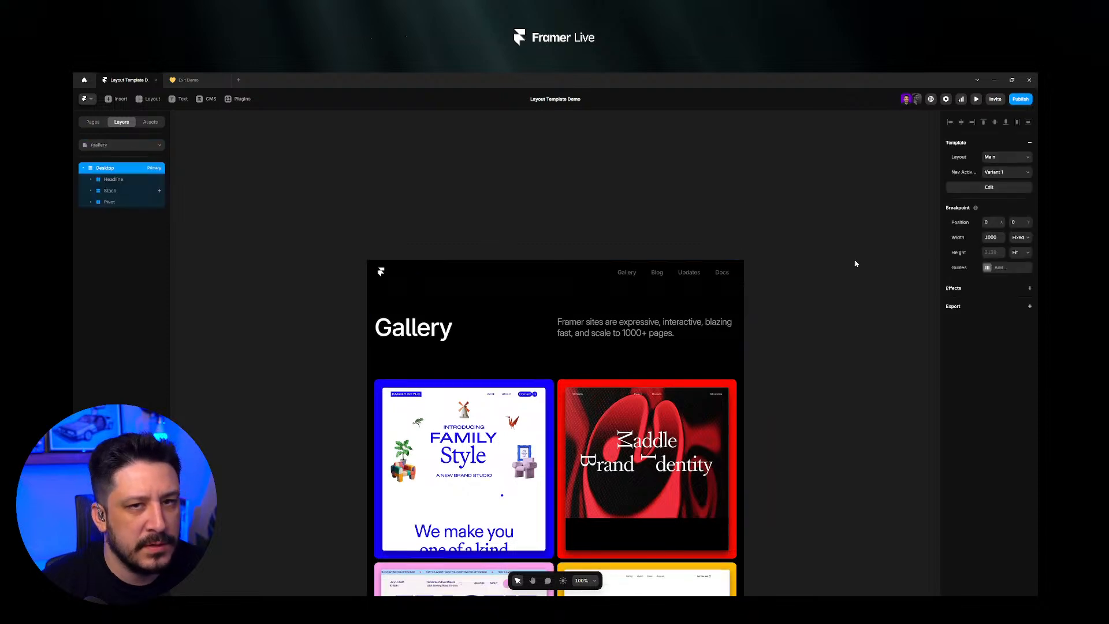
scroll(856, 263, "down", 3)
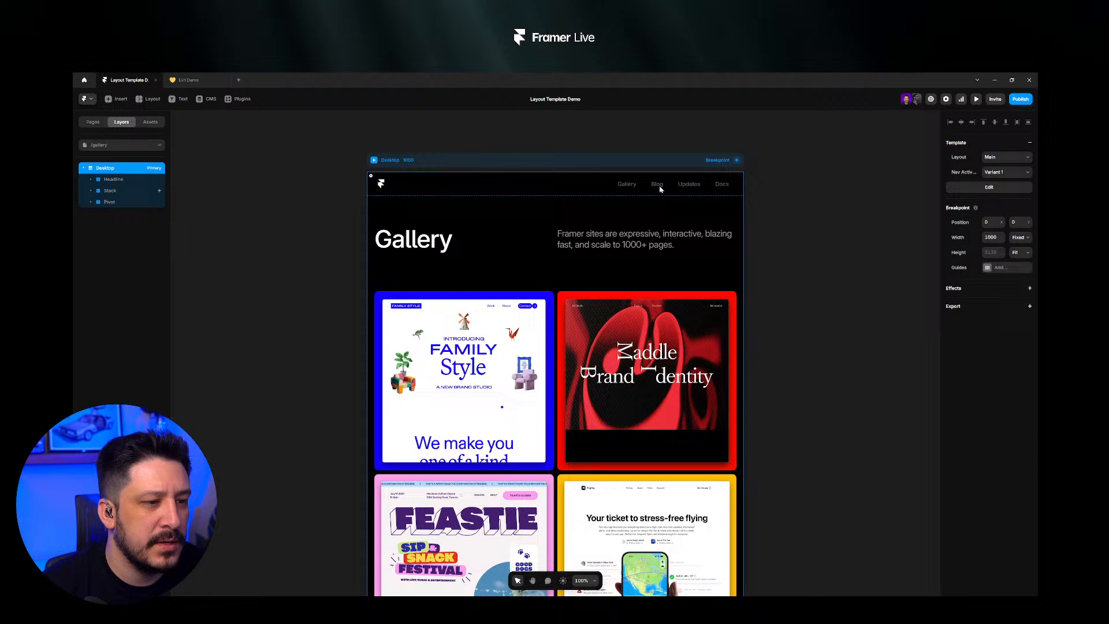
left_click(996, 172)
left_click(1002, 193)
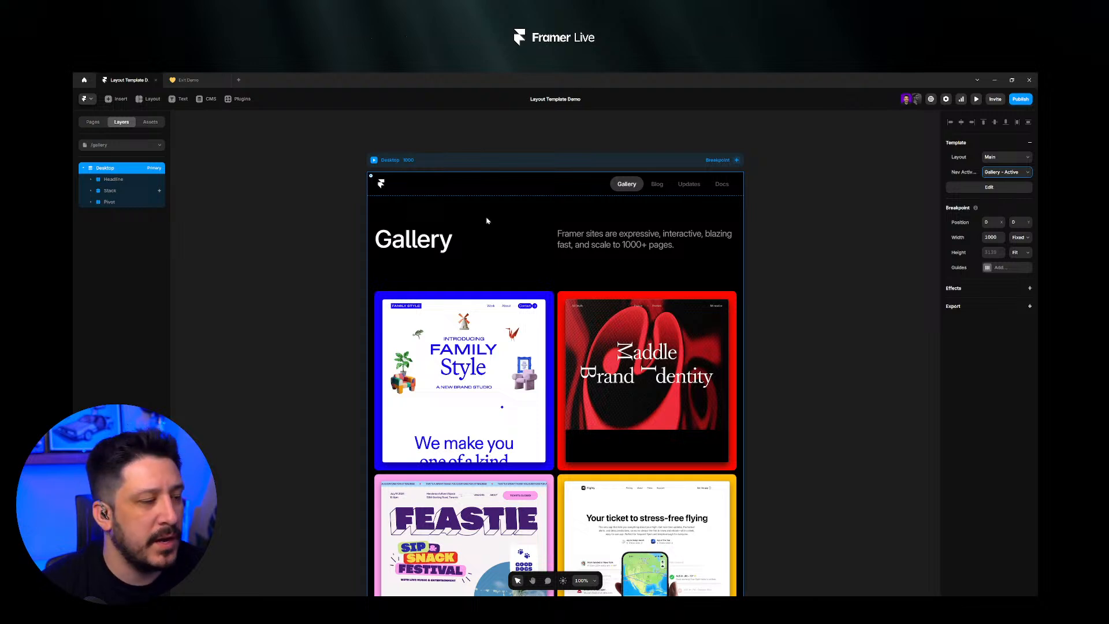
- On the /blog page, set the template's Nav Active States variable to Blog - Active
left_click(133, 145)
left_click(131, 196)
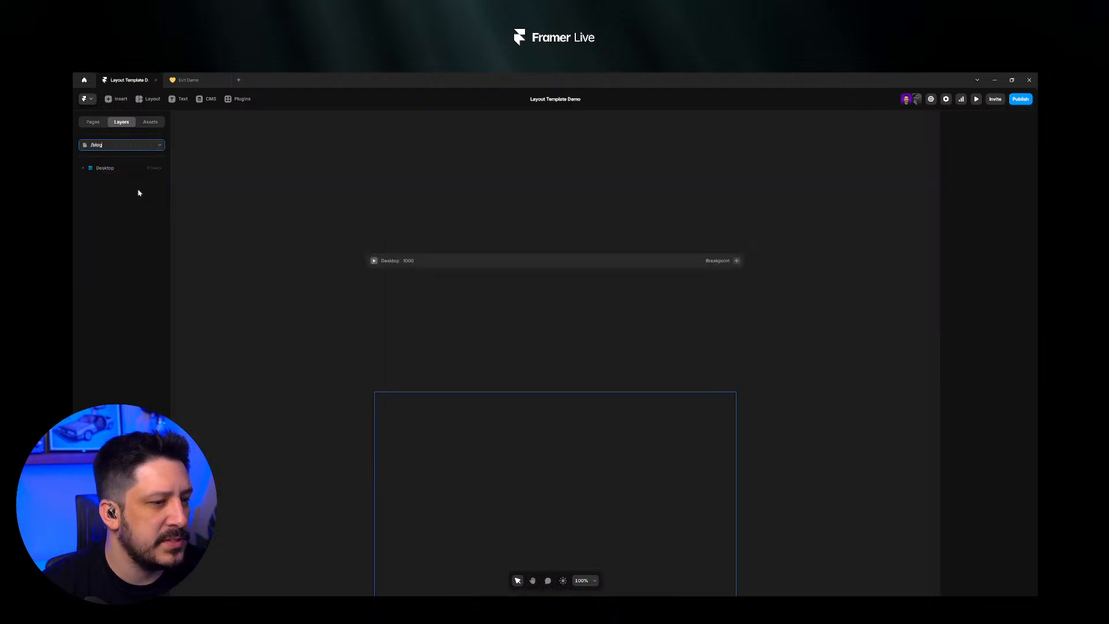
left_click(651, 214)
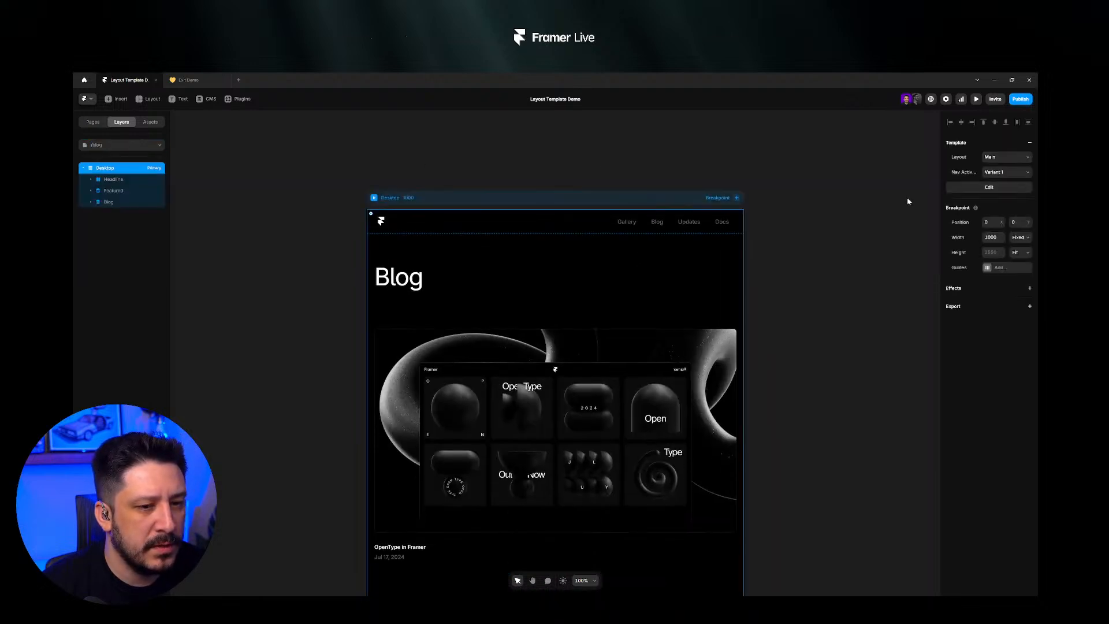
left_click(994, 169)
left_click(1005, 202)
scroll(658, 235, "down", 1)
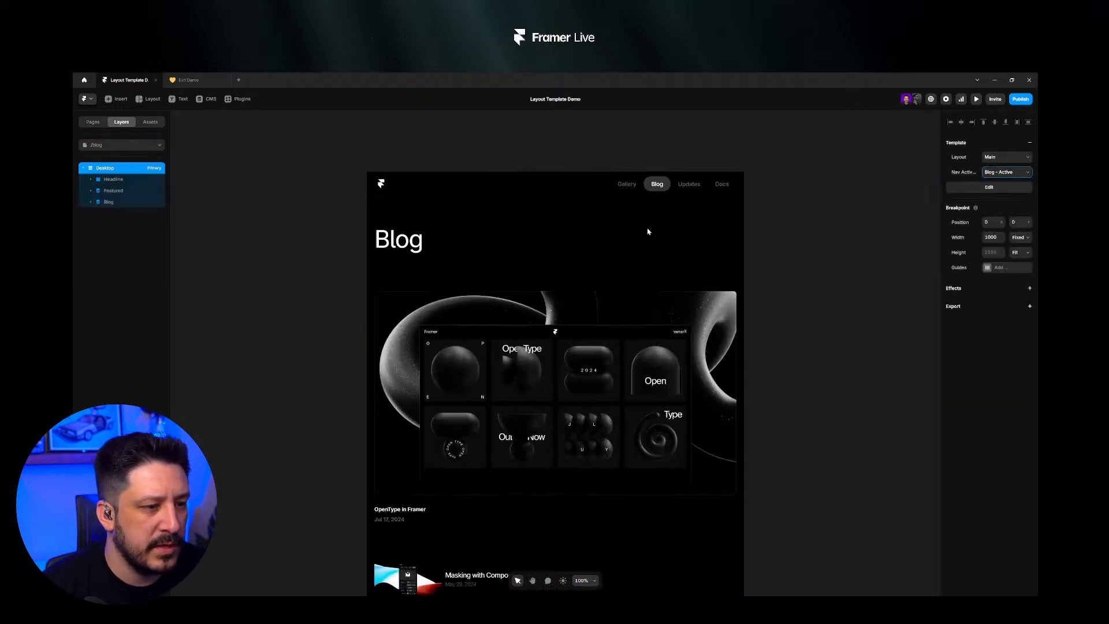
- On the /updates page, set the template's Nav Active States variable to Updates - Active
left_click(121, 144)
left_click(127, 199)
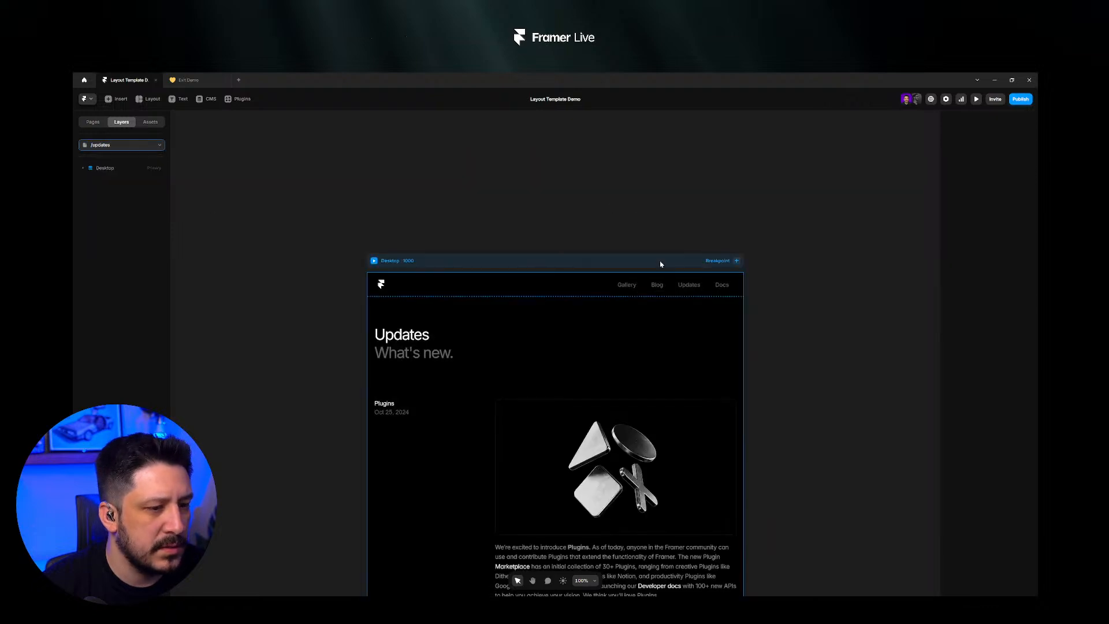
left_click(1011, 175)
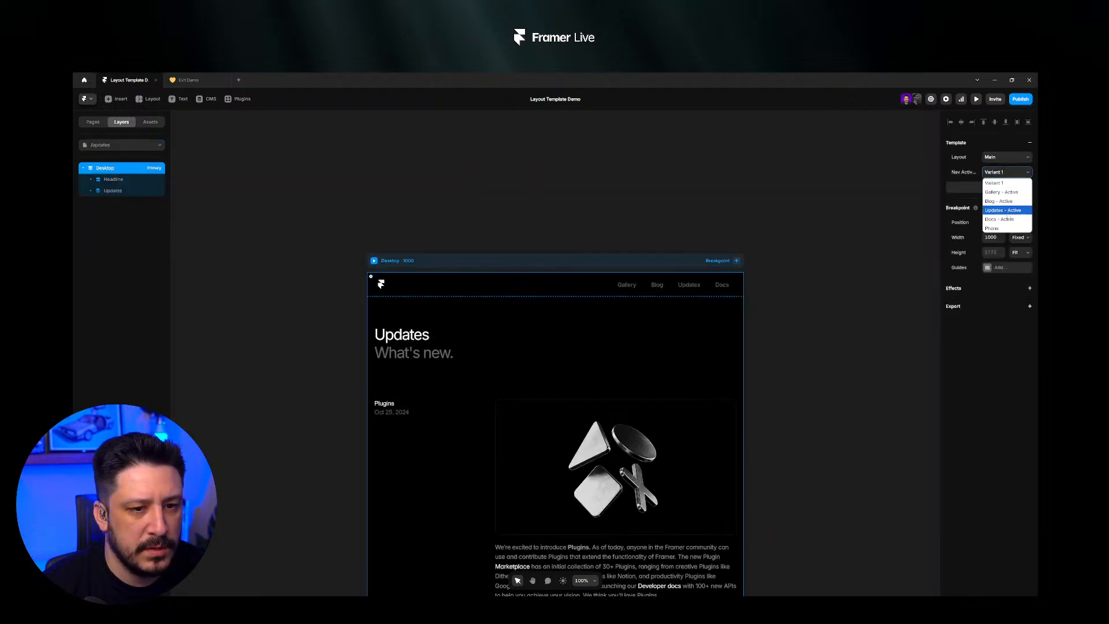
left_click(1008, 215)
- On the /docs page, set the template's Nav Active States variable to Docs - Active
left_click(124, 145)
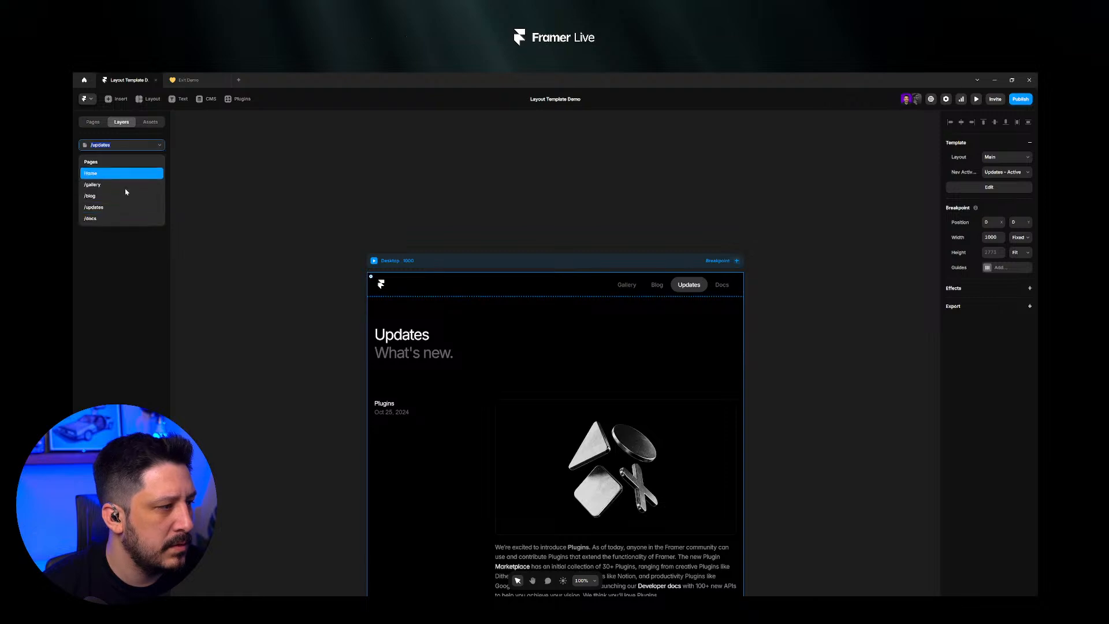
left_click(126, 215)
left_click(671, 281)
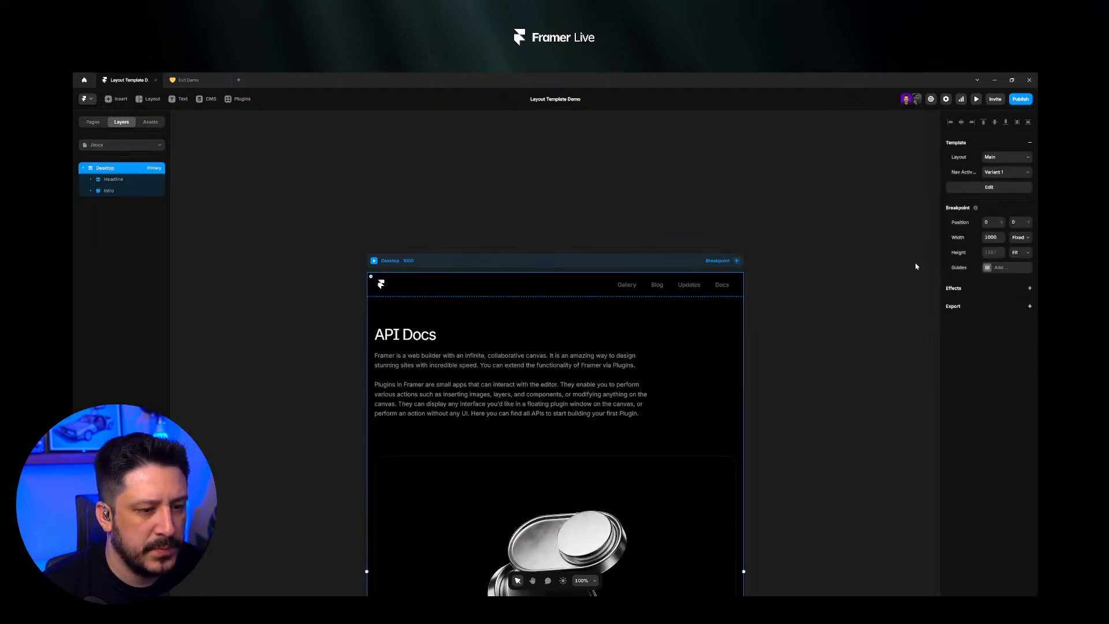
left_click(1005, 173)
left_click(1000, 223)
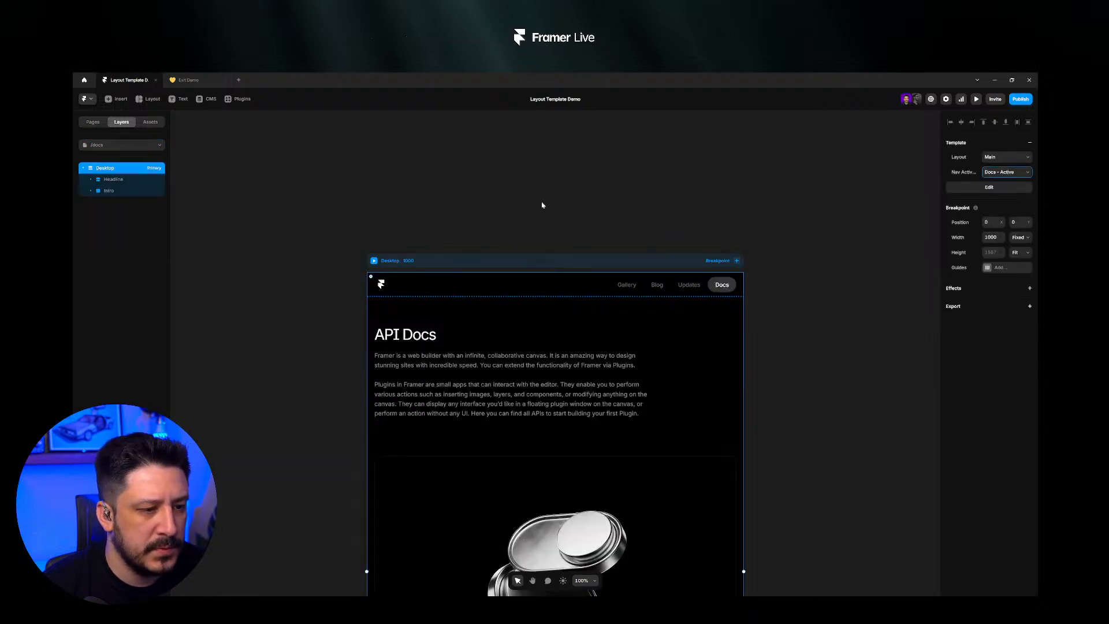
- Preview the site from the Home page, follow the Gallery link and widen the preview to about 1144
left_click(122, 145)
left_click(109, 168)
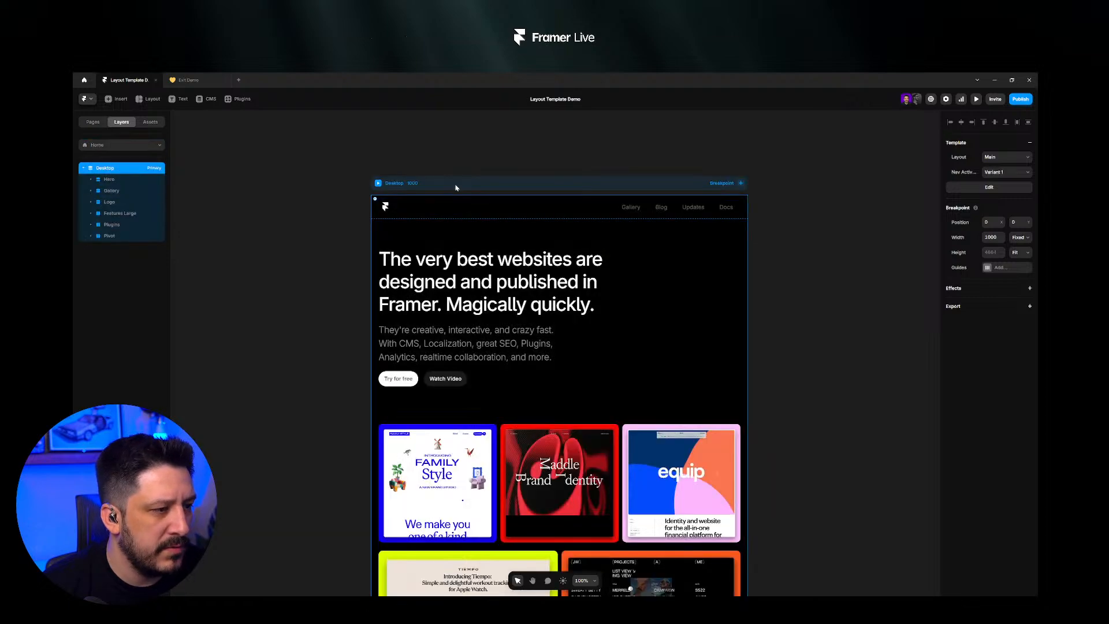
left_click(379, 184)
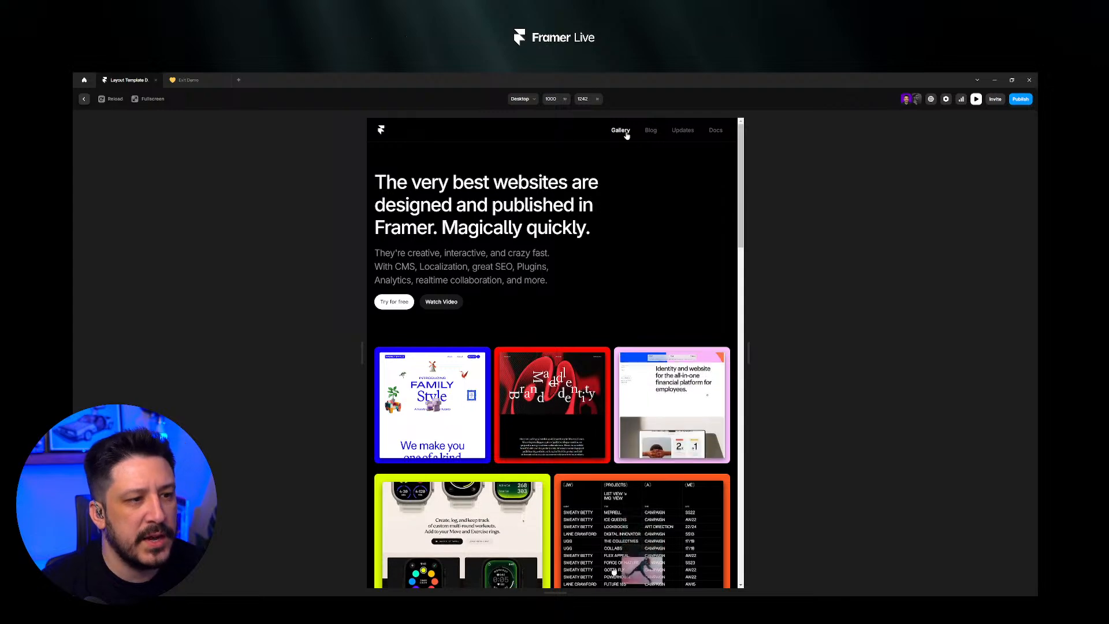
left_click(620, 130)
left_click_drag(755, 351, 776, 351)
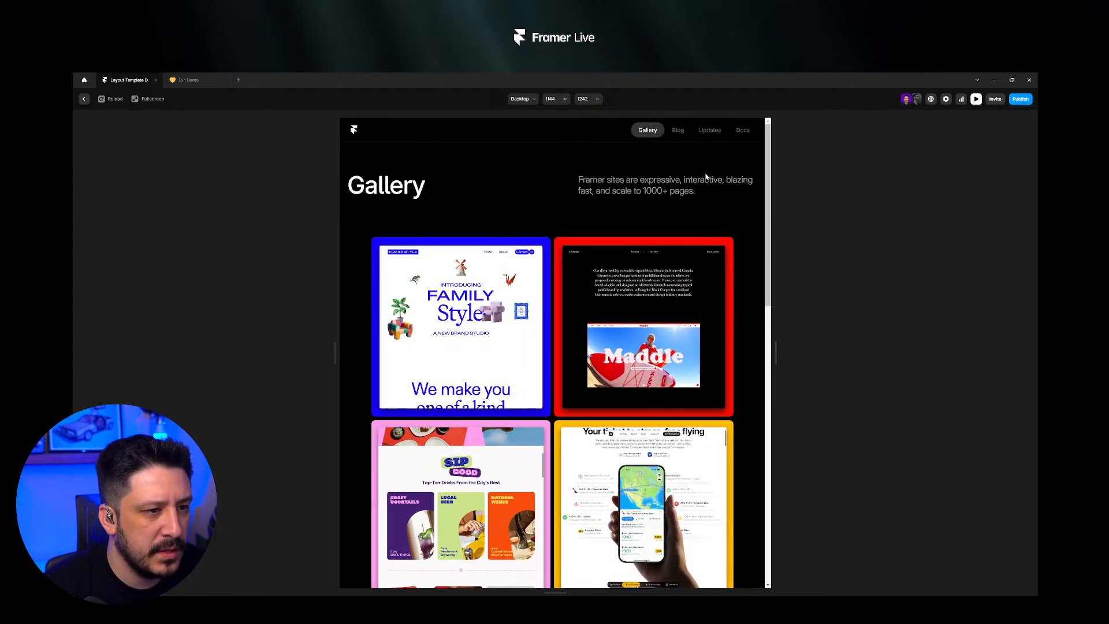
- Switch back and forth between the Blog and Gallery pages in the preview to check the Nav Bar's active link
left_click(665, 134)
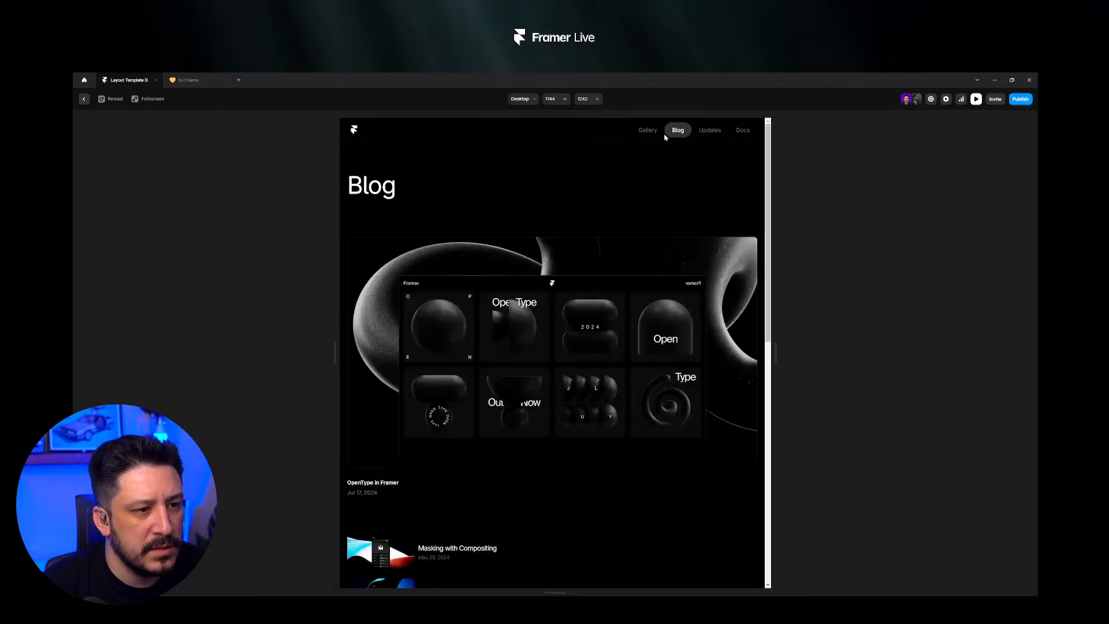
left_click(648, 132)
left_click(676, 133)
left_click(648, 132)
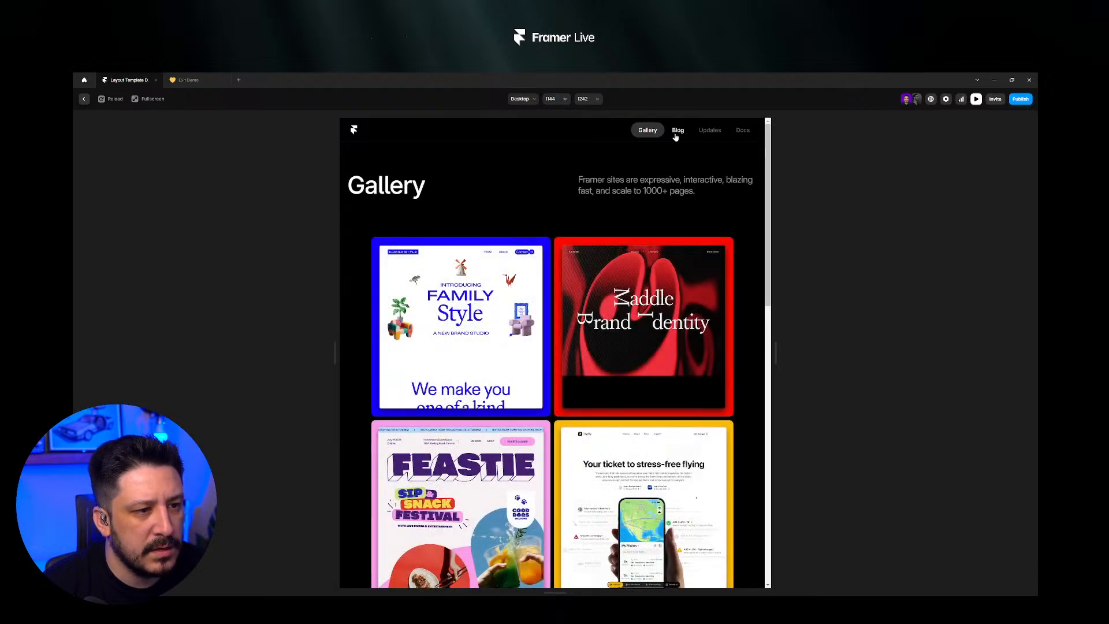
left_click(677, 135)
left_click(653, 137)
left_click(676, 134)
left_click(650, 133)
left_click(678, 135)
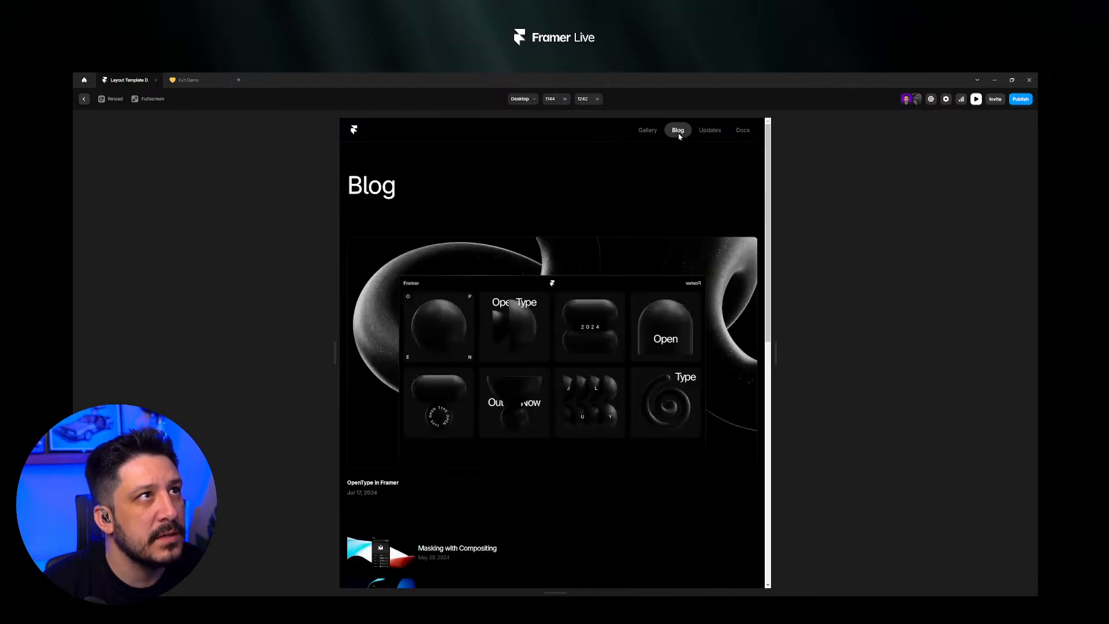
- Cycle repeatedly through the Updates, Docs, Blog and Gallery pages in the preview to check the active link's highlight animation
left_click(712, 138)
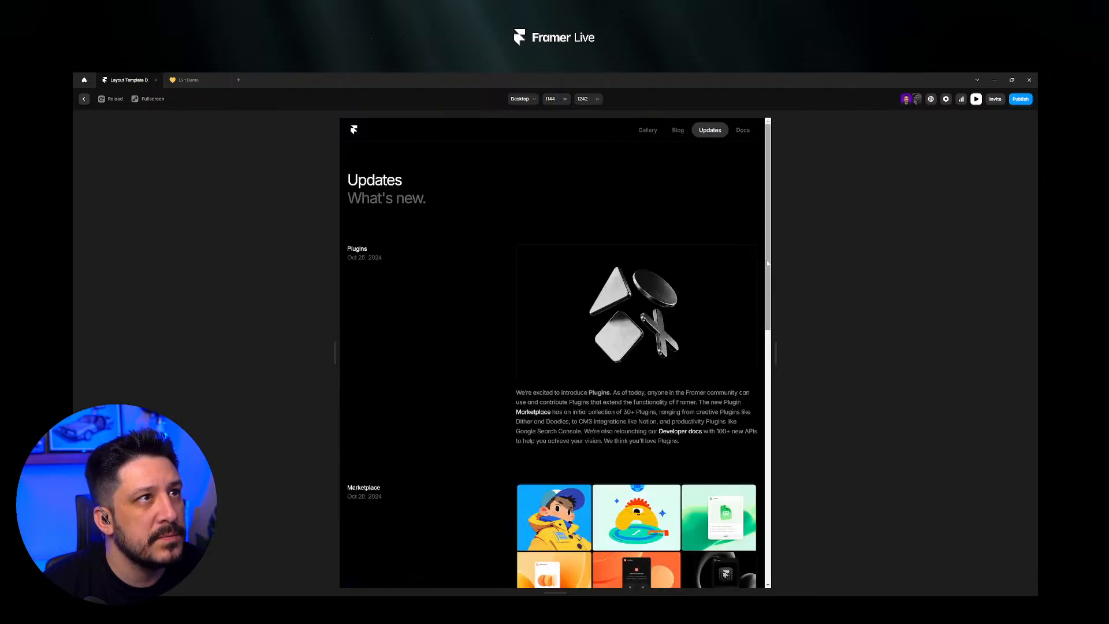
left_click(741, 133)
left_click(716, 133)
left_click(652, 135)
left_click(677, 132)
left_click(710, 131)
left_click(743, 130)
left_click(709, 131)
left_click(677, 131)
left_click(648, 131)
left_click(677, 133)
left_click(710, 131)
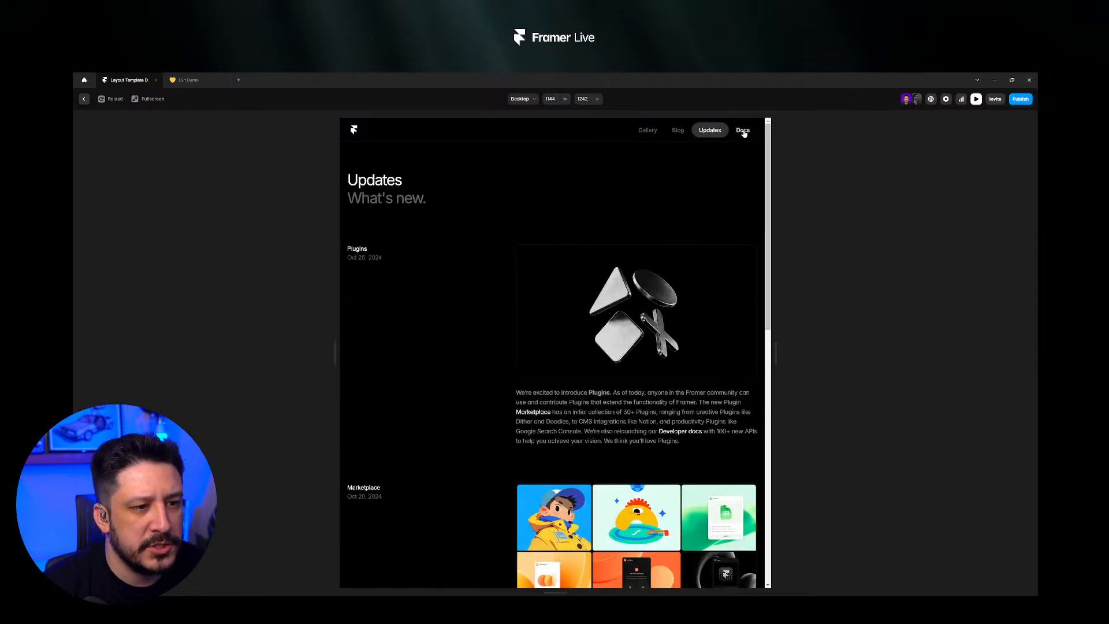
left_click(743, 130)
left_click(711, 132)
left_click(678, 132)
left_click(648, 132)
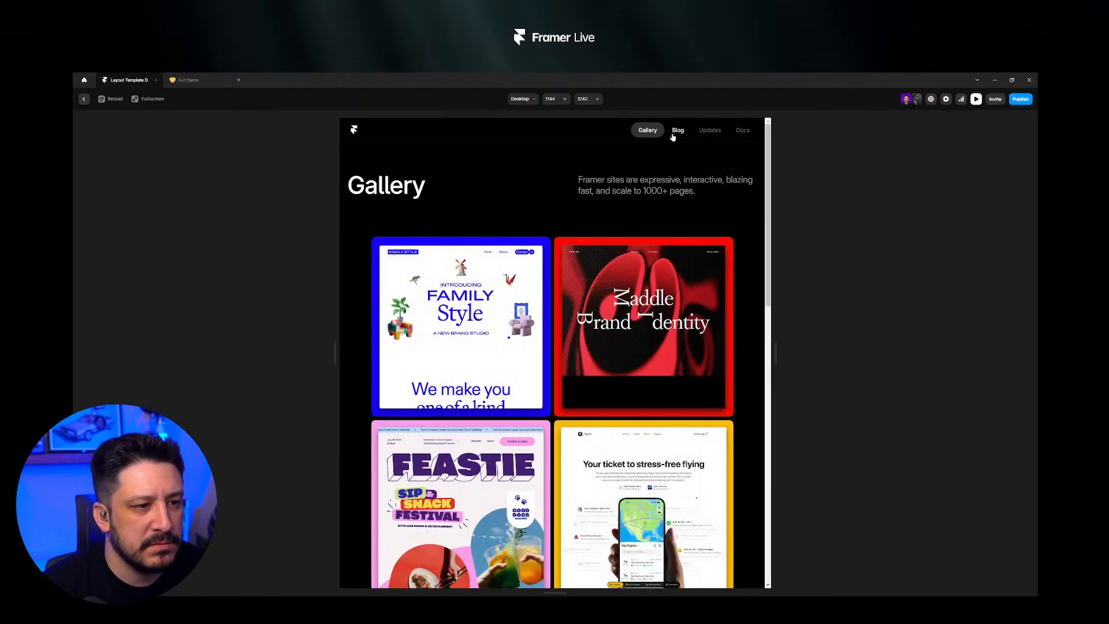
left_click(676, 132)
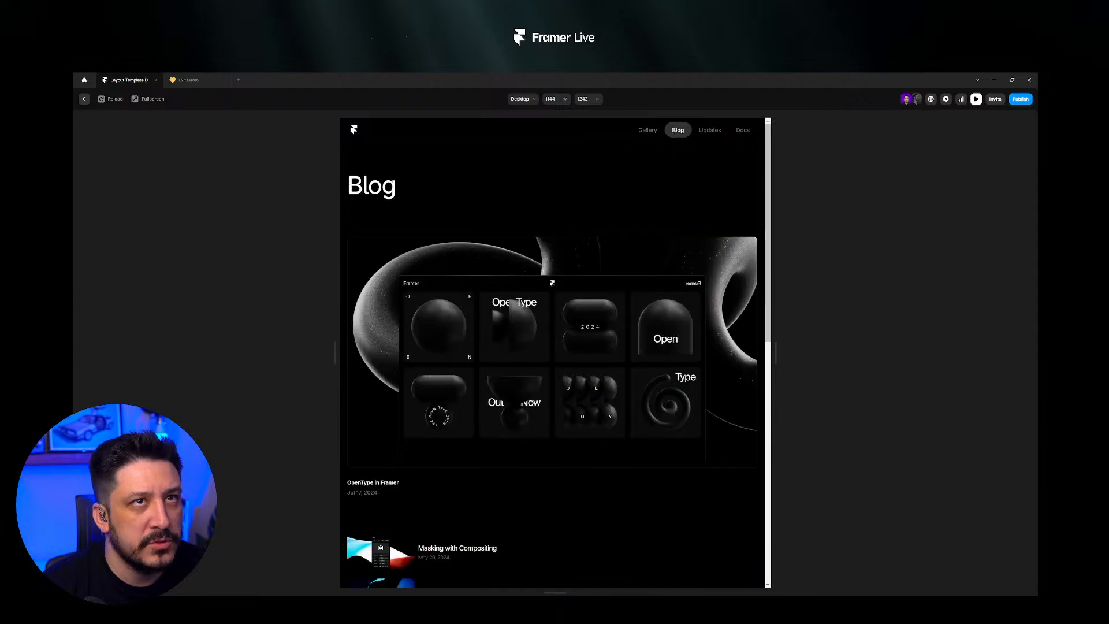
left_click(699, 133)
left_click(743, 131)
left_click(702, 134)
left_click(677, 132)
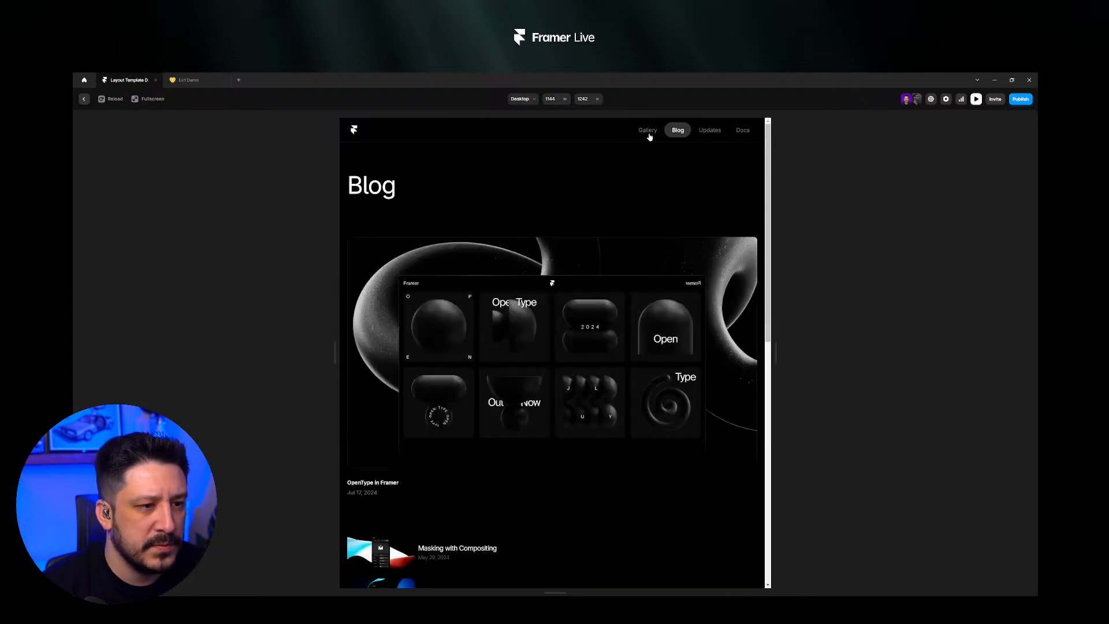
left_click(648, 131)
left_click(677, 132)
left_click(710, 132)
left_click(742, 130)
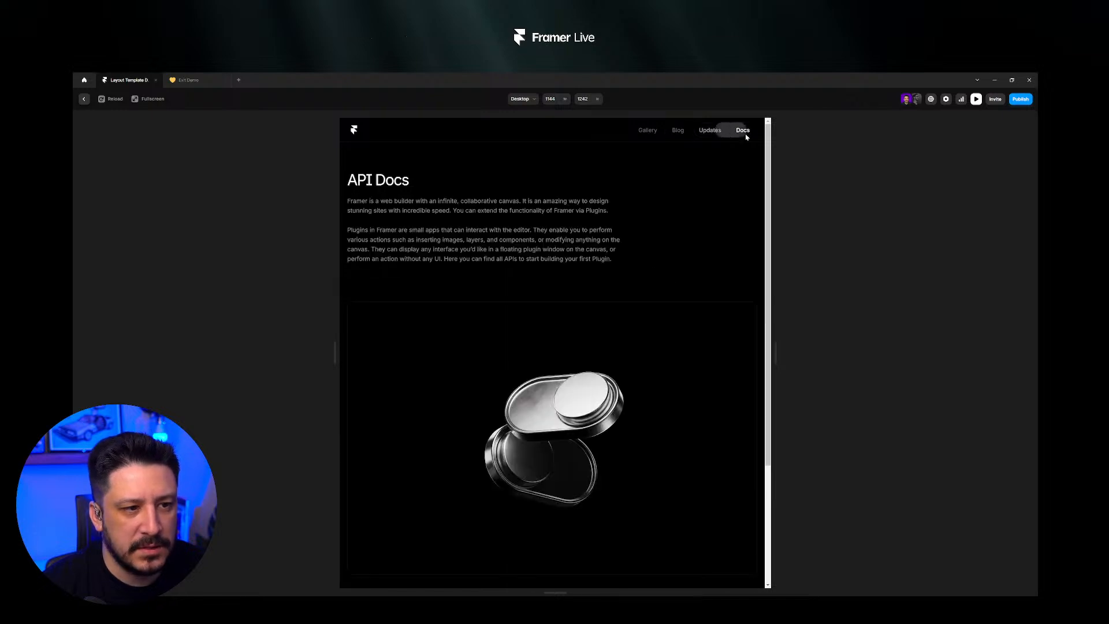
left_click(710, 132)
left_click(677, 131)
left_click(657, 134)
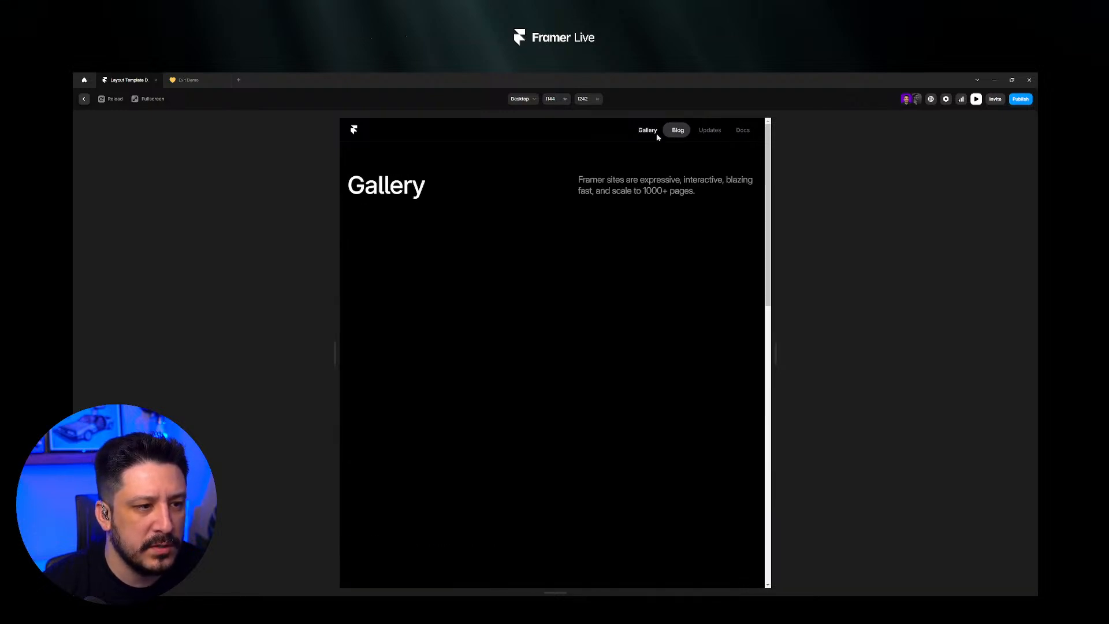
left_click(677, 132)
left_click(710, 131)
left_click(743, 131)
left_click(710, 132)
left_click(677, 132)
left_click(652, 133)
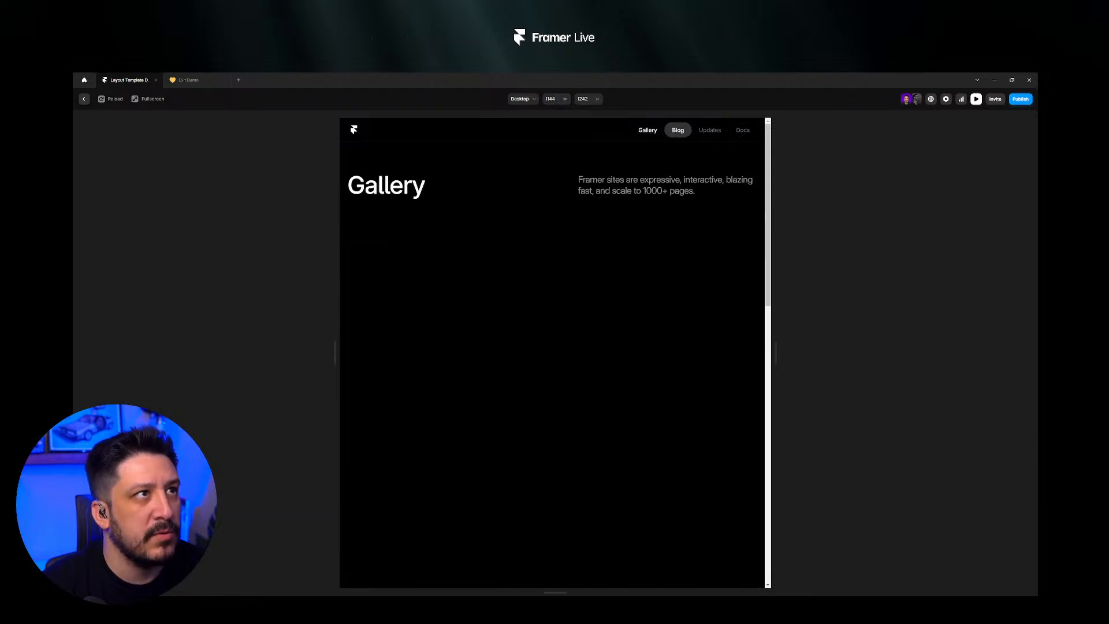
left_click(743, 130)
left_click(645, 134)
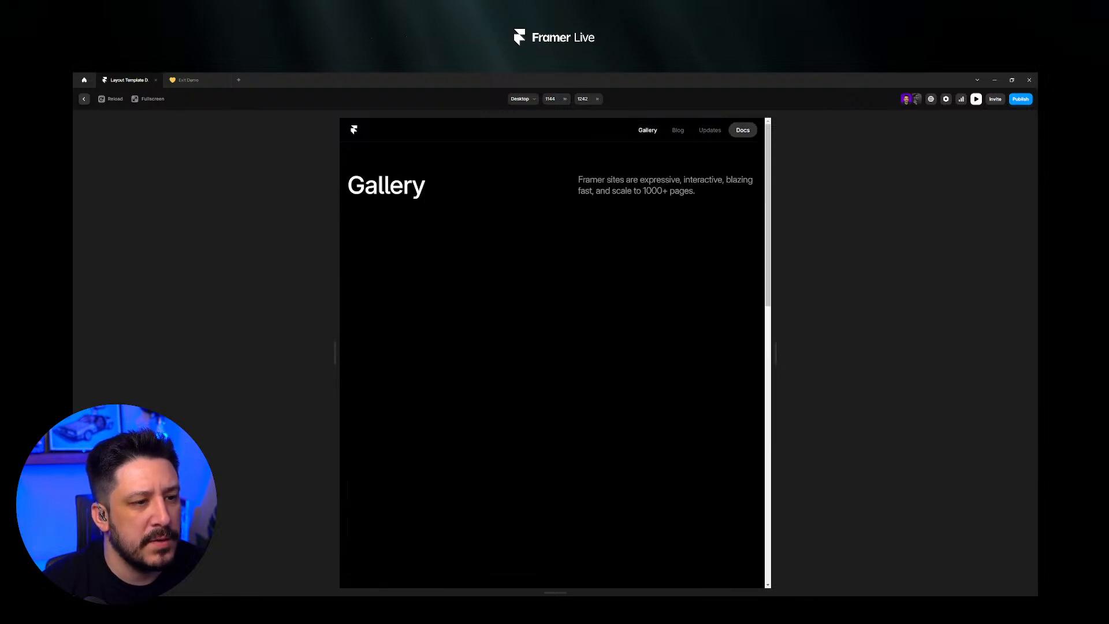
left_click(678, 133)
left_click(744, 132)
left_click(709, 133)
left_click(678, 133)
left_click(653, 132)
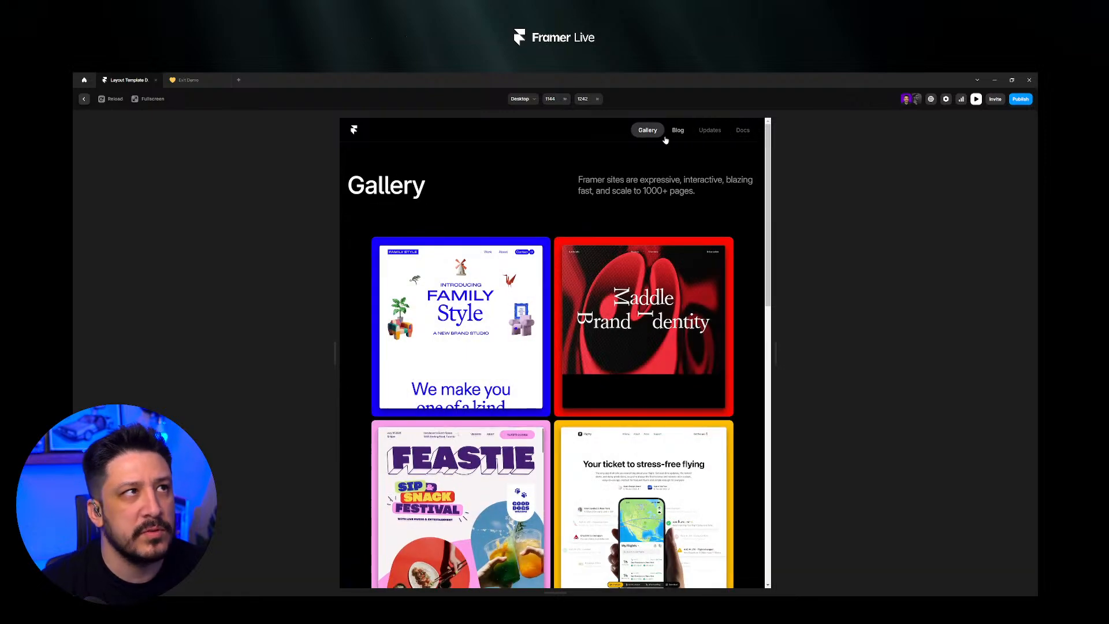
left_click(744, 132)
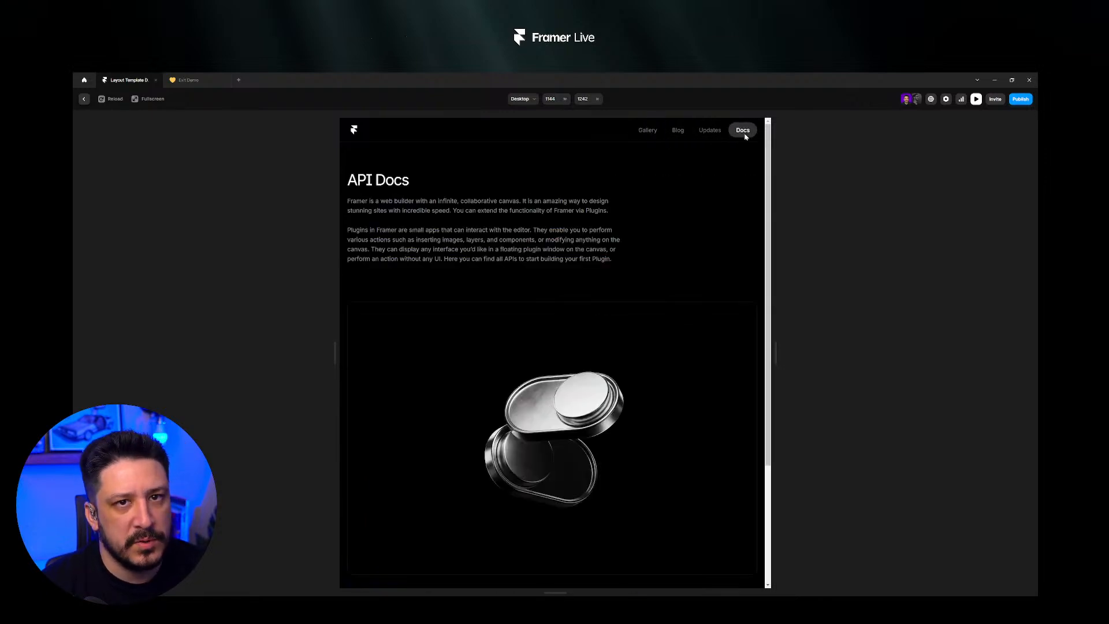
left_click(709, 130)
left_click(678, 131)
left_click(648, 130)
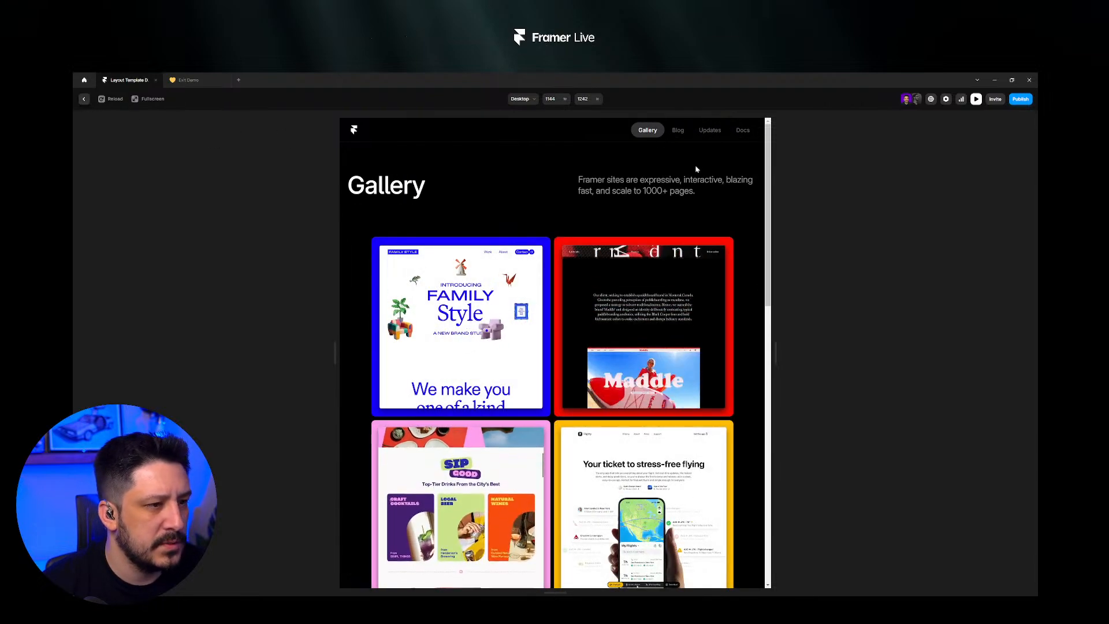
left_click(677, 131)
left_click(709, 131)
left_click(743, 130)
left_click(647, 130)
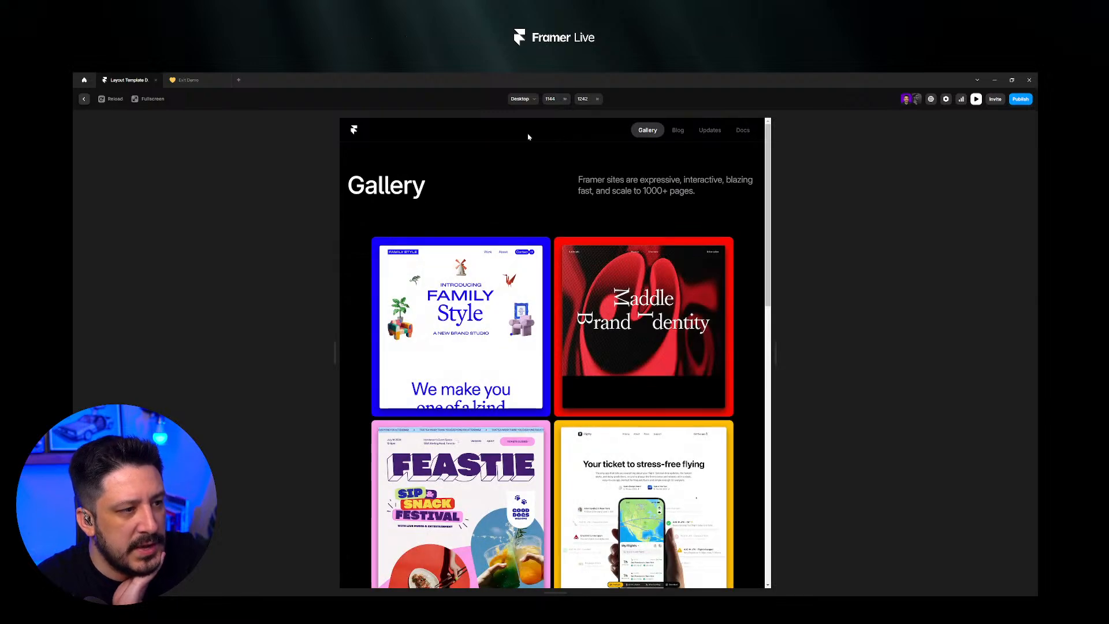
left_click(677, 131)
left_click(742, 130)
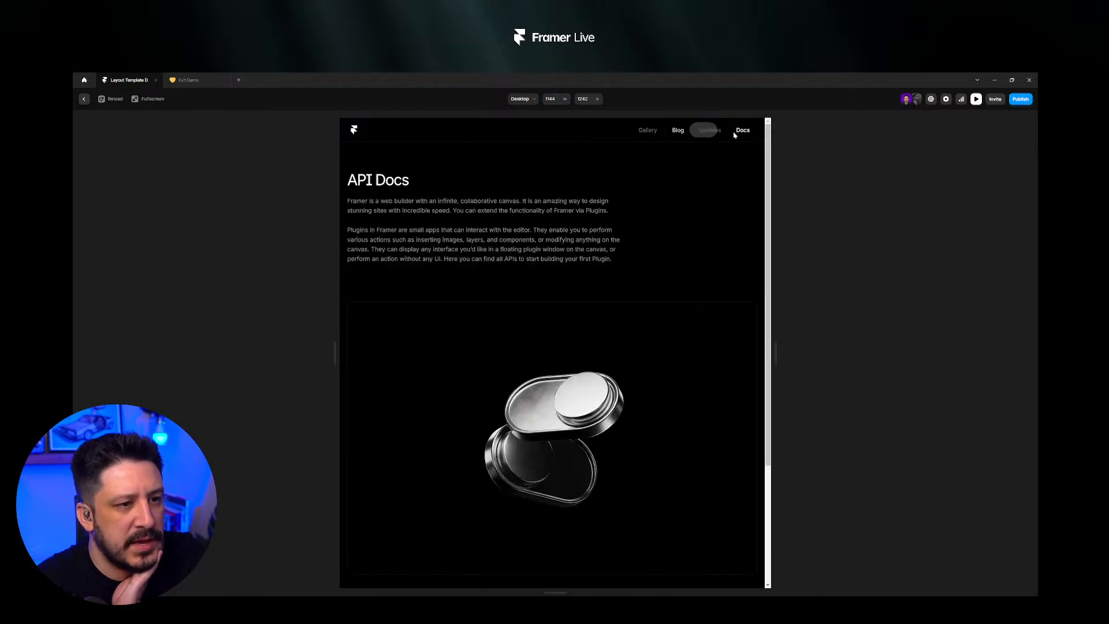
left_click(712, 132)
left_click(677, 131)
left_click(647, 130)
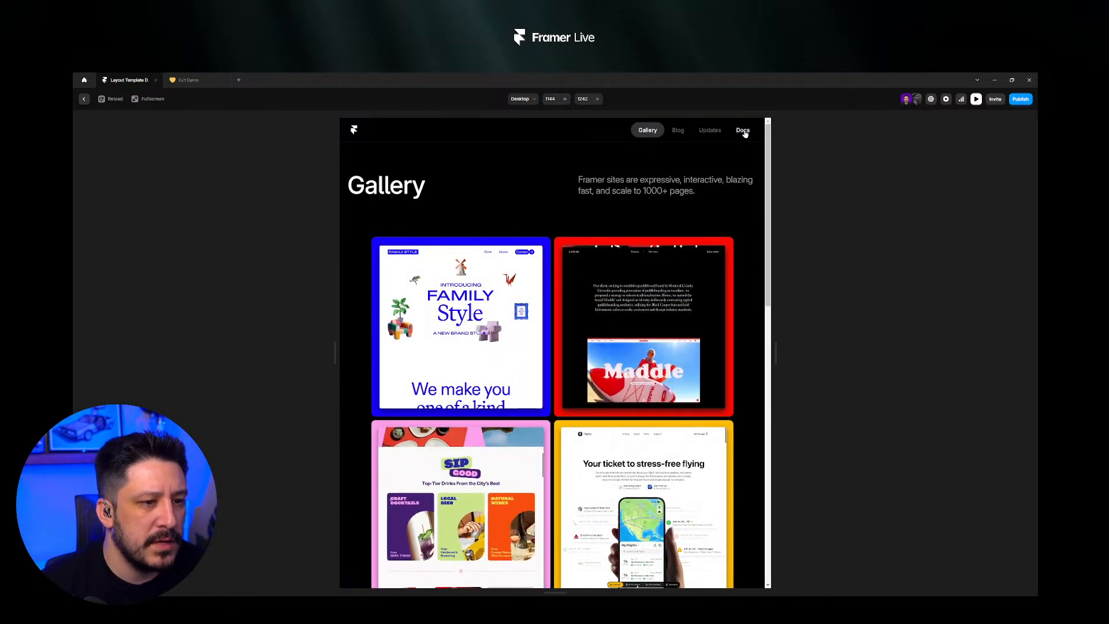
left_click(742, 130)
left_click(648, 131)
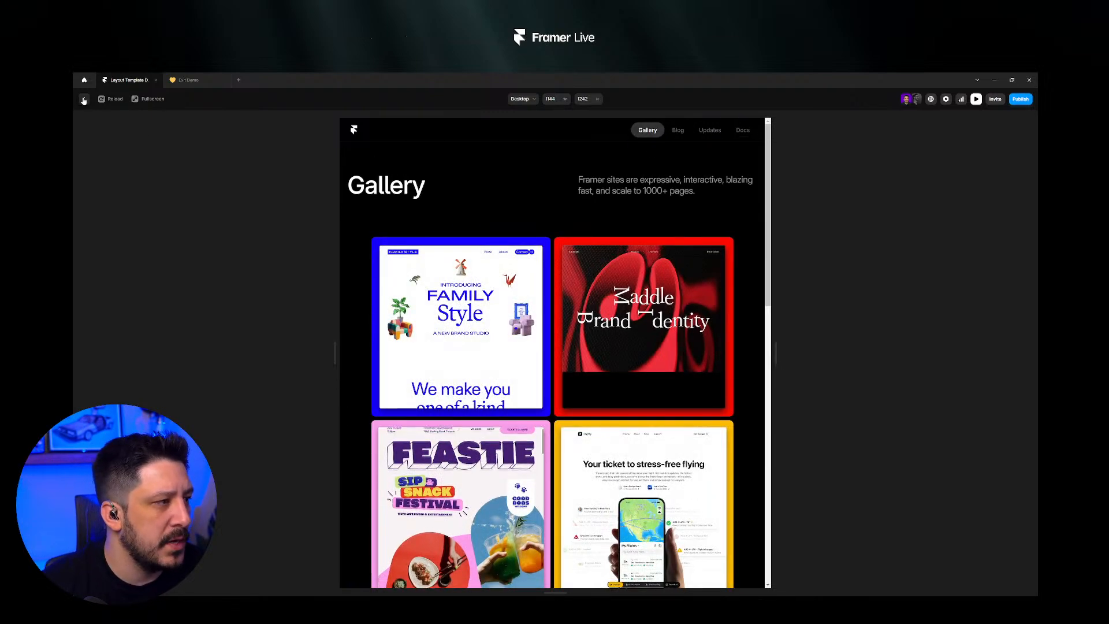
- Close the preview and look over the Home page from the templated navigation bar down to the footer
left_click(83, 100)
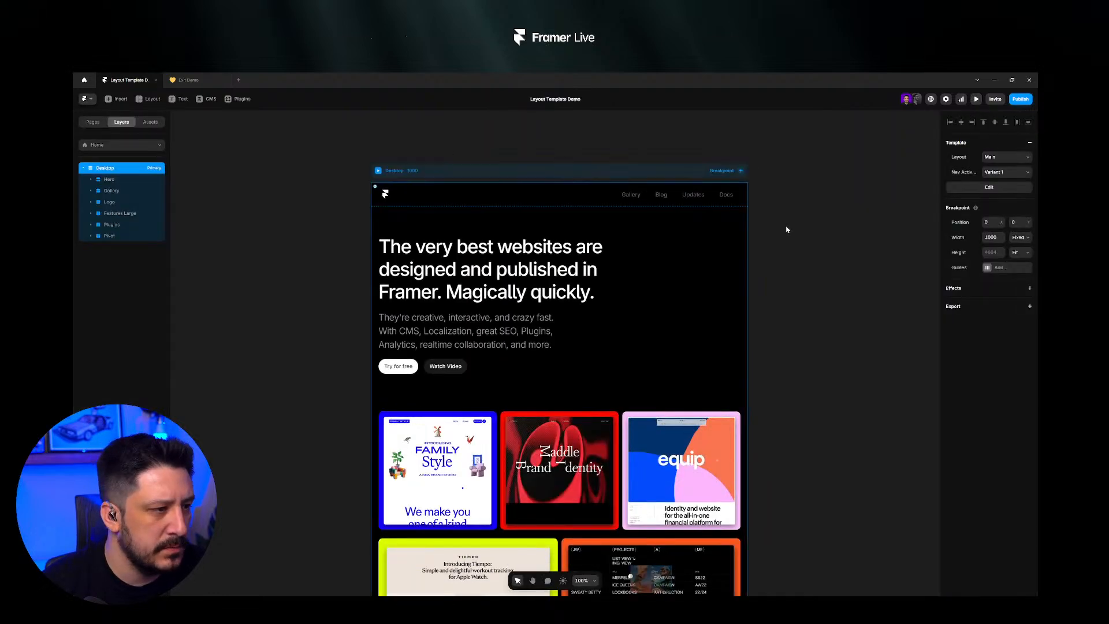
scroll(497, 199, "down", 1)
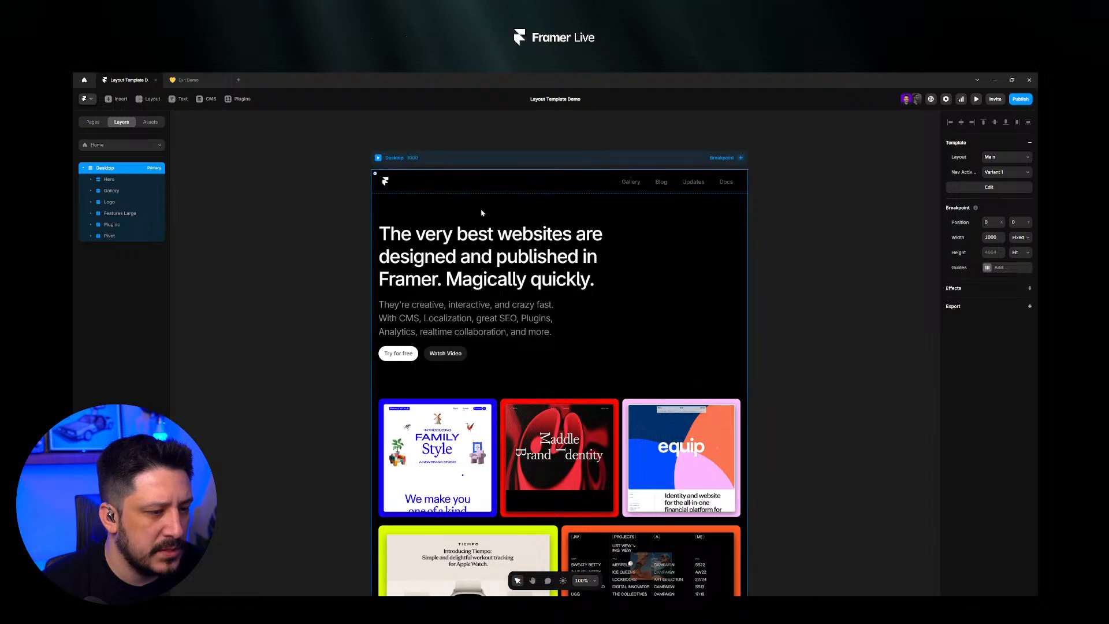
scroll(595, 286, "down", 15)
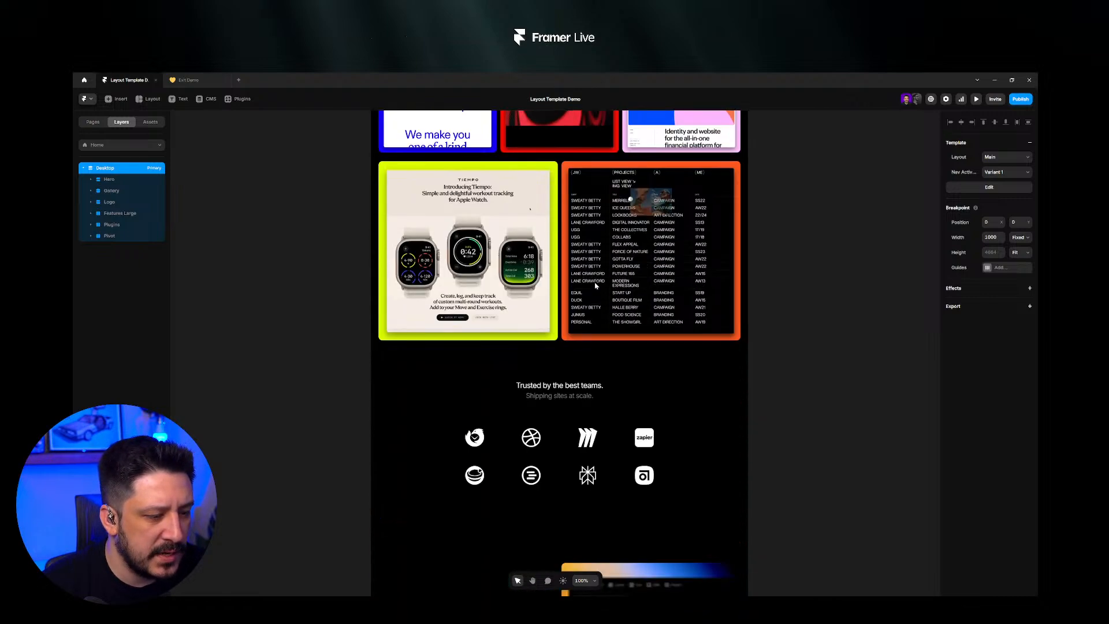
scroll(595, 285, "down", 15)
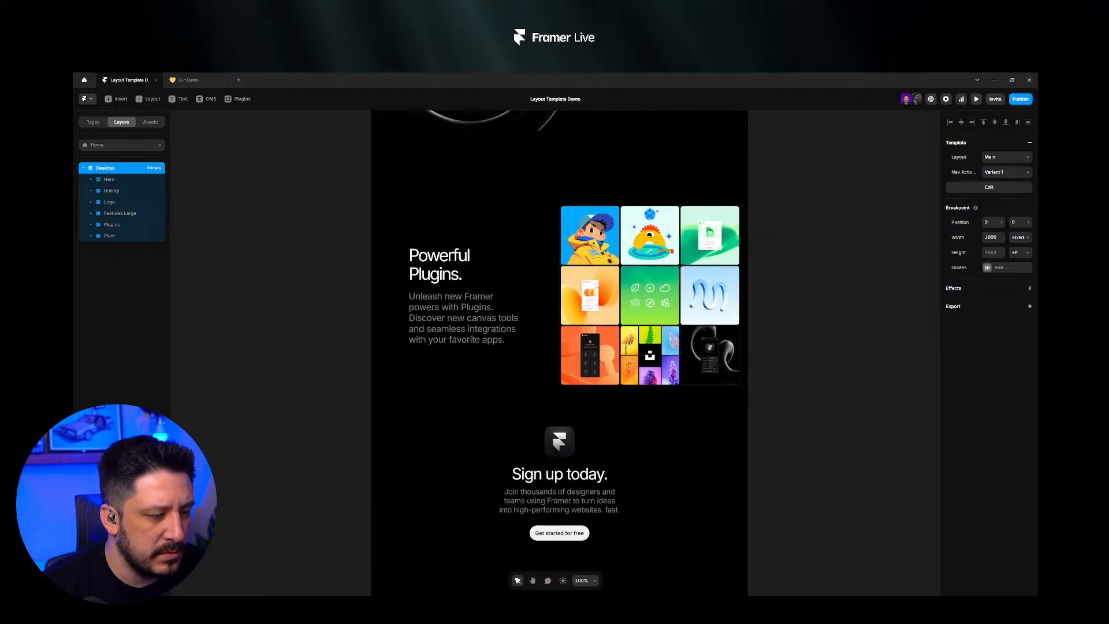
scroll(601, 335, "down", 5)
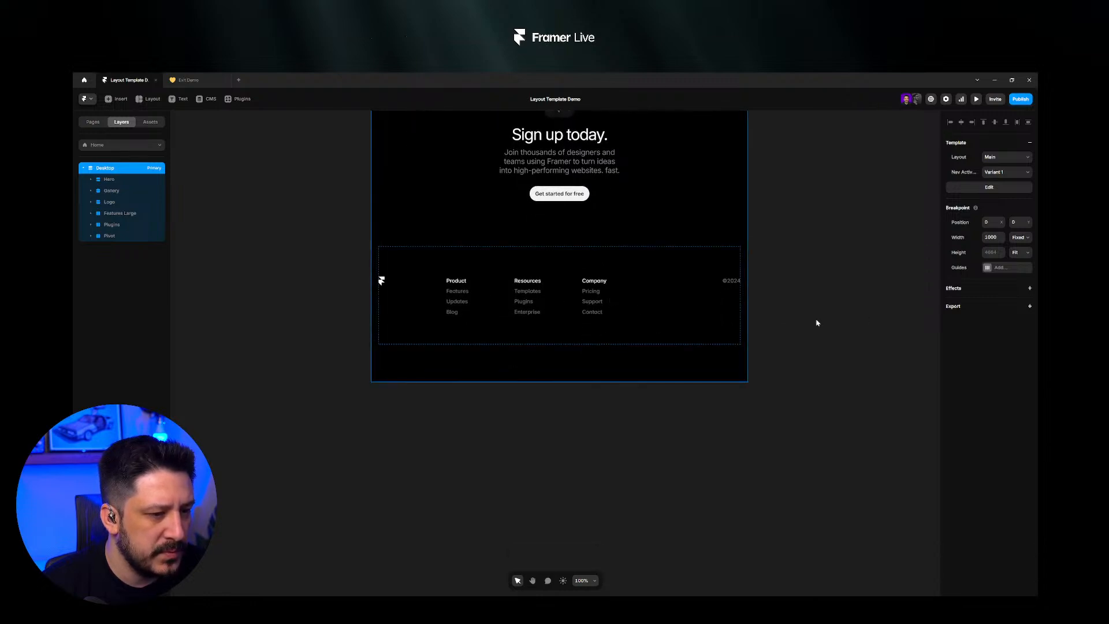
scroll(674, 311, "up", 10)
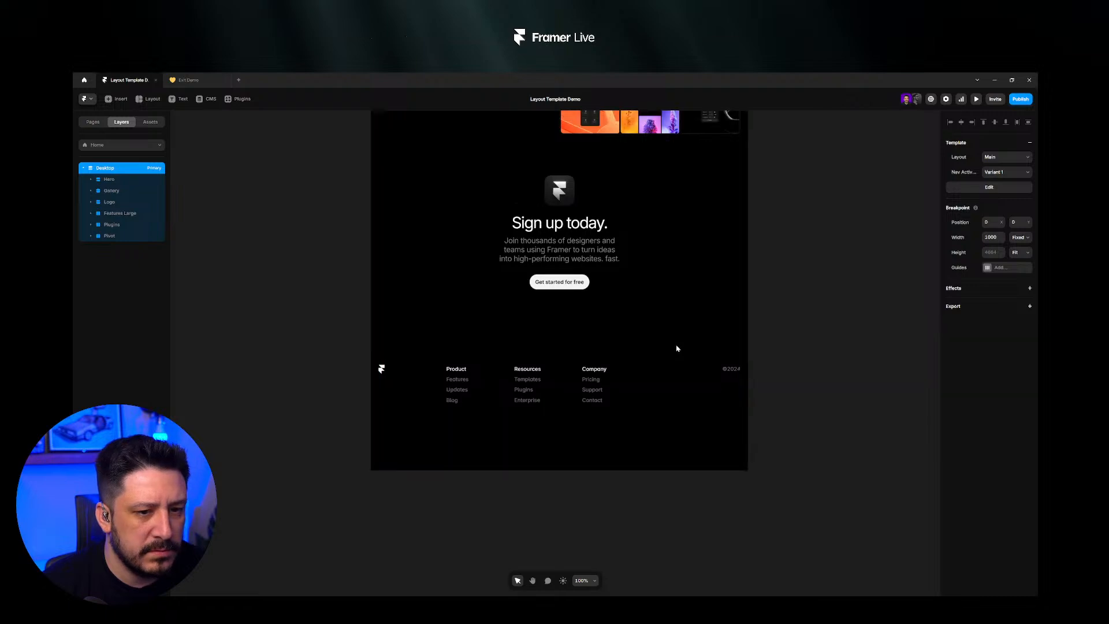
scroll(677, 348, "up", 20)
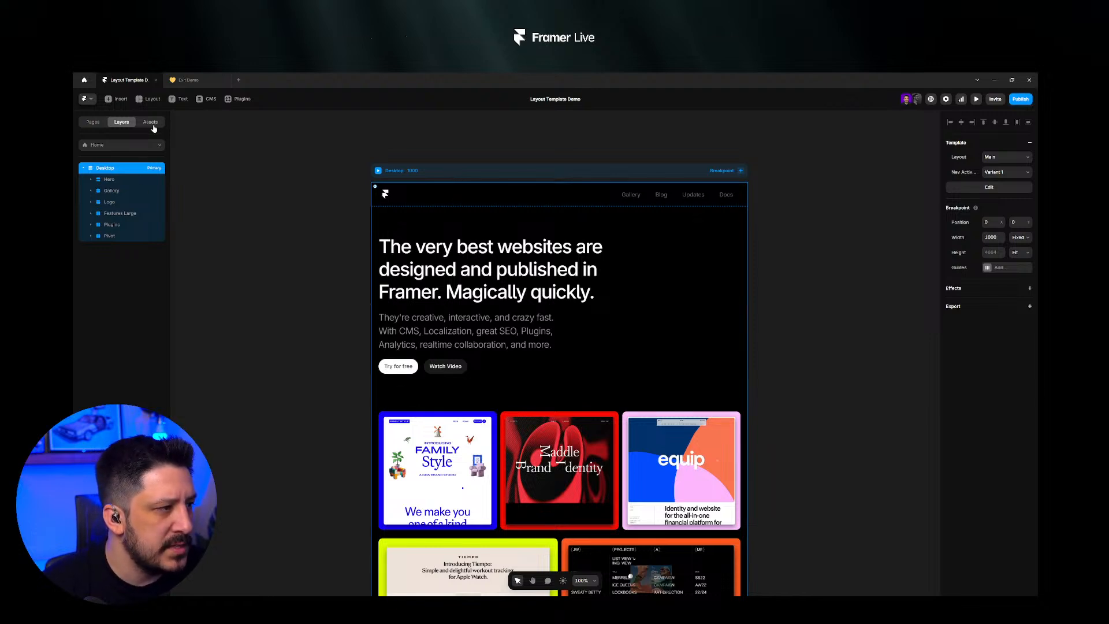
- From the /docs page, open the Main template for editing and insert the Sidebar component between the placeholder and the footer
left_click(122, 144)
left_click(103, 217)
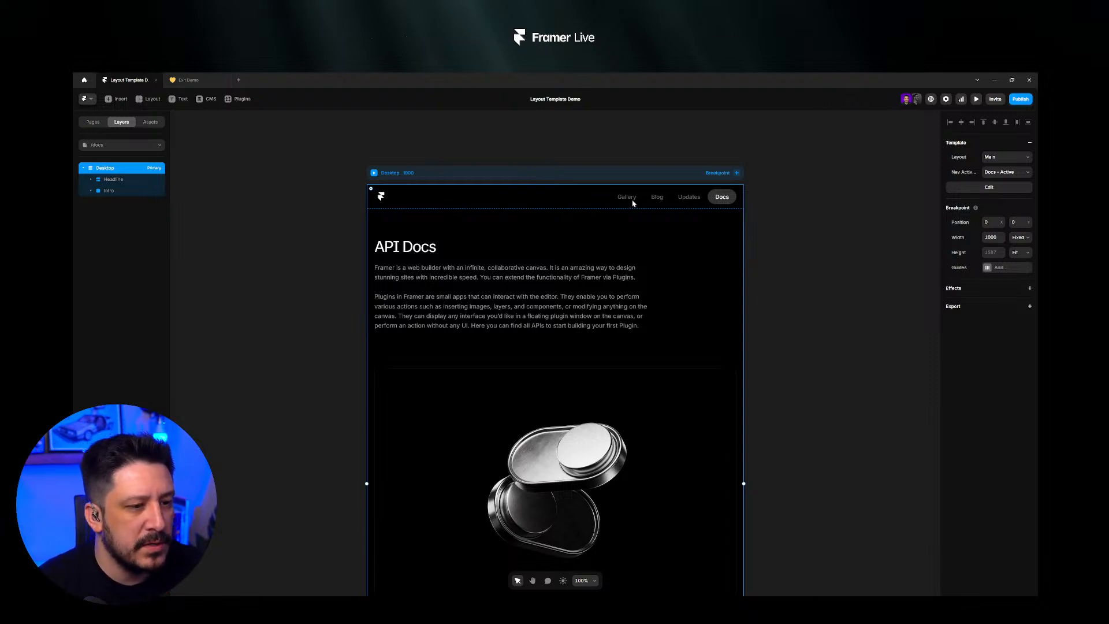
left_click(985, 188)
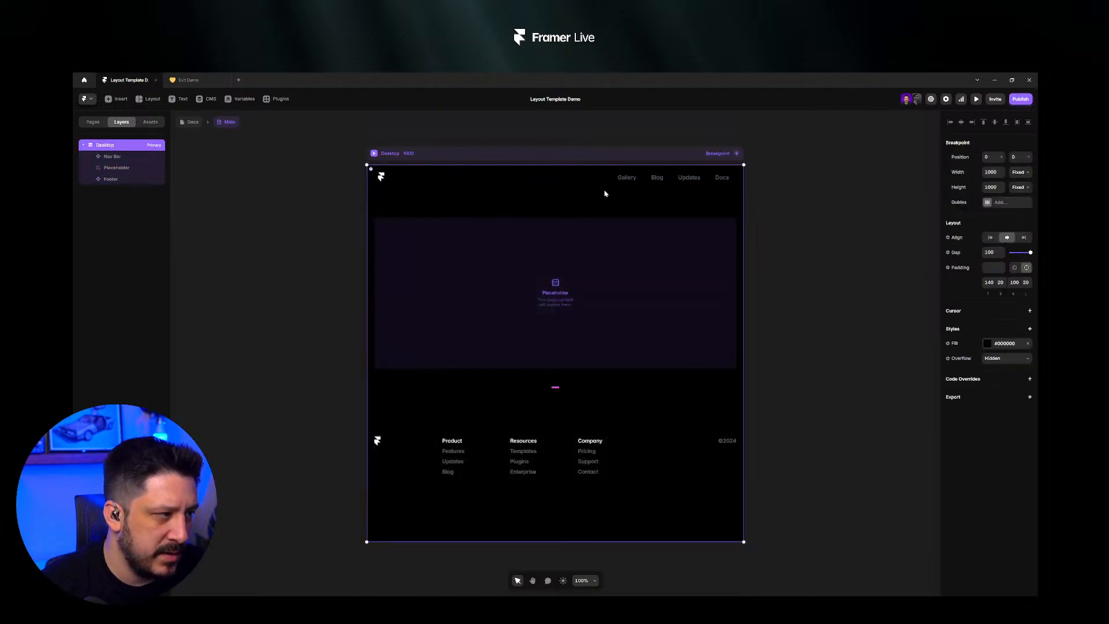
left_click(150, 122)
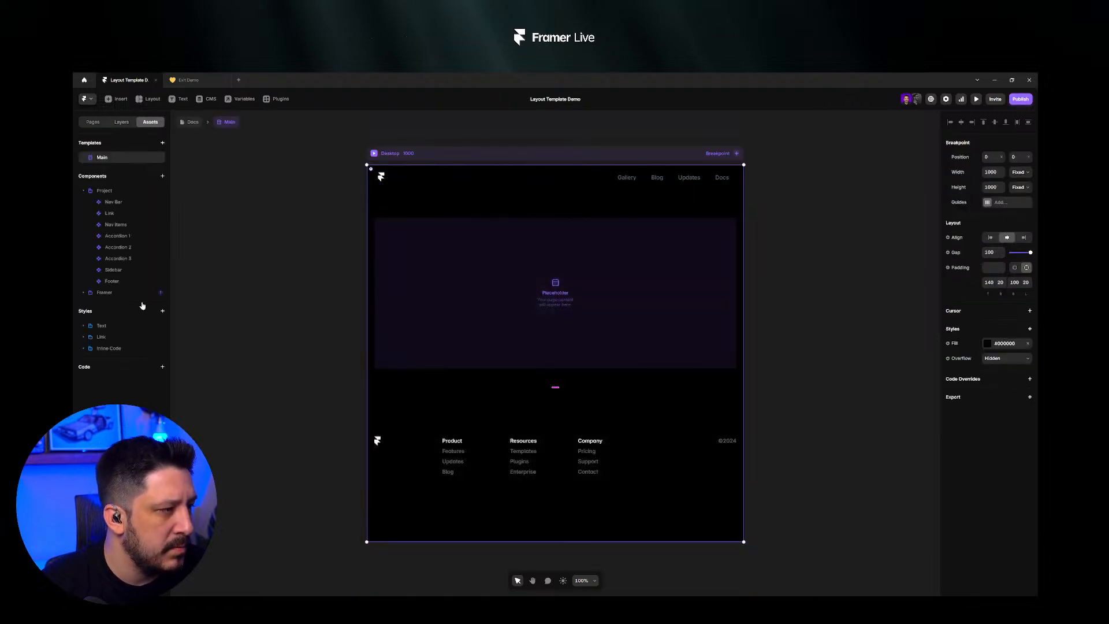
left_click_drag(197, 274, 367, 307)
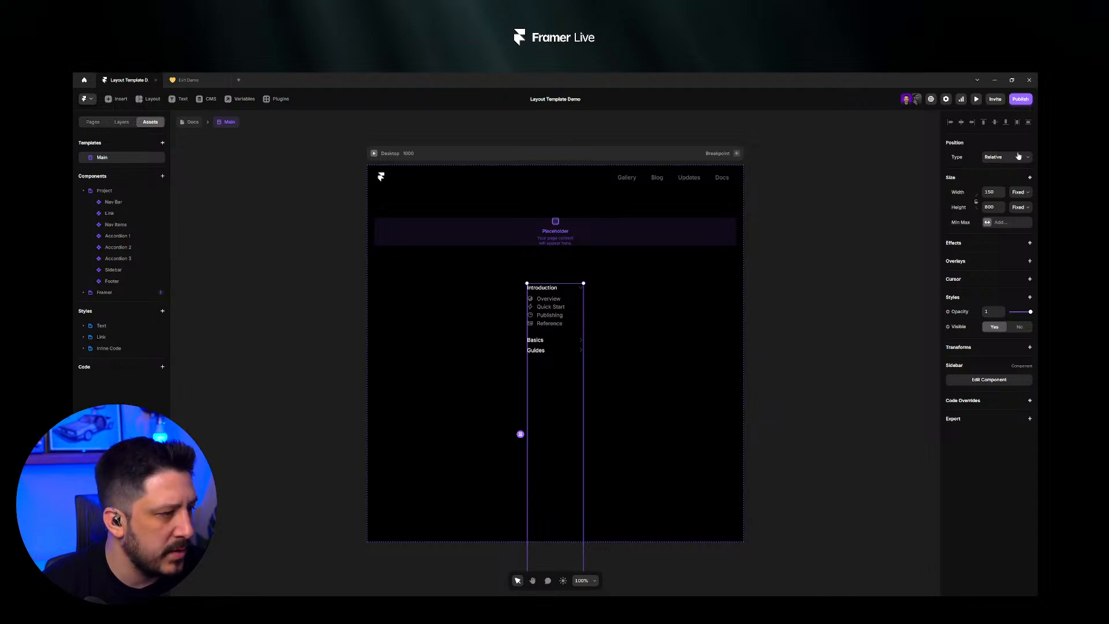
- Set the Sidebar's position type to Absolute, with a left offset of 0 and a top offset of 100
left_click(994, 158)
left_click(995, 172)
left_click(985, 179)
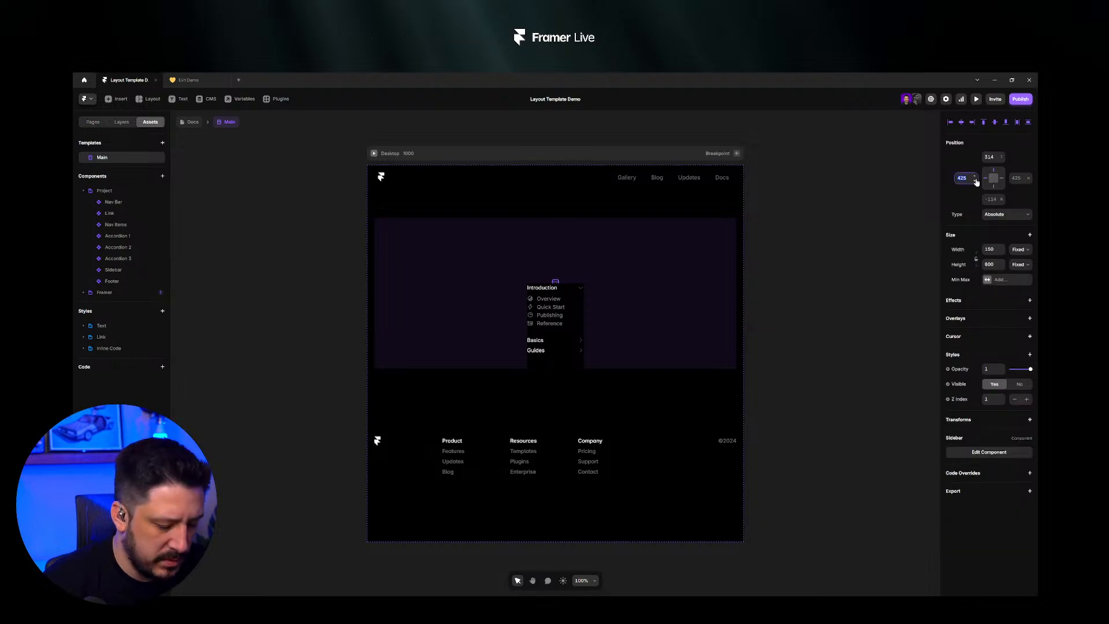
type("0")
left_click(990, 157)
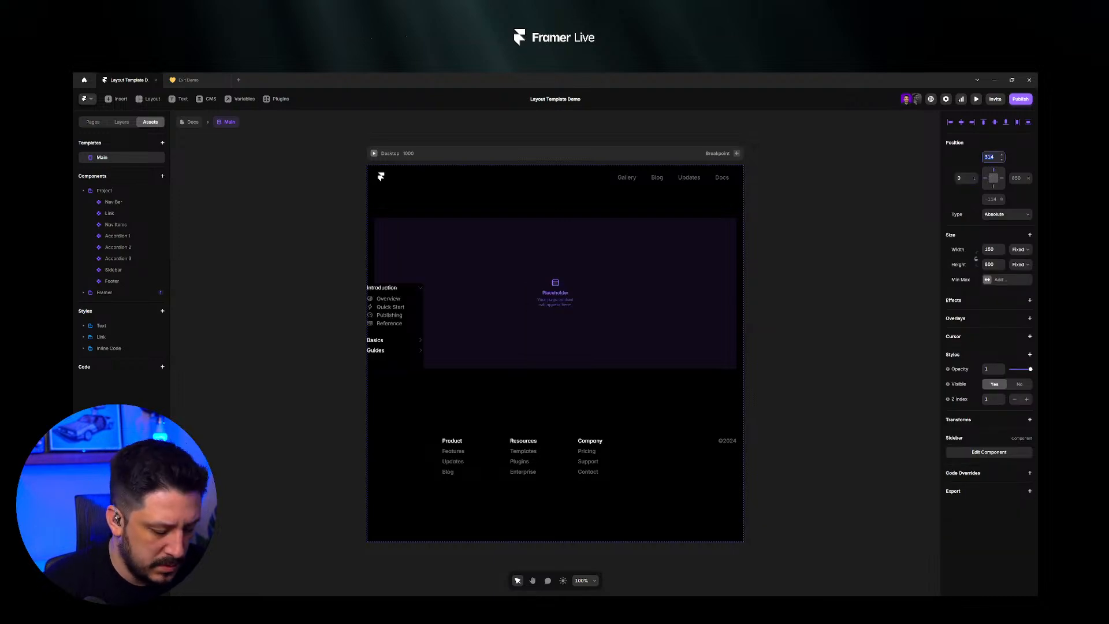
type("0")
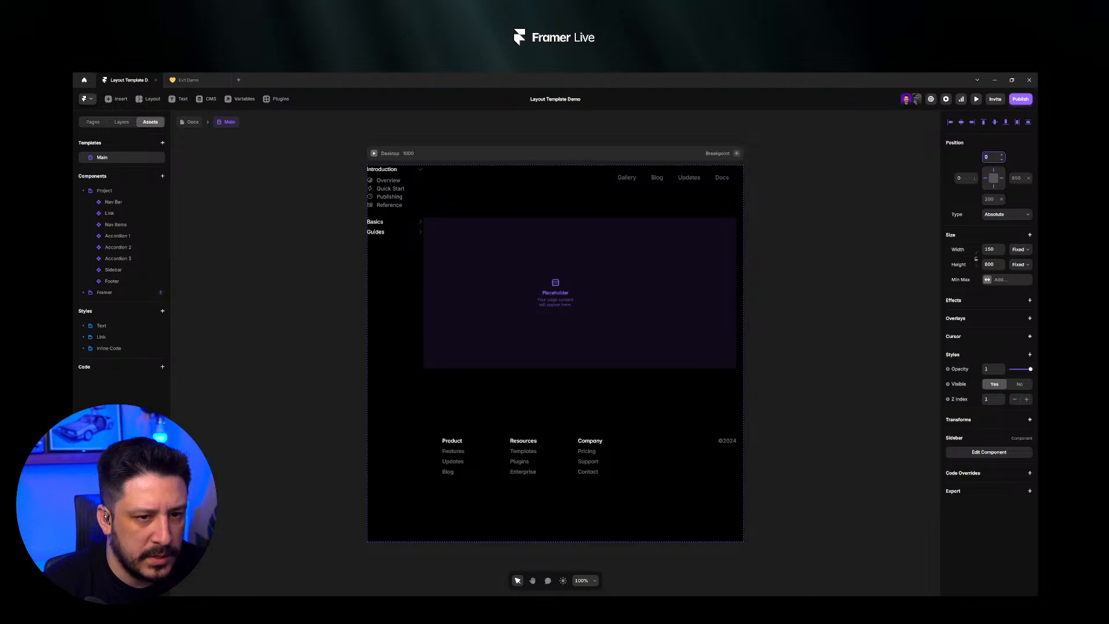
type("200")
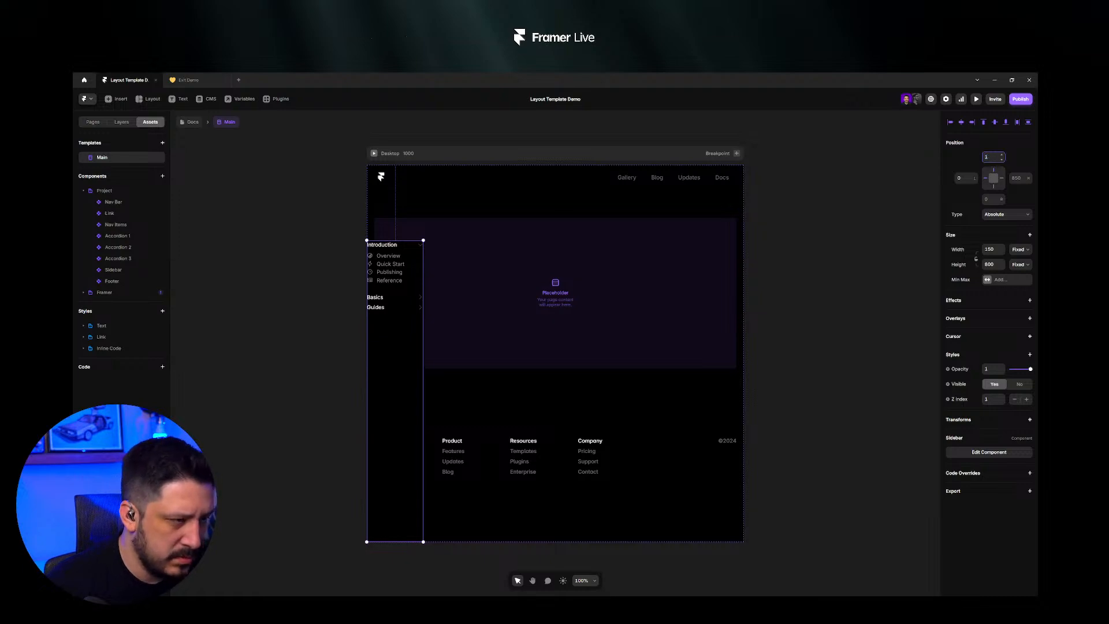
key("Return")
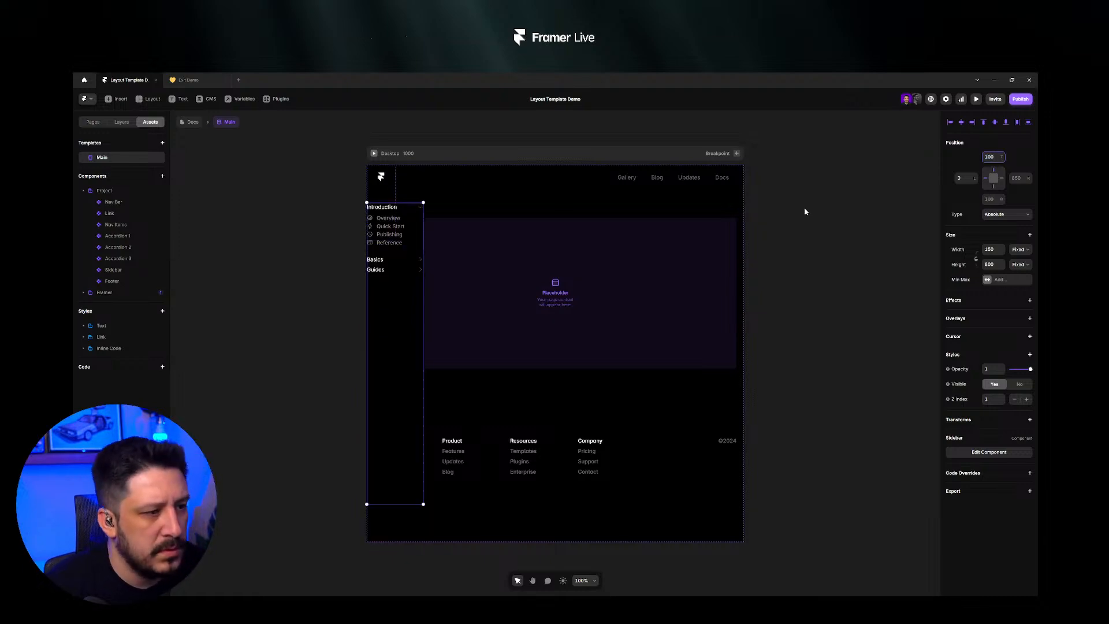
- Set the Sidebar's left offset to 20
left_click(971, 179)
type("20")
key("Return")
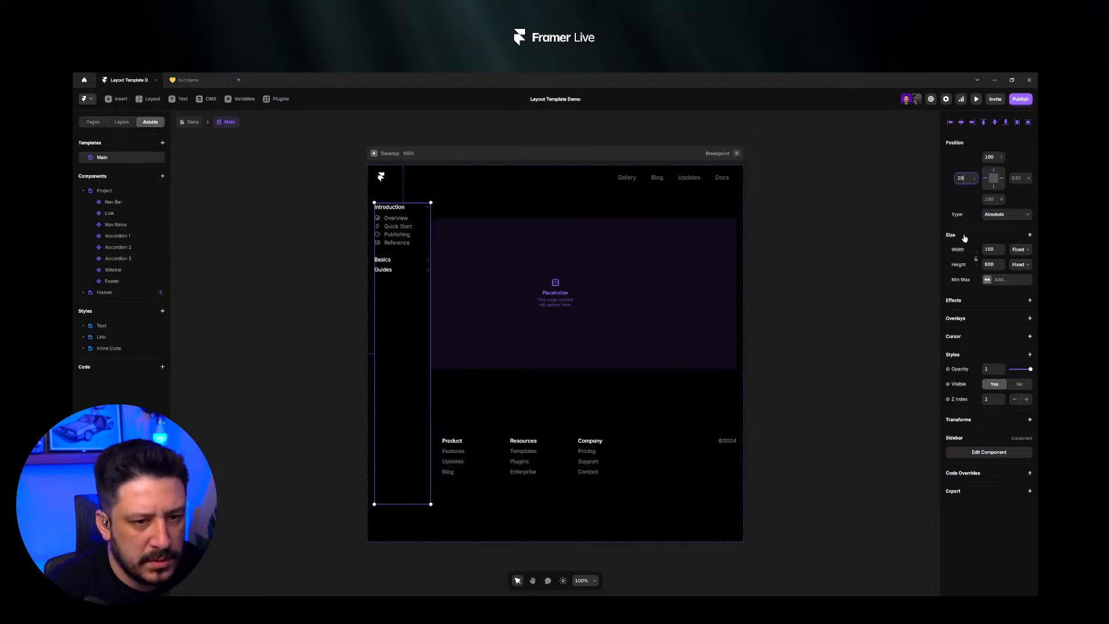
- Try the Fixed position type on the Sidebar and set it to Relative
left_click(1005, 214)
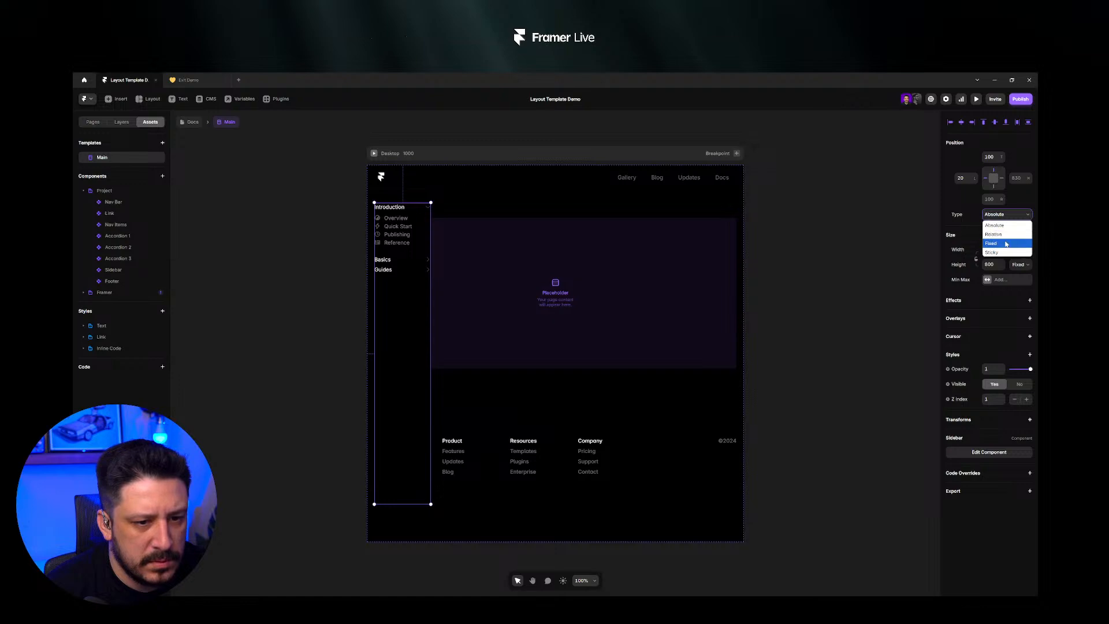
left_click(1005, 244)
left_click(1005, 215)
left_click(1005, 234)
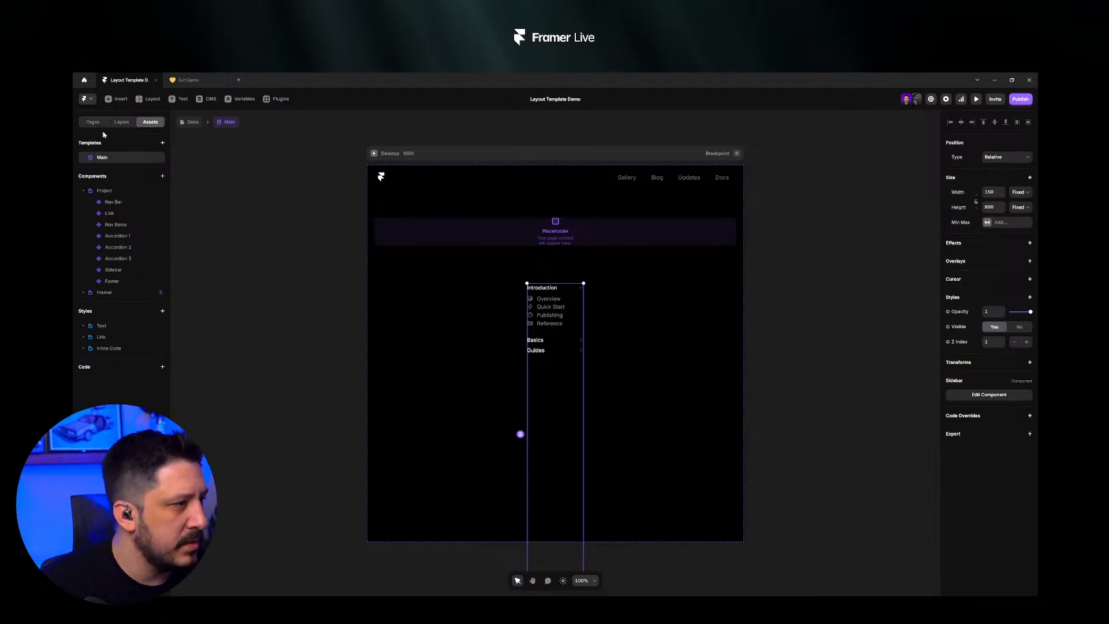
- Set the Sidebar's position type to Absolute in the Main template, with a left offset of 20
left_click(121, 122)
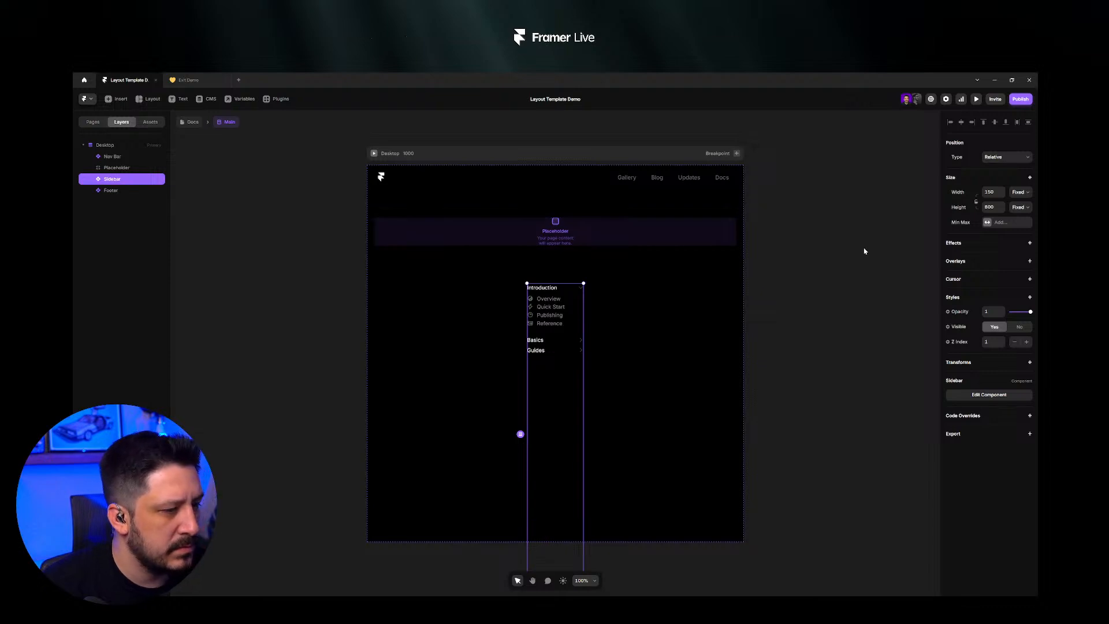
left_click(1006, 157)
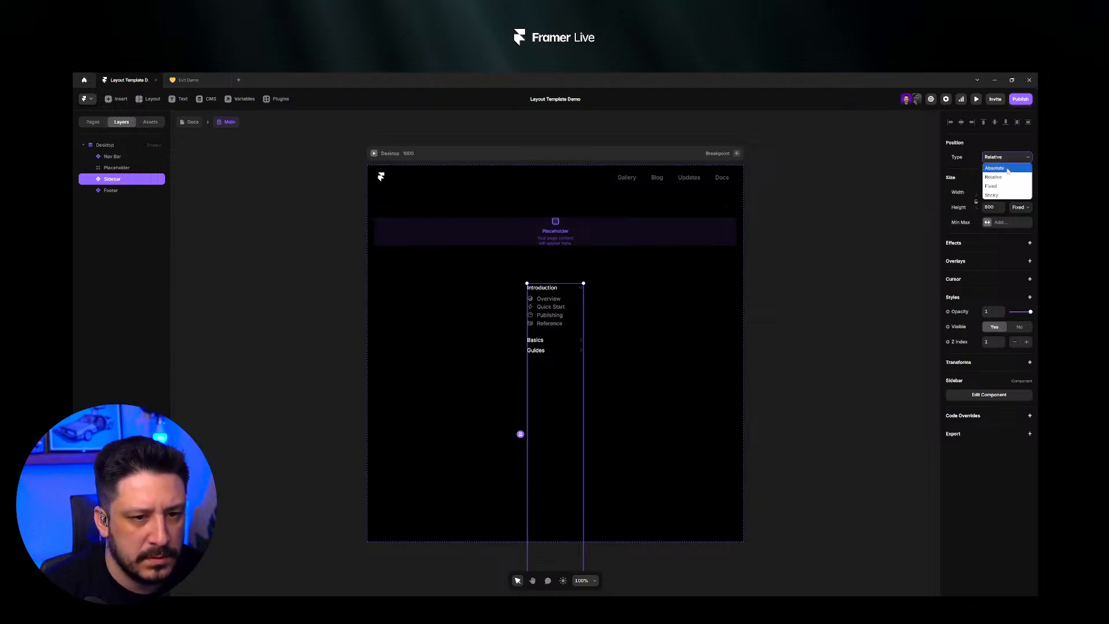
left_click(992, 172)
left_click(986, 181)
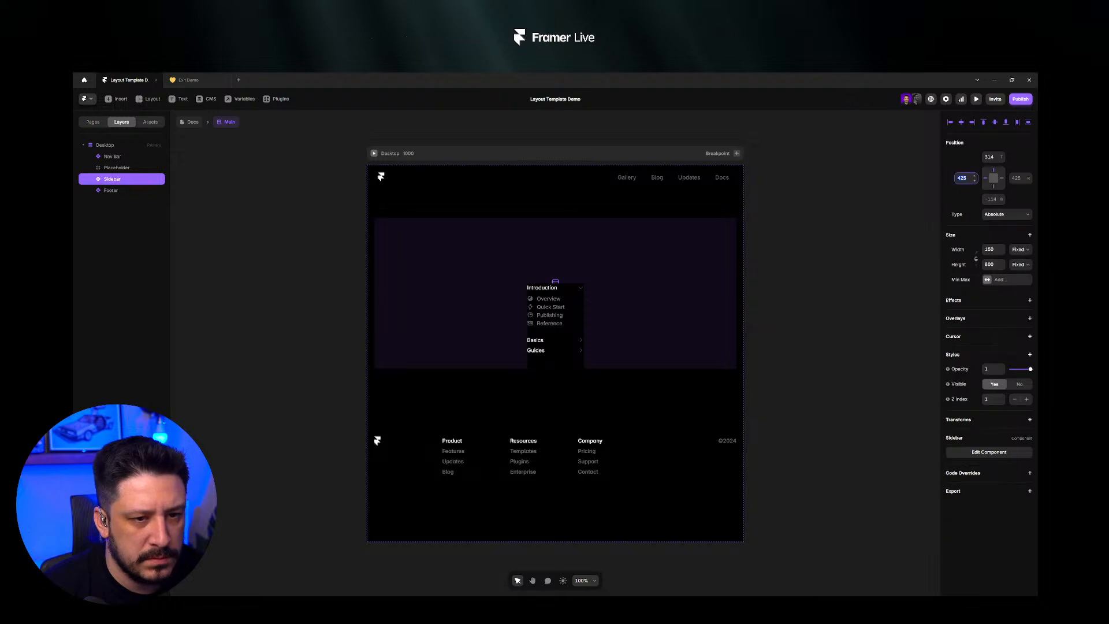
type("20")
key("Return")
- Try top offsets of 50 and 75 on the Sidebar and set the offset to 100
left_click(990, 156)
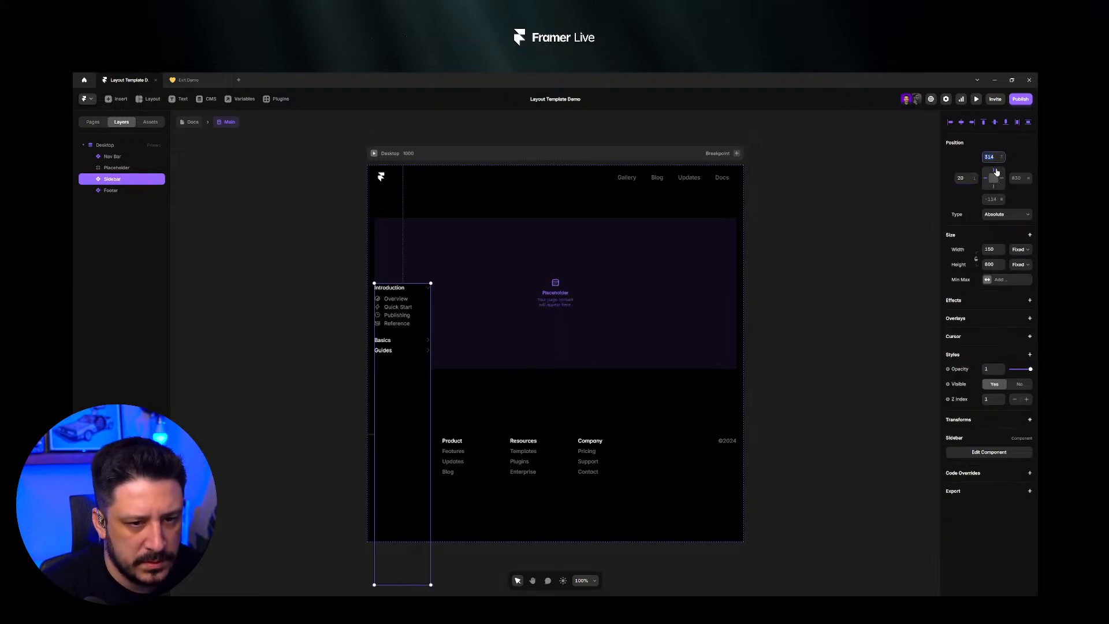
type("50")
key("Return")
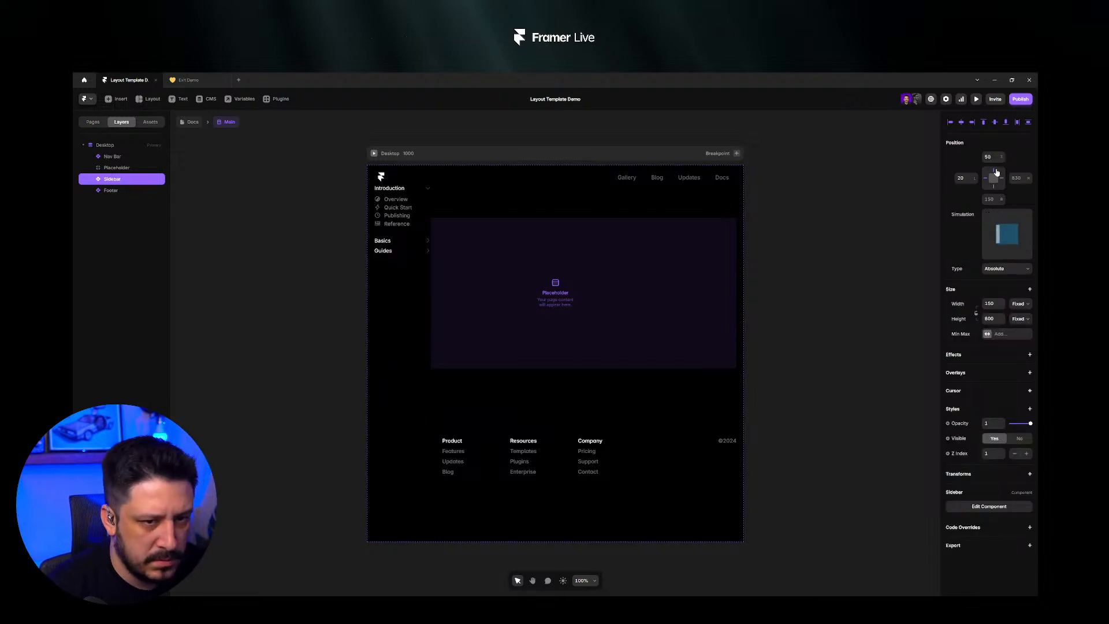
type("75")
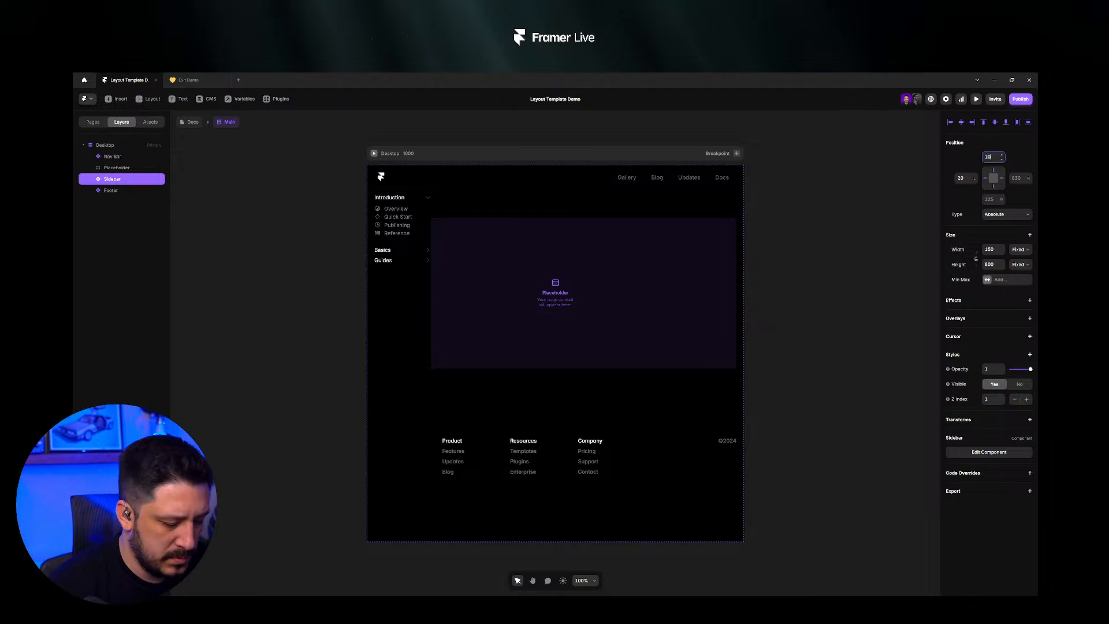
type("0")
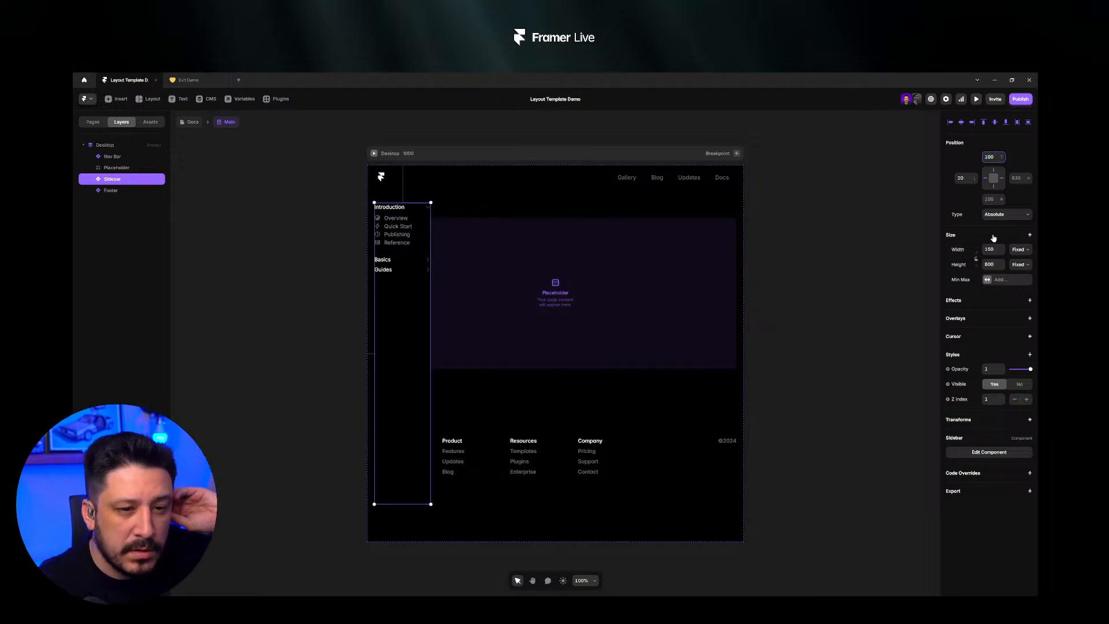
left_click(1020, 252)
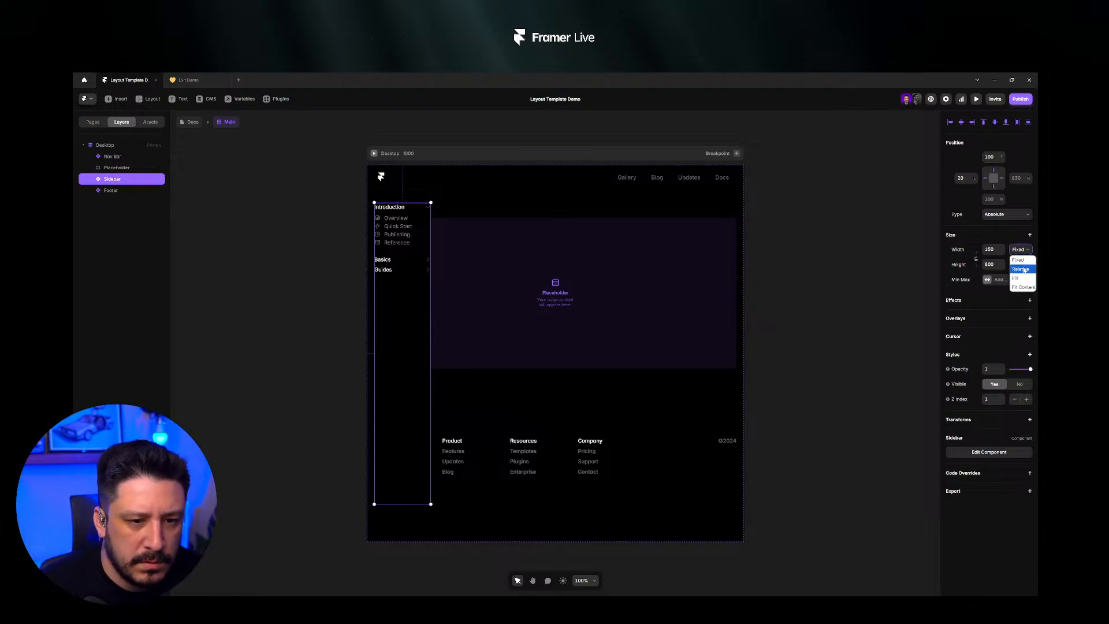
left_click(998, 231)
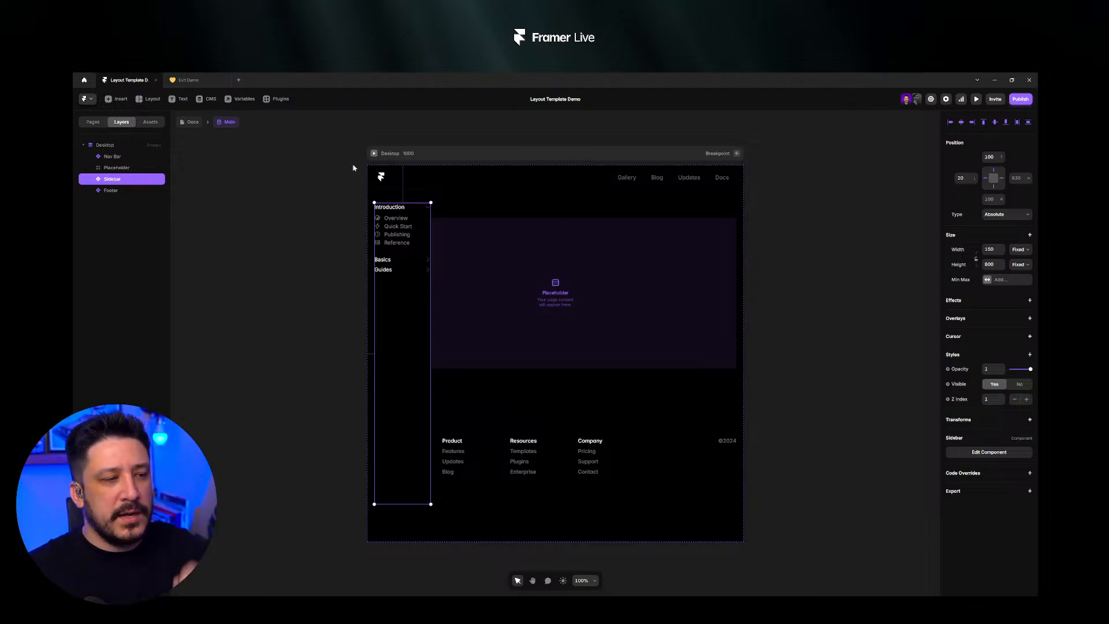
right_click(123, 168)
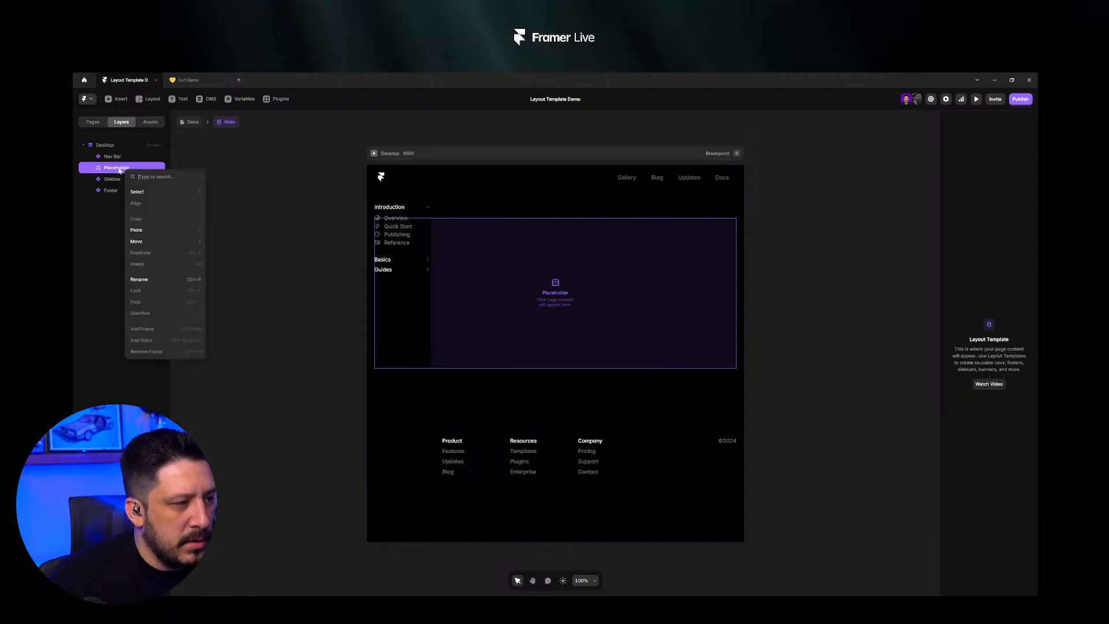
left_click(120, 170)
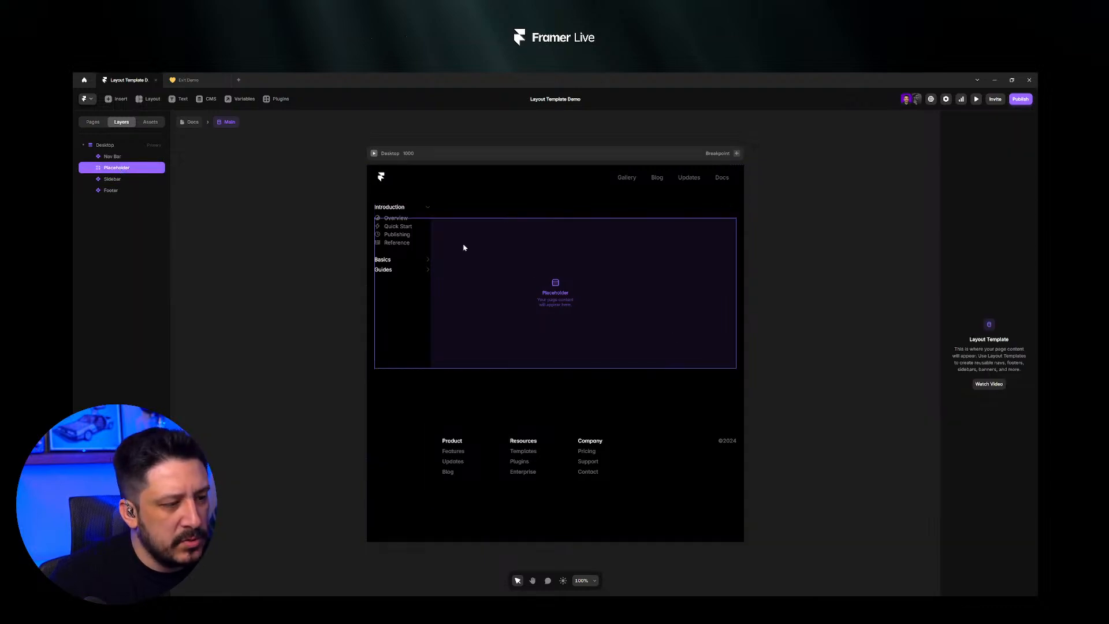
left_click(116, 147)
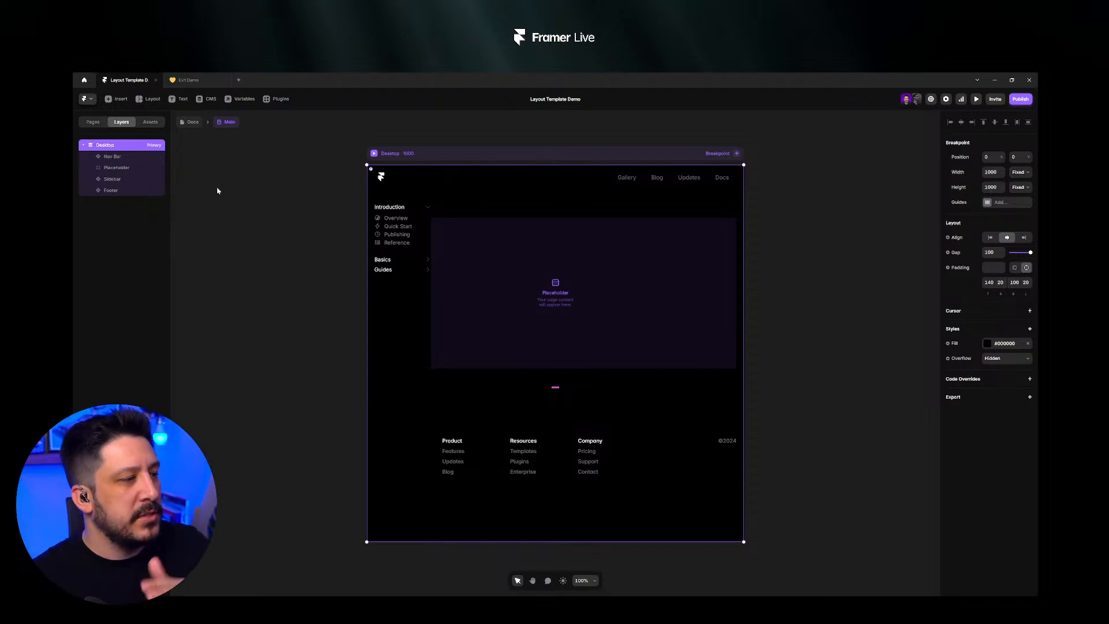
left_click(126, 156)
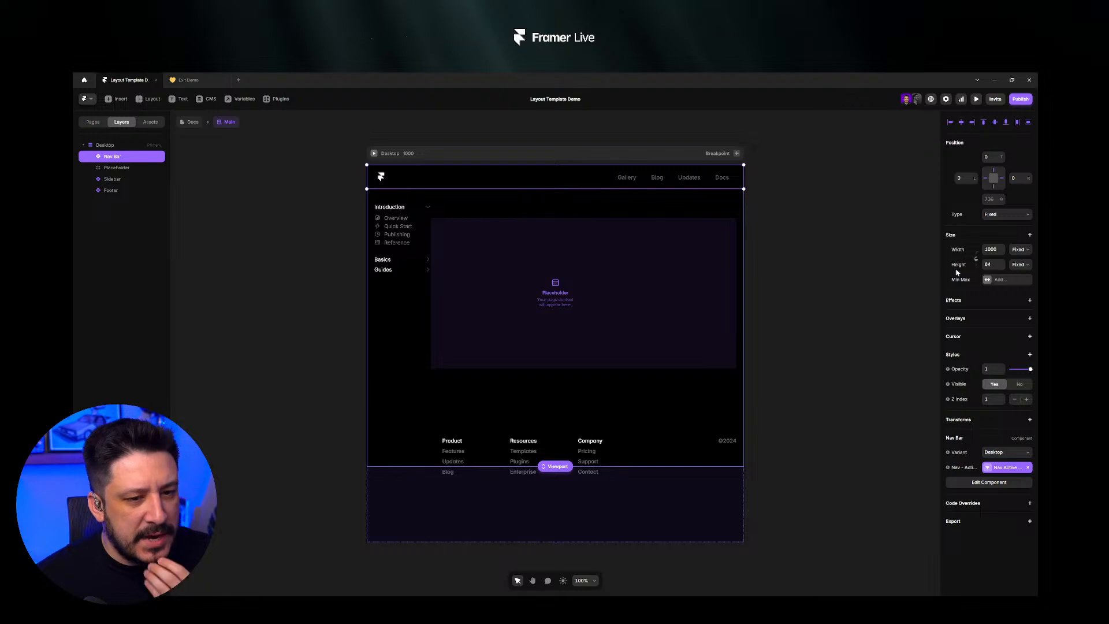
- Try to expose the Desktop breakpoint's padding as a template variable named Padding
left_click(661, 155)
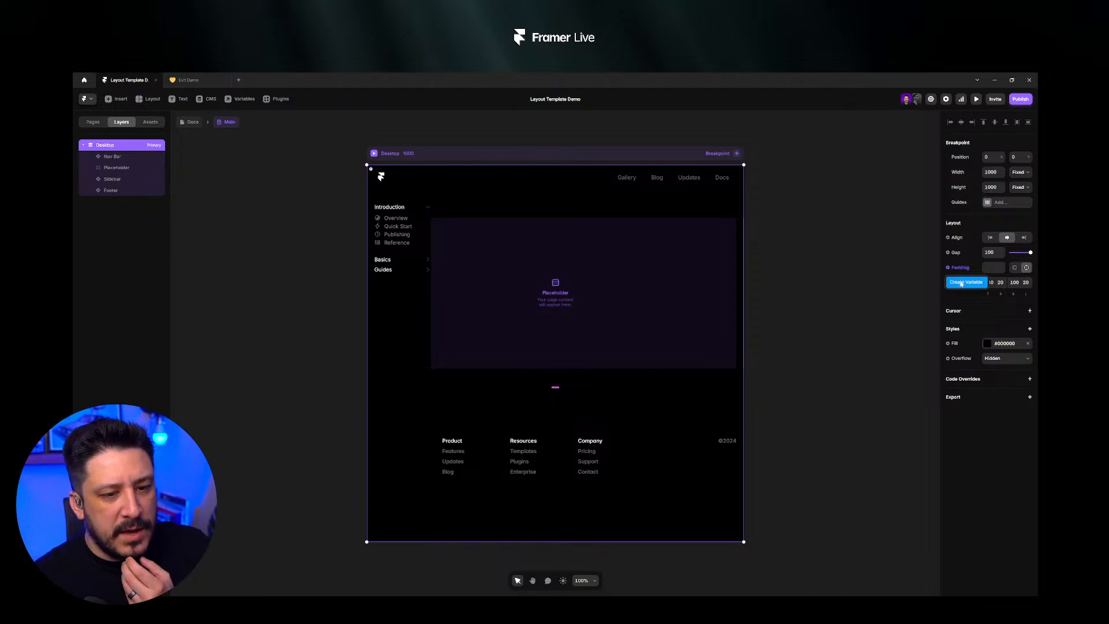
left_click(962, 283)
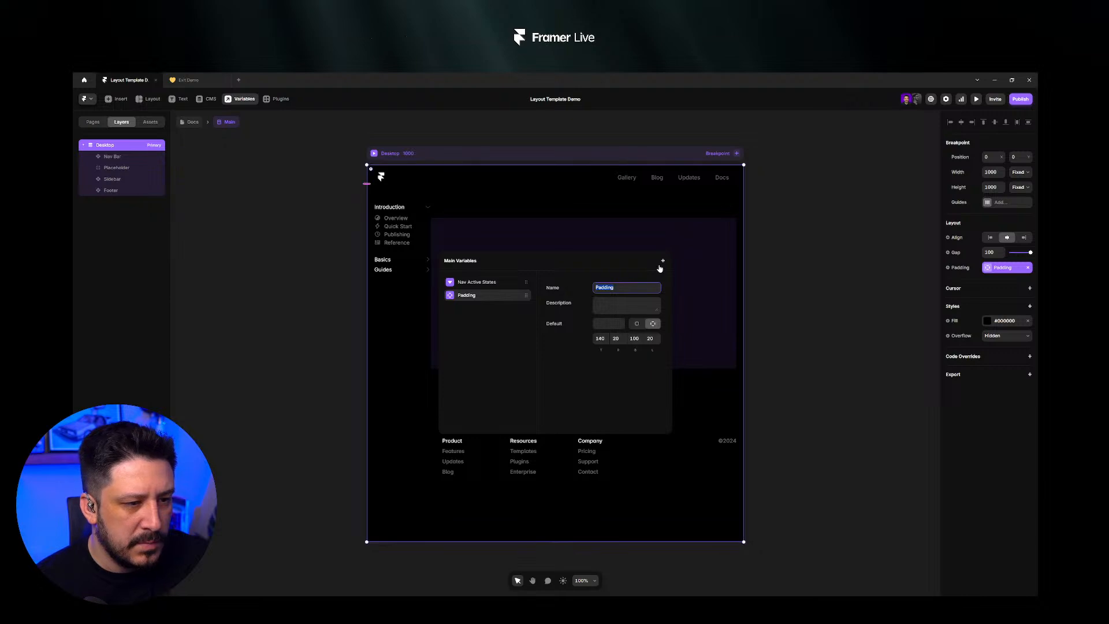
left_click(727, 283)
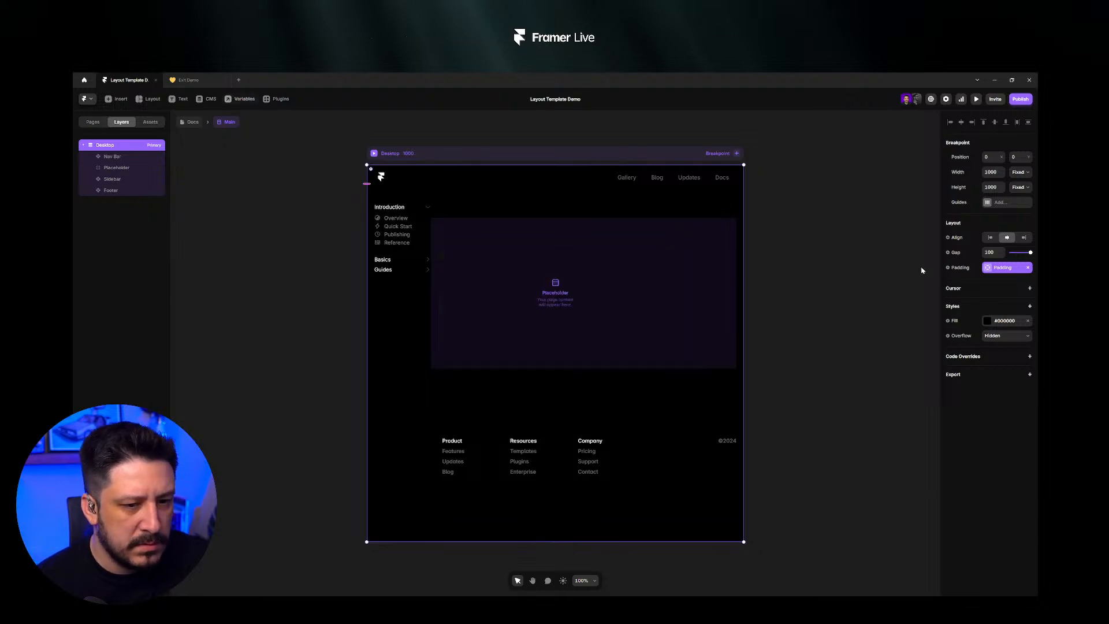
left_click(1028, 267)
- Create a variable named "Sidebar - Visible" for the Sidebar's visibility, with its default set to No
left_click(392, 239)
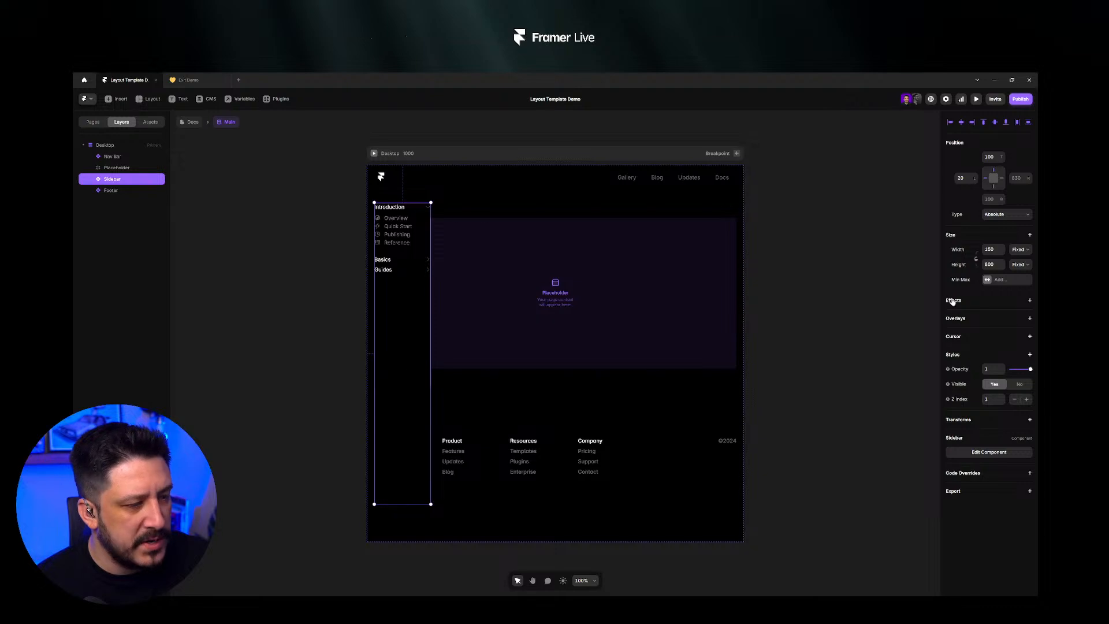
left_click(964, 384)
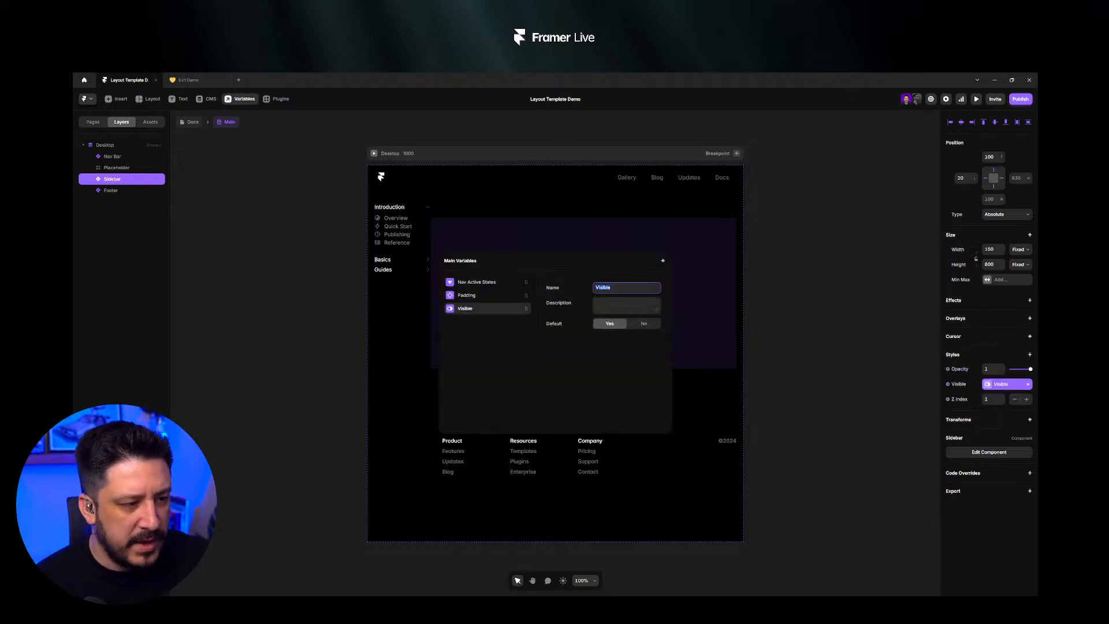
type("Sidebar")
type(" - Vis")
type("ible")
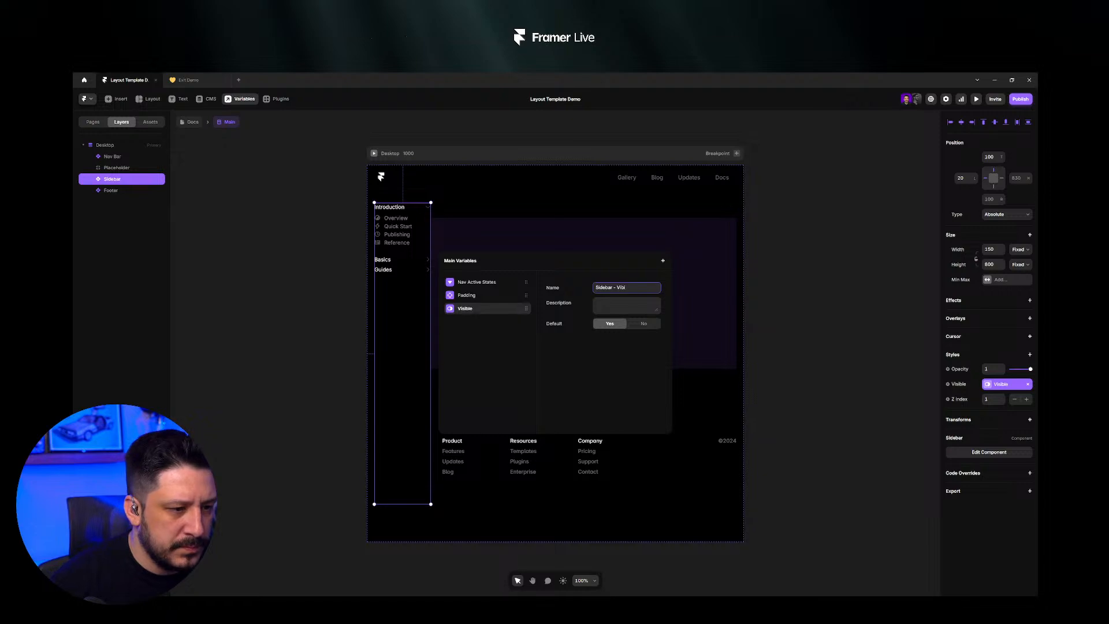
key("BackSpace")
key("BackSpace")
type("sible")
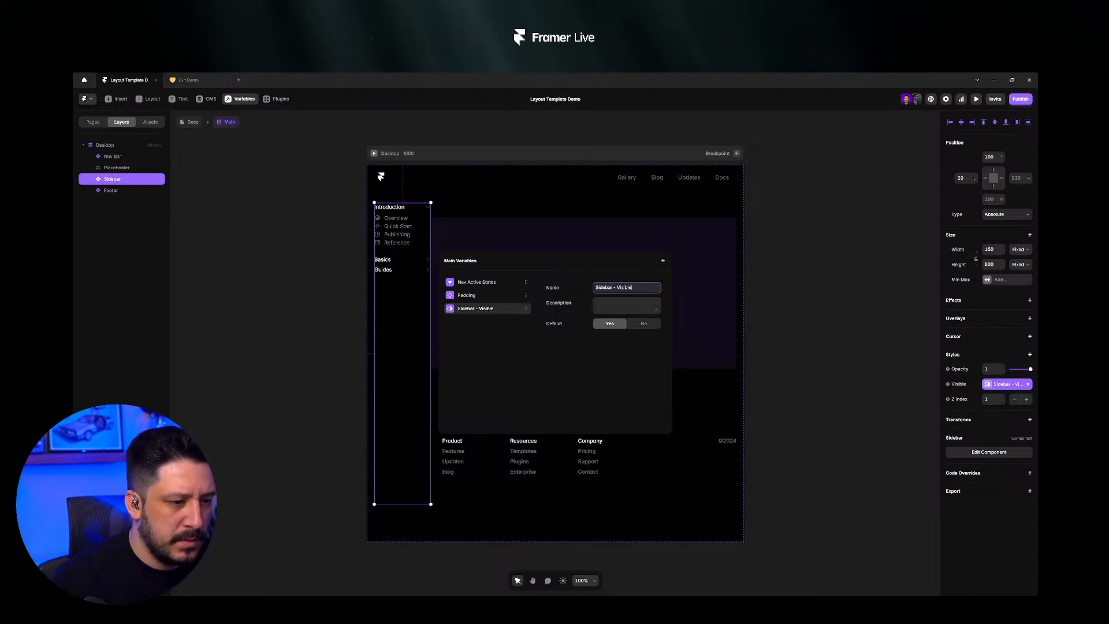
left_click(644, 324)
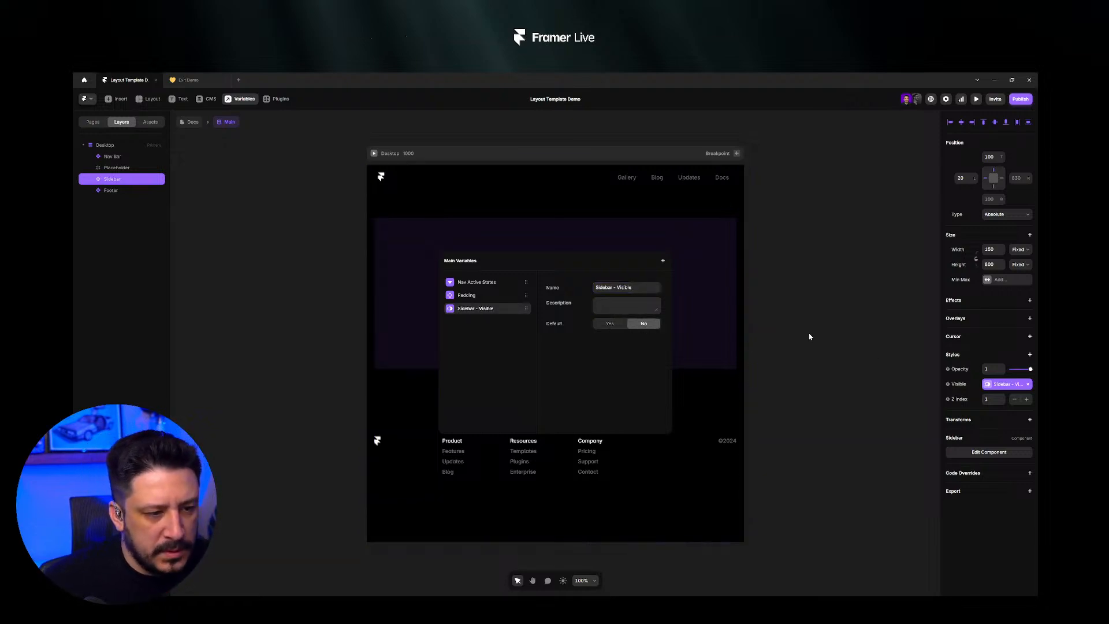
left_click(846, 305)
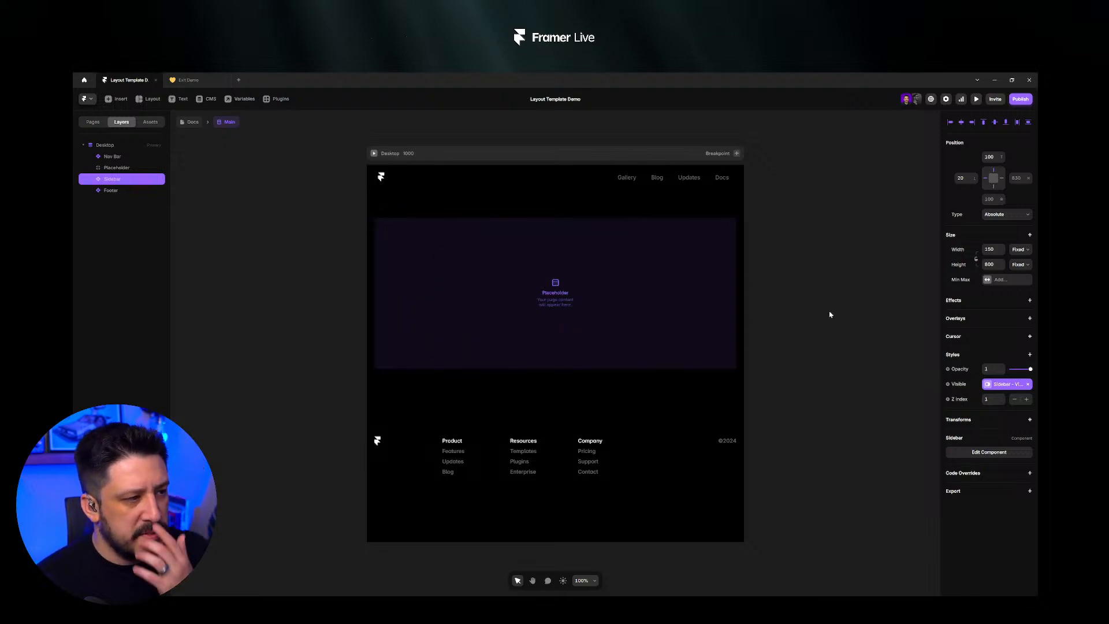
- Bind the Desktop breakpoint's padding to the Sidebar - Visible variable using the Convert transform
left_click(574, 159)
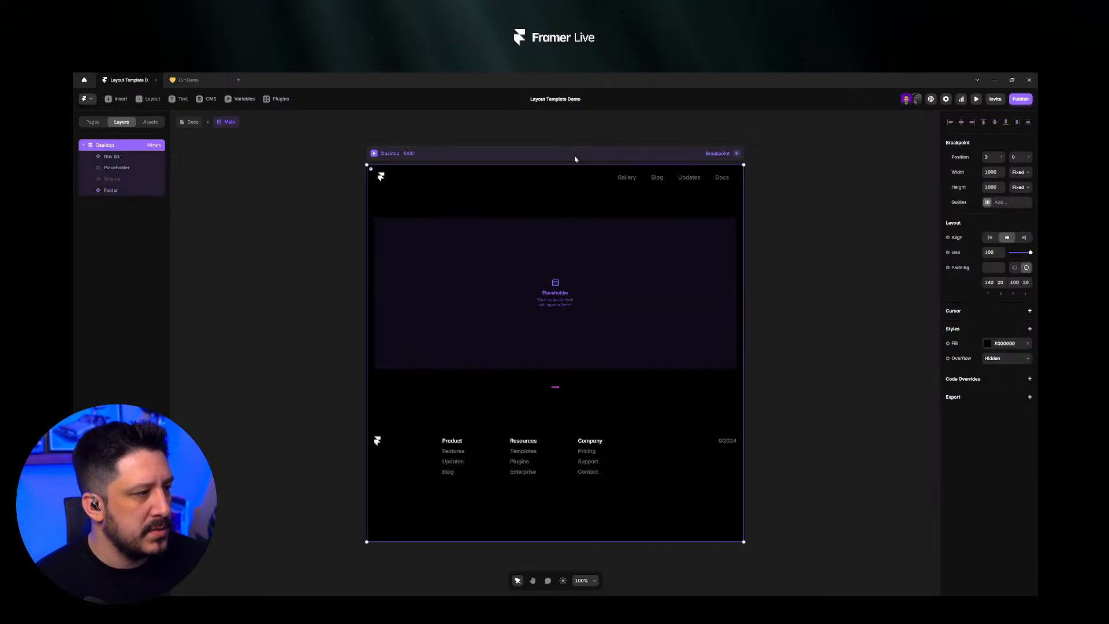
left_click(960, 268)
mouse_move(964, 294)
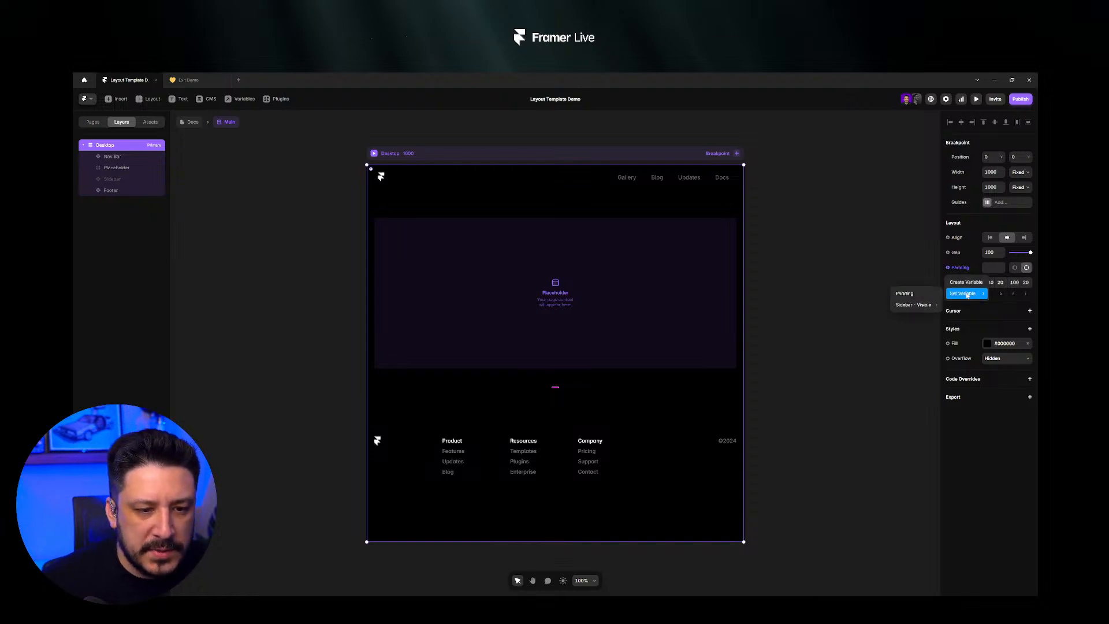
mouse_move(922, 301)
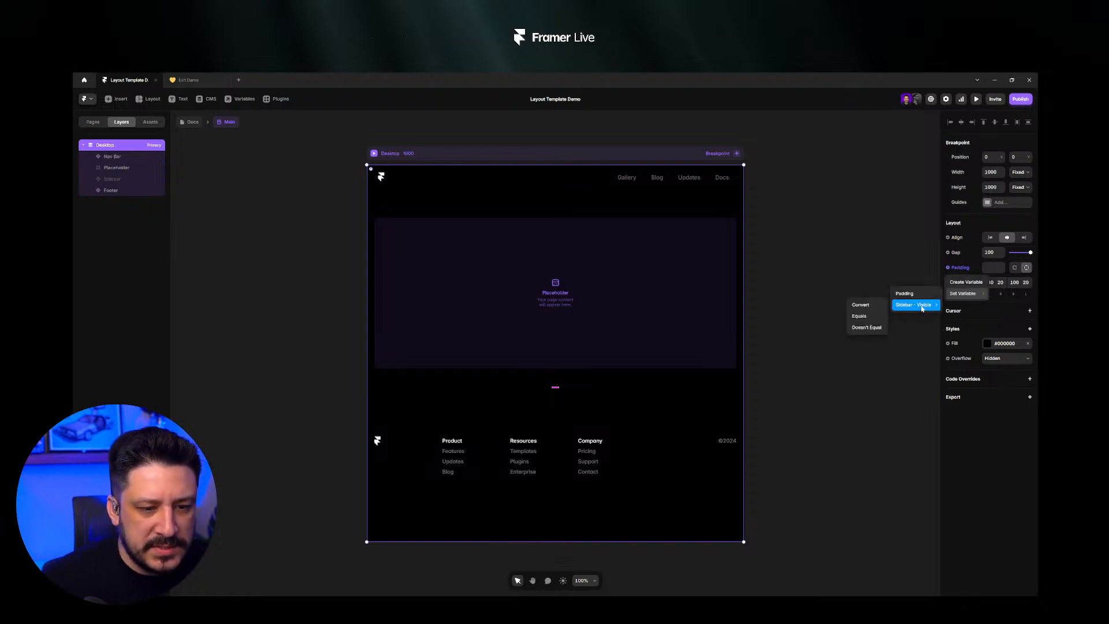
left_click(866, 306)
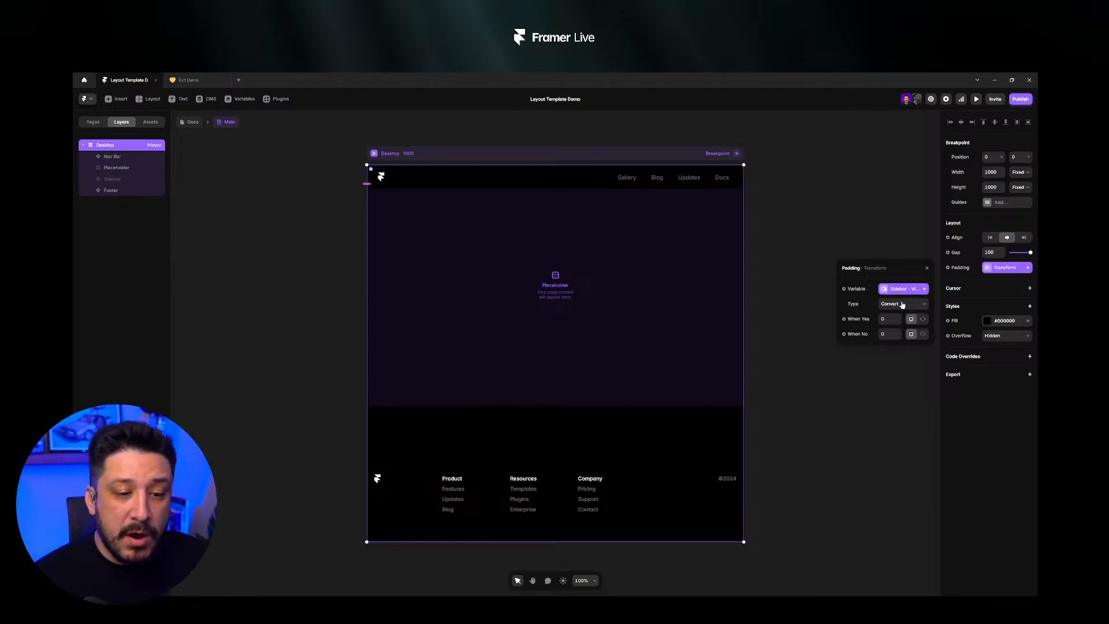
- Set the transform's When Yes padding per side to 140 top, 20 right, 0 bottom and 200 left
left_click(922, 321)
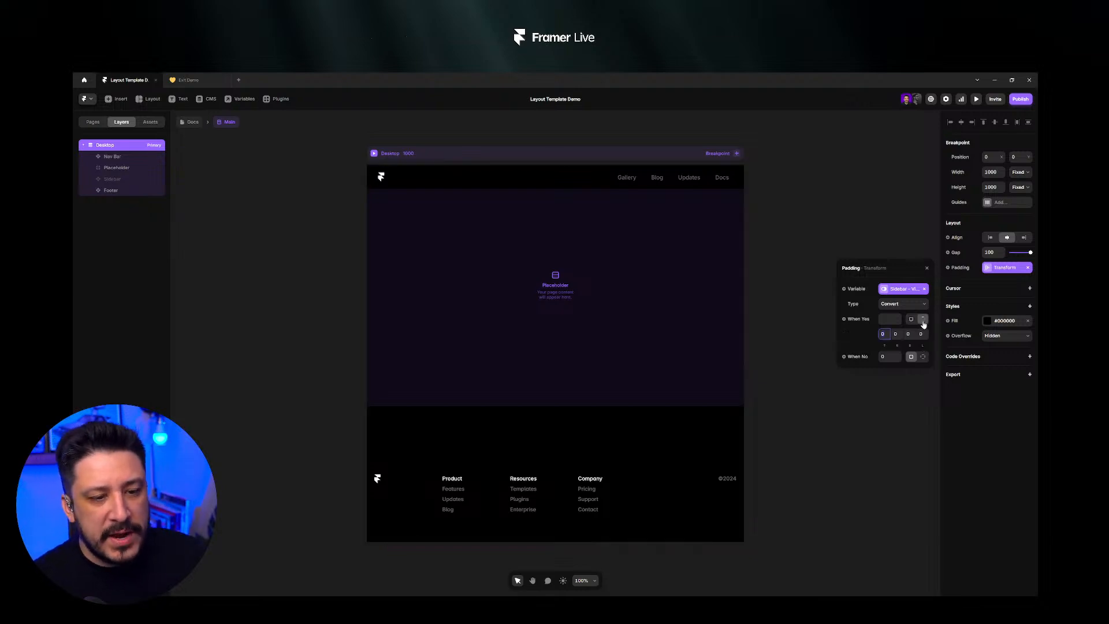
type("140")
key("Tab")
key("Tab")
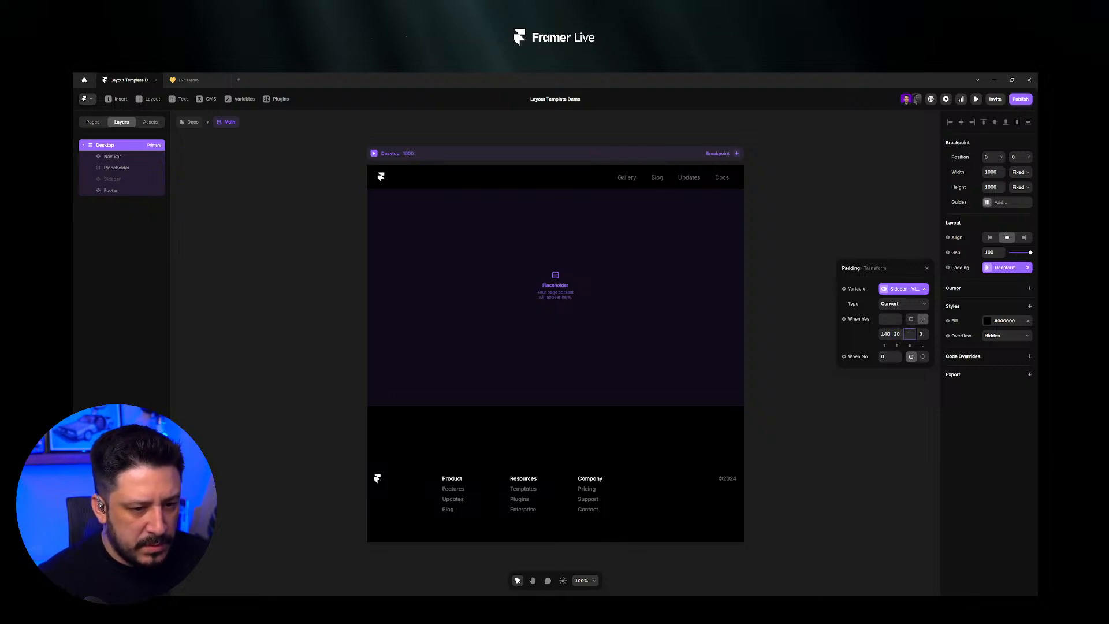
key("Tab")
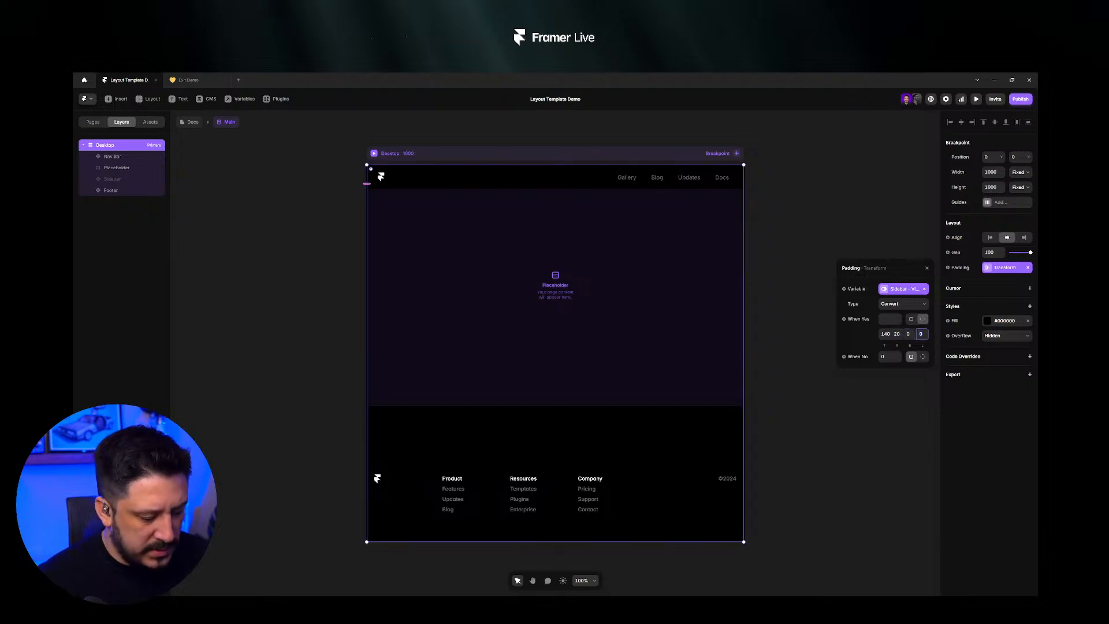
key("Return")
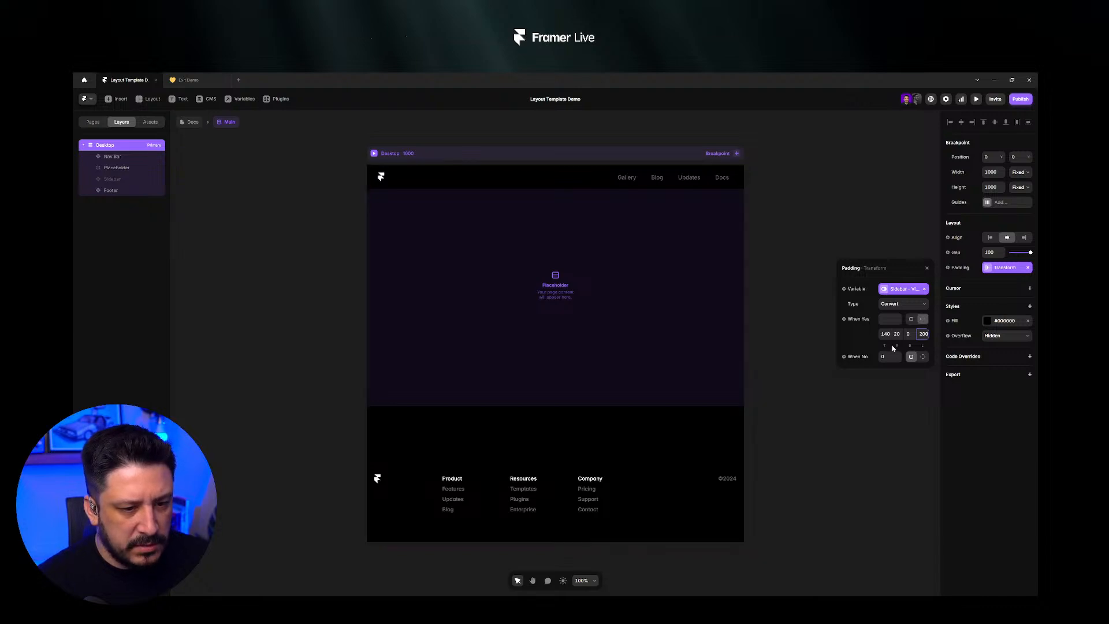
- Set the transform's When No padding per side to 140 top, 20 right, 0 bottom and 20 left
left_click(923, 356)
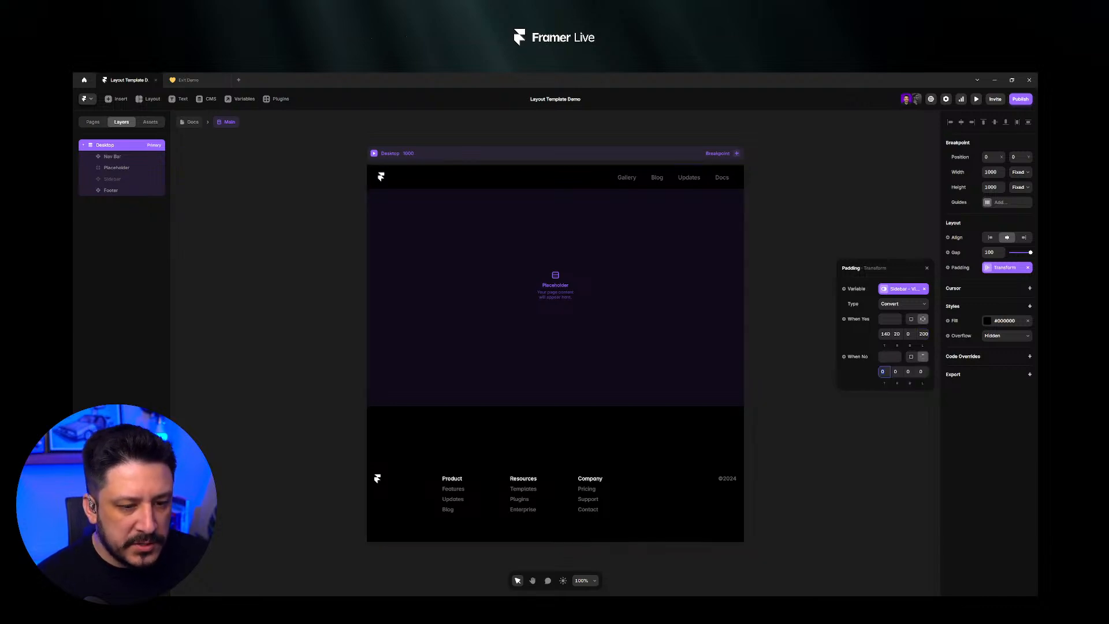
type("140")
key("Tab")
type("20")
key("Tab")
key("Tab")
type("20")
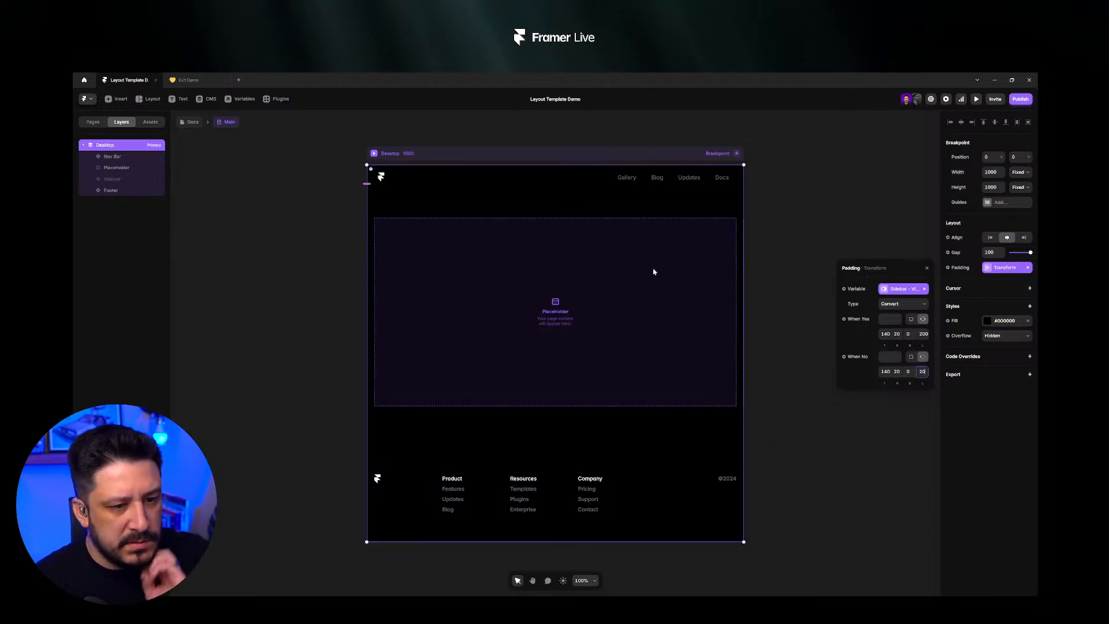
key("Return")
left_click(835, 221)
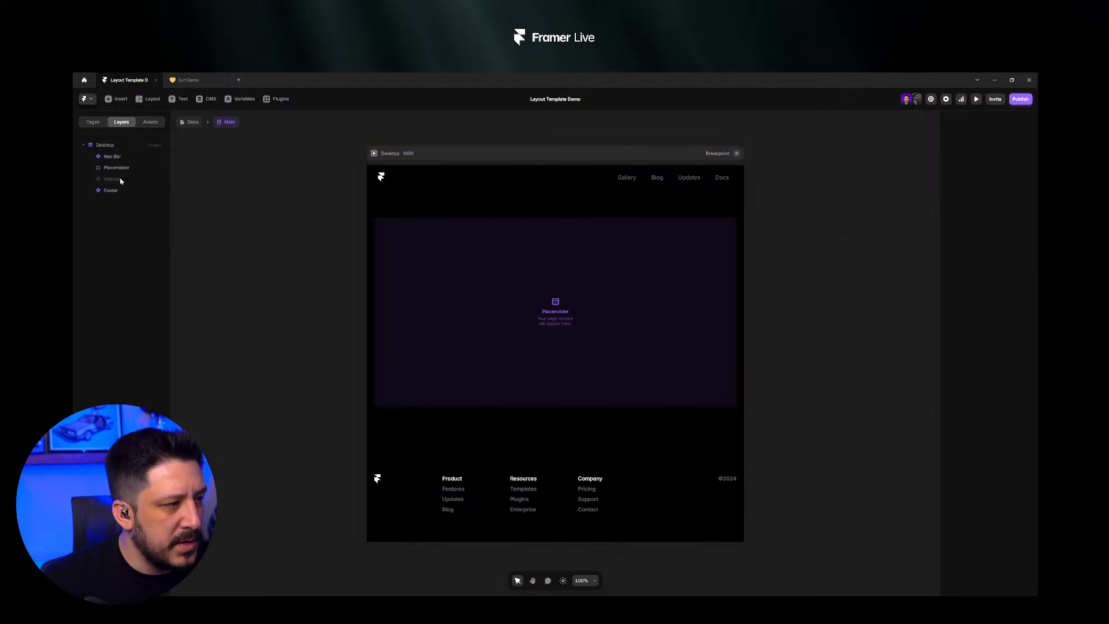
- On the Docs page, toggle the template's Sidebar visibility between Yes and No several times, leaving it on Yes
left_click(123, 146)
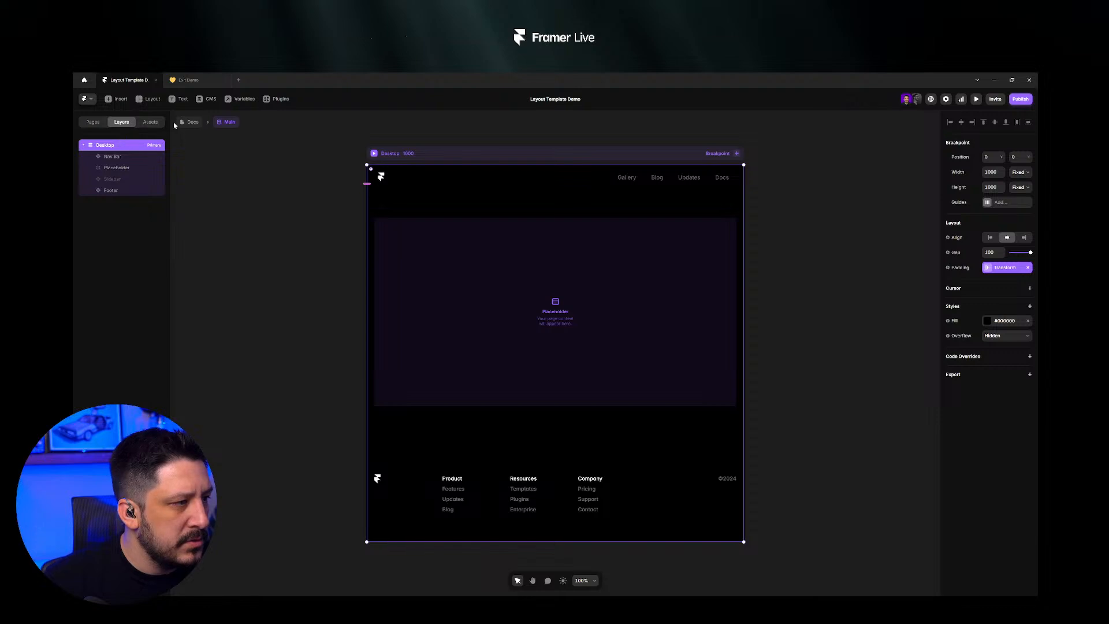
left_click(188, 123)
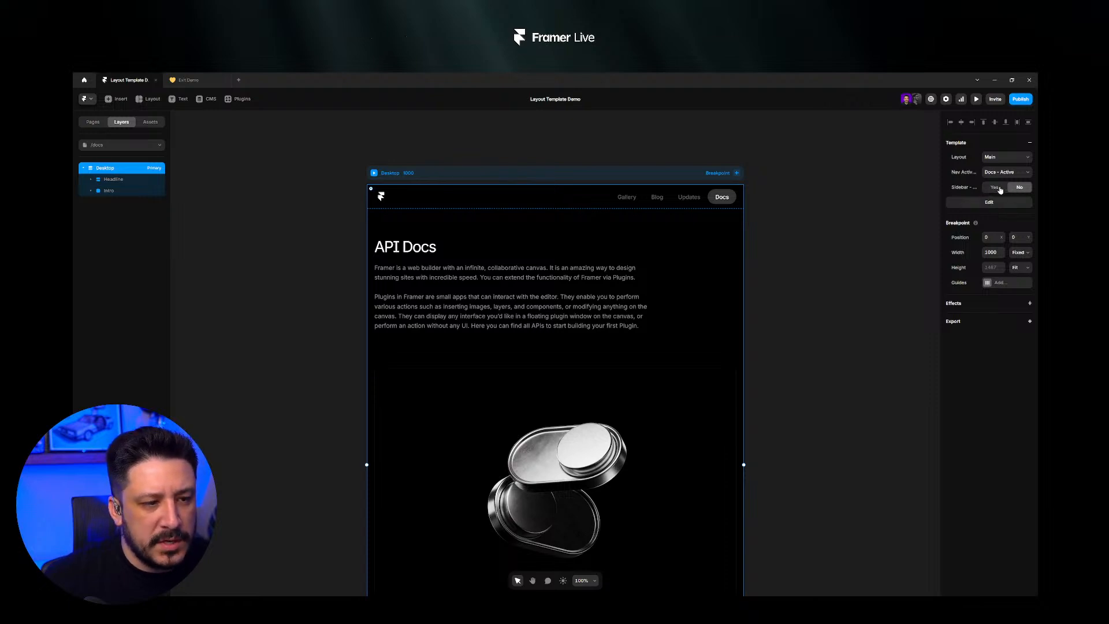
left_click(994, 188)
left_click(1019, 188)
left_click(995, 187)
left_click(1019, 188)
left_click(995, 188)
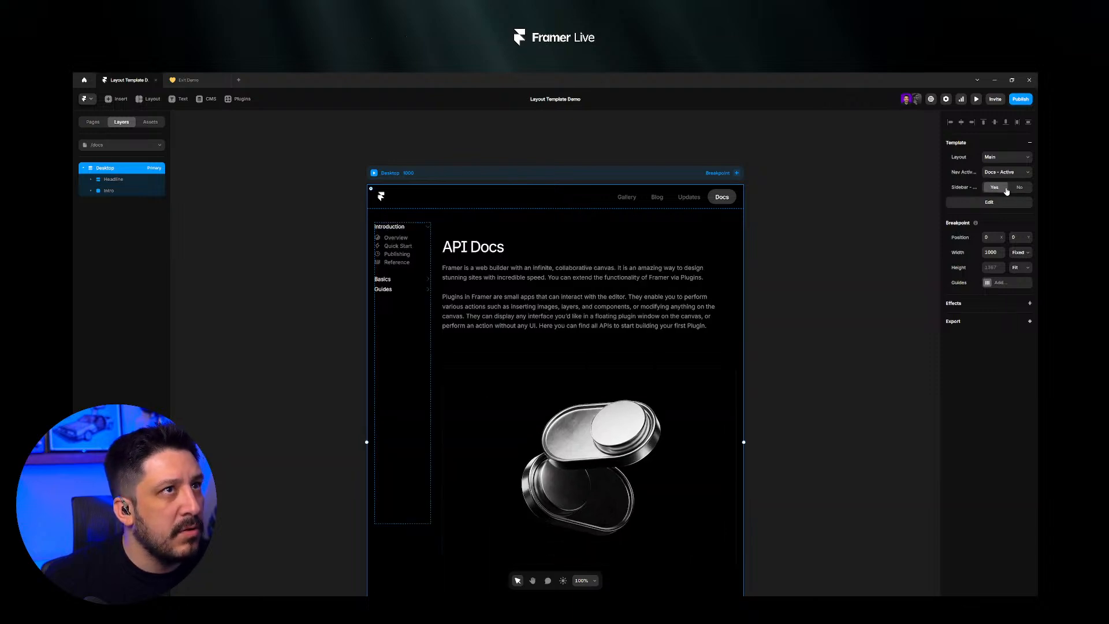
left_click(1018, 189)
left_click(998, 188)
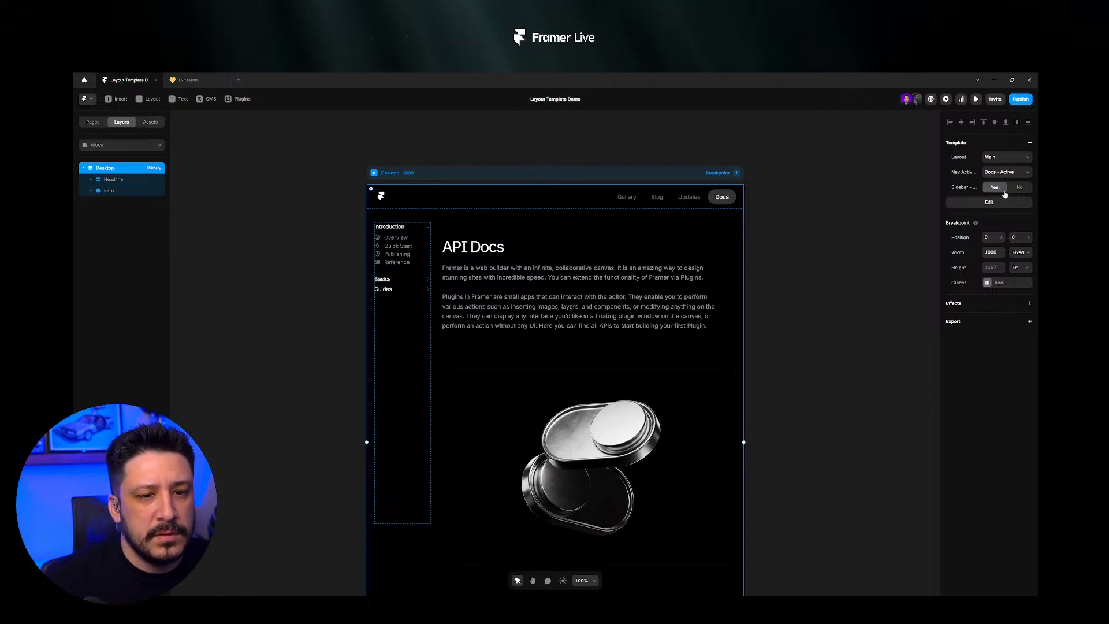
left_click(1016, 191)
left_click(997, 190)
left_click(858, 215)
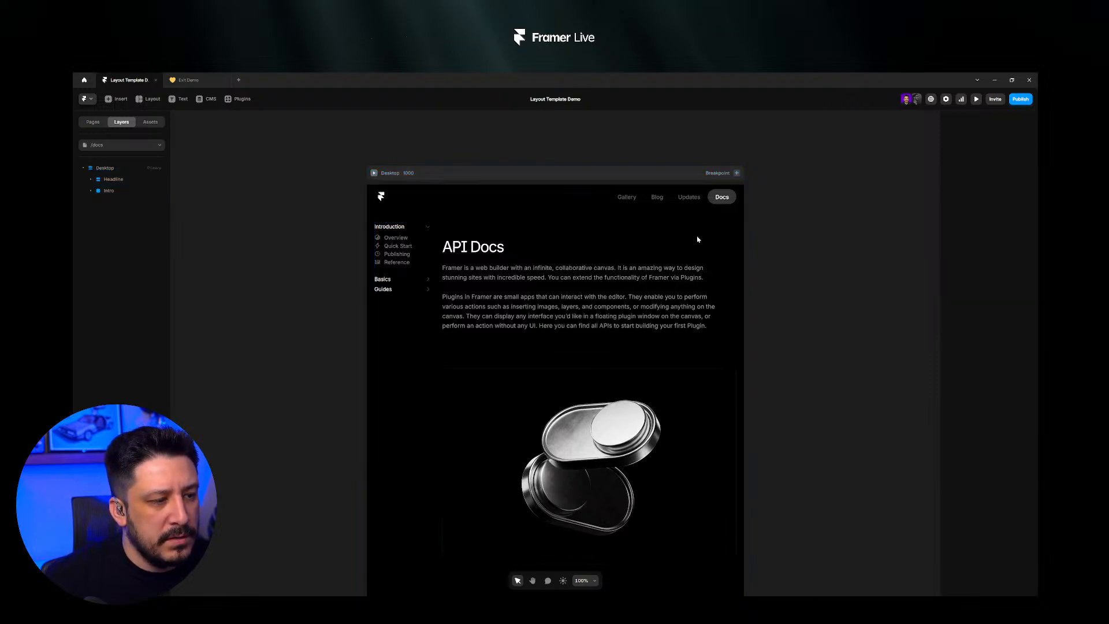
left_click(450, 173)
left_click(1018, 190)
left_click(1000, 192)
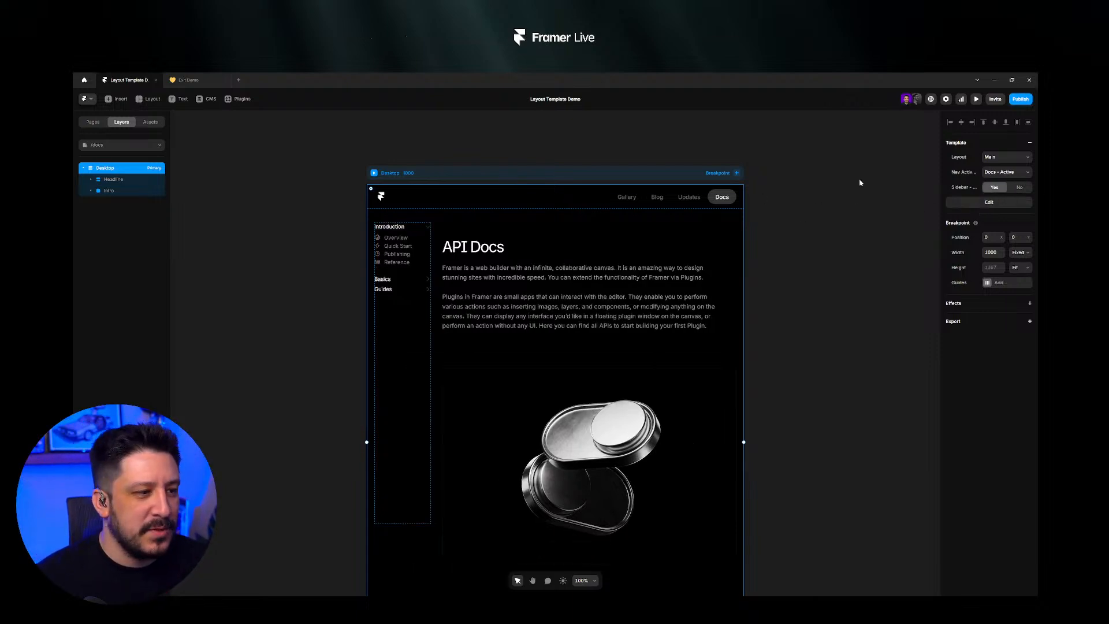
- In the Main template, try the Sidebar - Visible variable's default at Yes and No, ending on No
left_click(967, 203)
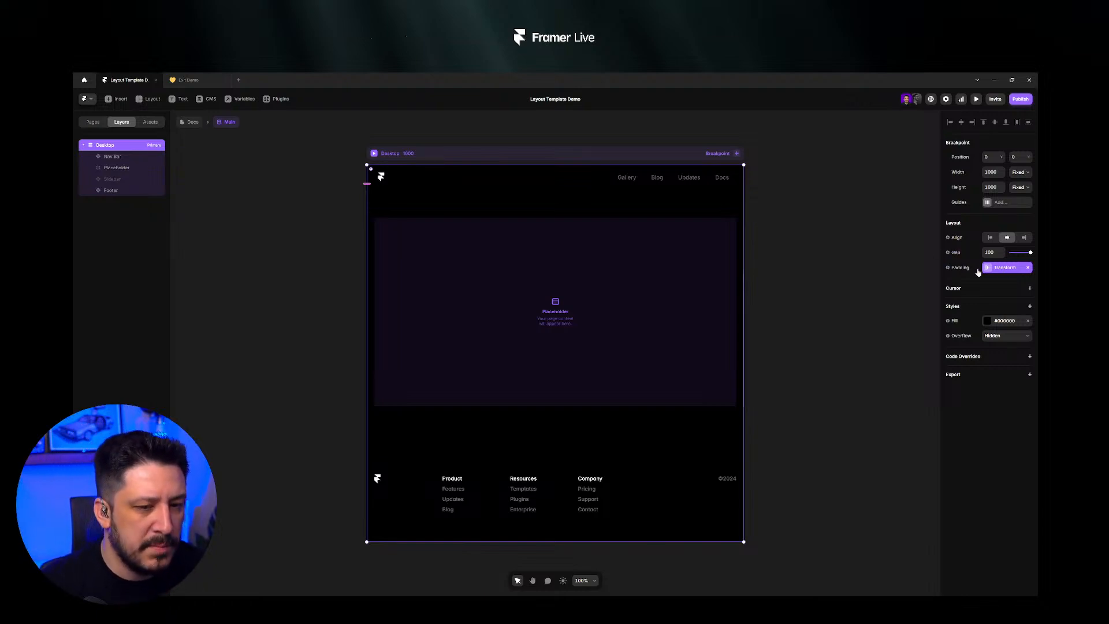
left_click(139, 181)
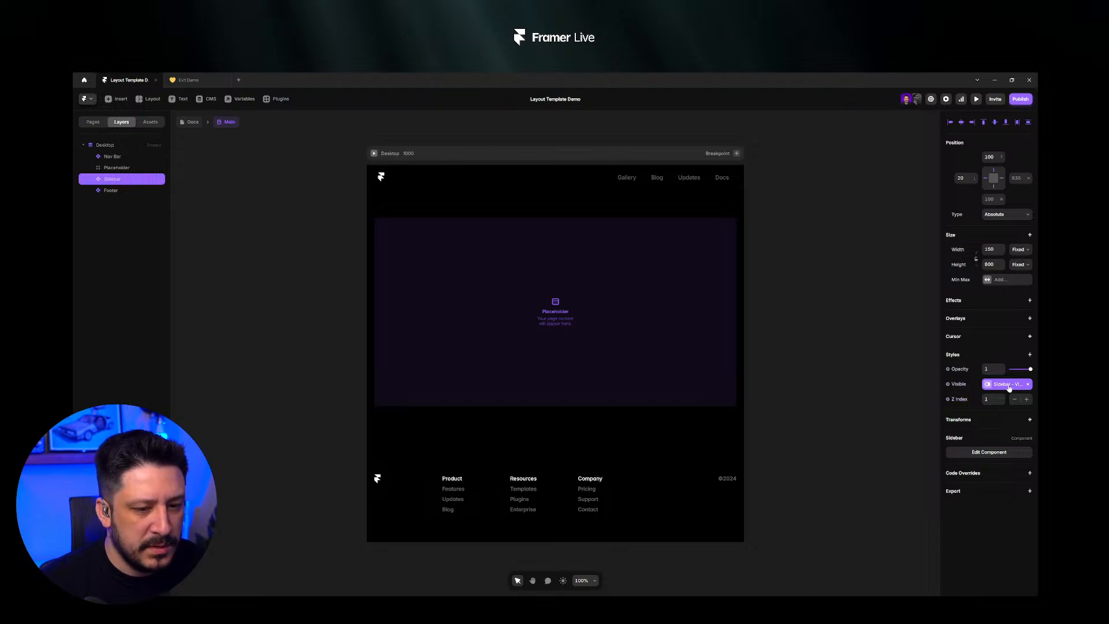
left_click(957, 385)
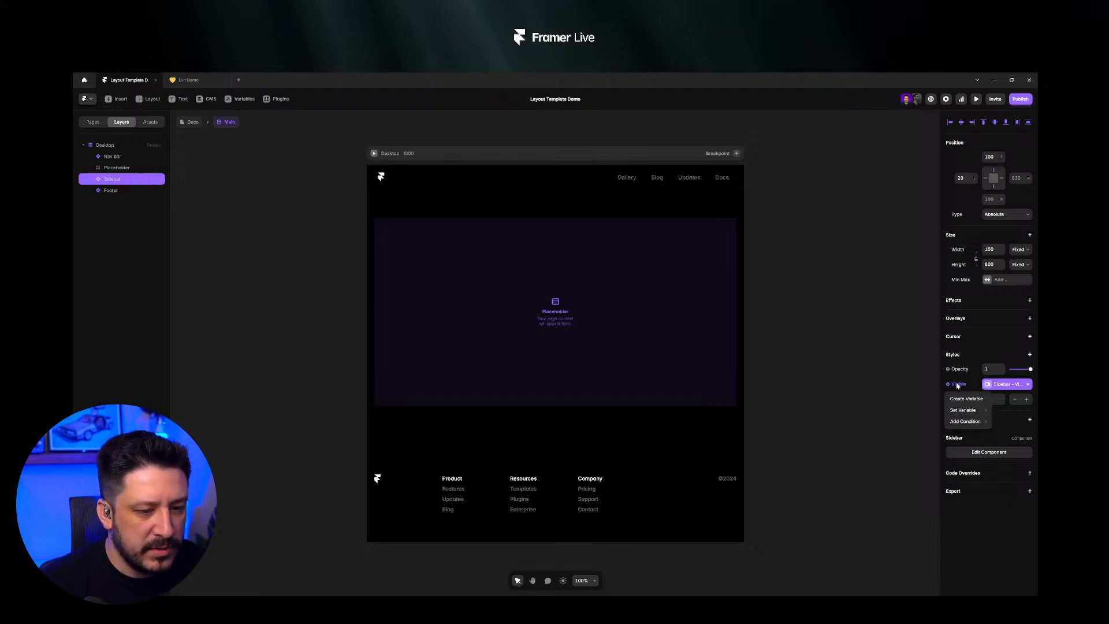
left_click(1003, 387)
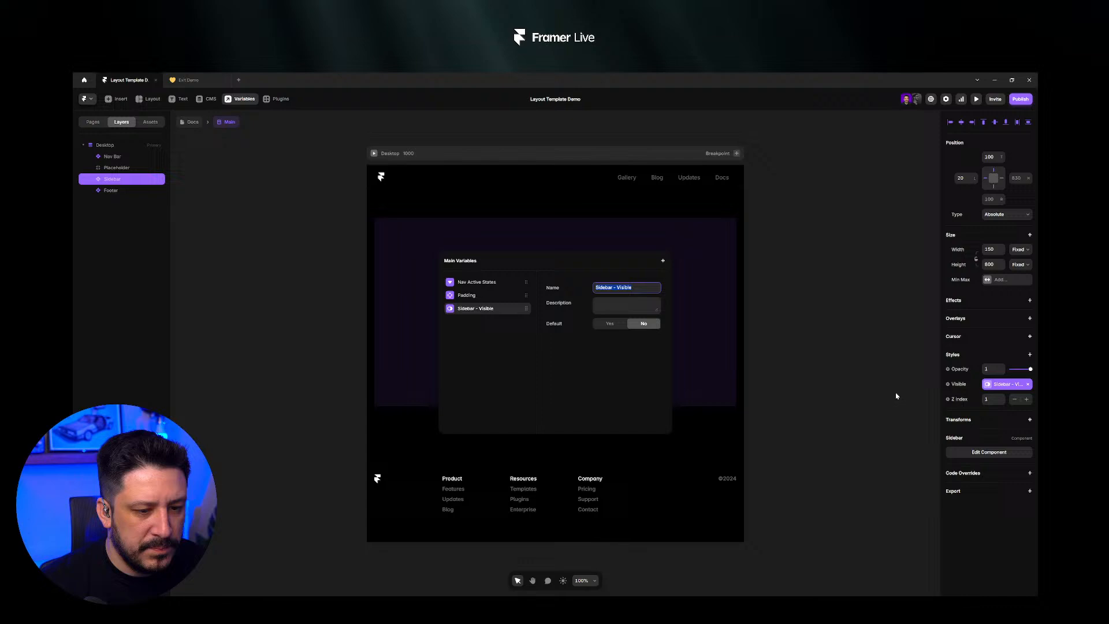
left_click(610, 323)
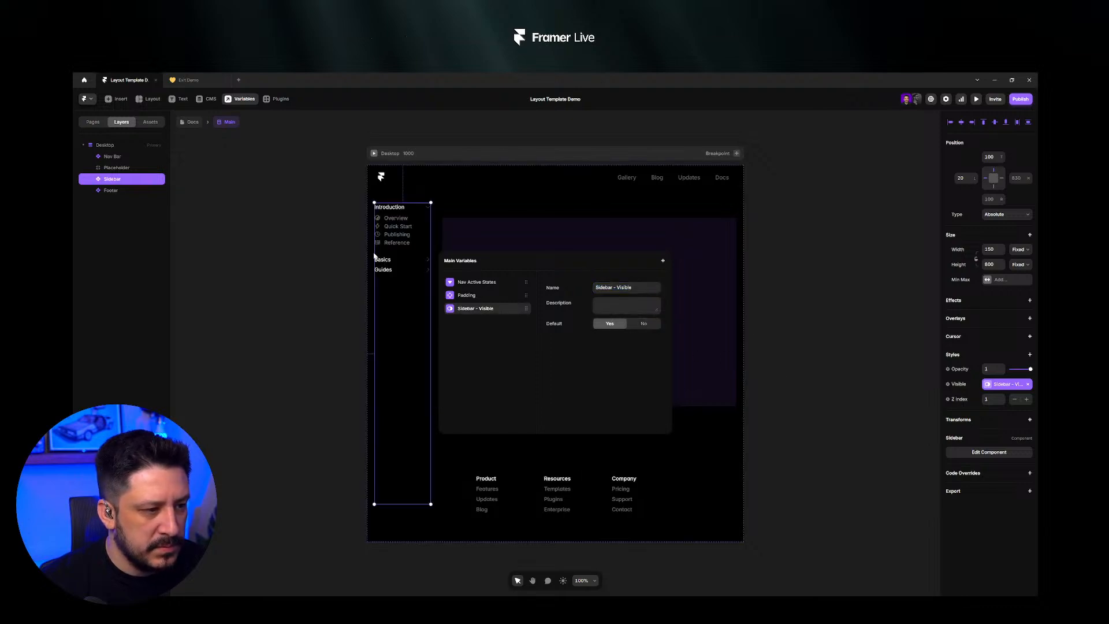
left_click(645, 327)
left_click(627, 325)
left_click(645, 328)
left_click(624, 323)
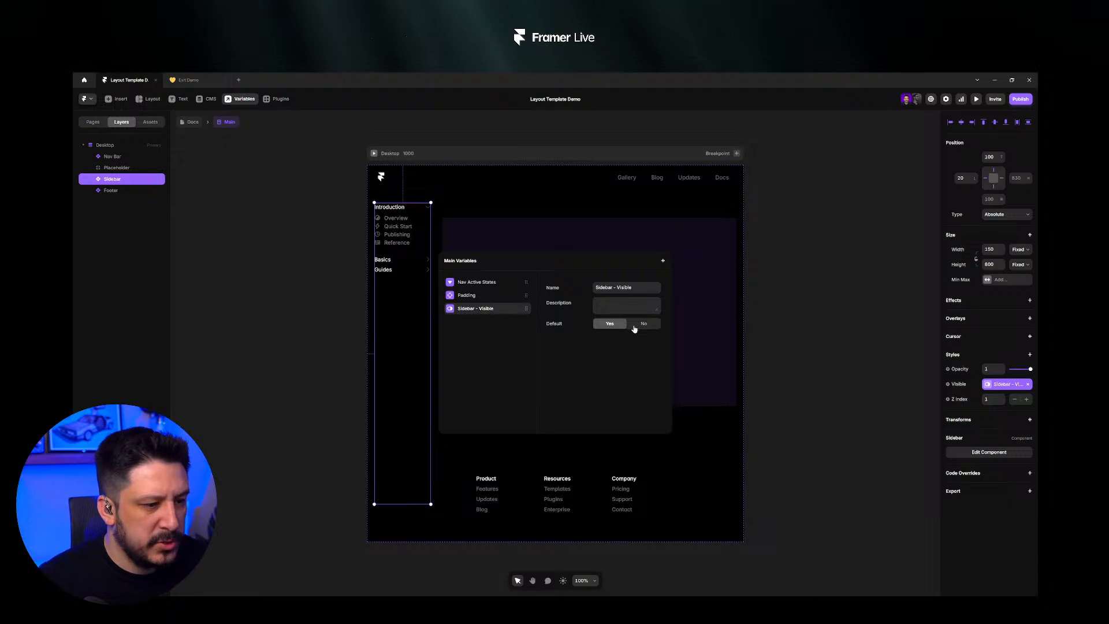
left_click(635, 327)
left_click(776, 235)
left_click(793, 224)
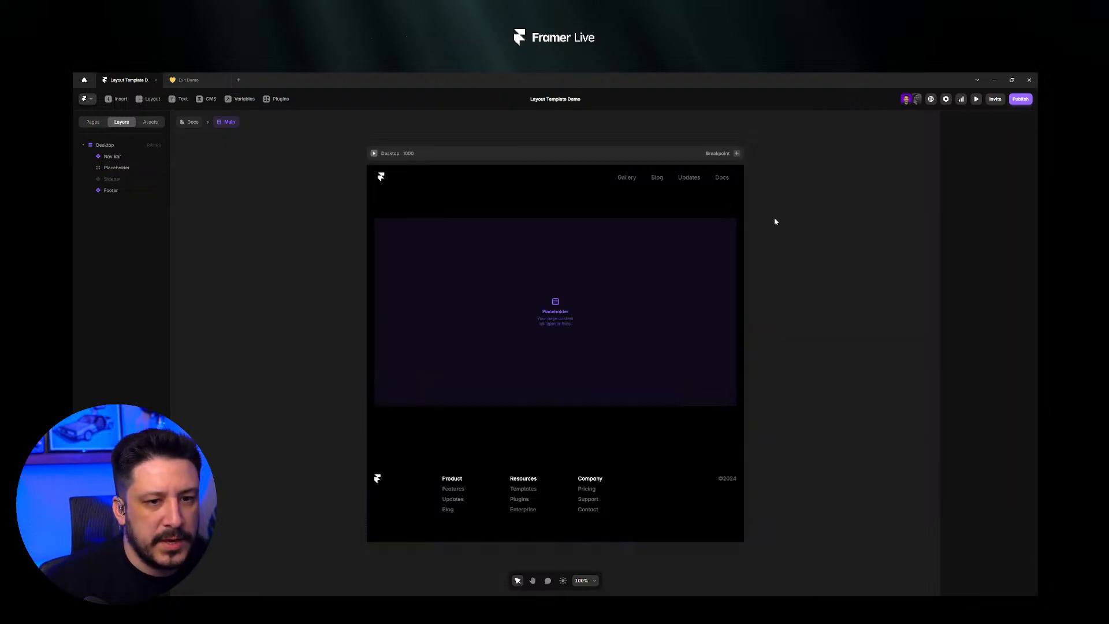
- On the /gallery page, try the template's Sidebar visibility at Yes and No, ending on No
left_click(190, 122)
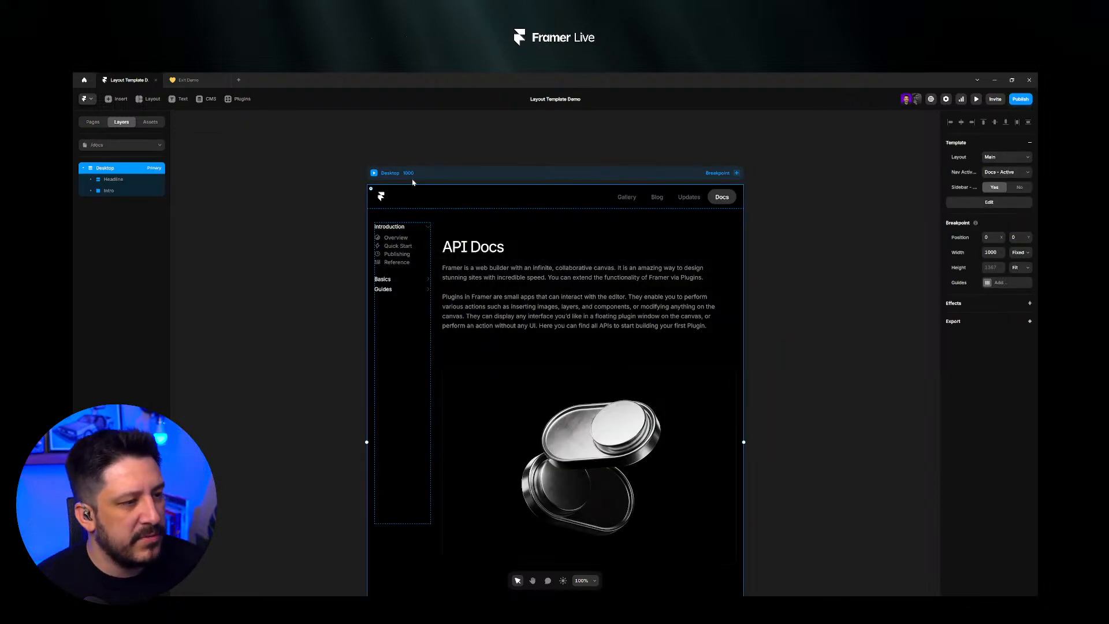
left_click(145, 146)
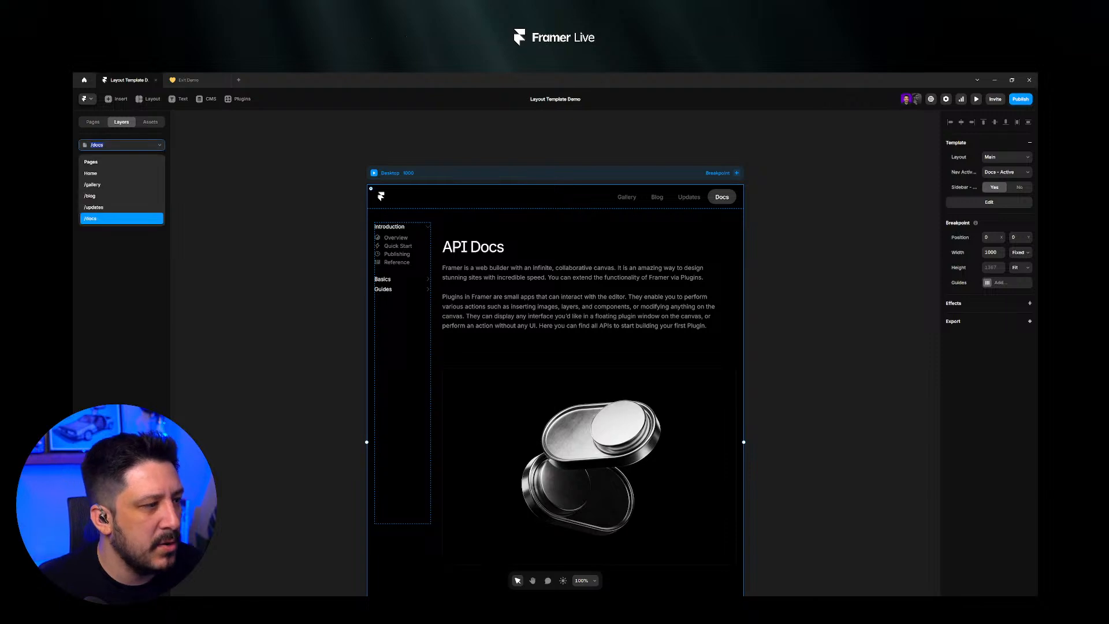
left_click(119, 185)
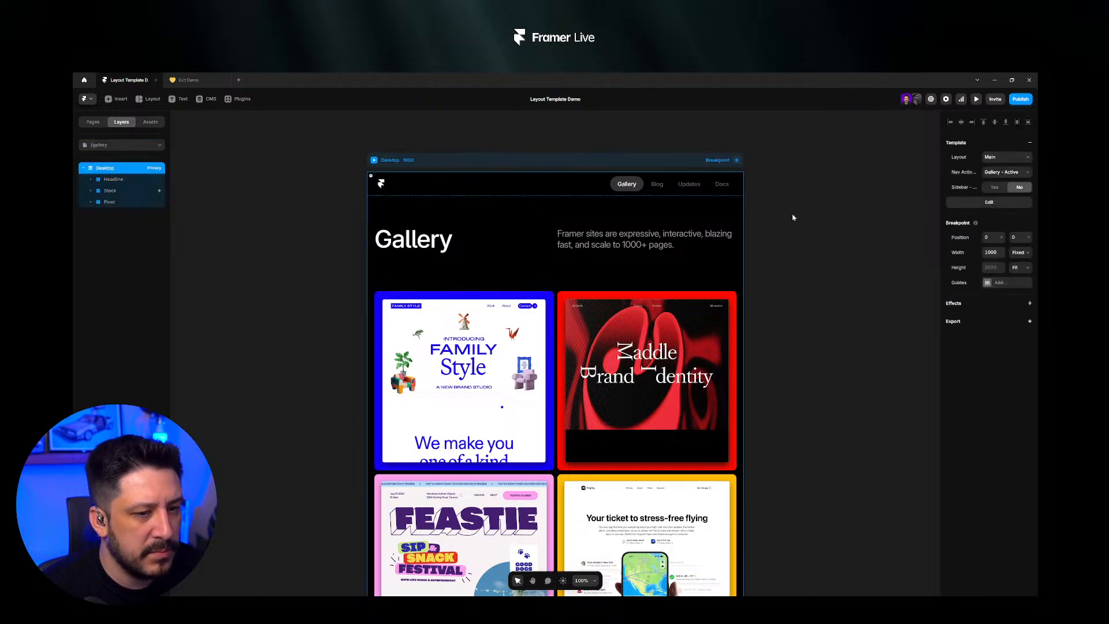
left_click(994, 186)
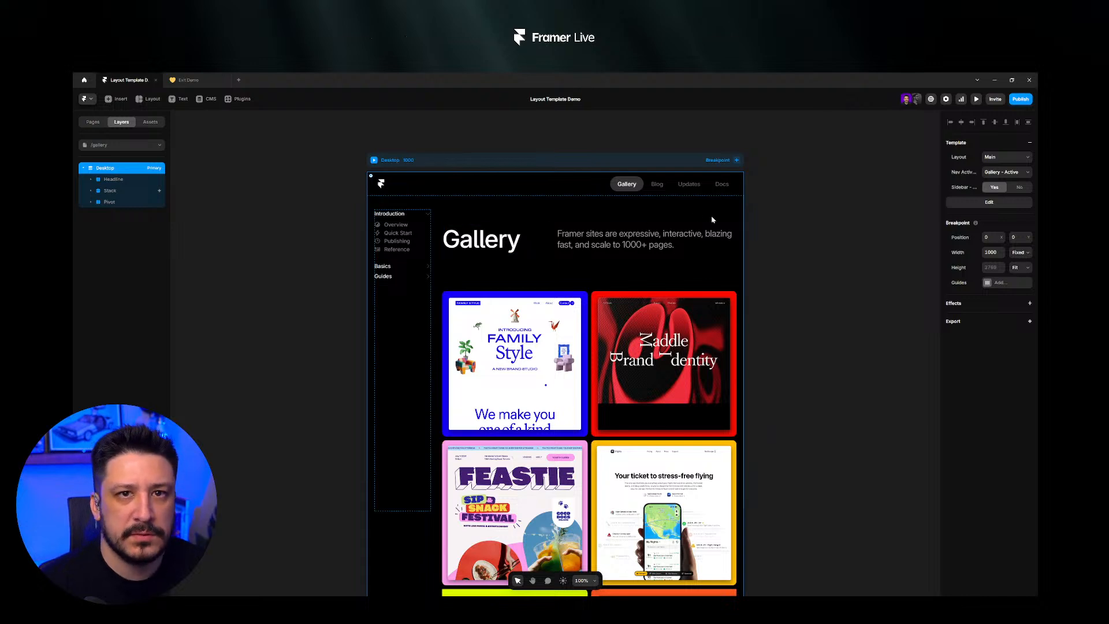
left_click(1016, 188)
left_click(994, 188)
left_click(1018, 187)
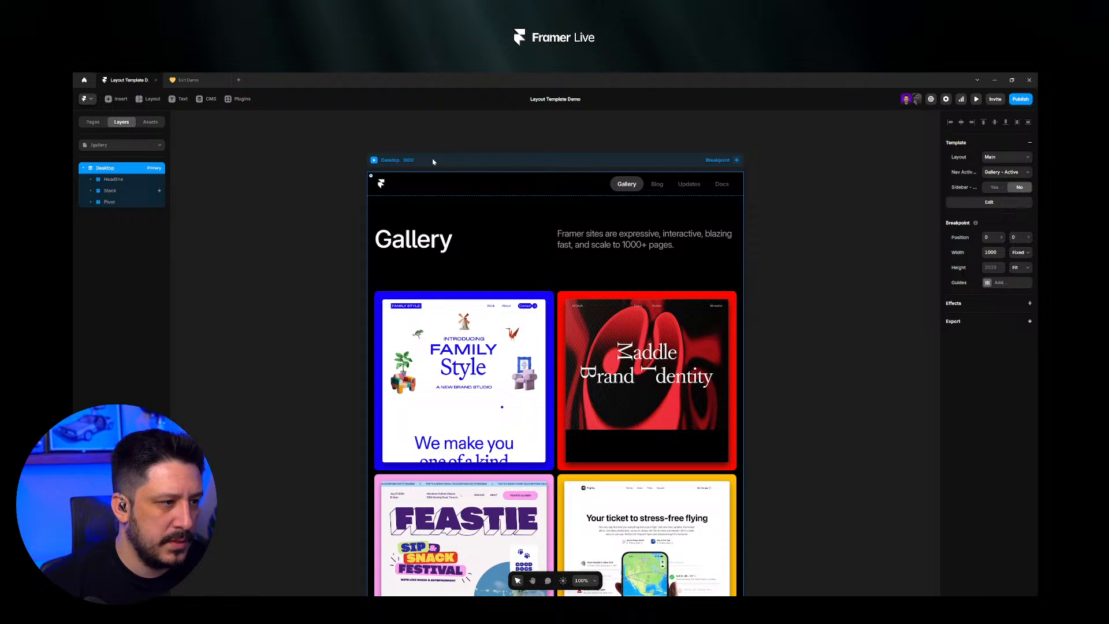
left_click(320, 155)
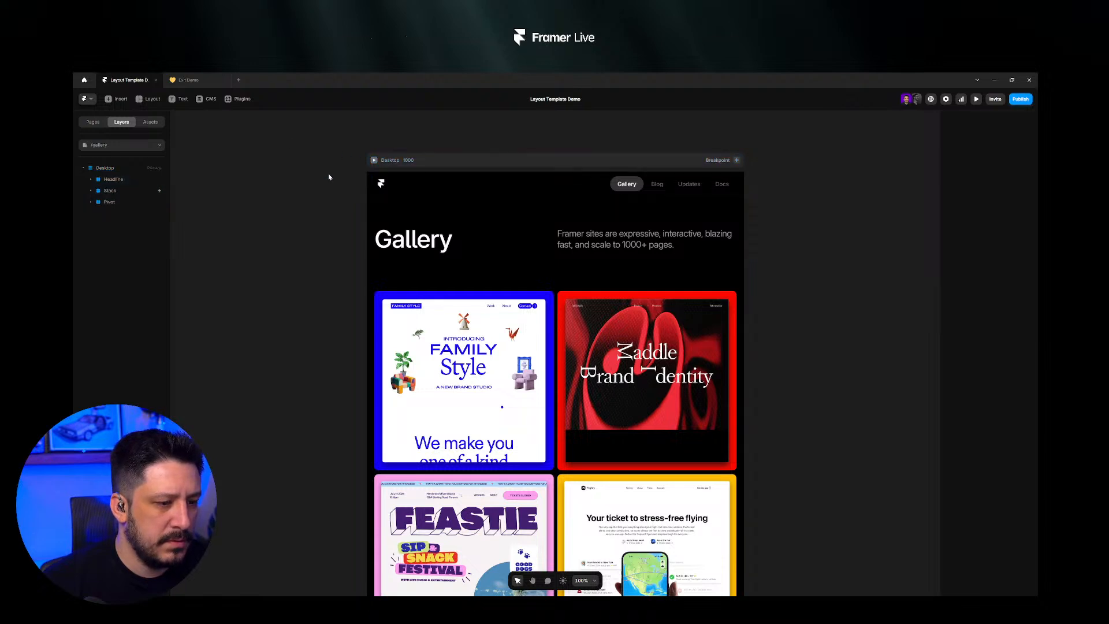
left_click(524, 169)
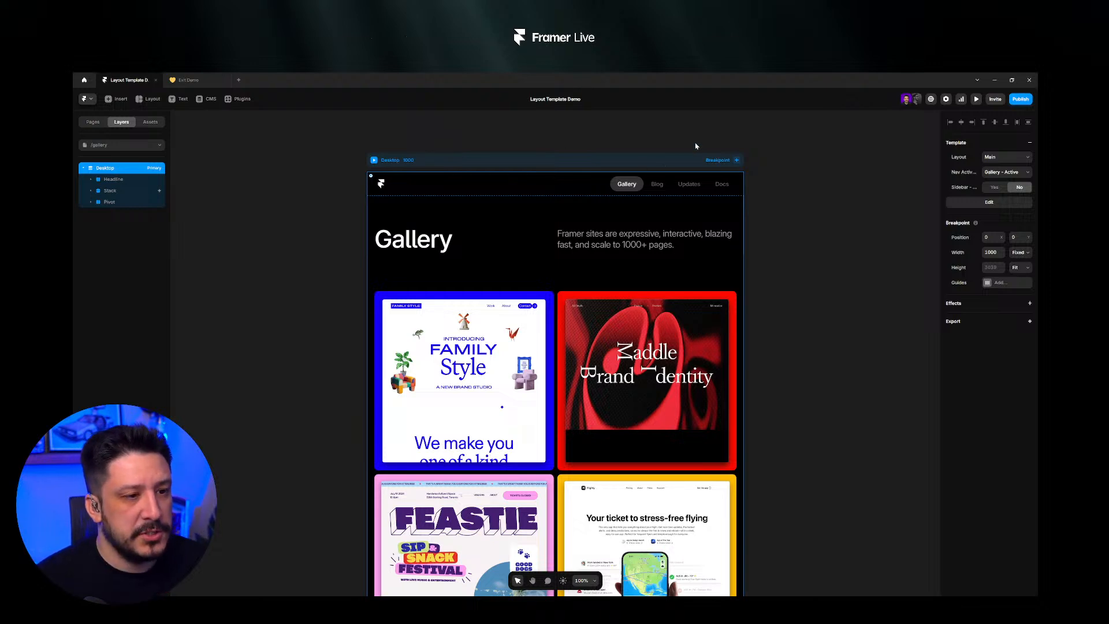
left_click(729, 147)
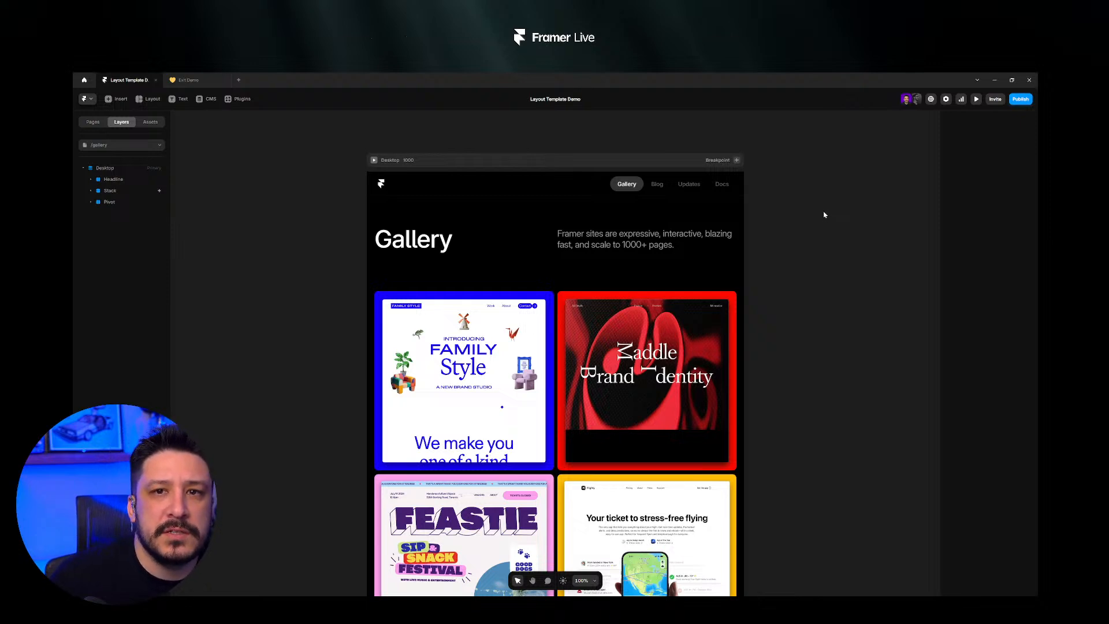
left_click(445, 160)
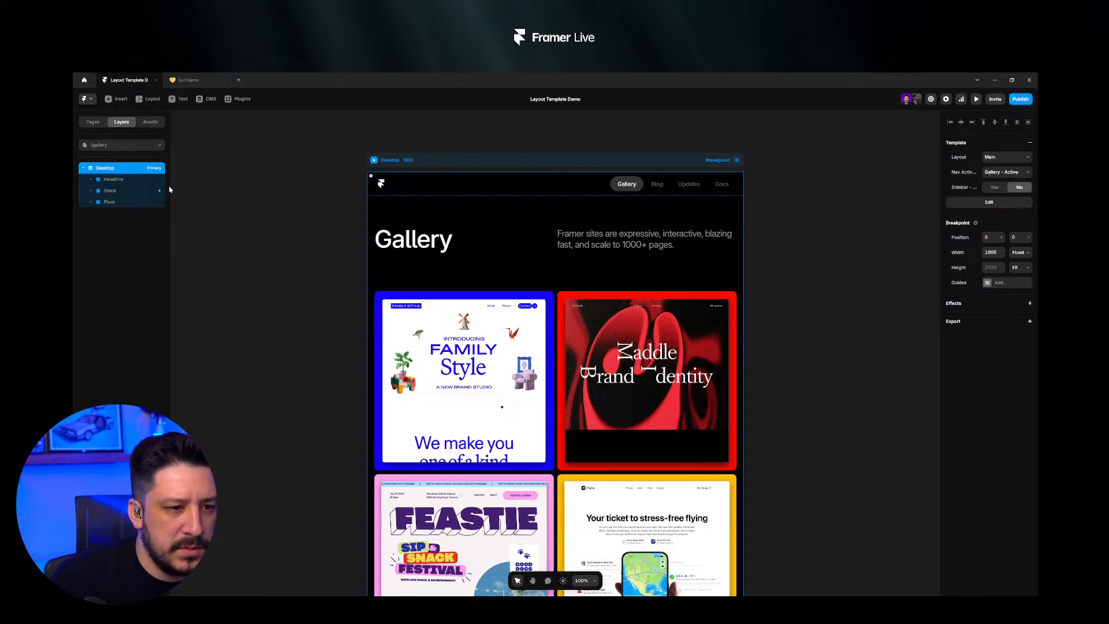
- Preview the /docs page and widen the preview to 1520 to check the Sidebar's layout, and return to the canvas
left_click(122, 144)
left_click(109, 219)
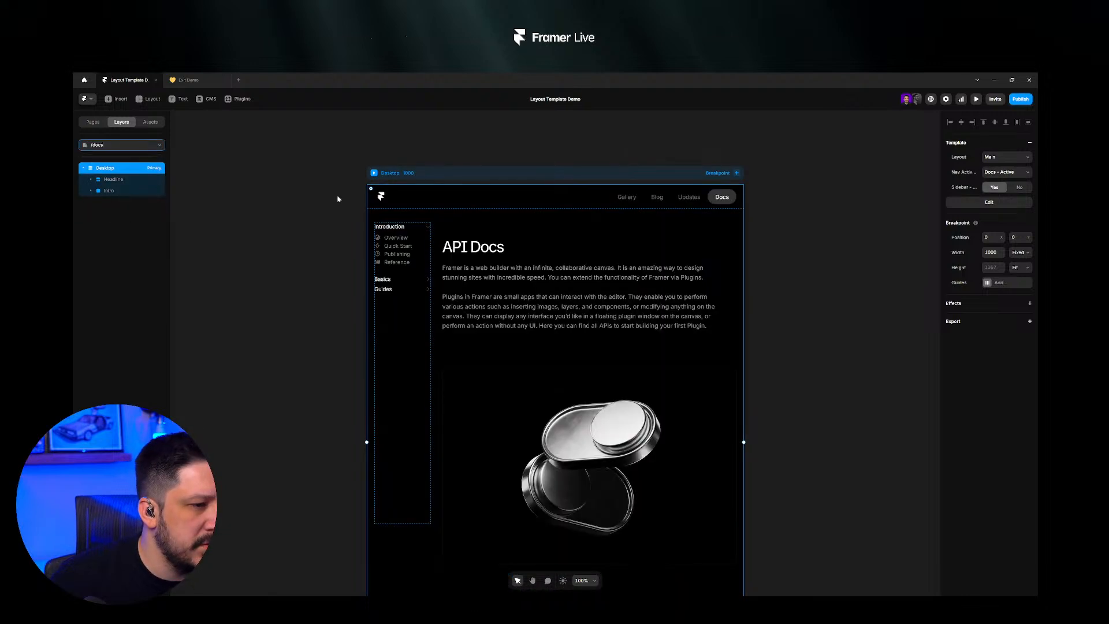
left_click(373, 173)
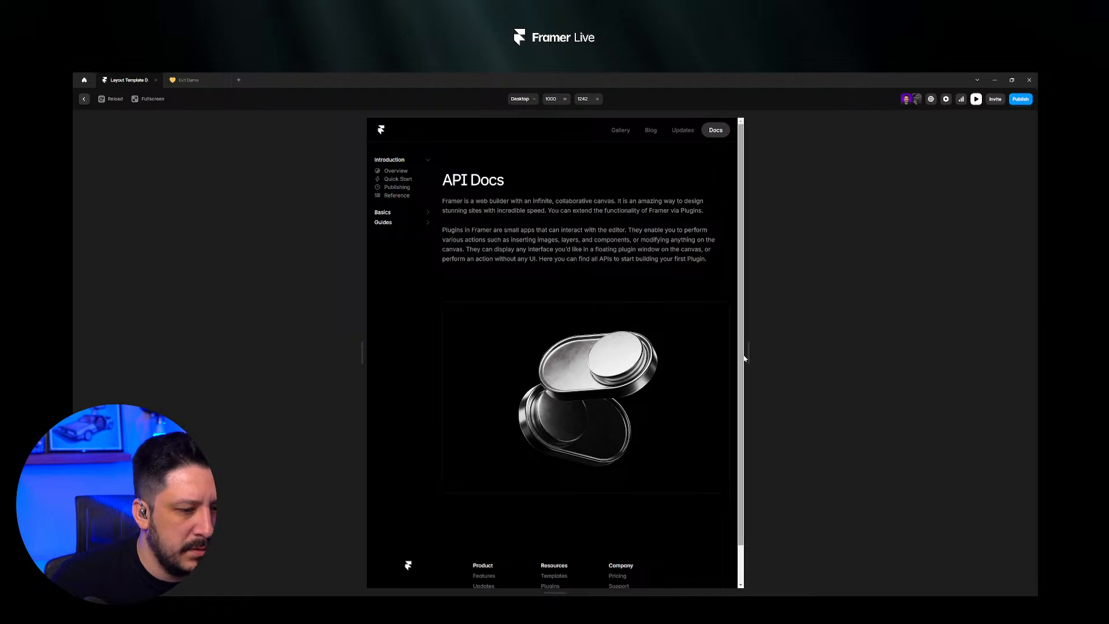
left_click_drag(768, 353, 846, 353)
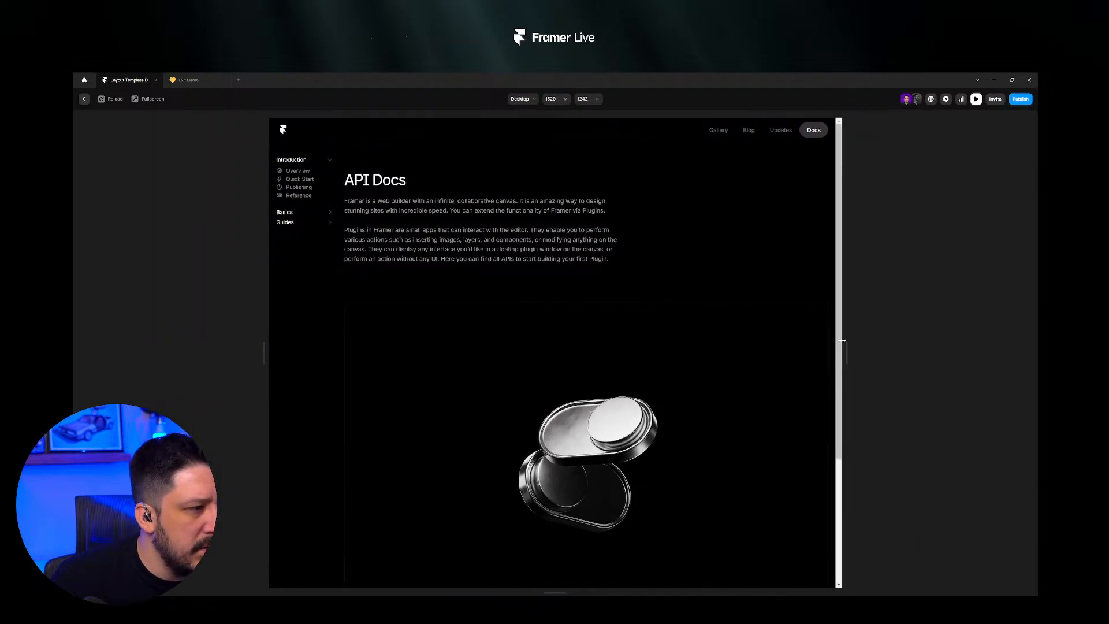
left_click(84, 99)
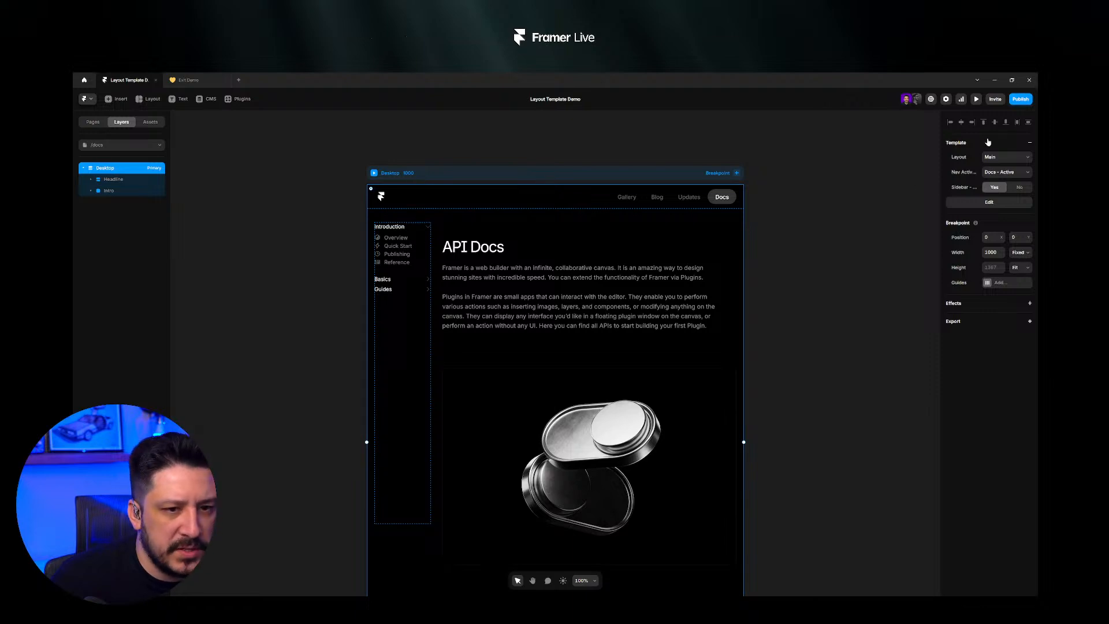
- In the Main template, change the Sidebar's width type to Relative and set the Sidebar - Visible default to Yes
left_click(995, 204)
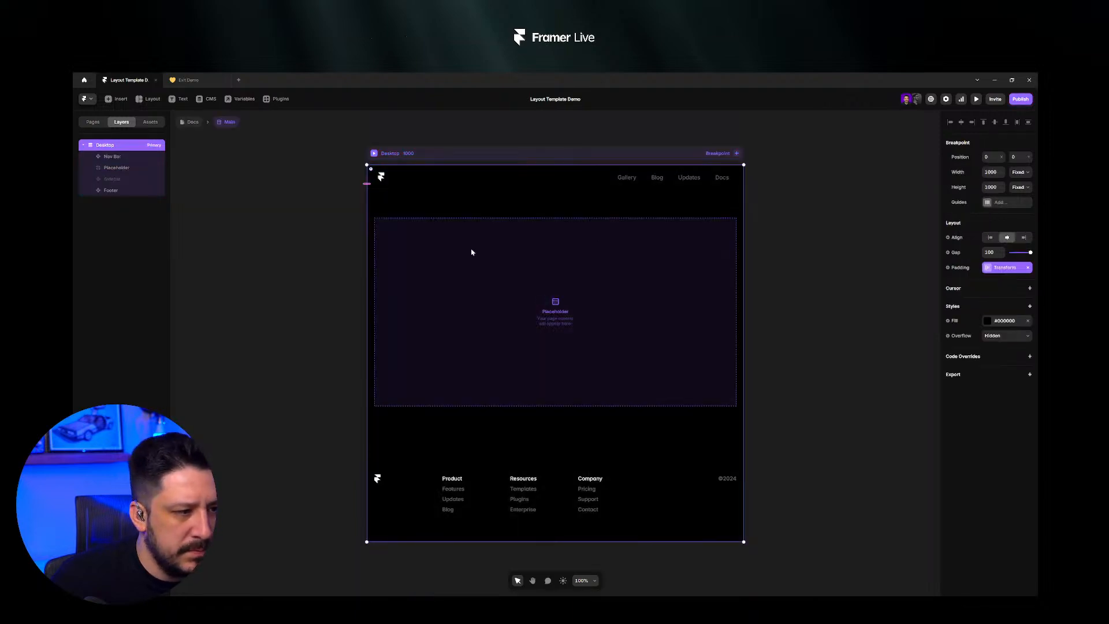
left_click(122, 179)
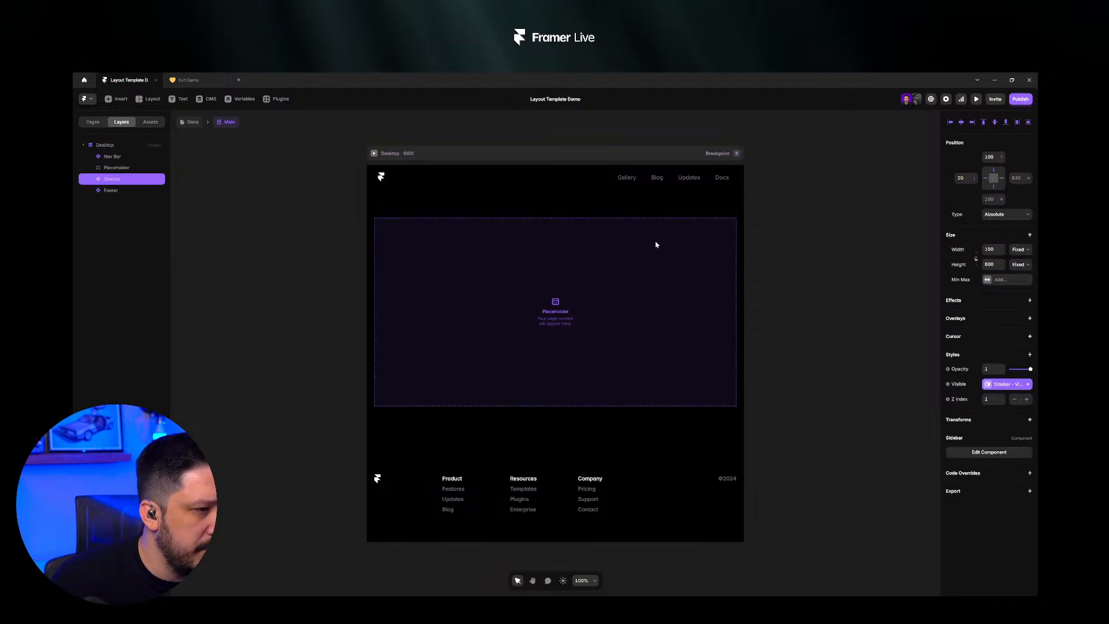
left_click(1019, 251)
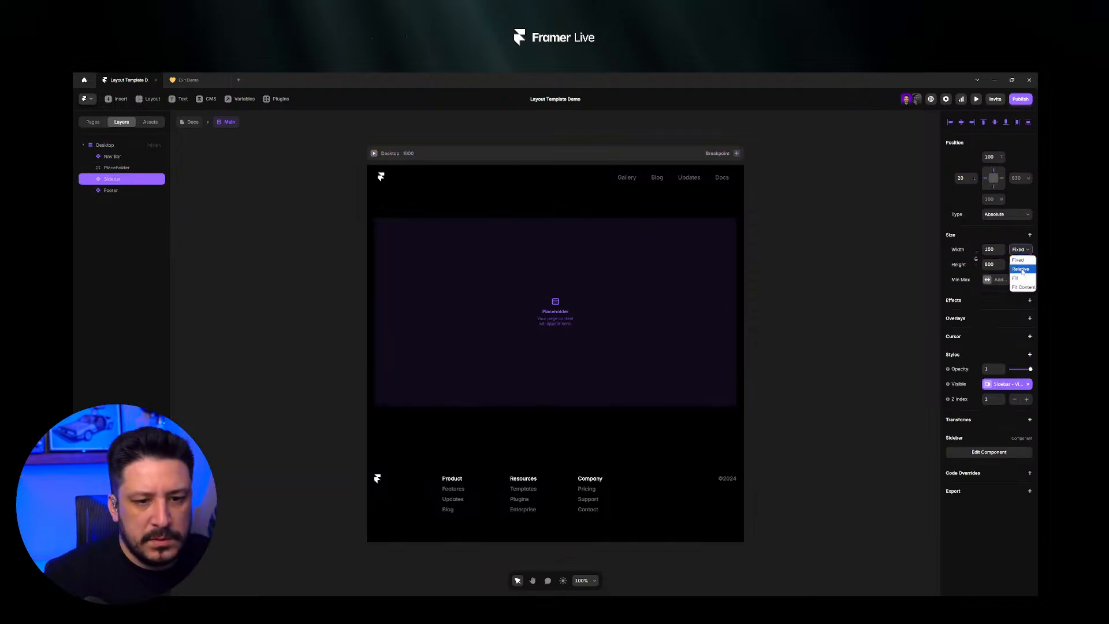
left_click(1022, 270)
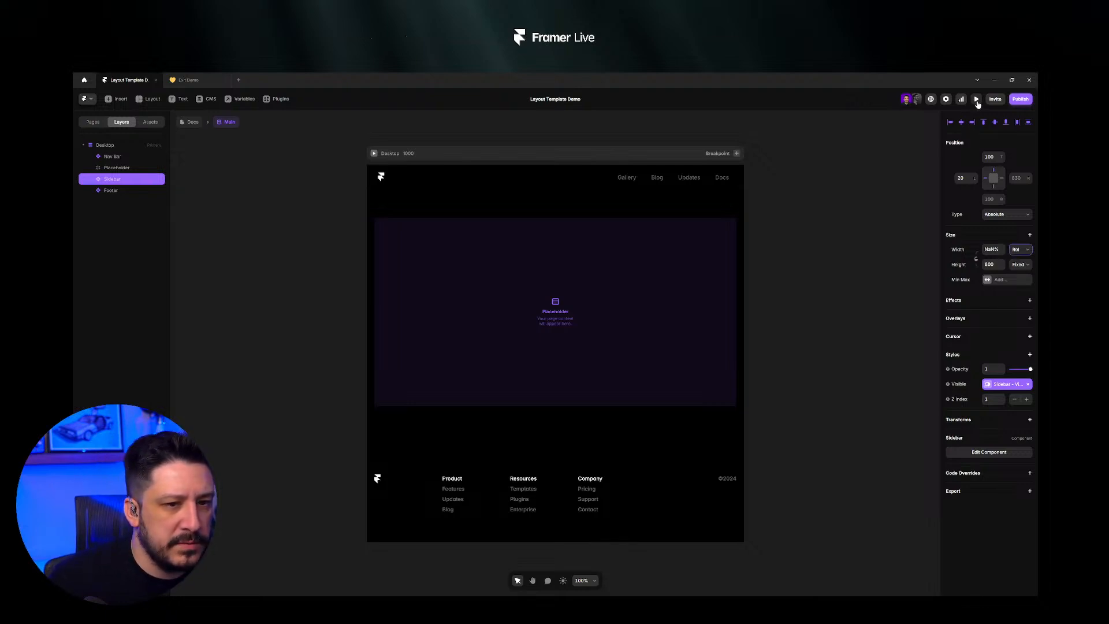
left_click(1011, 390)
left_click(609, 324)
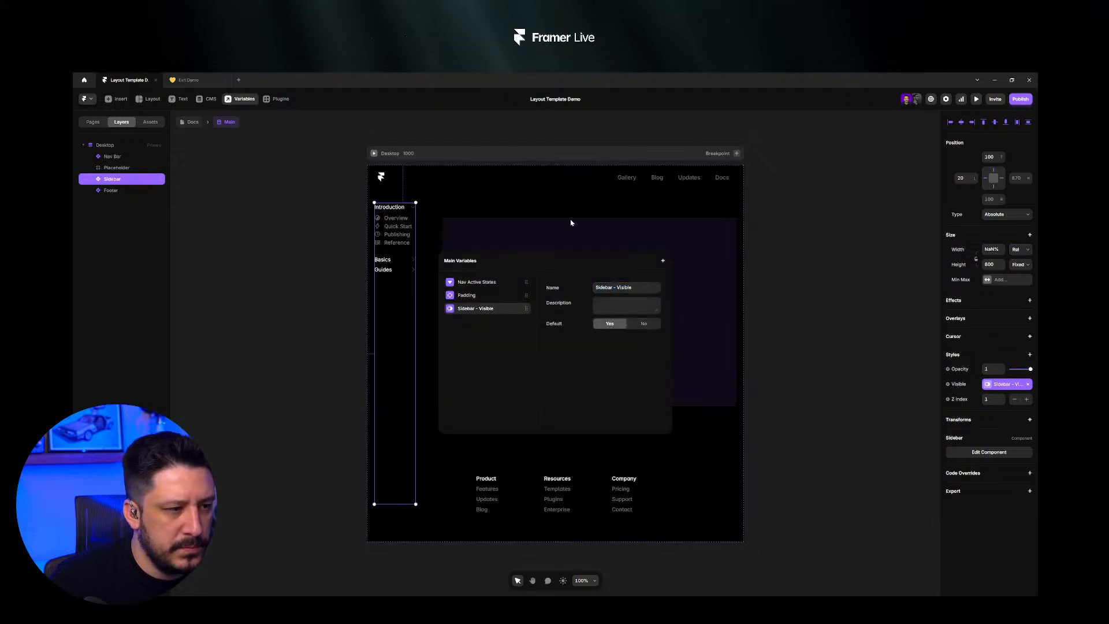
- Try the Sidebar's relative width at 100% and 20%, and settle on 14%
left_click(992, 249)
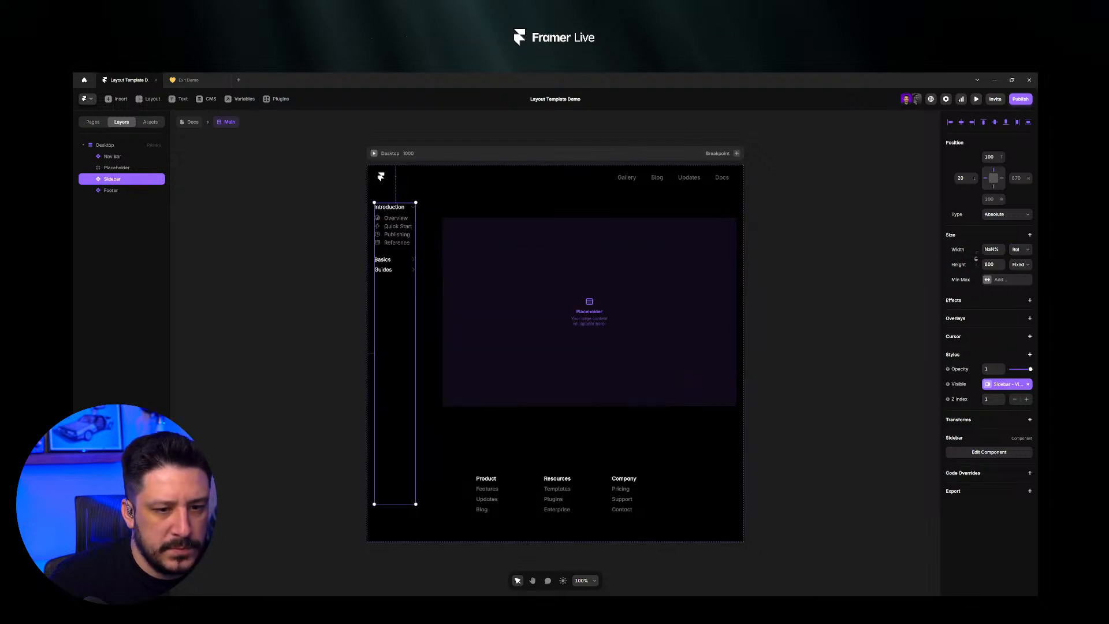
type("100")
key("Return")
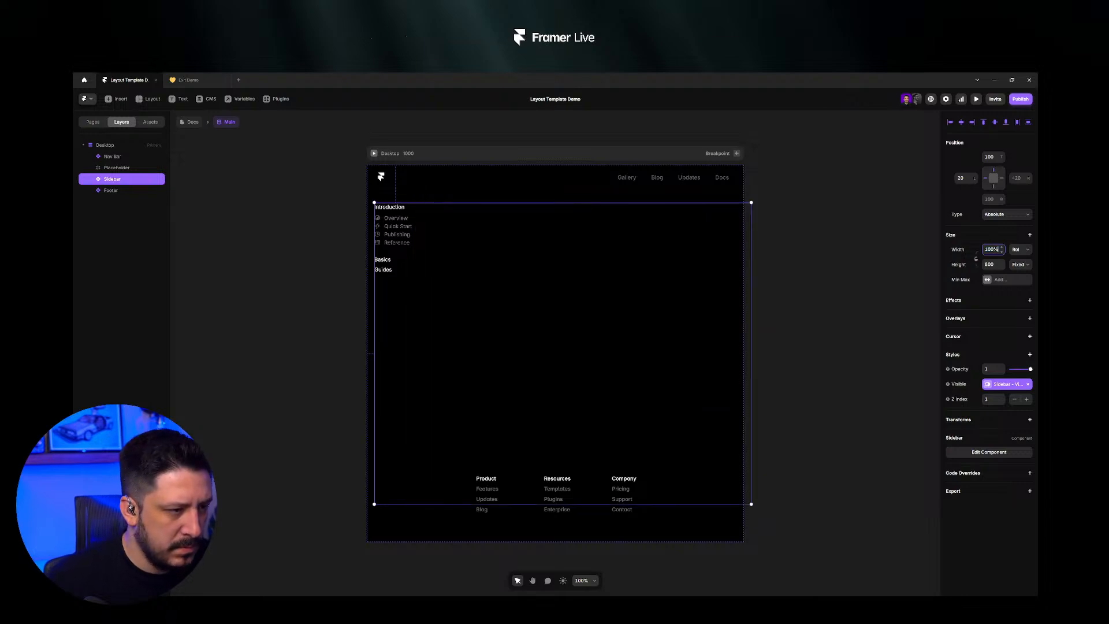
key("Return")
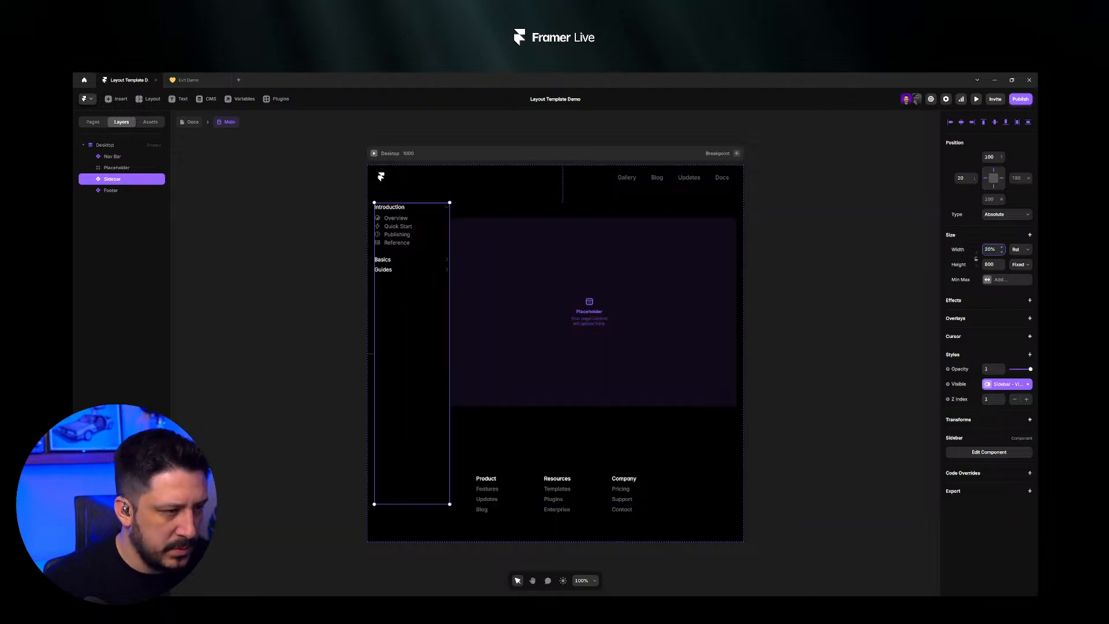
type("14")
key("Return")
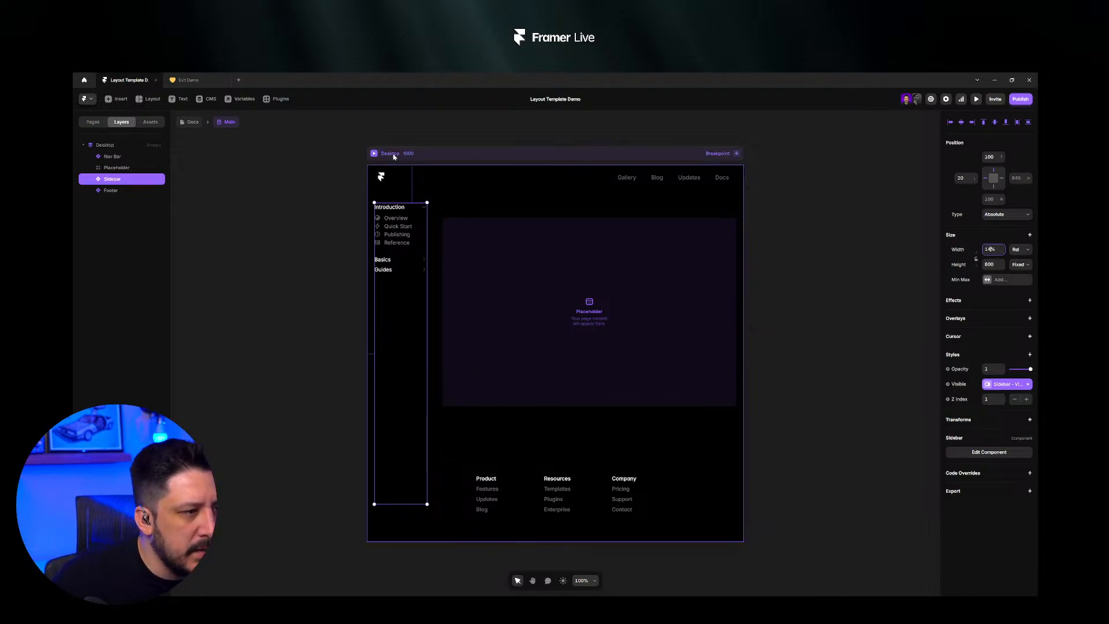
- Preview the Main template and then the /docs page, widening each preview to check the Sidebar's relative width, and return to the canvas
left_click(373, 154)
left_click_drag(761, 348, 842, 332)
left_click(84, 99)
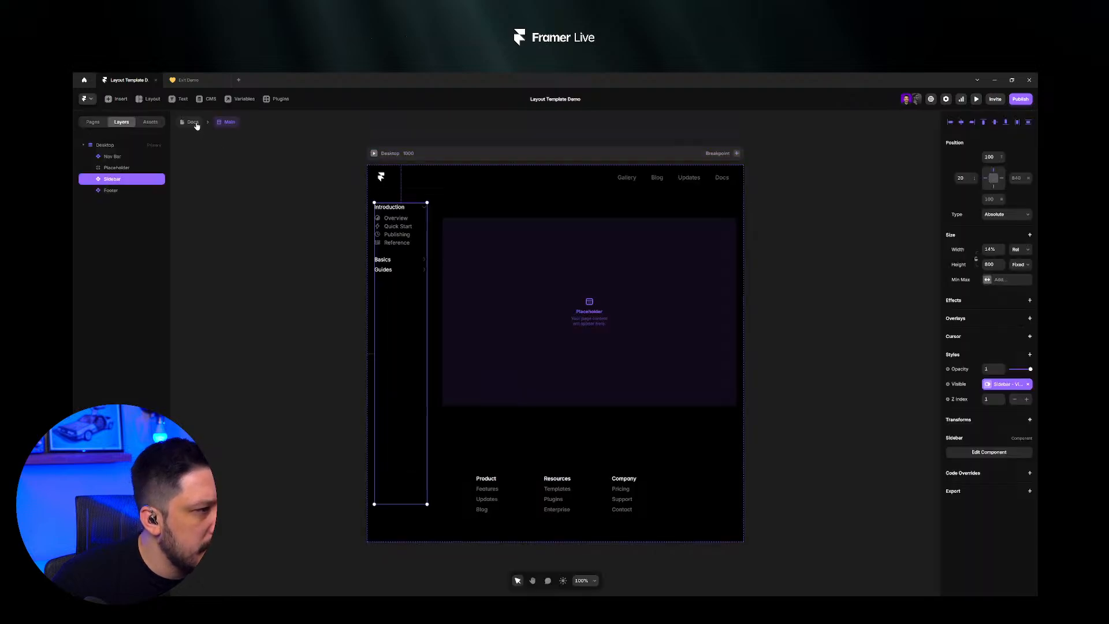
left_click(374, 174)
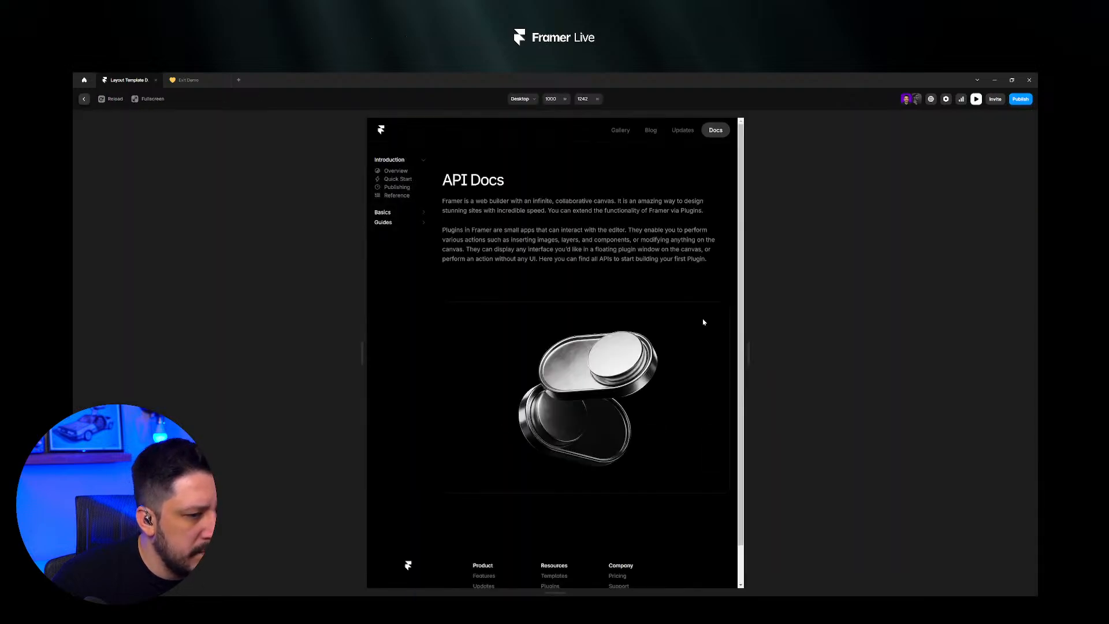
left_click_drag(746, 348, 825, 315)
left_click(84, 100)
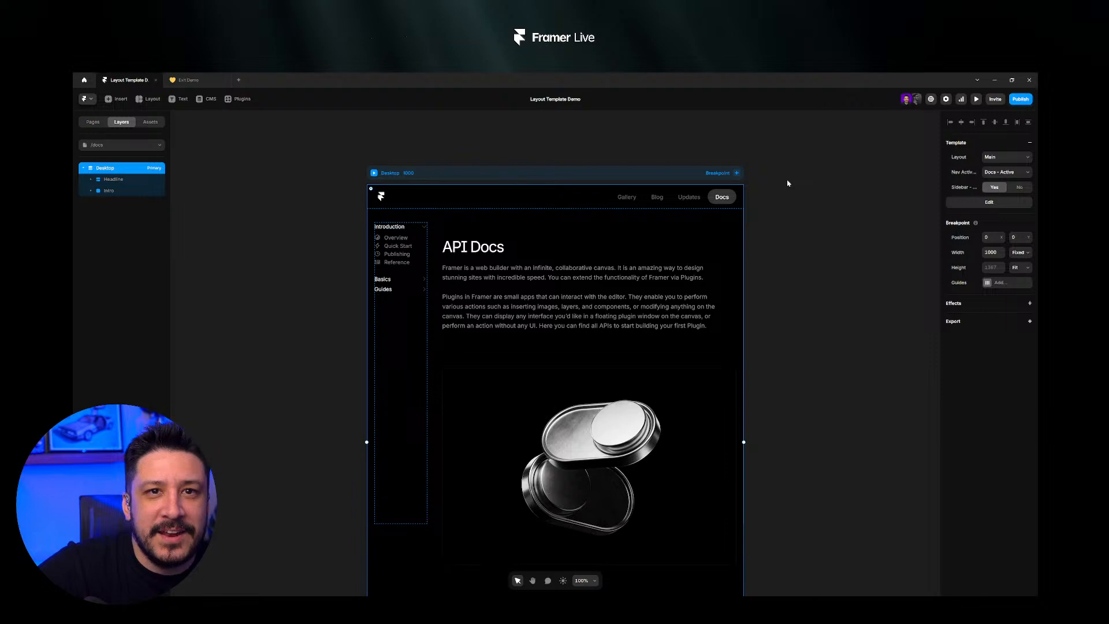
left_click(693, 181)
left_click(629, 176)
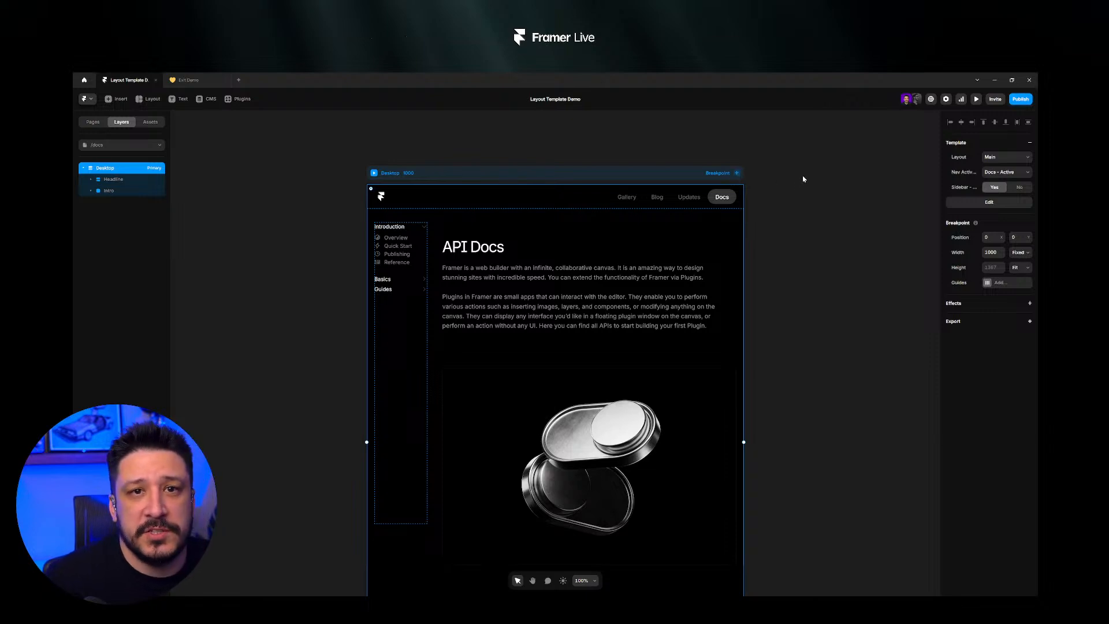
left_click(702, 180)
left_click(710, 173)
left_click(836, 212)
left_click(831, 209)
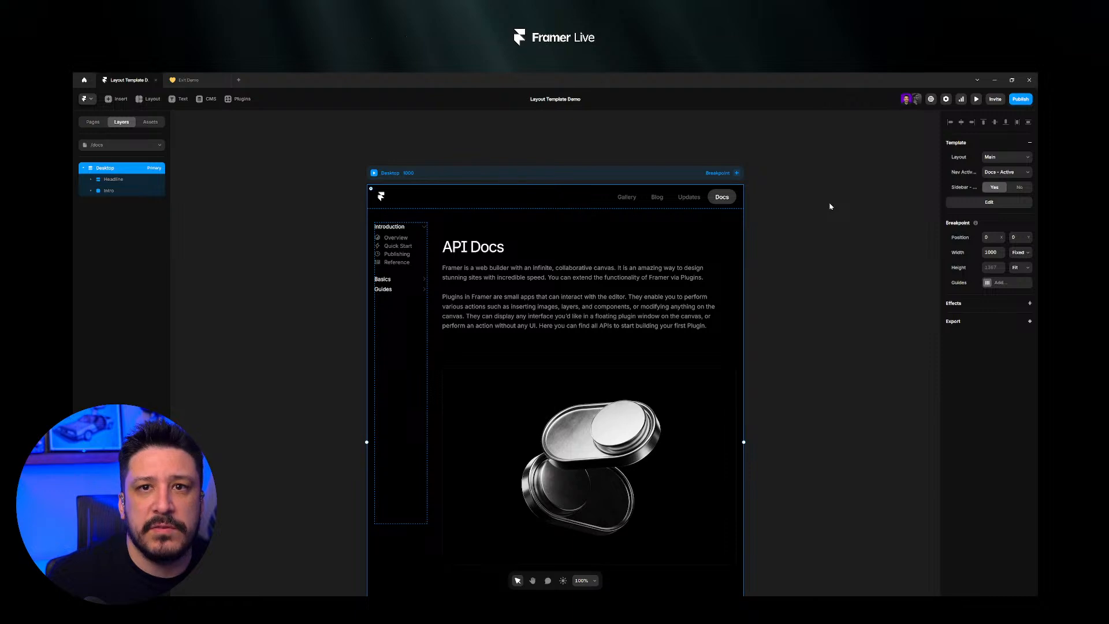
left_click(830, 206)
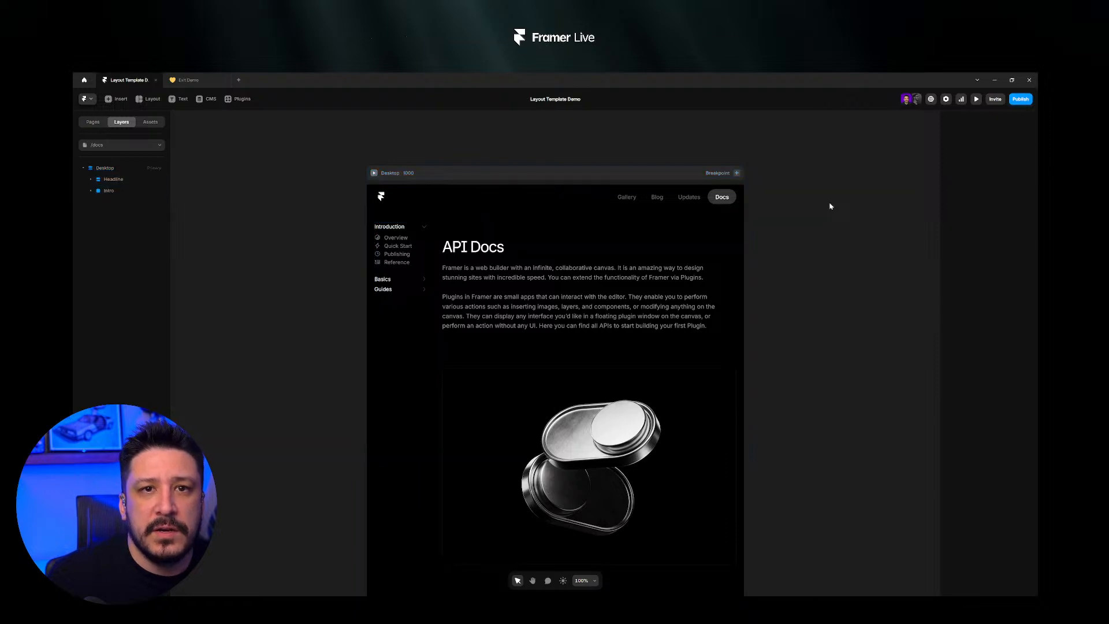
- Edit the Main template from the /docs page and set the Sidebar - Visible variable's default to No
left_click(598, 187)
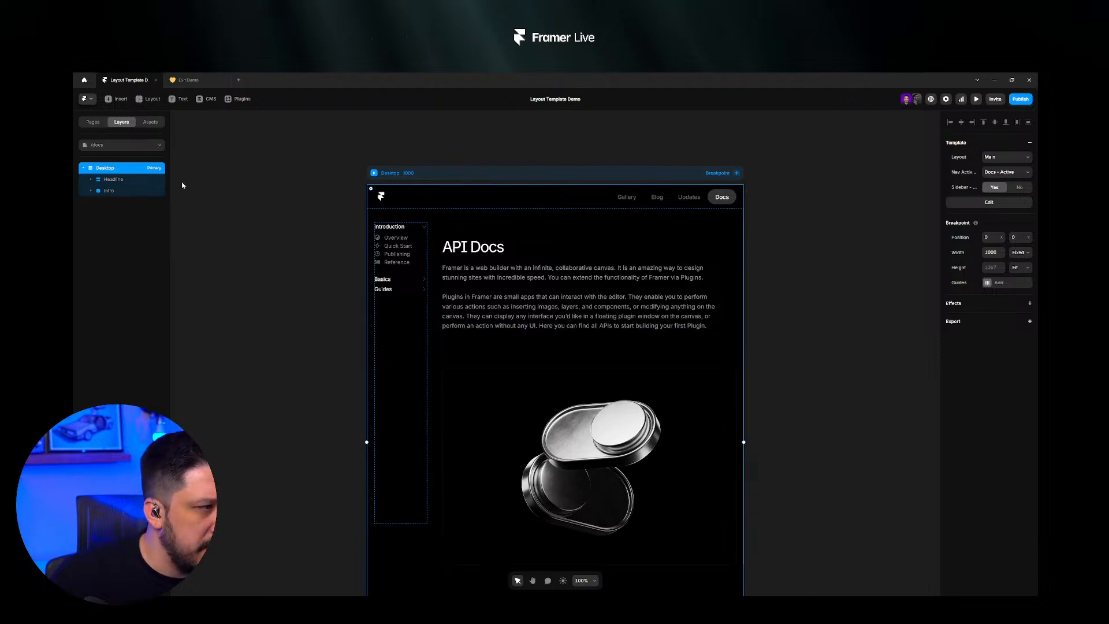
left_click(989, 202)
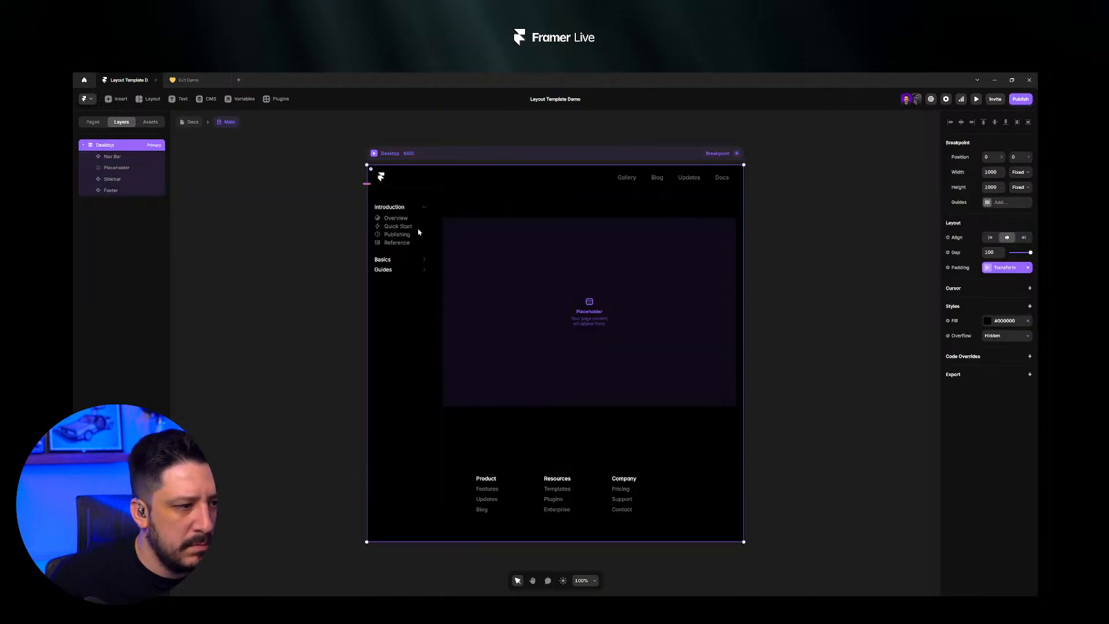
left_click(409, 232)
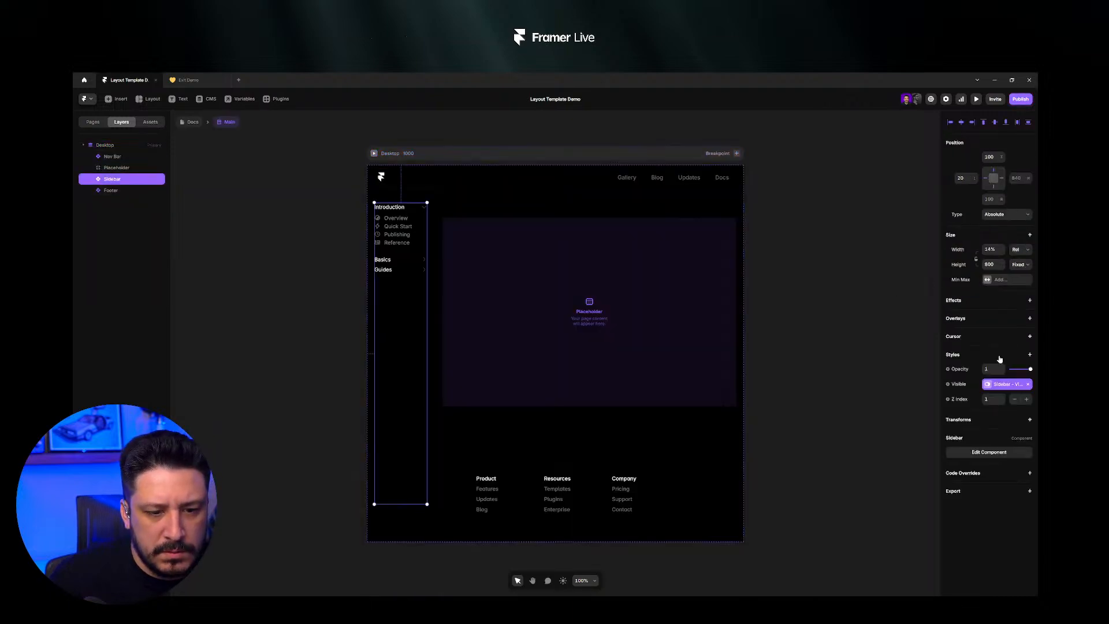
left_click(1003, 386)
left_click(644, 324)
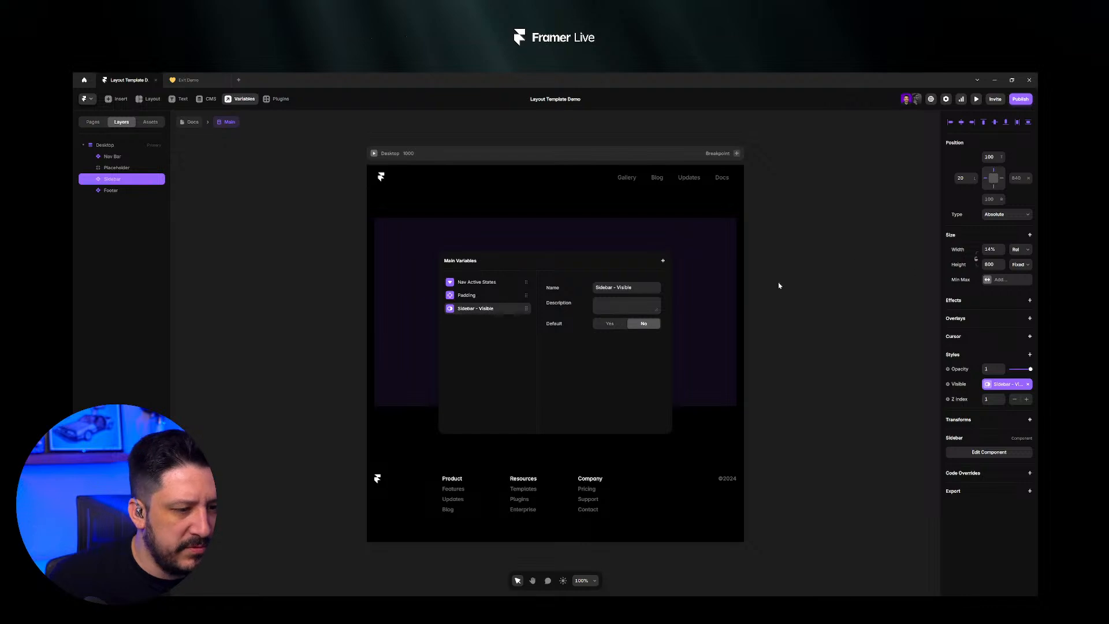
- Change the Sidebar's width type to Fixed with a width of 150, and return to the /docs page
left_click(1016, 248)
left_click(1018, 251)
left_click(1016, 259)
left_click(993, 249)
type("150")
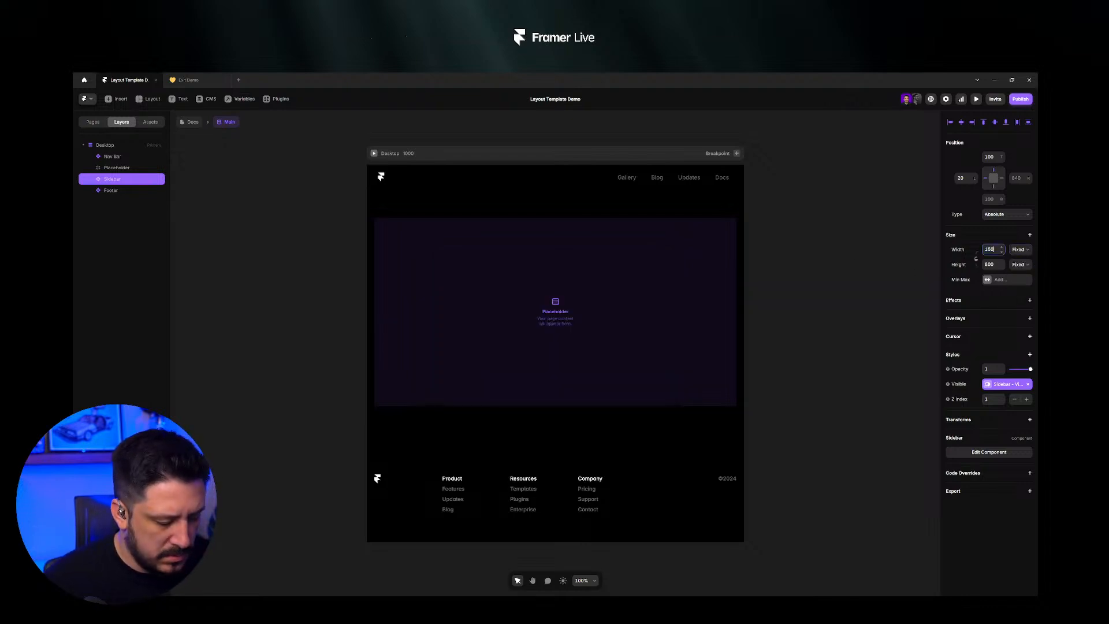
left_click(183, 122)
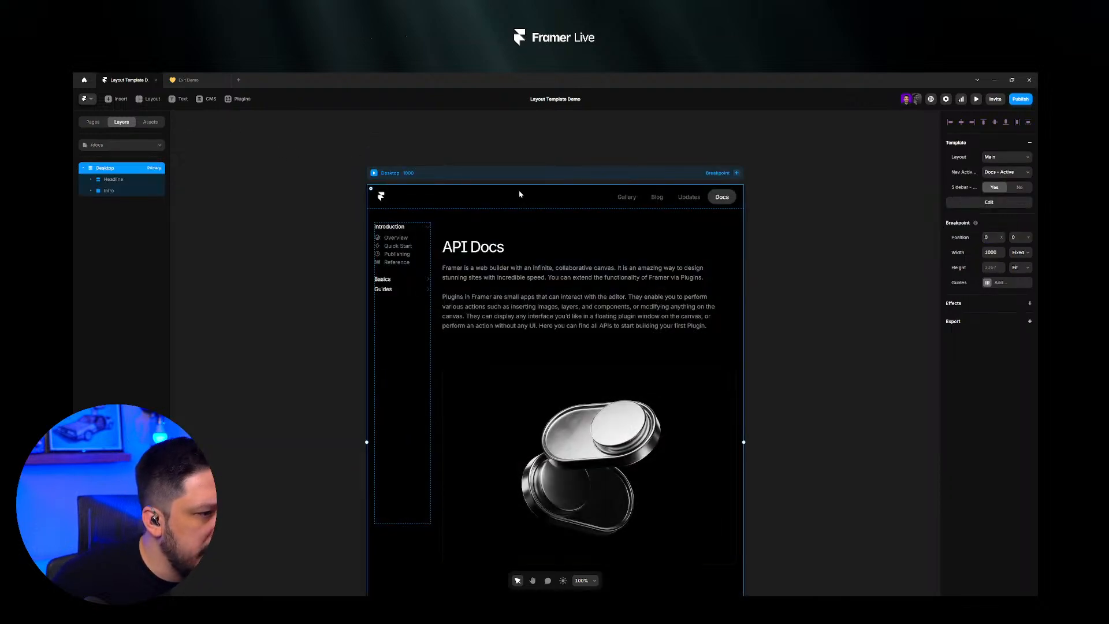
- Switch to the Exit Demo project, preview its Home page and choose Canvas from the App submenu
left_click(193, 80)
left_click(573, 172)
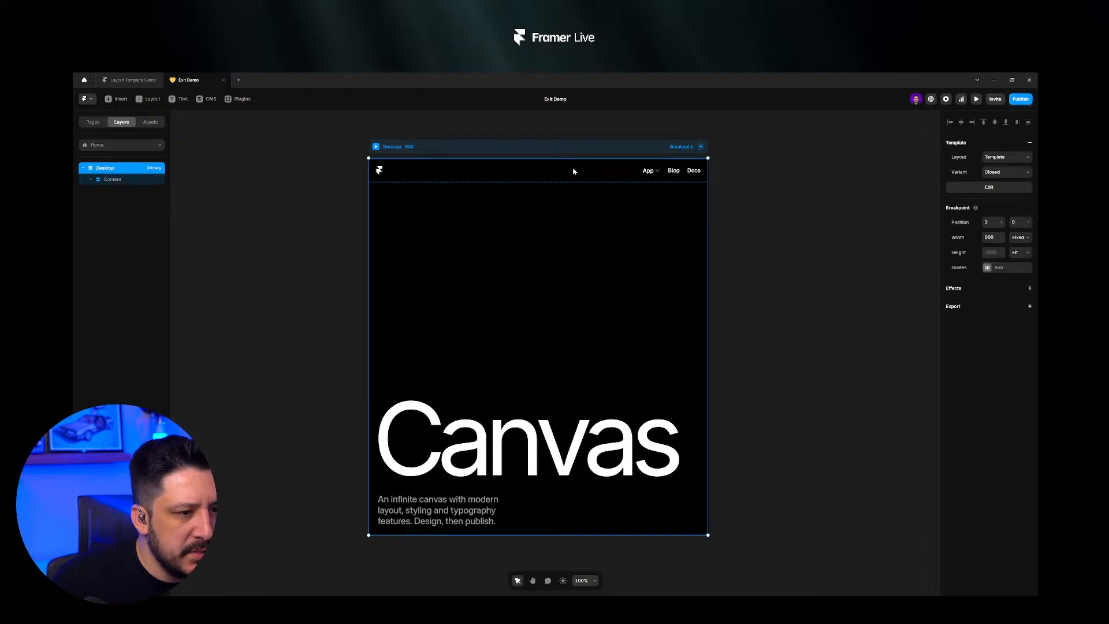
left_click(376, 147)
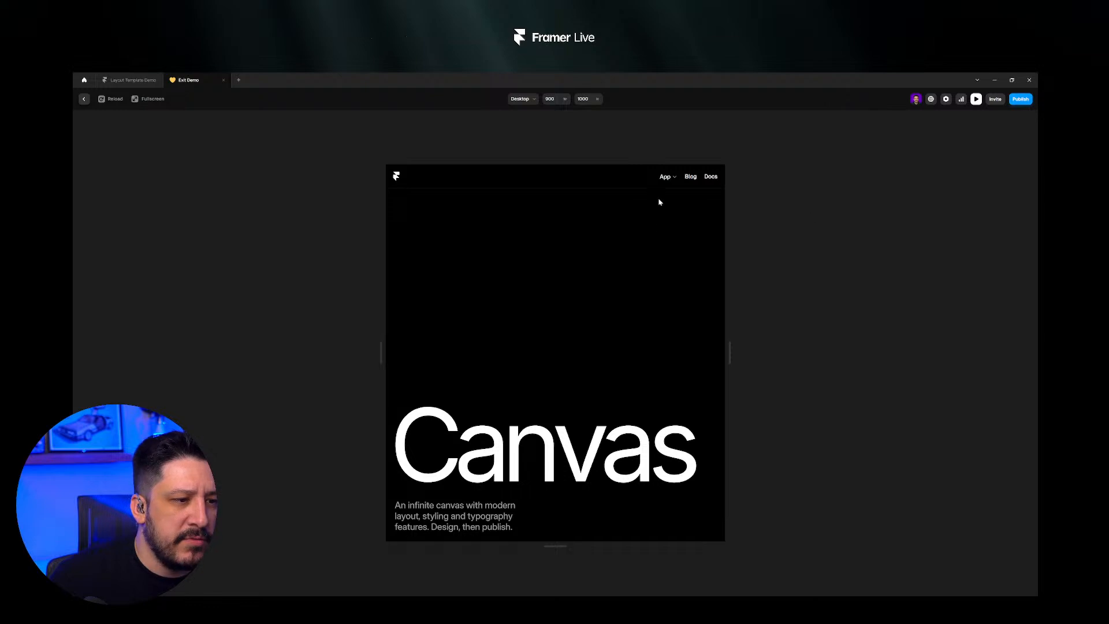
mouse_move(669, 181)
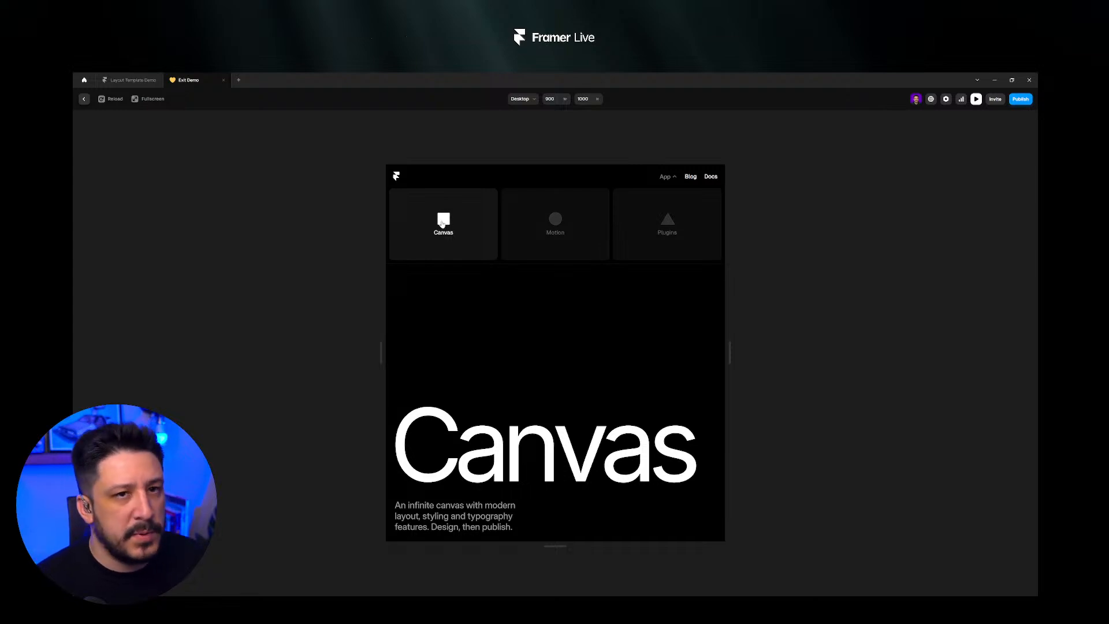
left_click(477, 227)
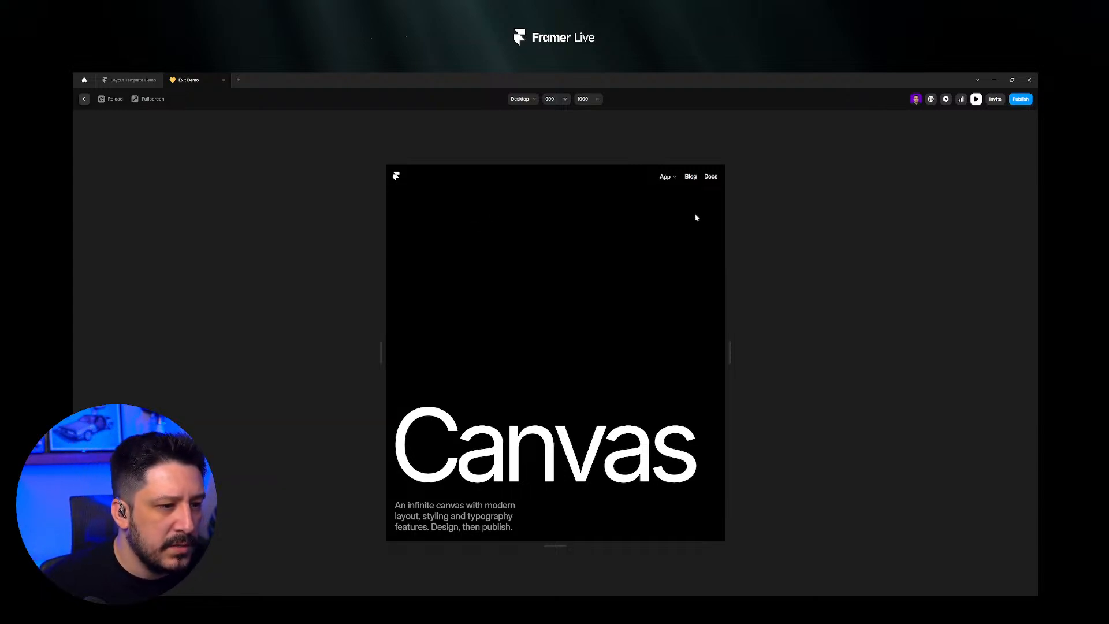
- Move repeatedly between the Motion, Plugins and Canvas pages through the App submenu to check the navigation's exit behaviour, and leave the preview
left_click(665, 177)
left_click(599, 217)
left_click(664, 176)
left_click(662, 222)
left_click(665, 177)
left_click(511, 239)
left_click(661, 179)
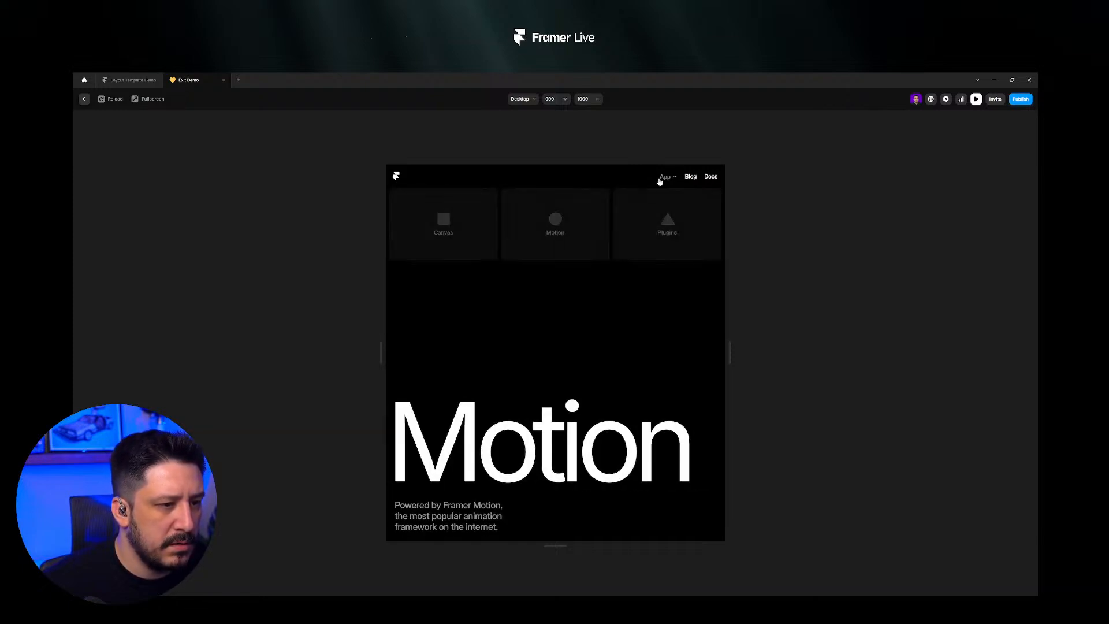
left_click(451, 228)
left_click(664, 178)
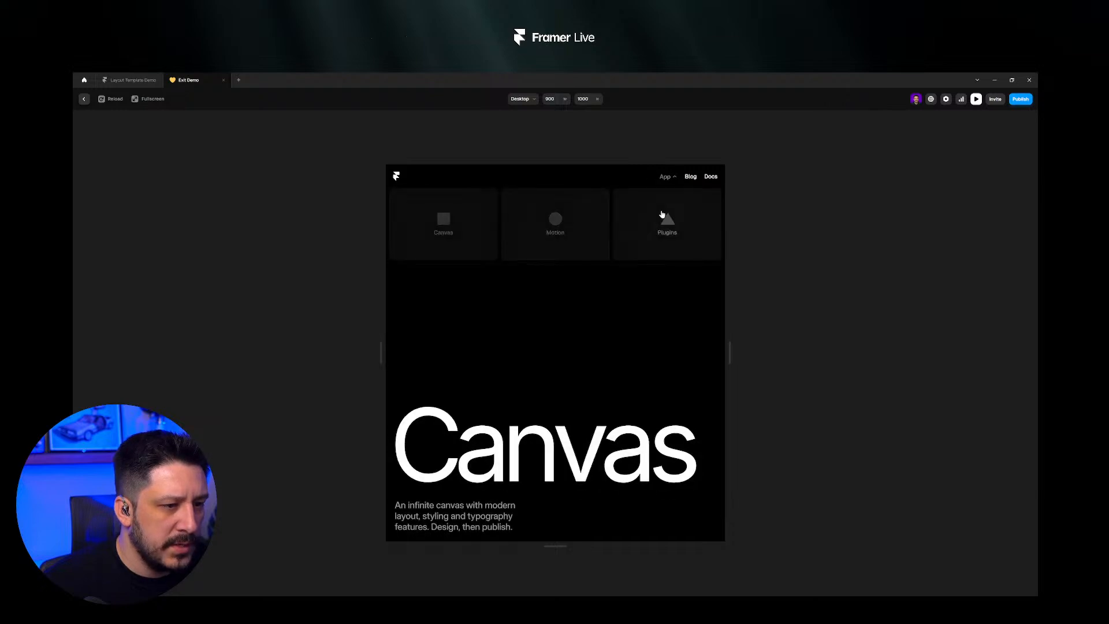
left_click(665, 218)
left_click(666, 179)
left_click(580, 220)
left_click(664, 176)
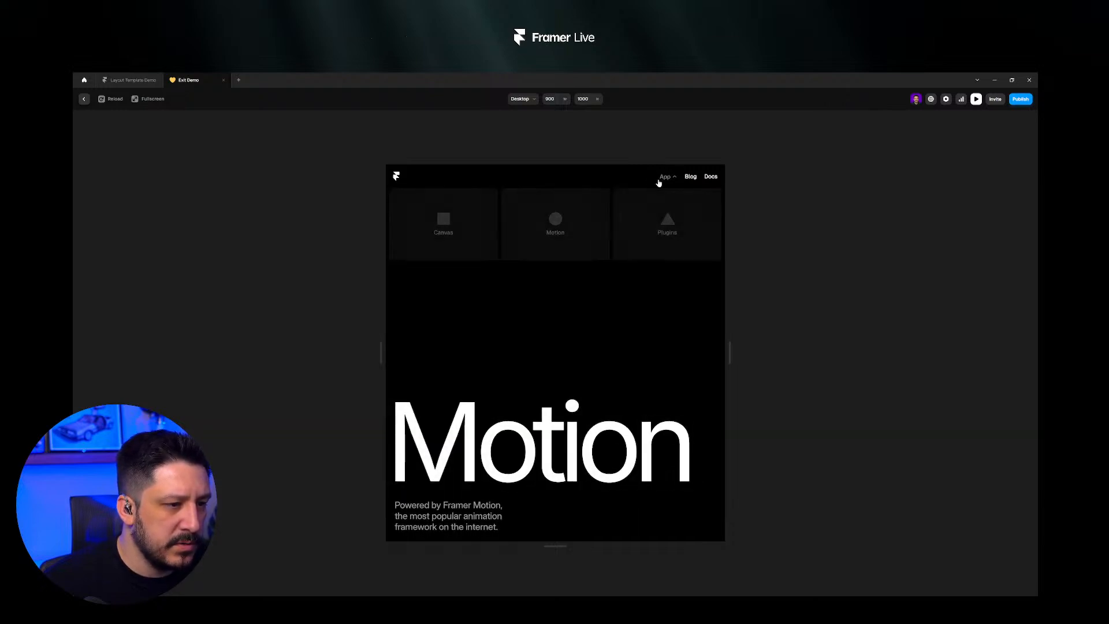
left_click(443, 225)
left_click(661, 179)
left_click(659, 220)
left_click(666, 179)
left_click(595, 213)
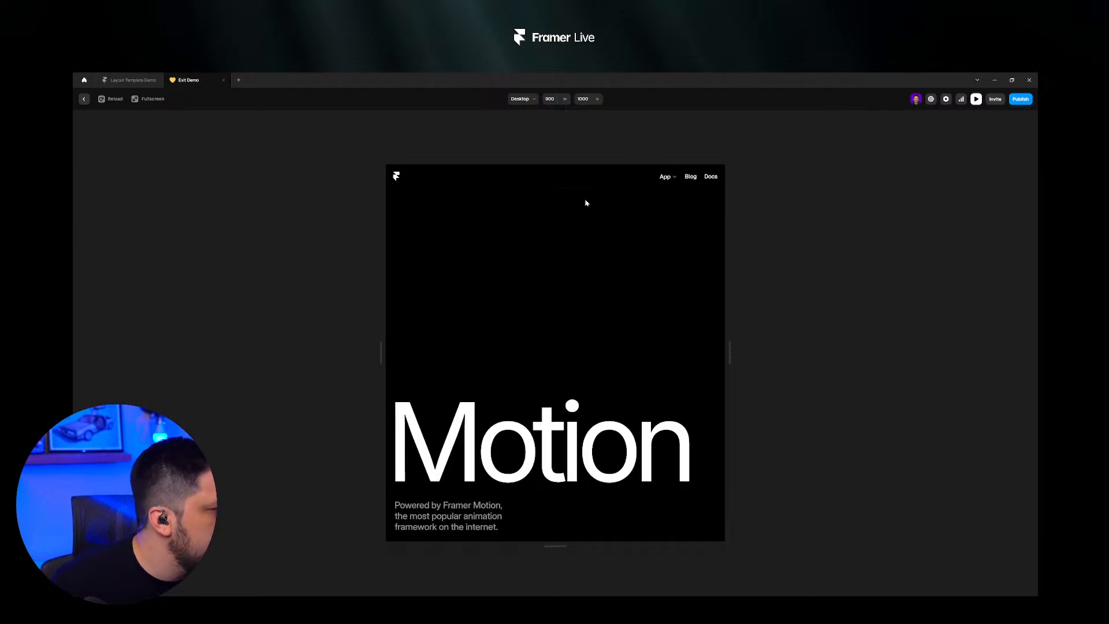
left_click(664, 178)
left_click(476, 224)
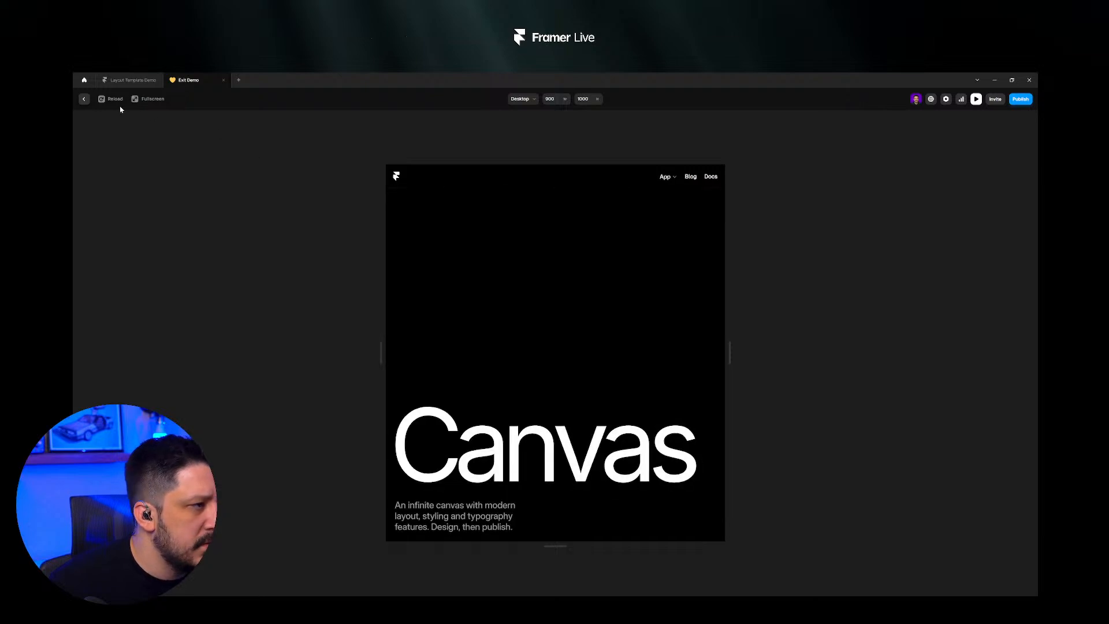
left_click(84, 99)
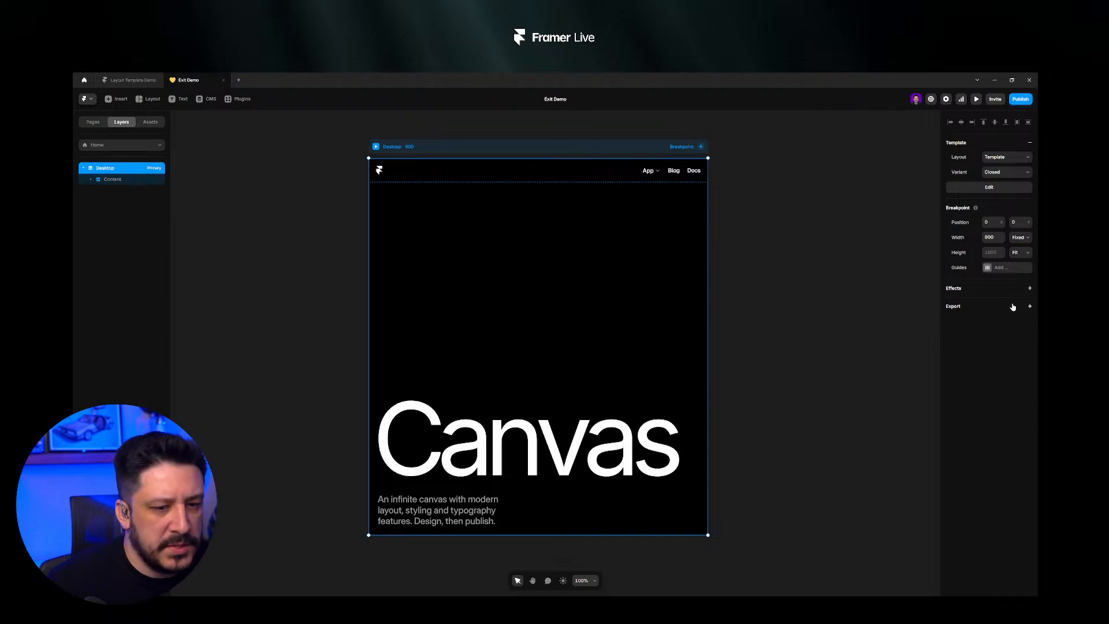
- Open the Exit Demo layout template and its Navigation component for editing, with the Default and Closed variants in view
left_click(991, 188)
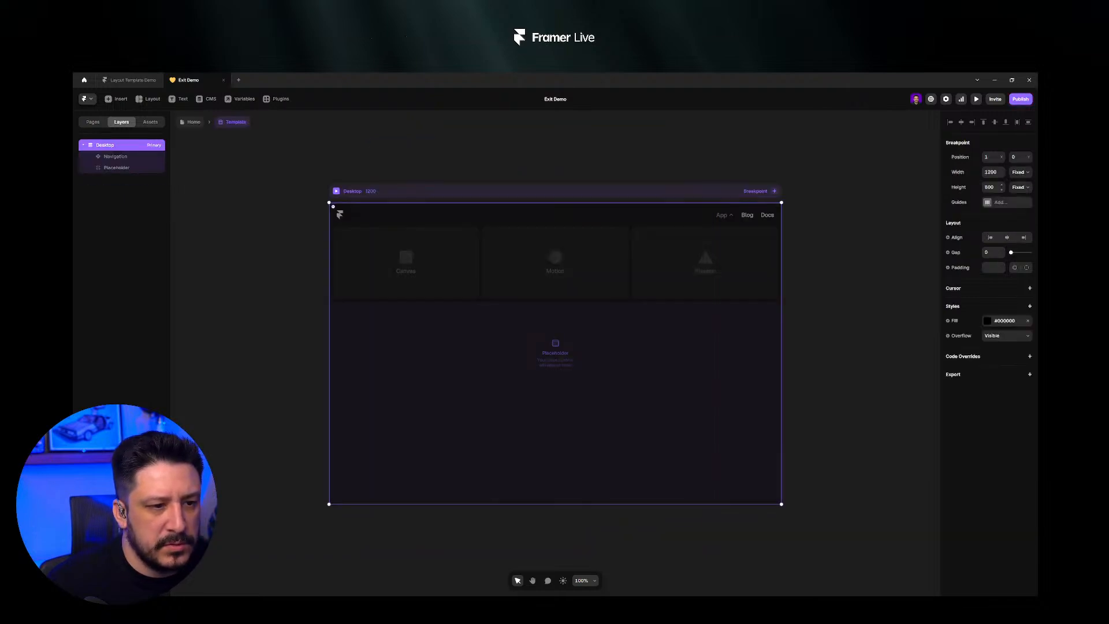
left_click(489, 221)
left_click(990, 485)
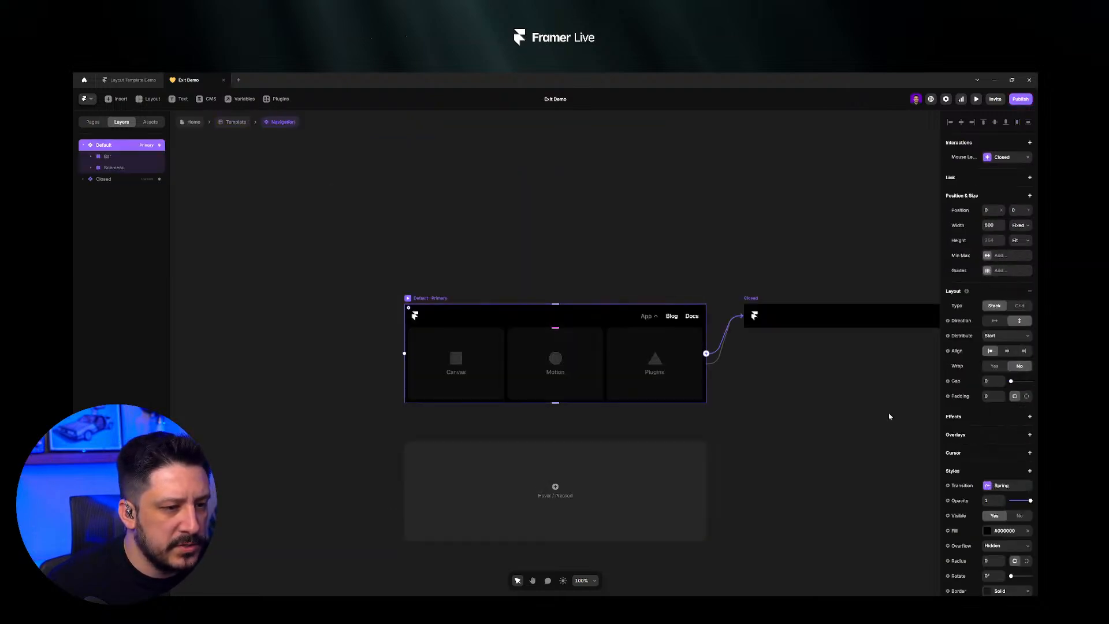
left_click(624, 258)
left_click_drag(764, 258, 586, 168)
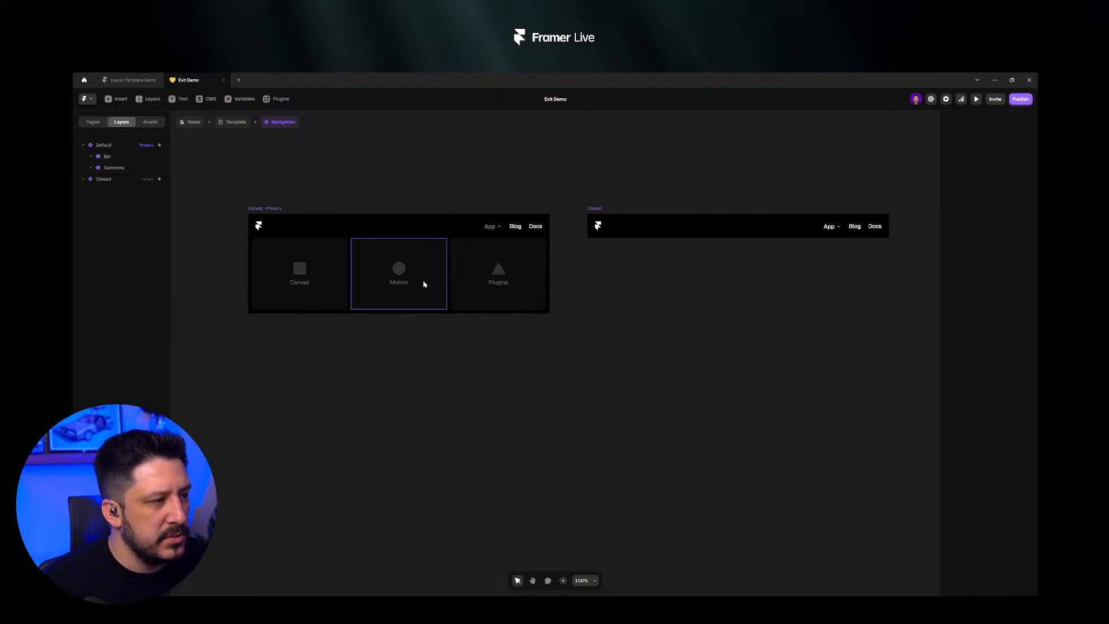
- Examine the Motion, Canvas and Plugins cards in the Default variant, and open the Plugins card's Click interaction settings
left_click(397, 283)
left_click(291, 273)
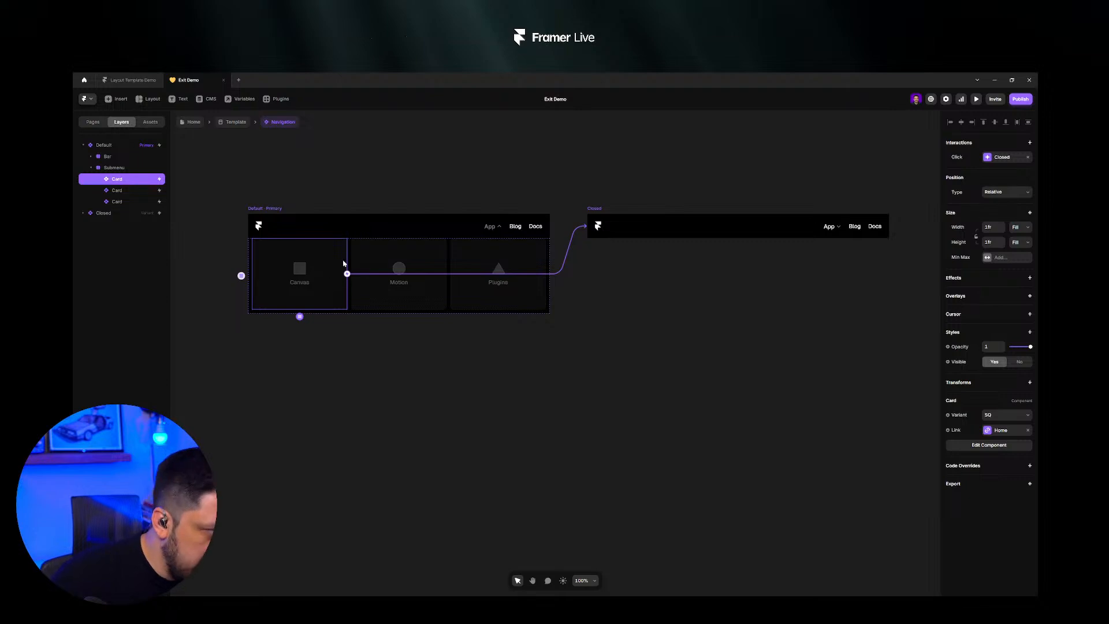
left_click(421, 259)
left_click(477, 272)
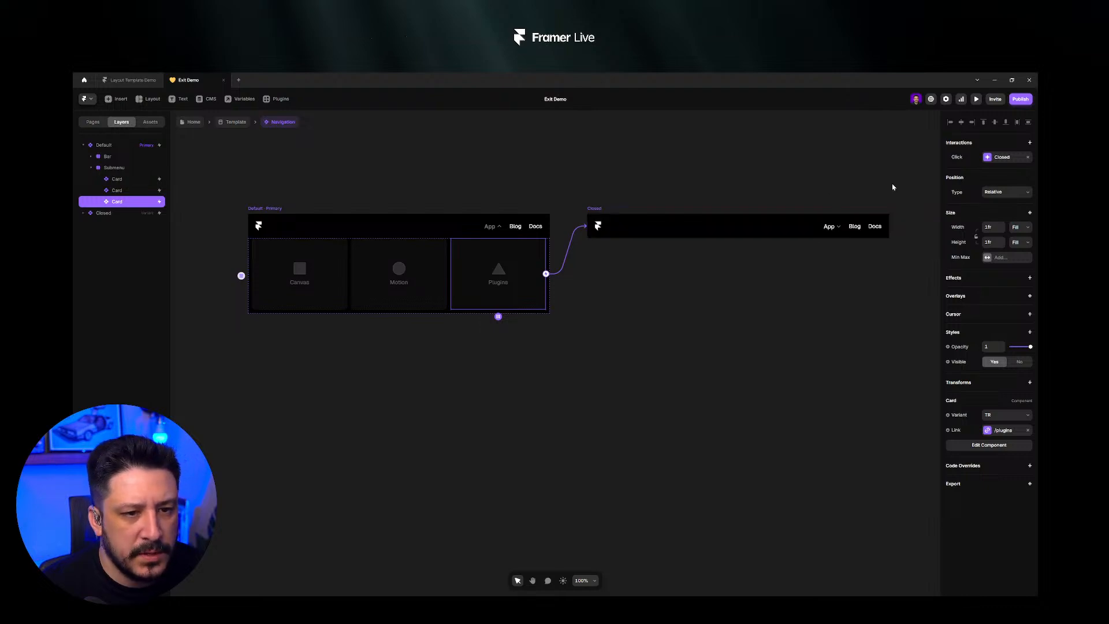
left_click(1006, 160)
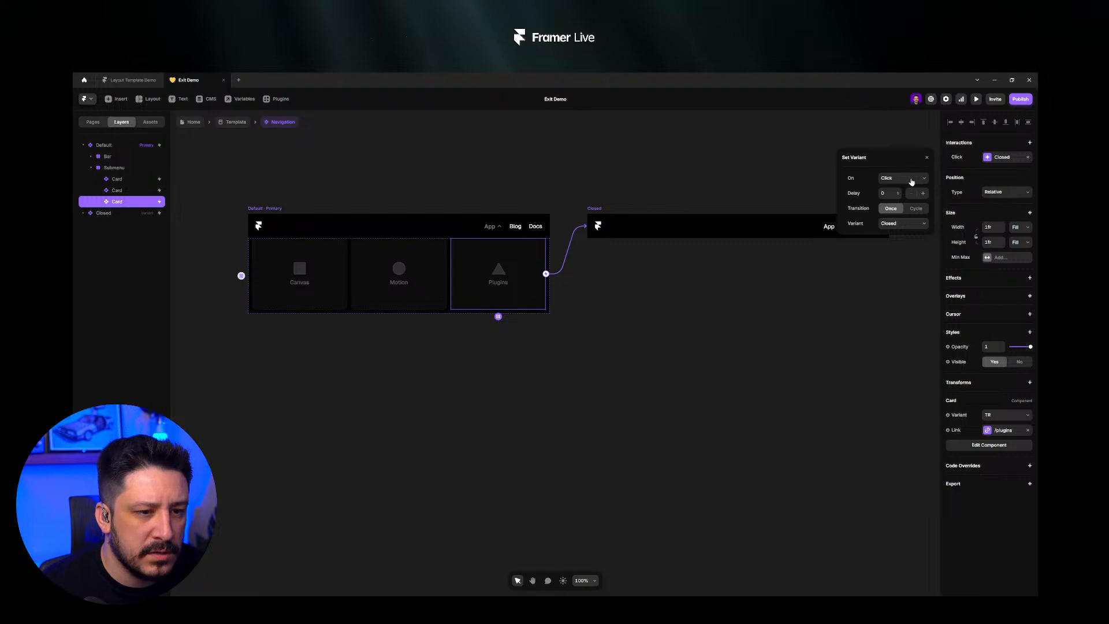
- Inspect the Enter interaction of the App trigger in the Closed variant, and close its settings
left_click(600, 210)
left_click(828, 230)
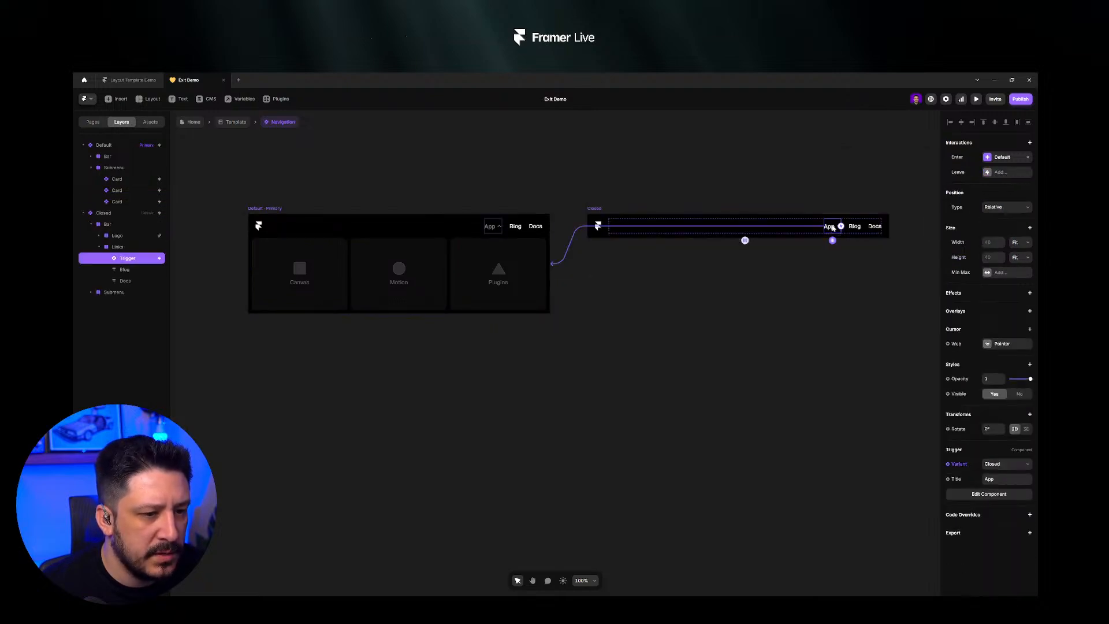
left_click(1002, 157)
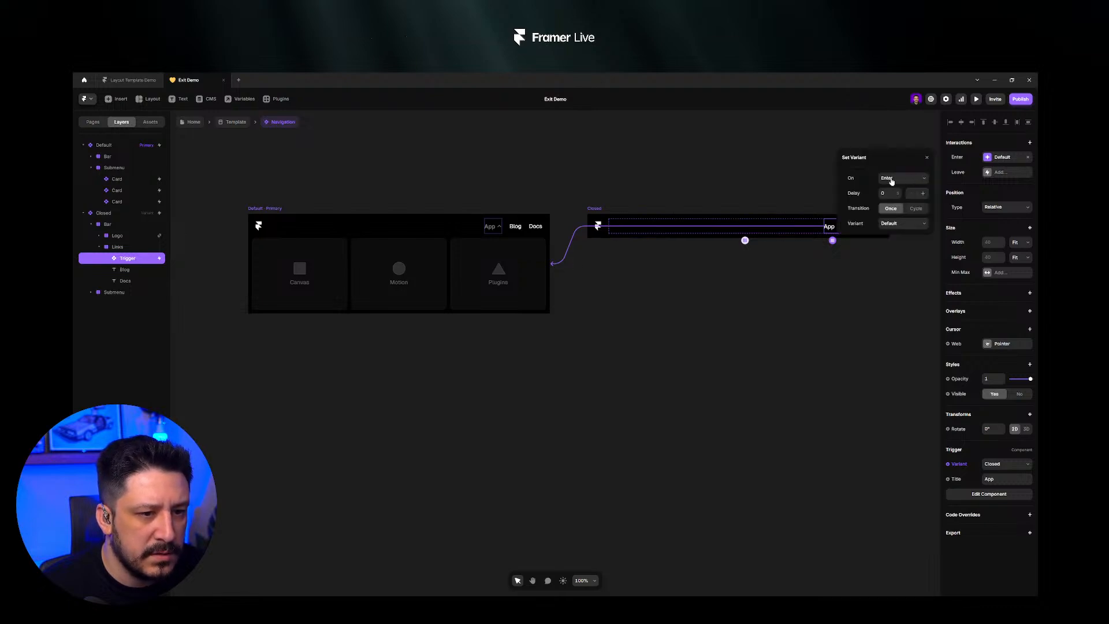
left_click(783, 176)
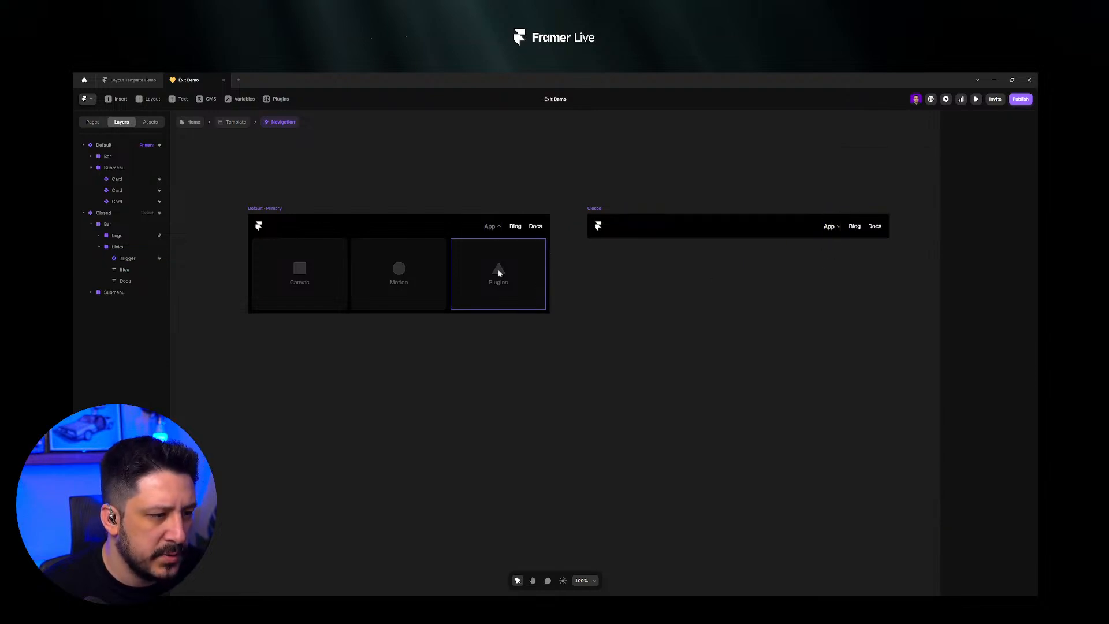
- Check the Default variant's links and mouse leave interaction, and preview the Navigation component to try its Plugins and Motion cards
left_click(492, 225)
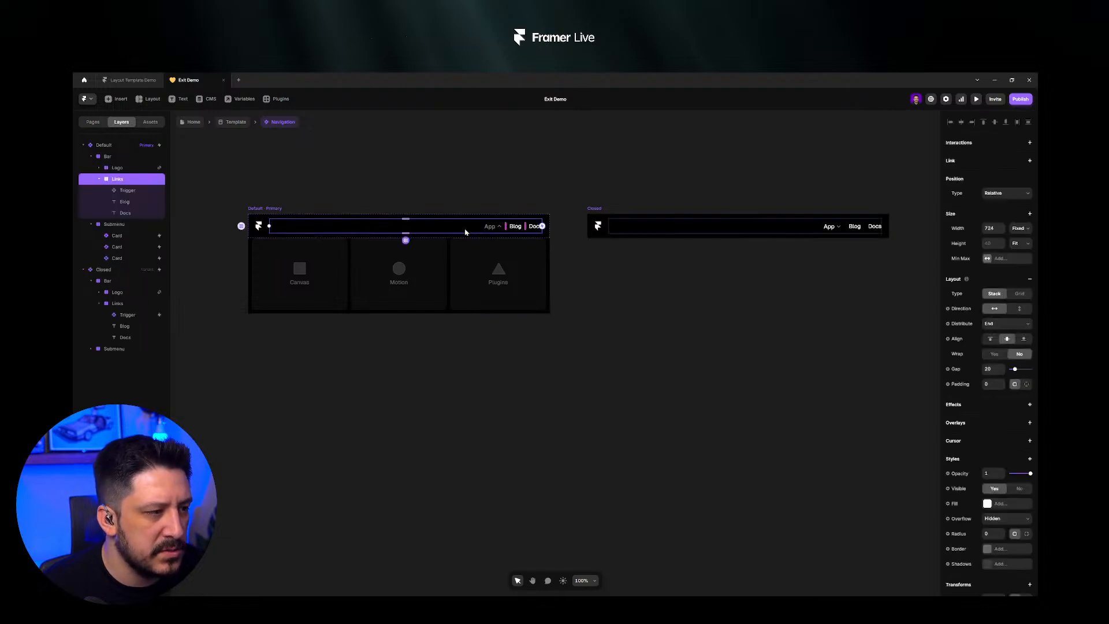
left_click(296, 214)
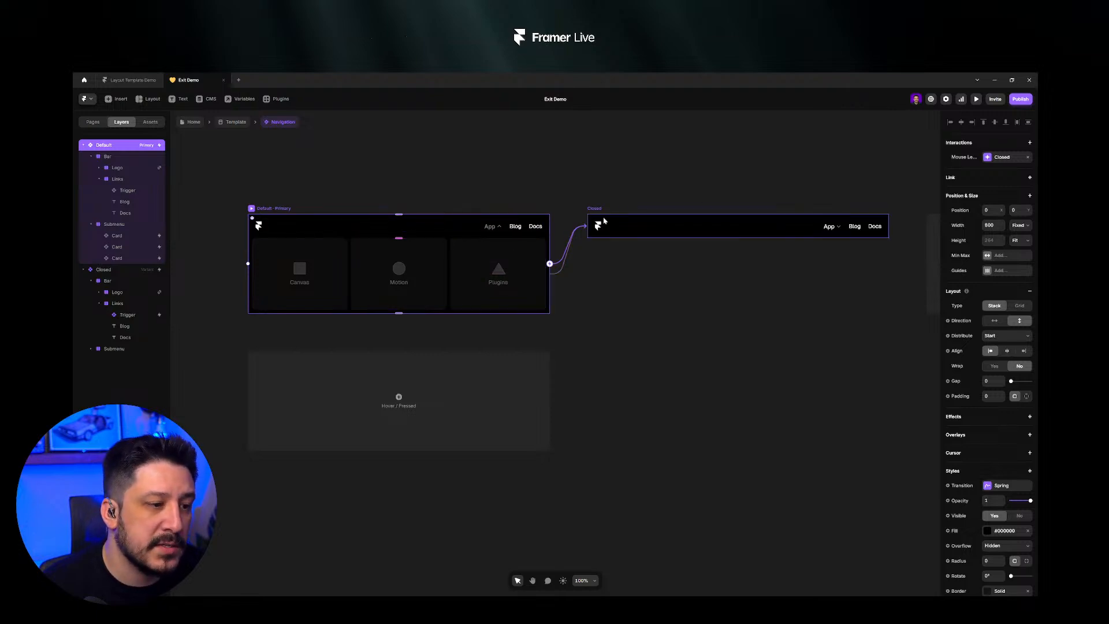
key("ctrl+p")
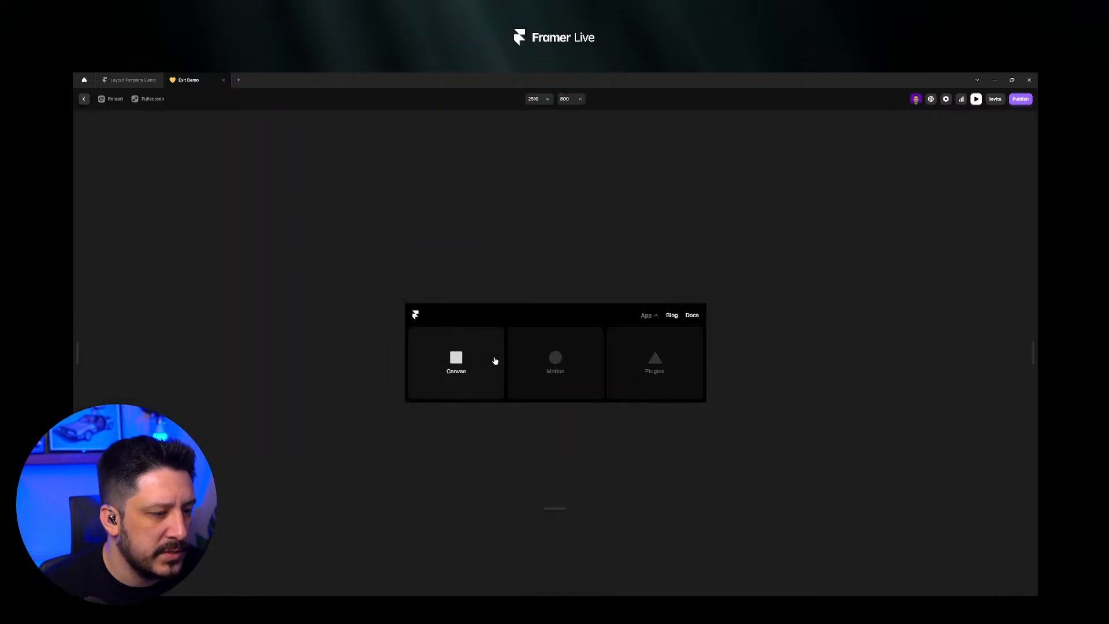
left_click(655, 357)
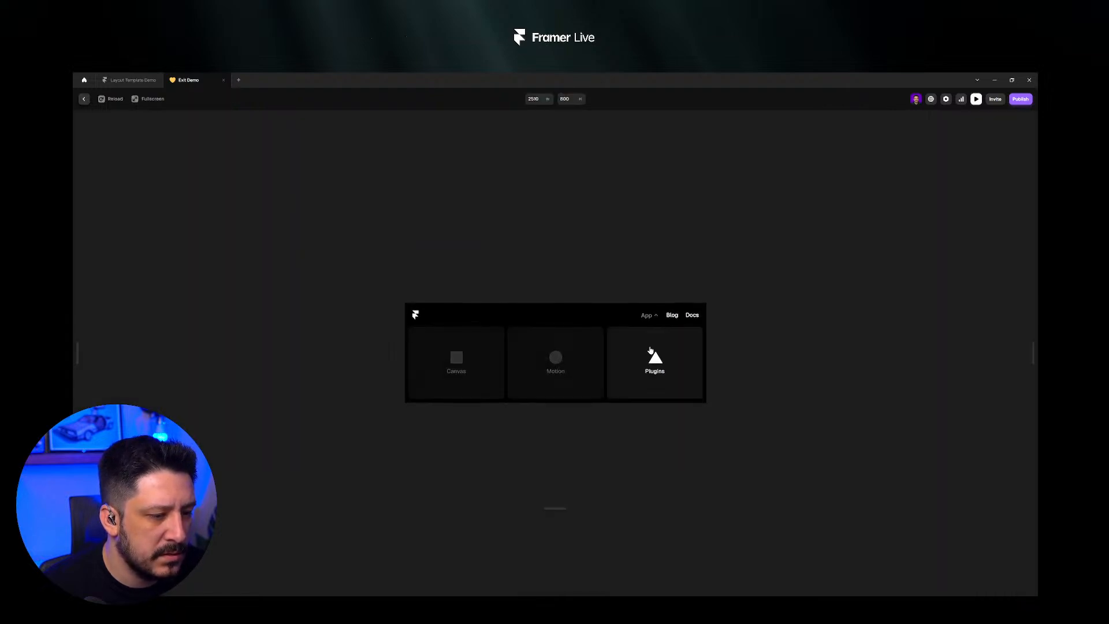
left_click(581, 369)
left_click(648, 356)
left_click(648, 357)
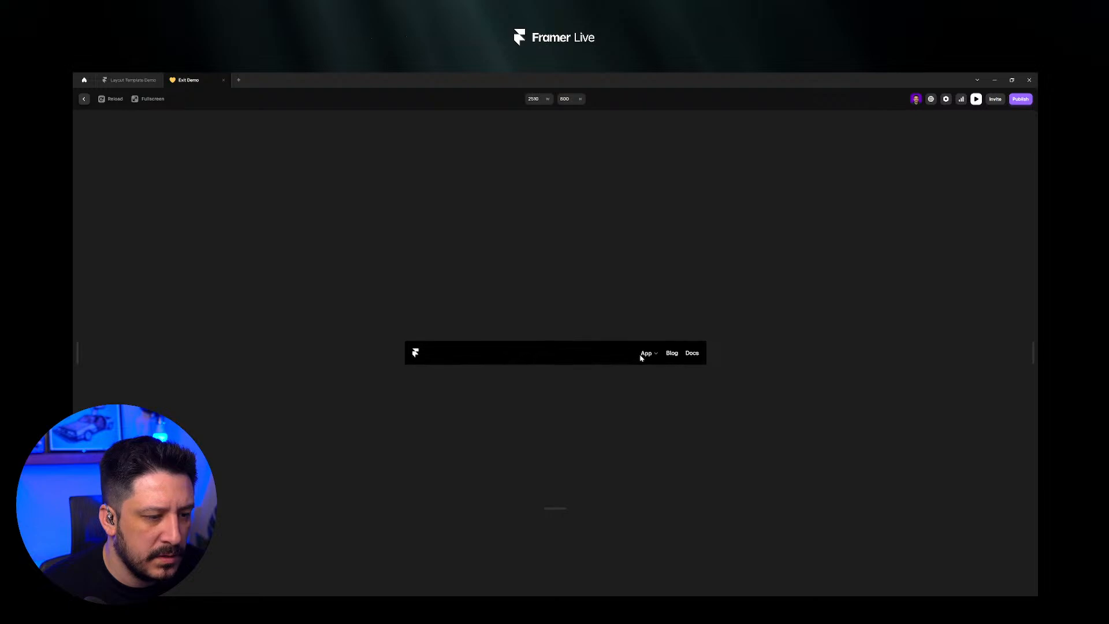
- Leave the Navigation component preview for the Home page and preview its Desktop breakpoint
left_click(642, 356)
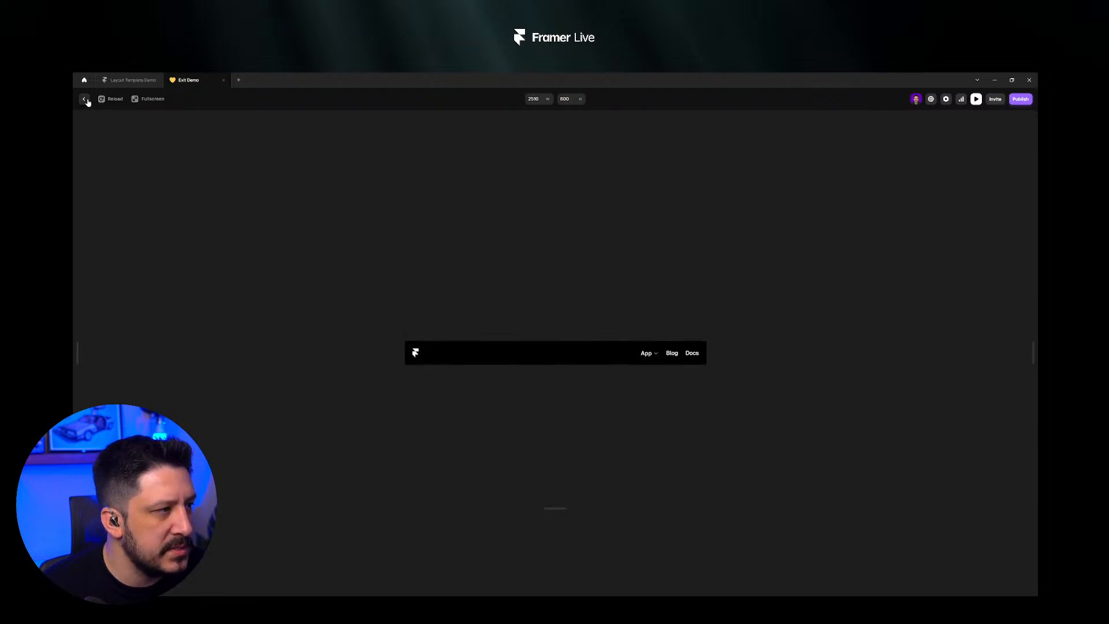
left_click(84, 98)
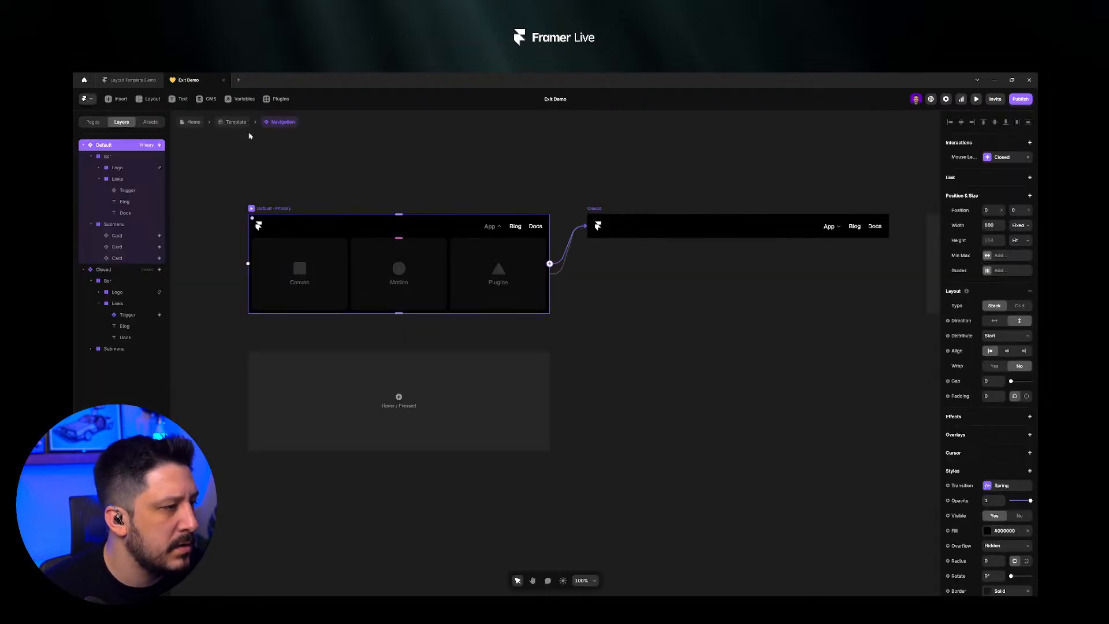
left_click(196, 125)
left_click(375, 147)
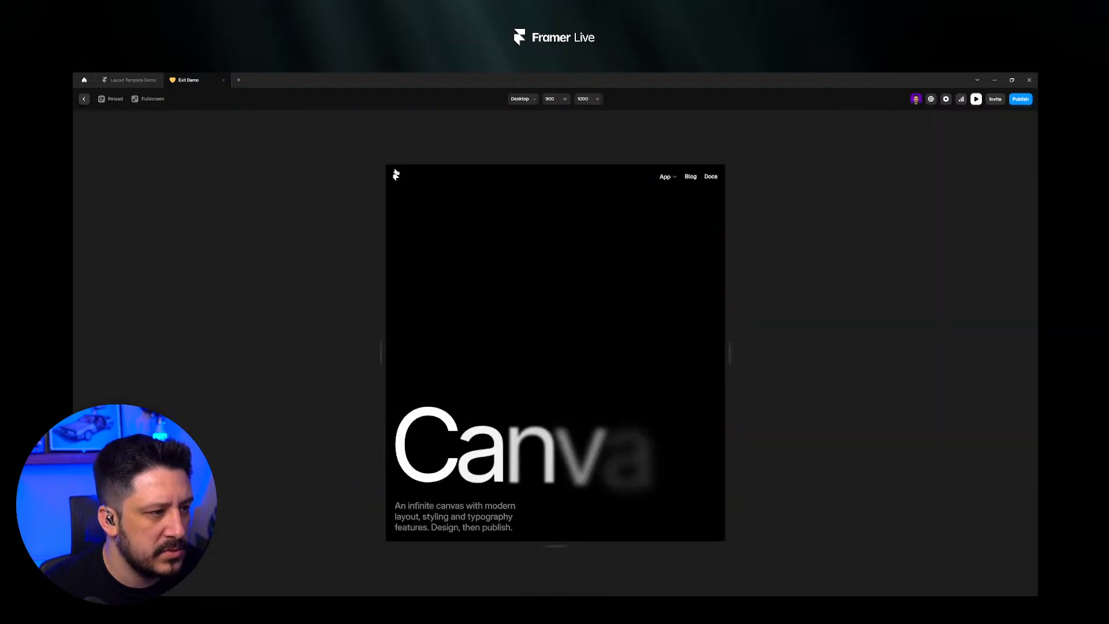
- Test the App submenu in the preview by visiting the Canvas, Motion and Plugins pages through its cards
mouse_move(666, 178)
left_click(466, 225)
left_click(547, 235)
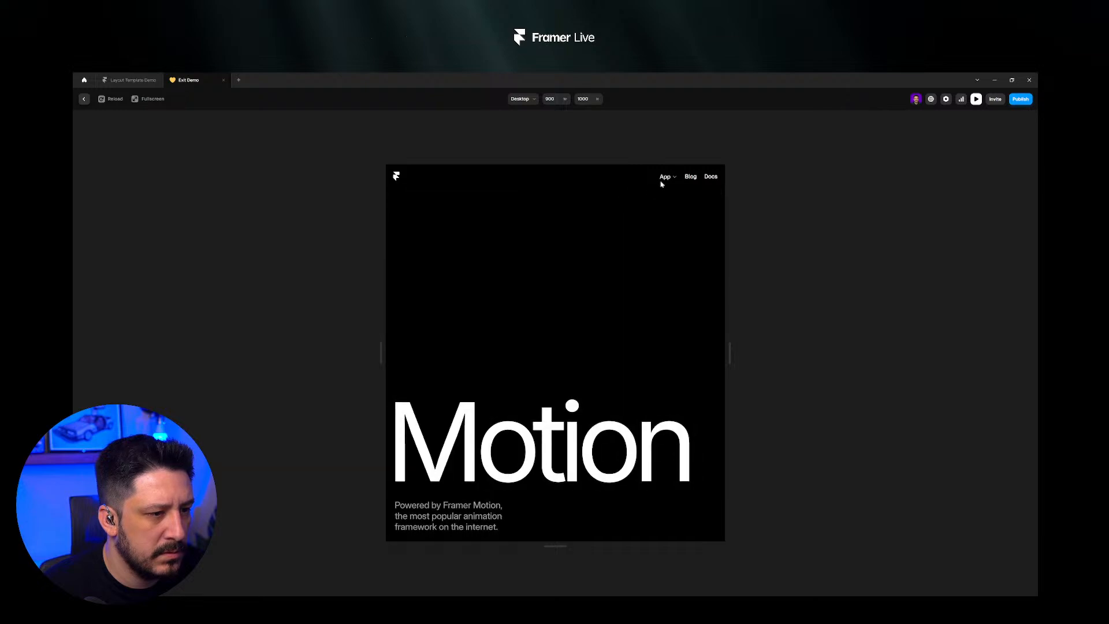
left_click(666, 223)
left_click(551, 230)
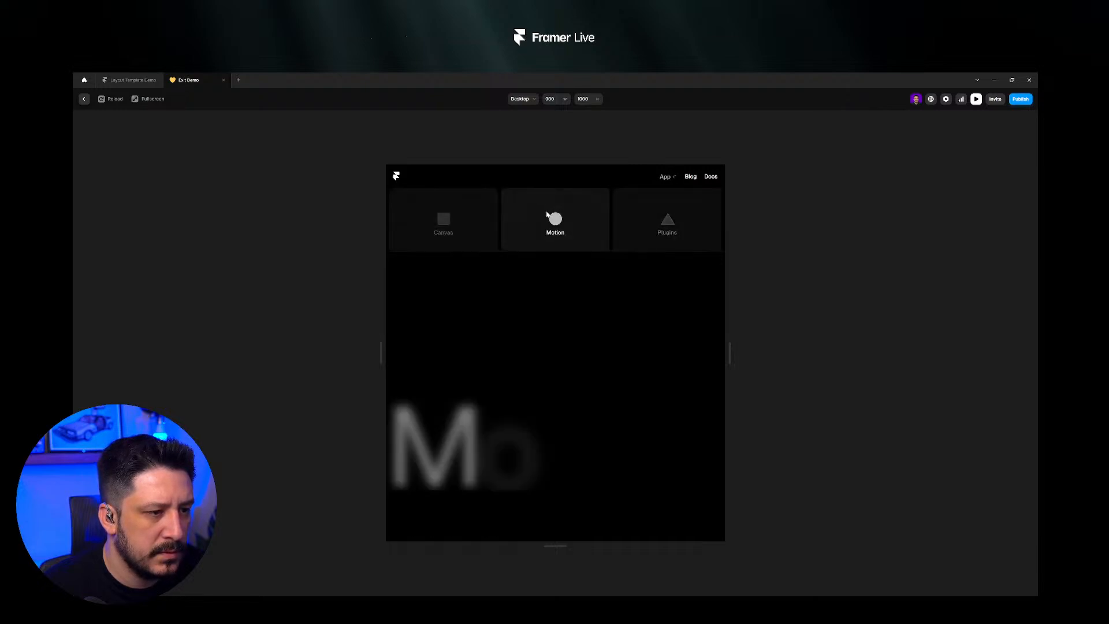
left_click(449, 224)
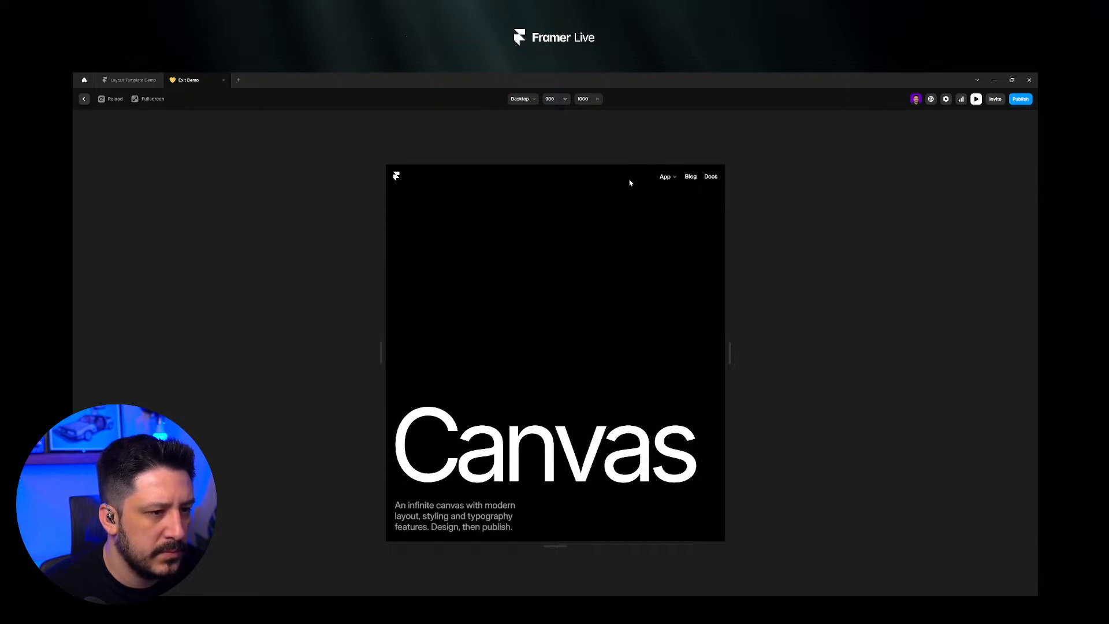
left_click(666, 226)
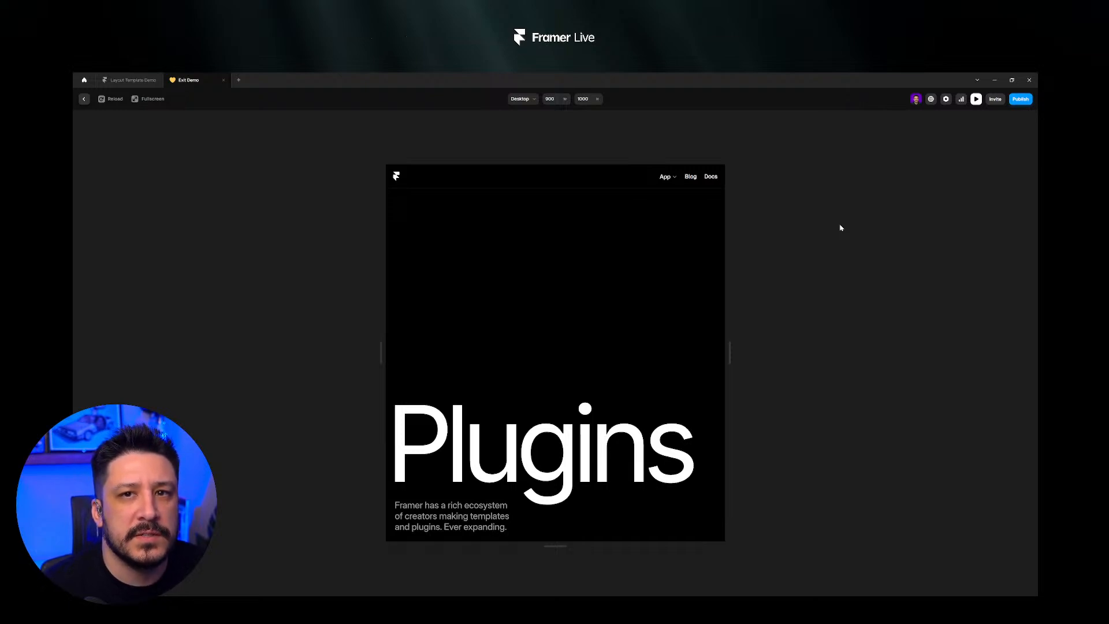
mouse_move(667, 178)
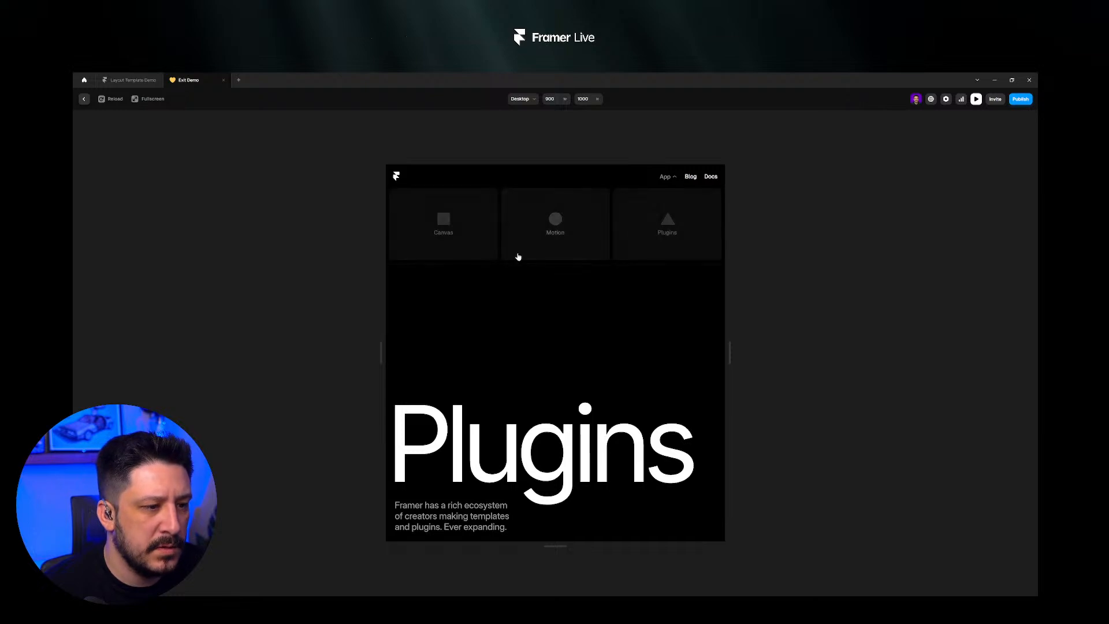
left_click(473, 246)
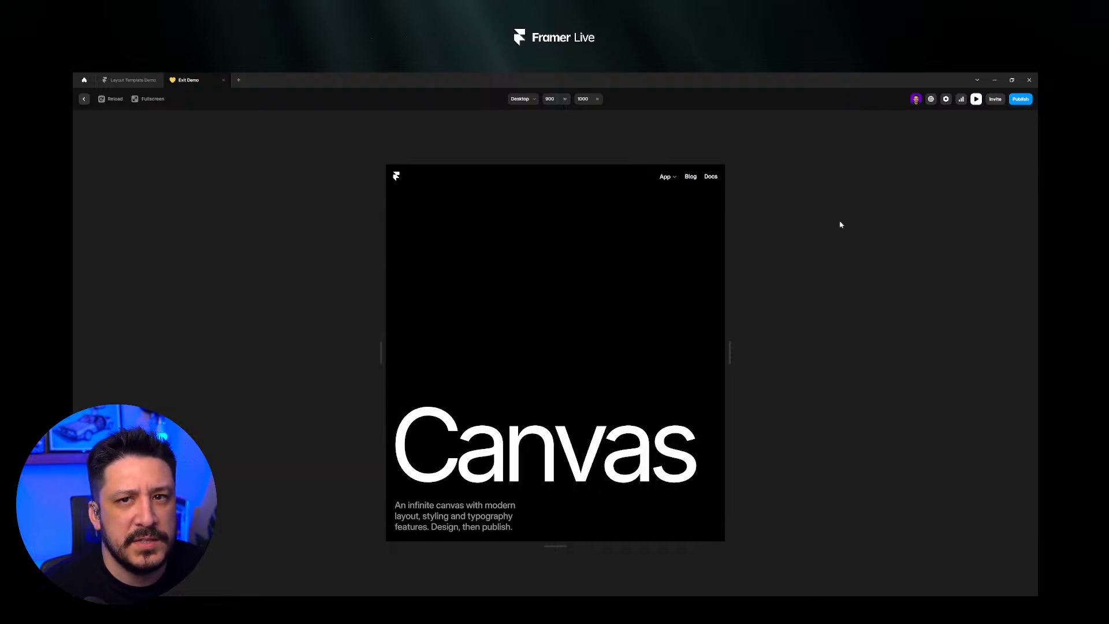
mouse_move(667, 176)
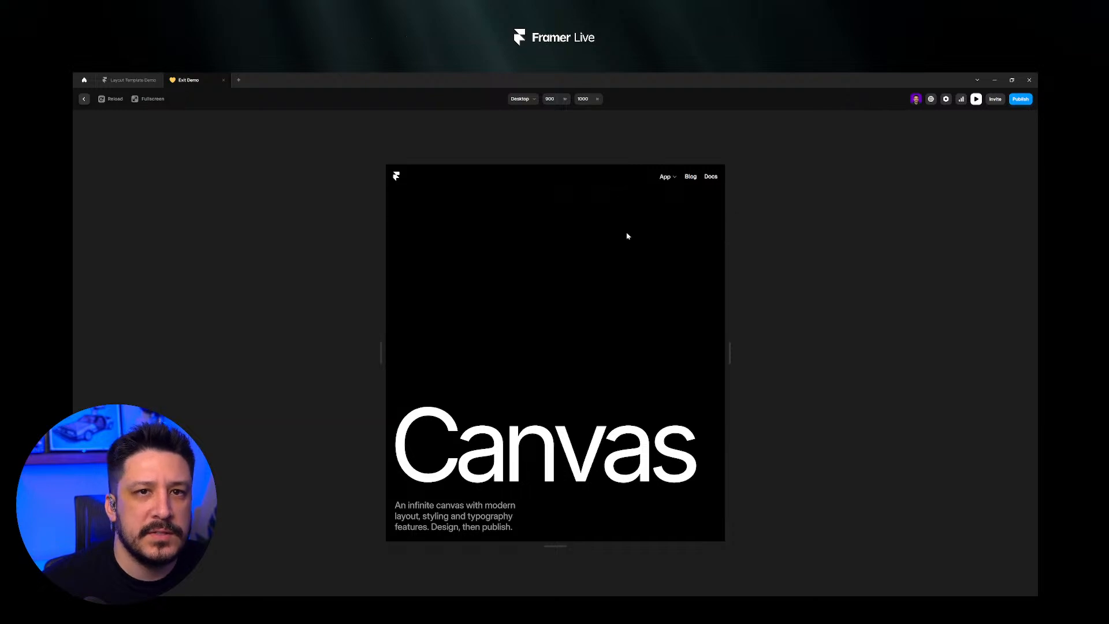
- Exit the preview and open the Navigation component to inspect its Default variant's interaction with the Closed variant
left_click(83, 99)
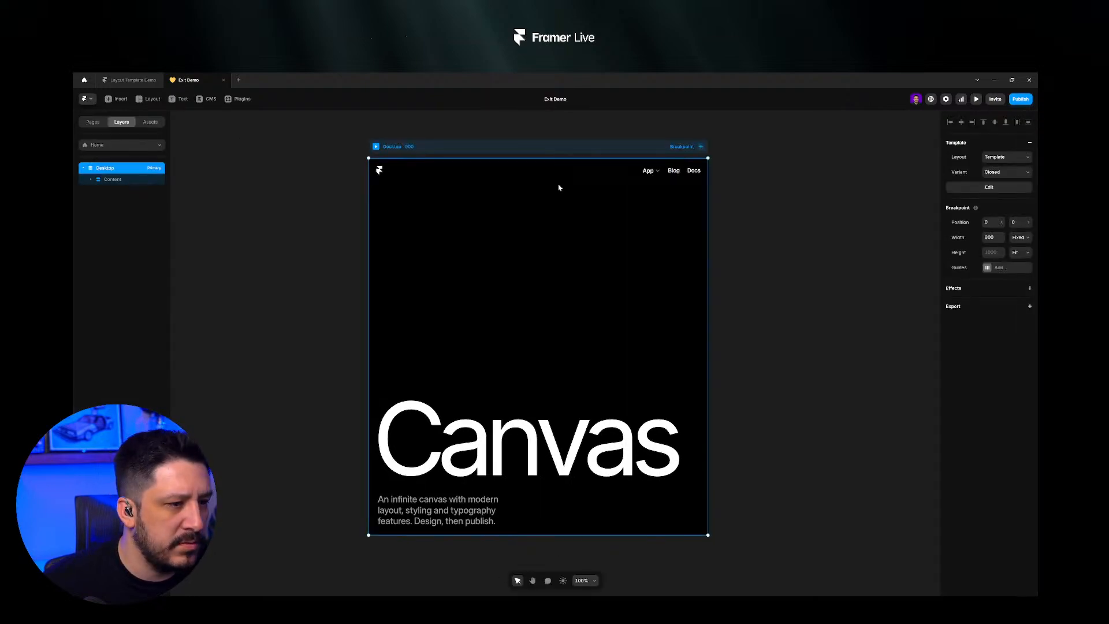
double_click(609, 176)
double_click(673, 240)
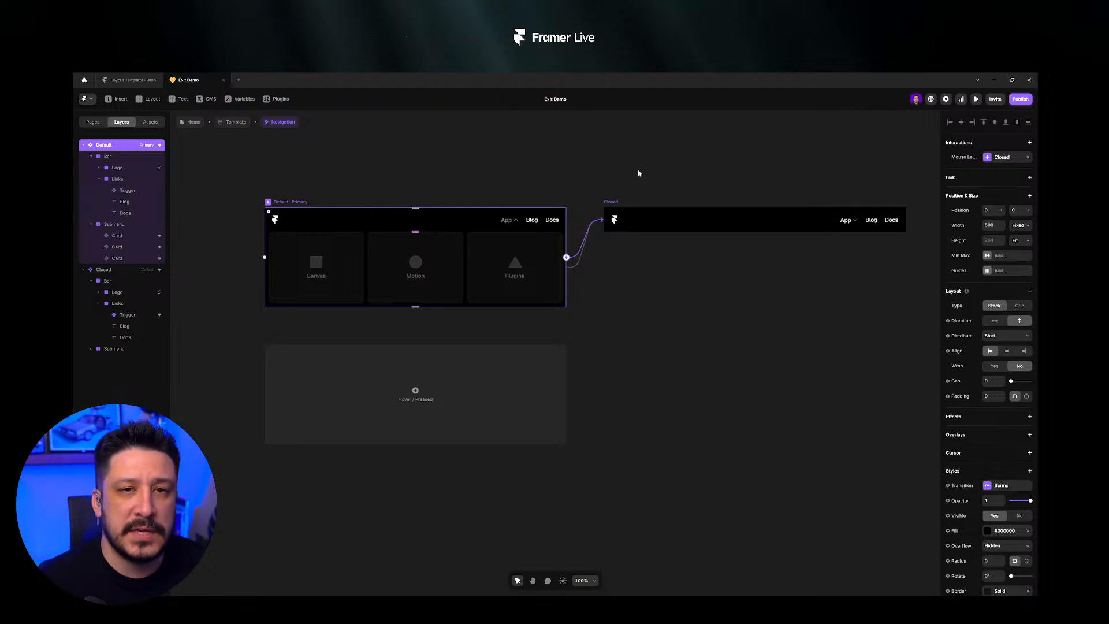
left_click(314, 175)
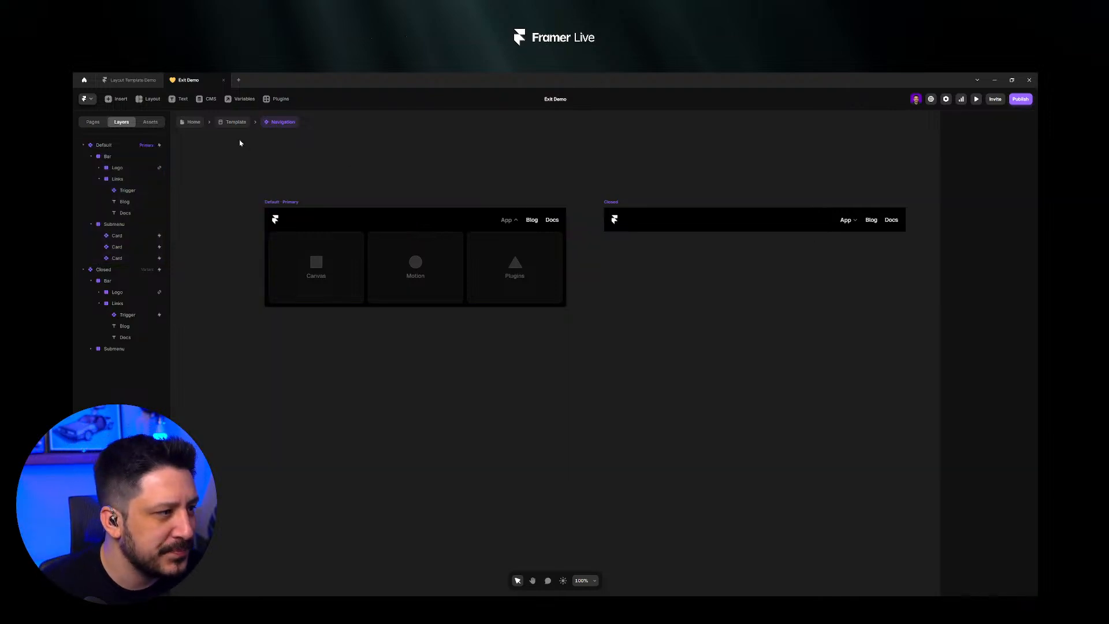
left_click(292, 205)
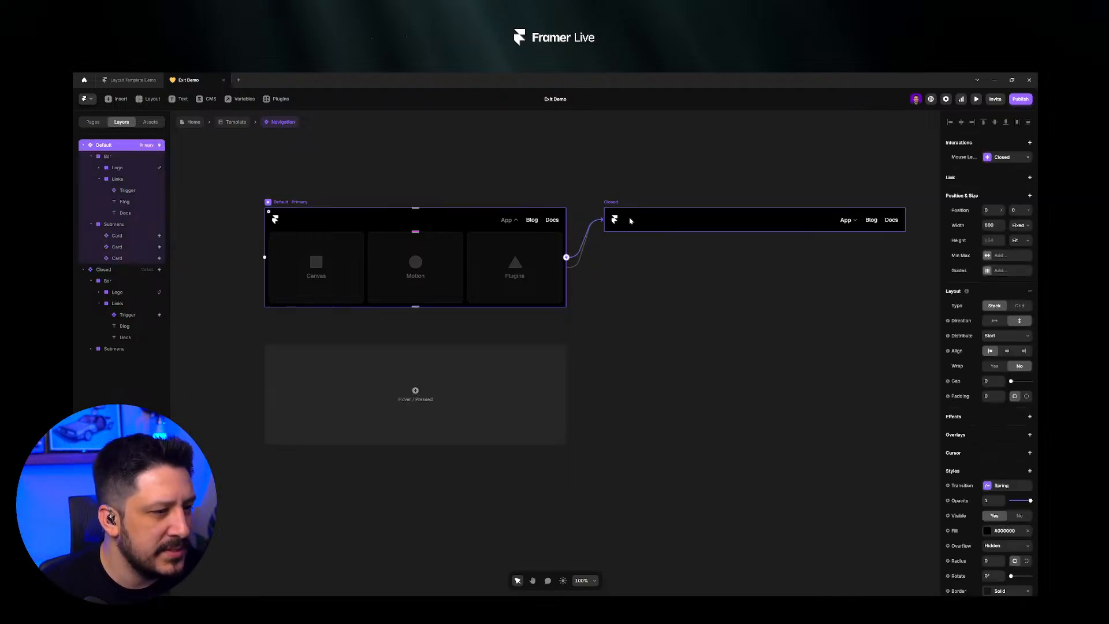
- Return to the Home page and switch to the Layout Template Demo project
left_click(194, 122)
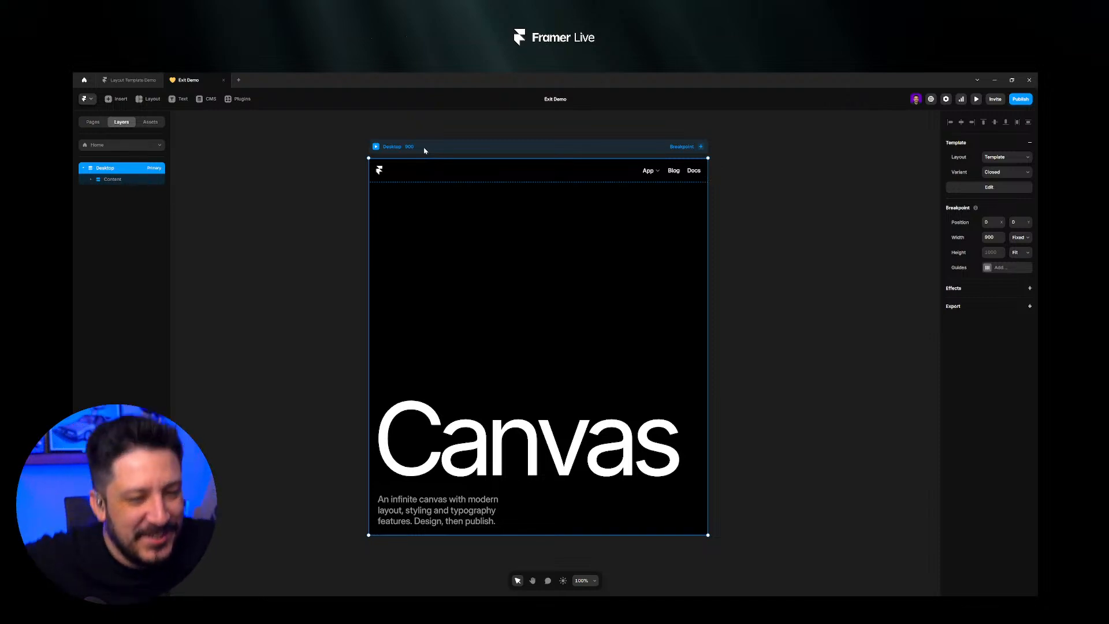
left_click(306, 147)
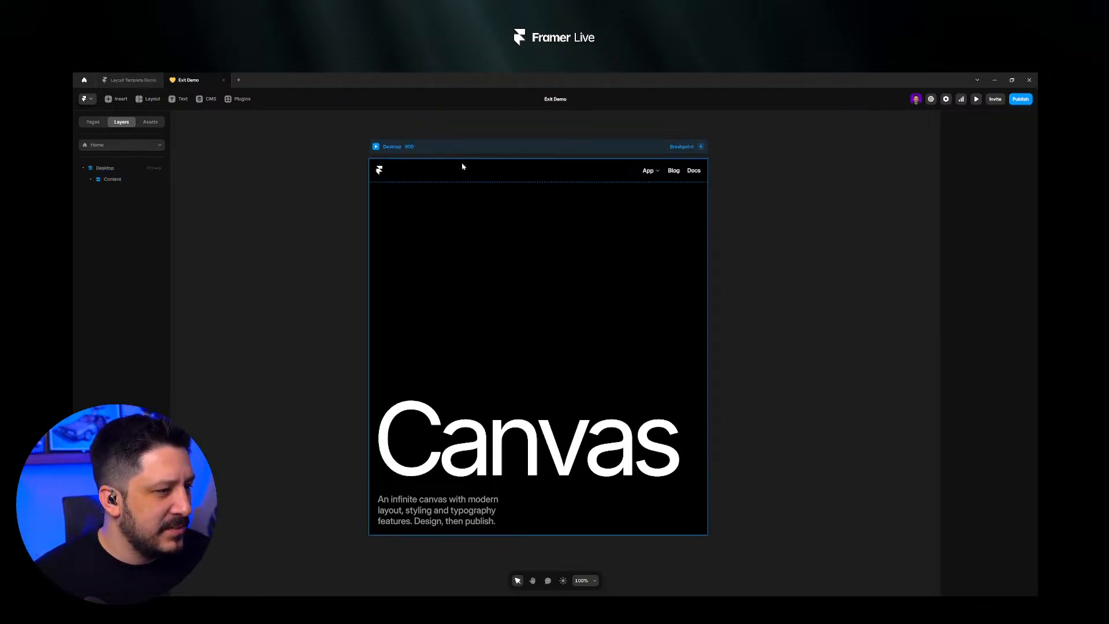
left_click(128, 79)
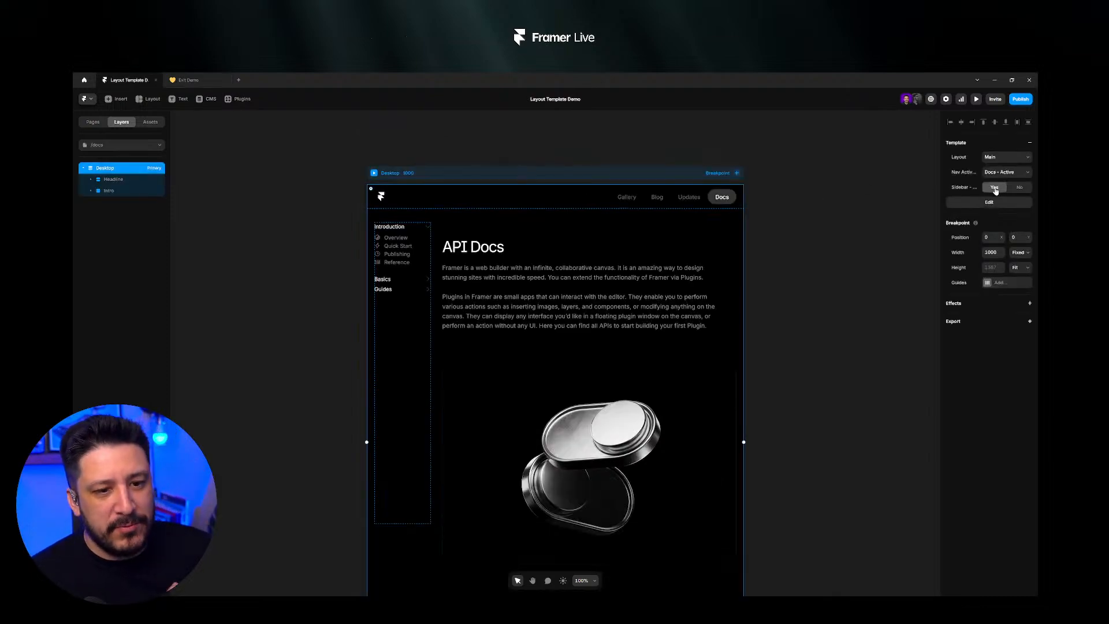
- Toggle the template's sidebar visibility off and back on for the docs page
left_click(1020, 189)
left_click(993, 188)
left_click(1020, 191)
left_click(1019, 190)
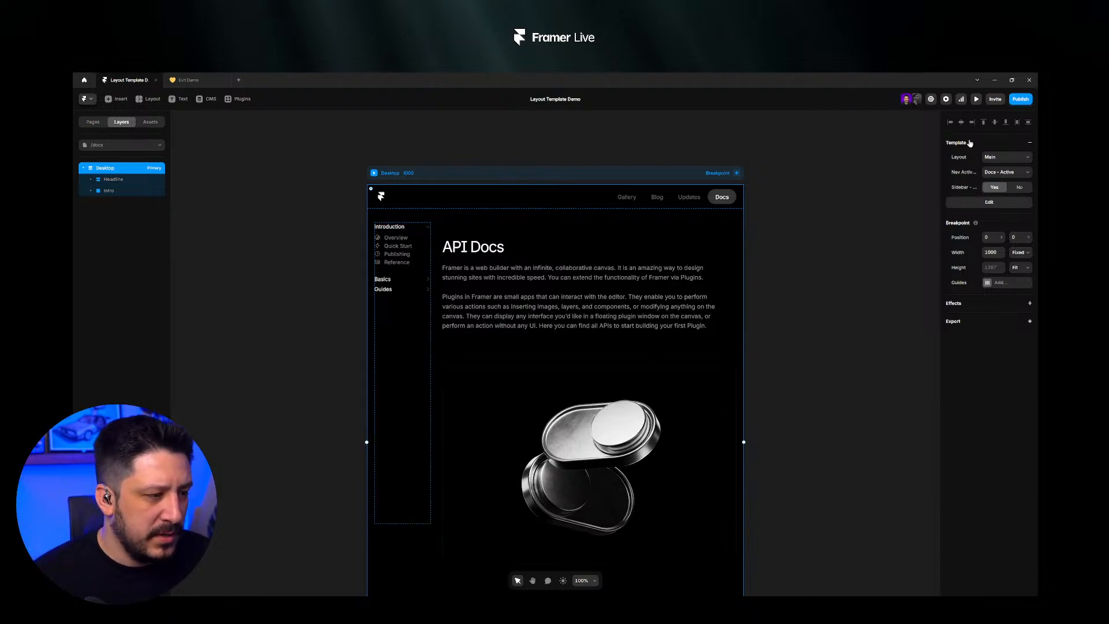
- Preview the docs page, test collapsing and expanding its sidebar sections, and exit the preview
left_click(977, 98)
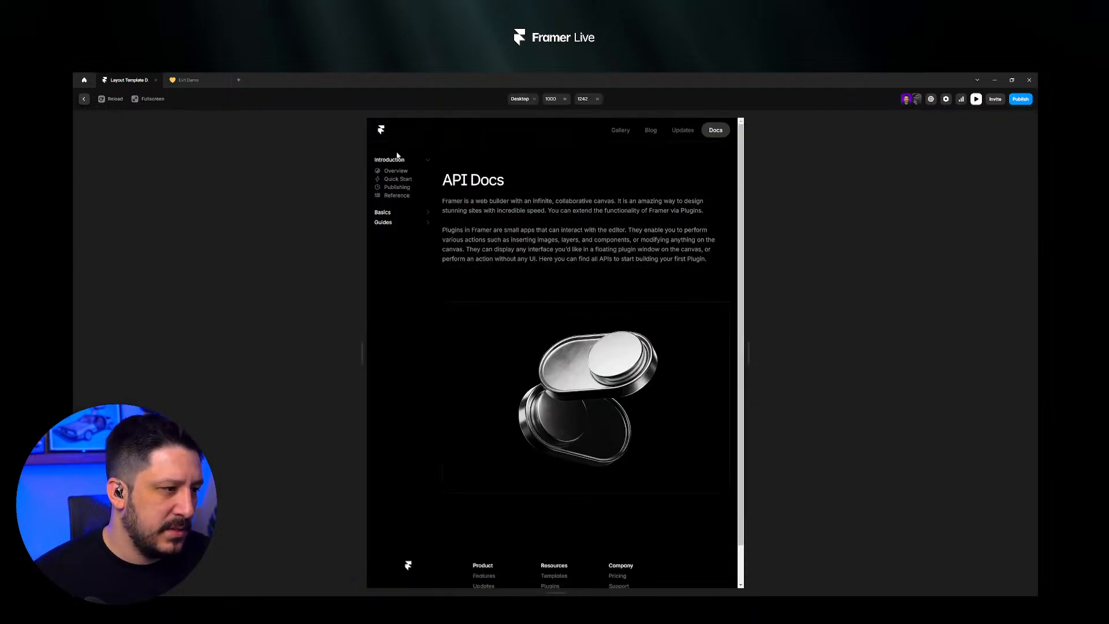
left_click(428, 160)
left_click(428, 171)
left_click(428, 171)
left_click(428, 181)
left_click(428, 182)
left_click(428, 161)
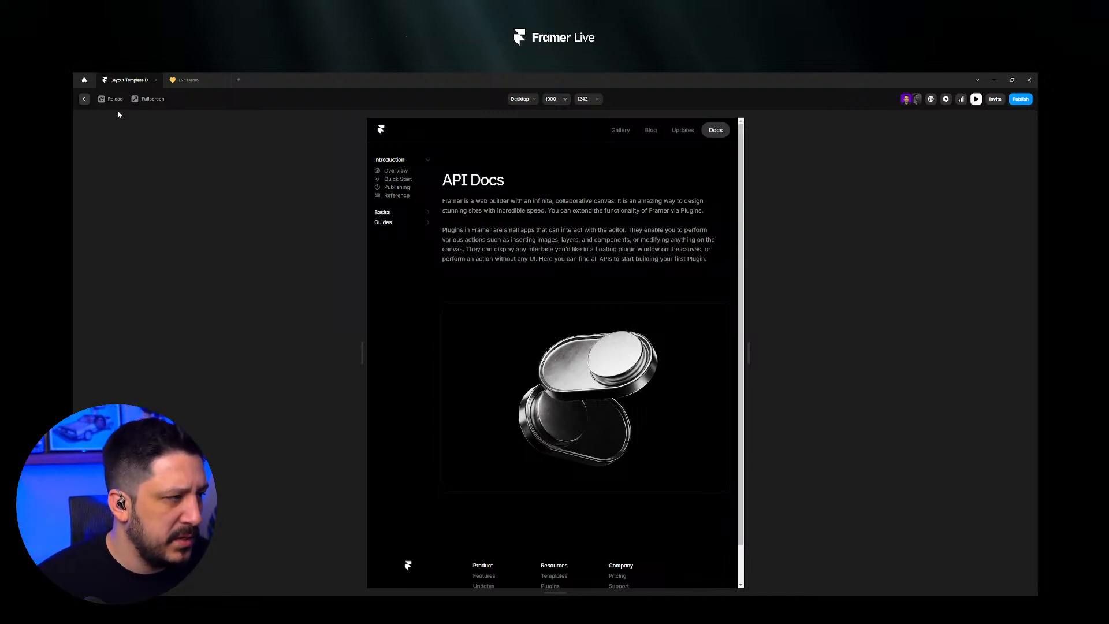
left_click(84, 99)
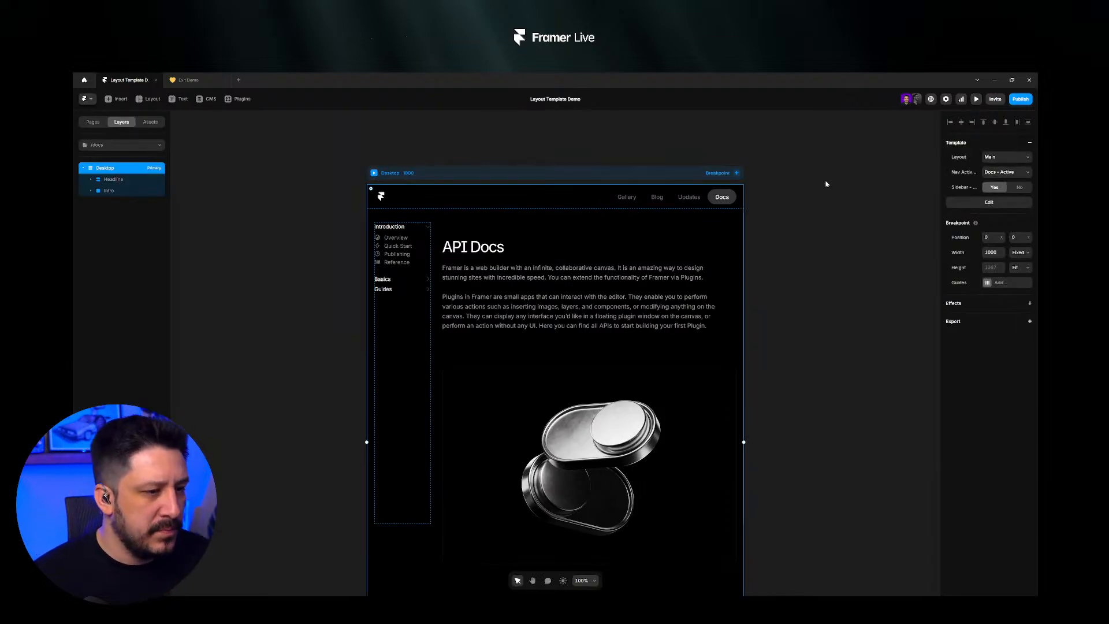
- Open the Home page of the Layout Template Demo project from its page list
left_click(877, 186)
left_click(708, 188)
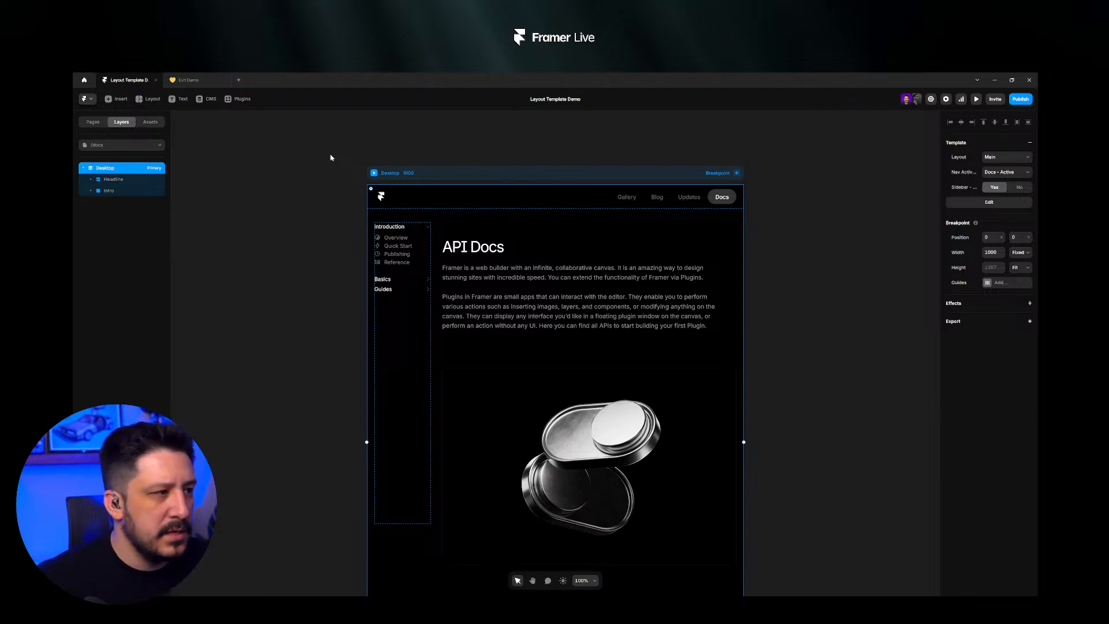
left_click(225, 148)
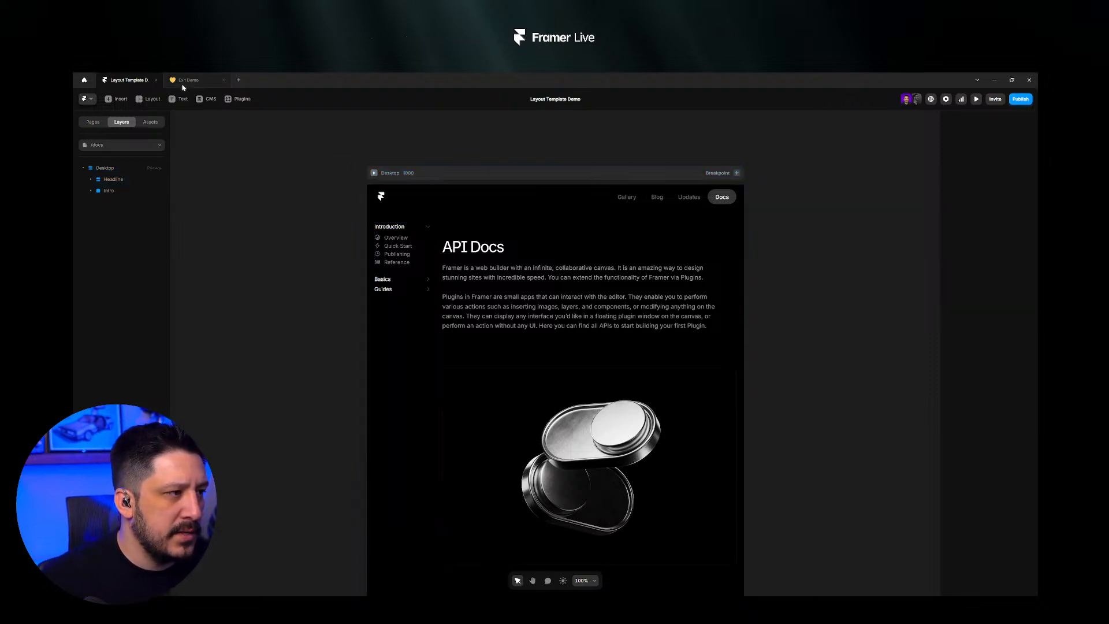
left_click(100, 122)
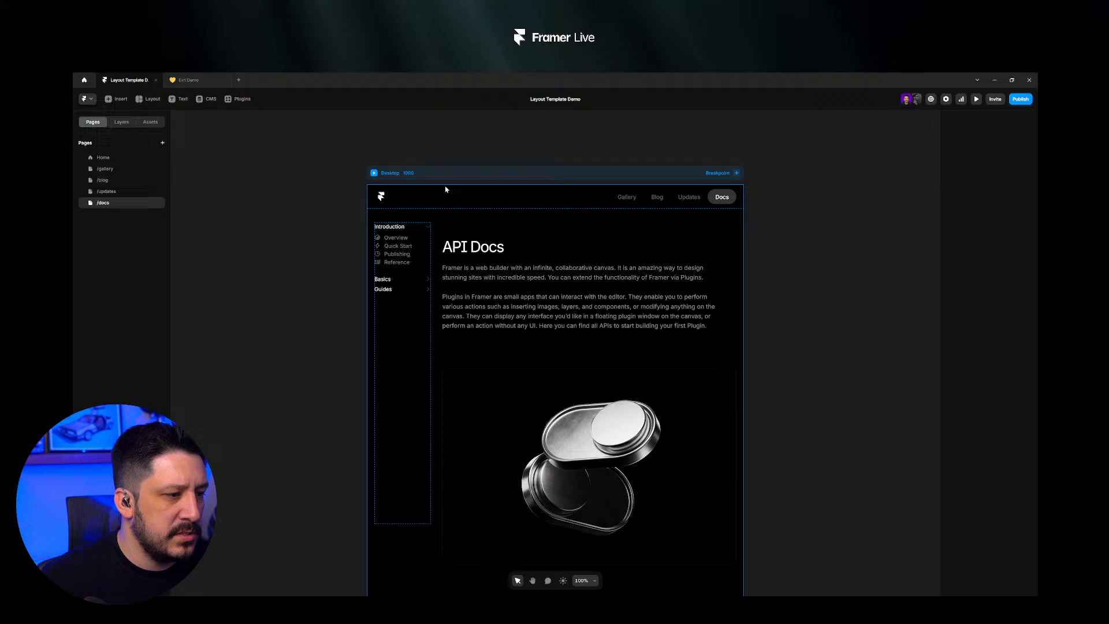
left_click(130, 161)
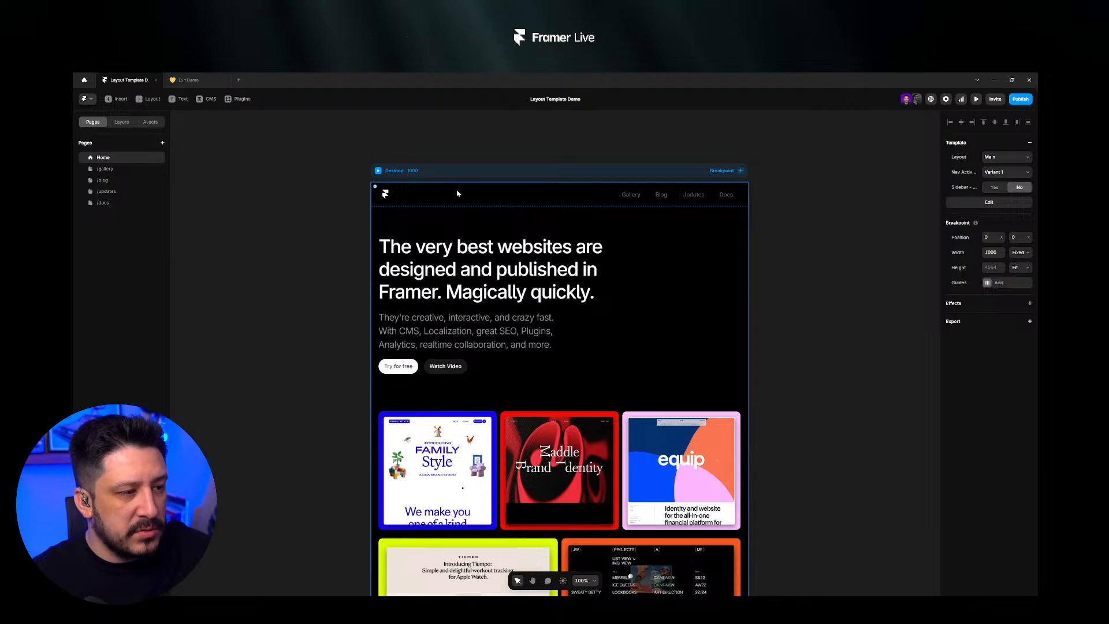
left_click(798, 191)
scroll(780, 240, "down", 2)
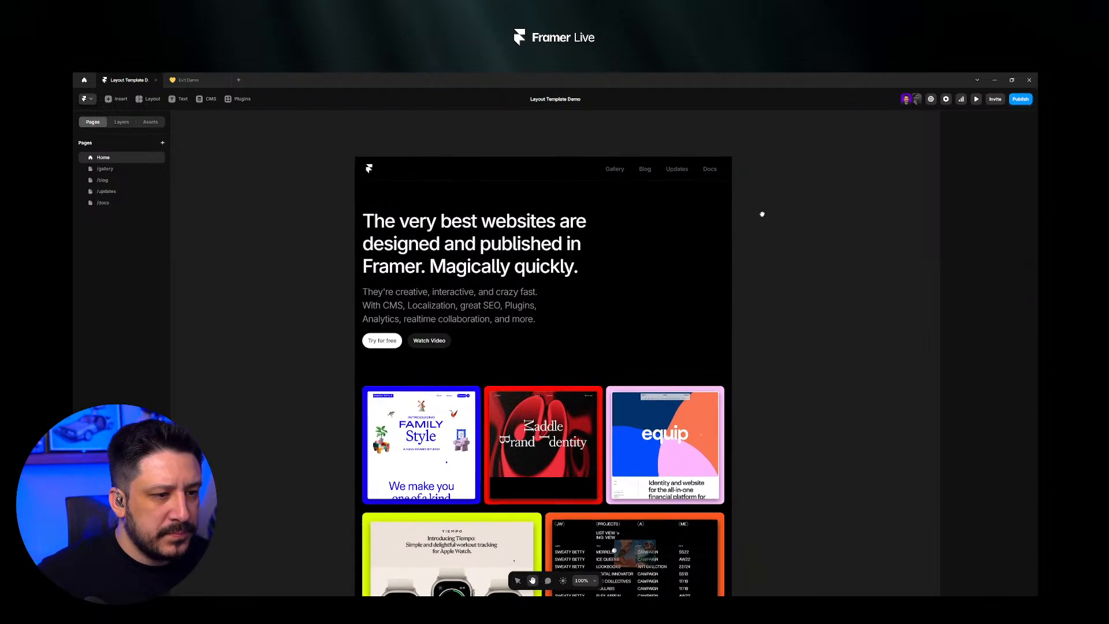
left_click(622, 170)
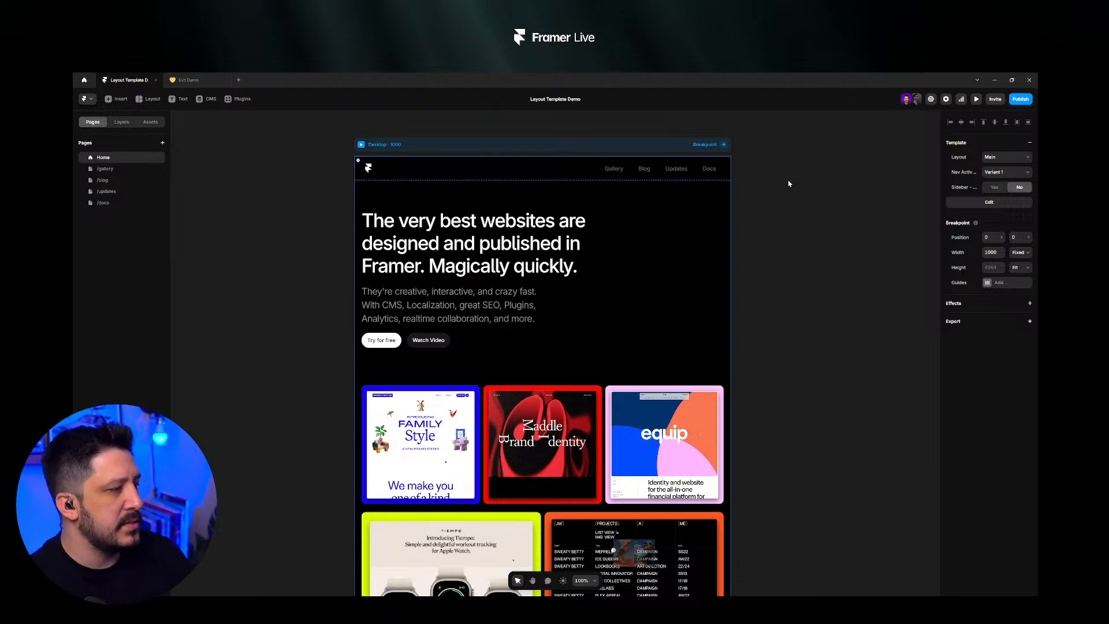
left_click(788, 184)
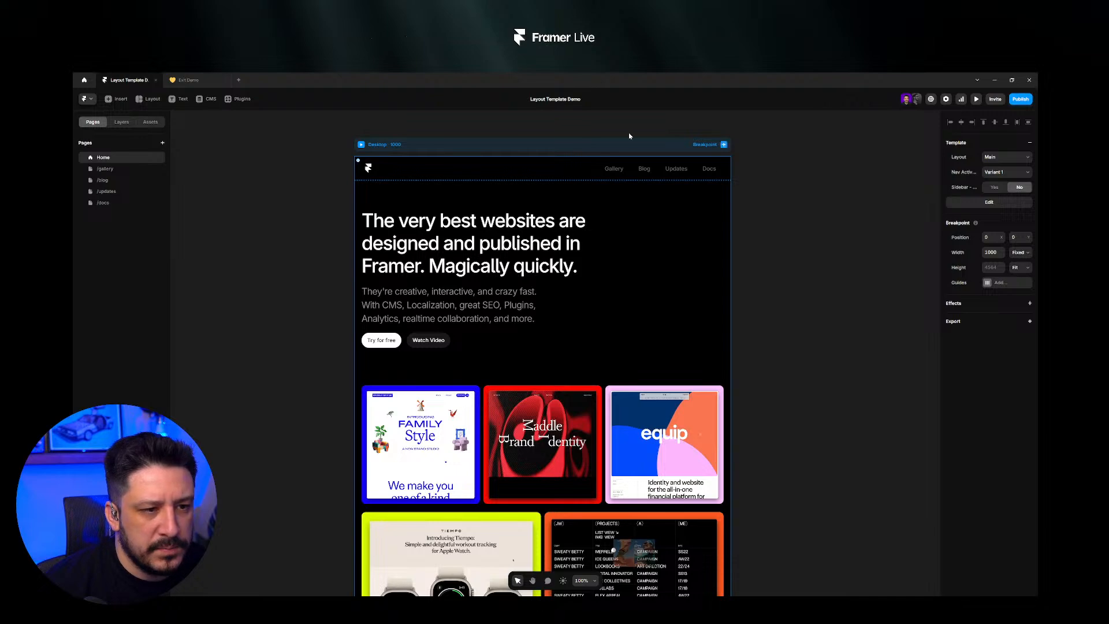
- Open the Home page's Main layout template for editing and add Tablet (810) and Phone (390) breakpoints
scroll(788, 165, "right", 3)
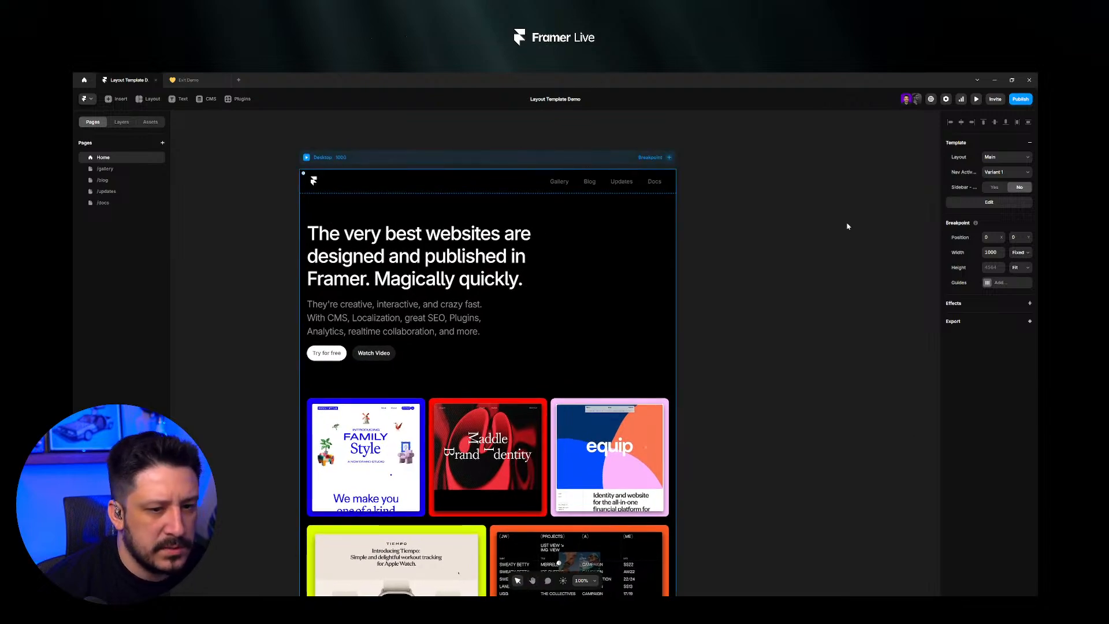
left_click(990, 202)
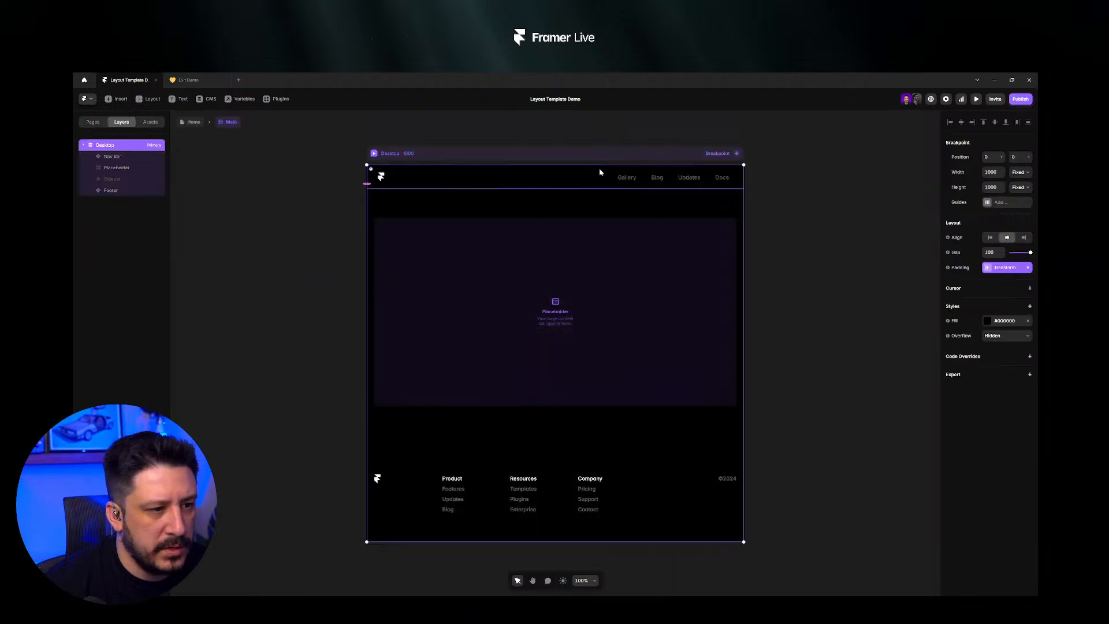
left_click(737, 154)
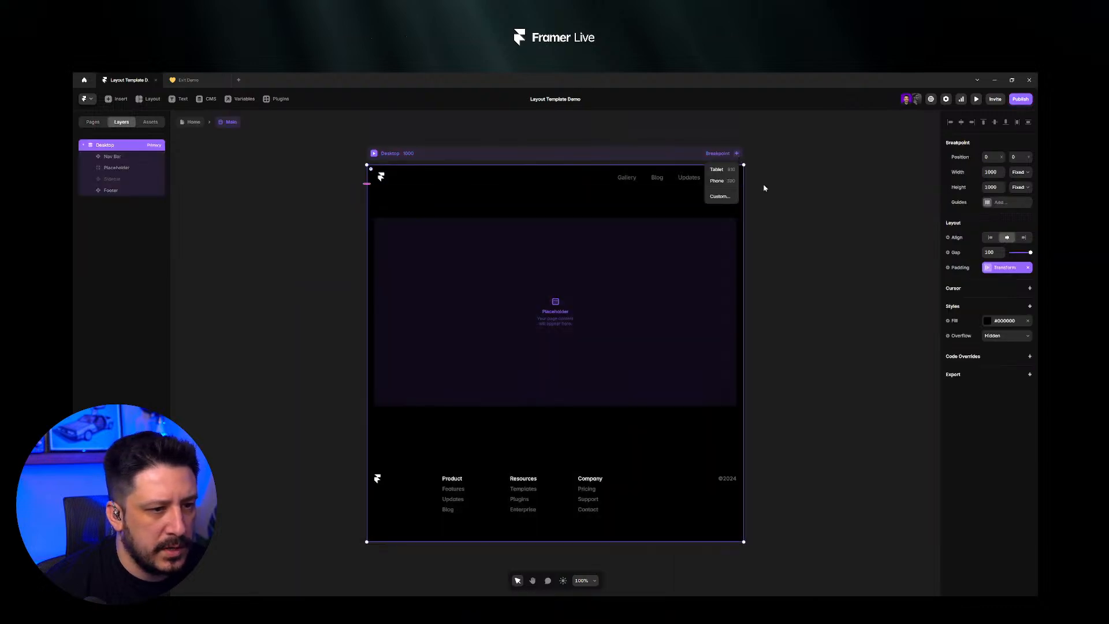
left_click(722, 170)
left_click(701, 166)
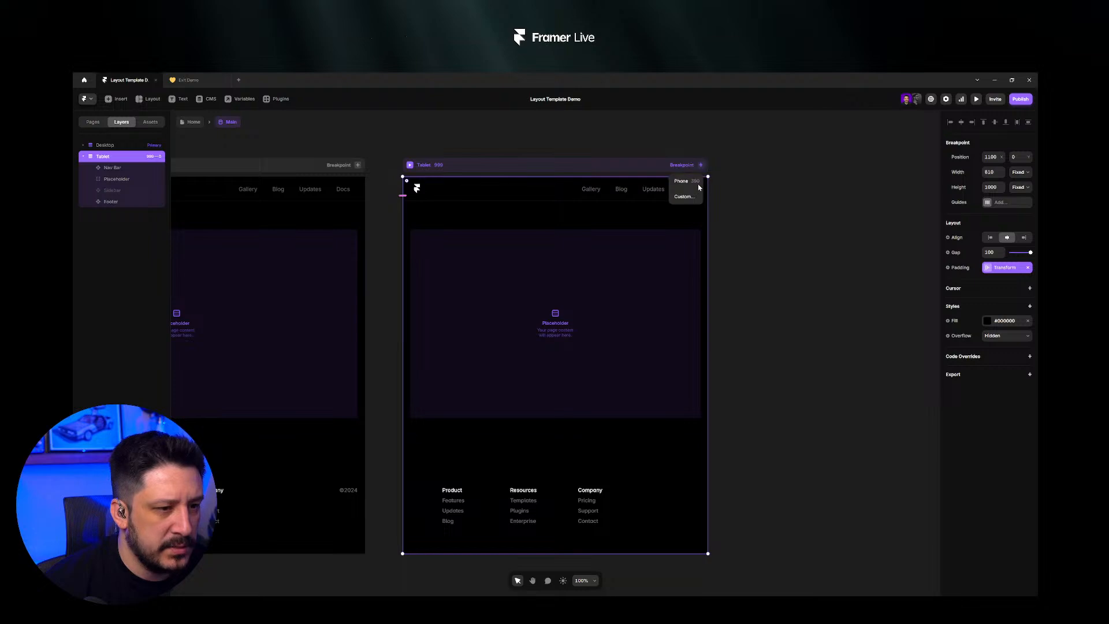
left_click(685, 181)
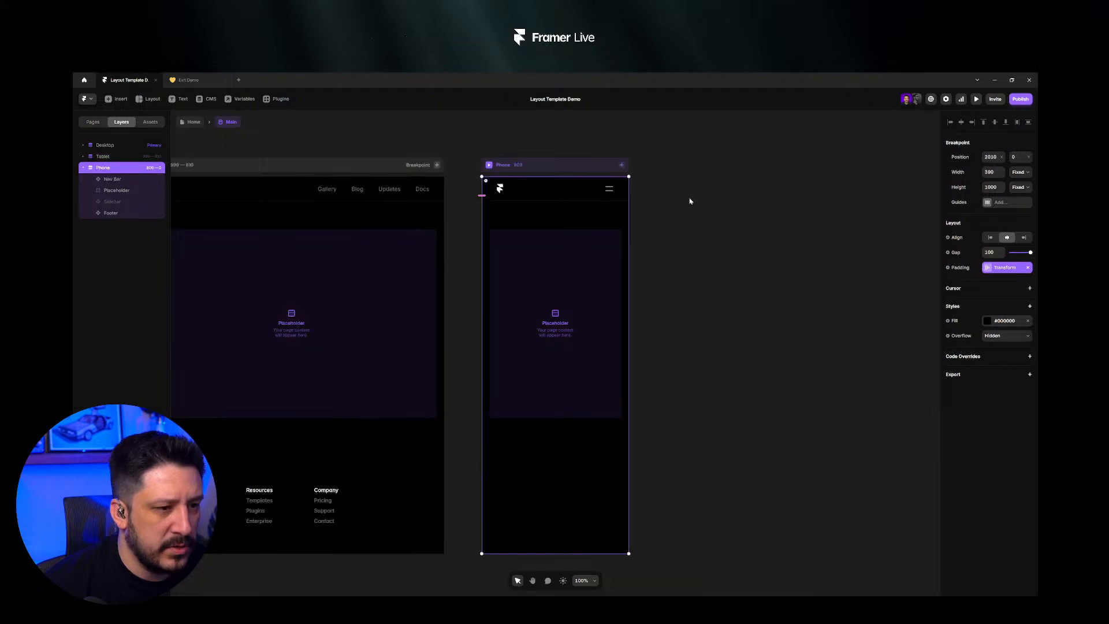
- Select the Phone breakpoint's Nav Bar and compare it with the Tablet version
left_click(516, 185)
left_click_drag(682, 203, 854, 208)
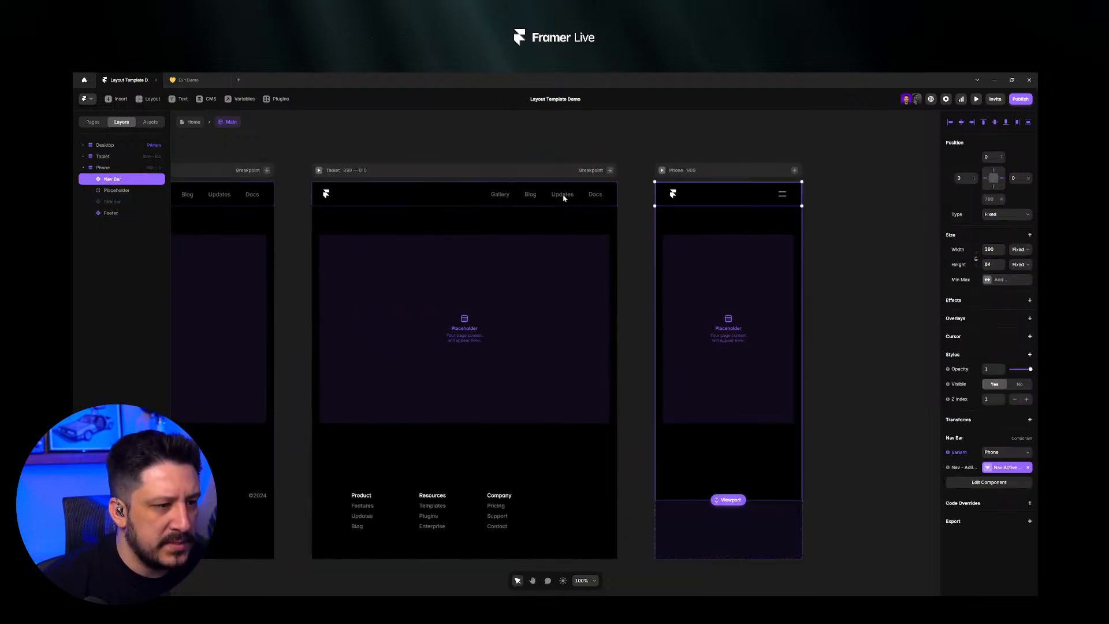
scroll(768, 194, "right", 3)
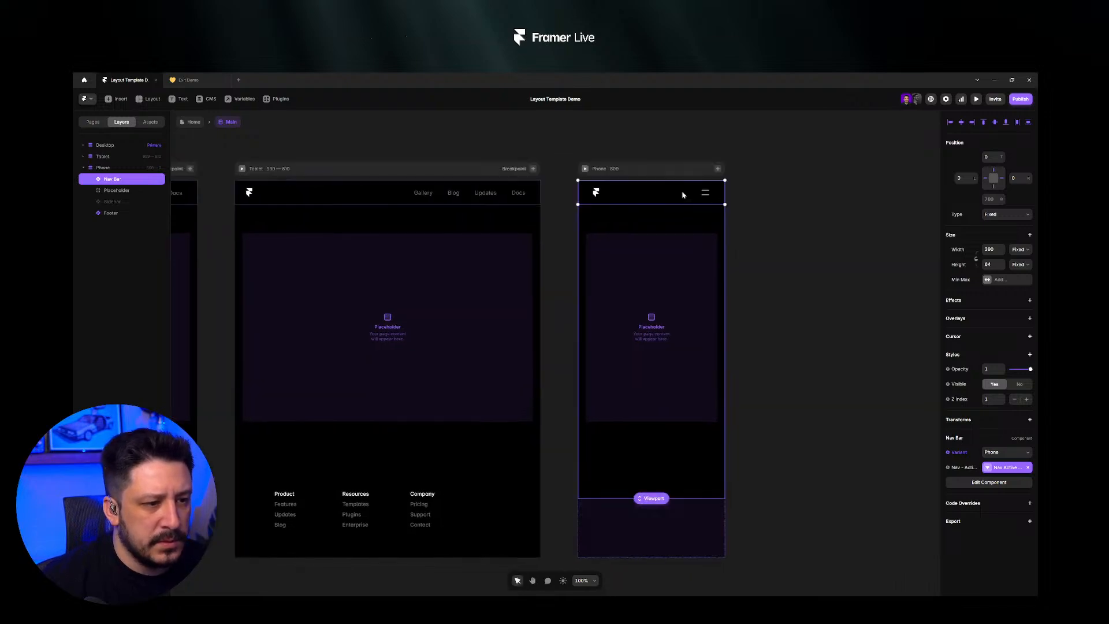
- Open the Nav Bar component, examine its Phone and Phone Open variants, and return to the Main template's Phone breakpoint
double_click(634, 195)
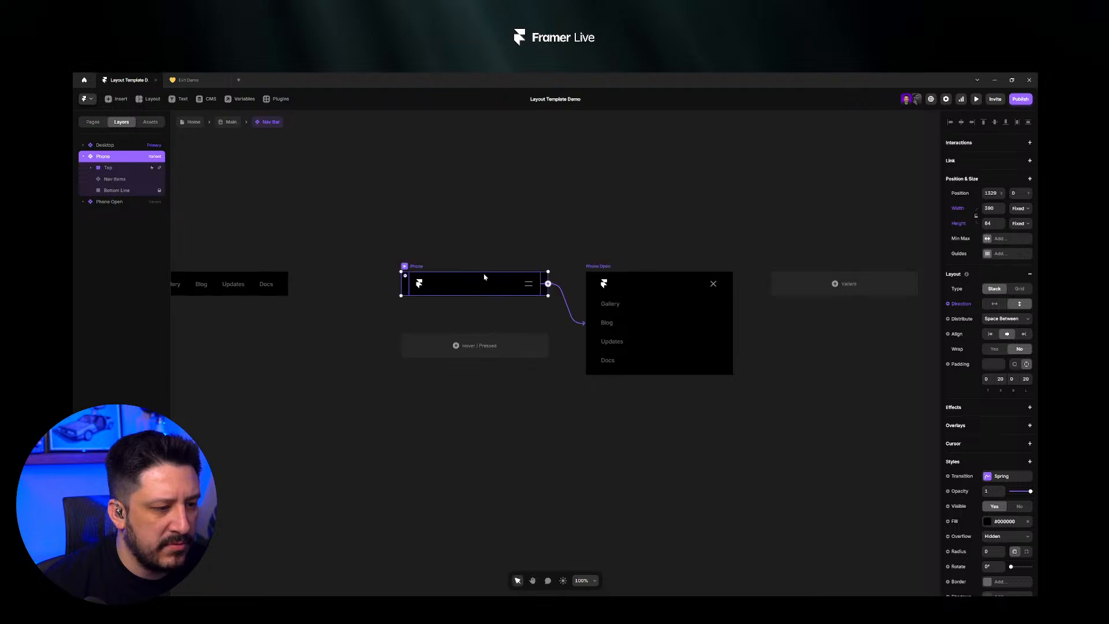
left_click(625, 279)
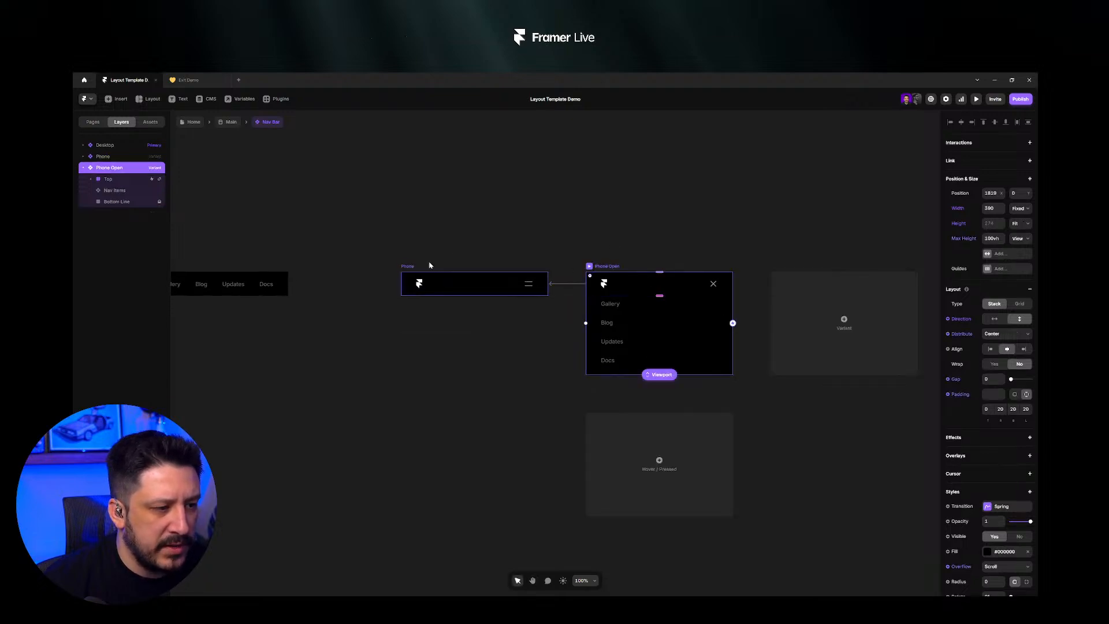
left_click(432, 265)
left_click(607, 267)
left_click(392, 246)
key("space")
left_click_drag(357, 248, 452, 220)
scroll(642, 250, "right", 5)
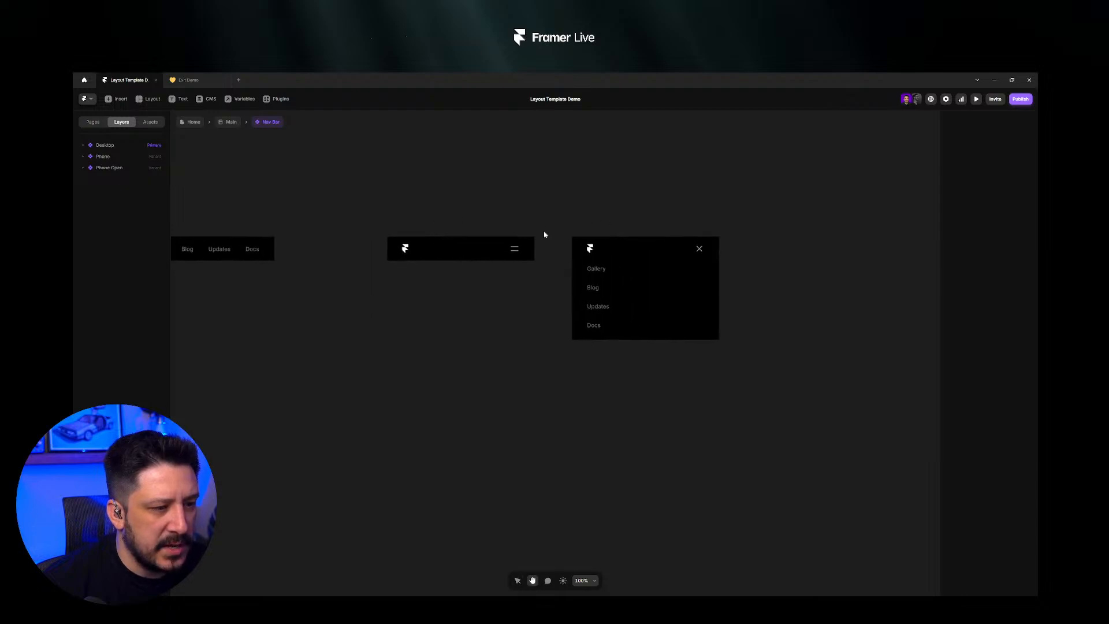
left_click(232, 121)
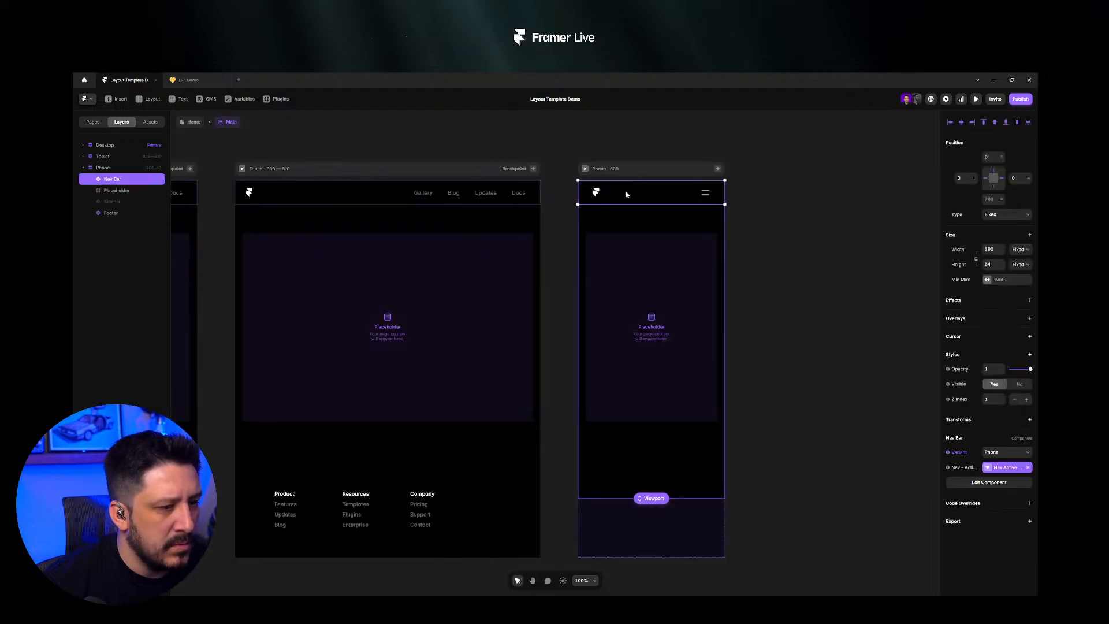
left_click(631, 171)
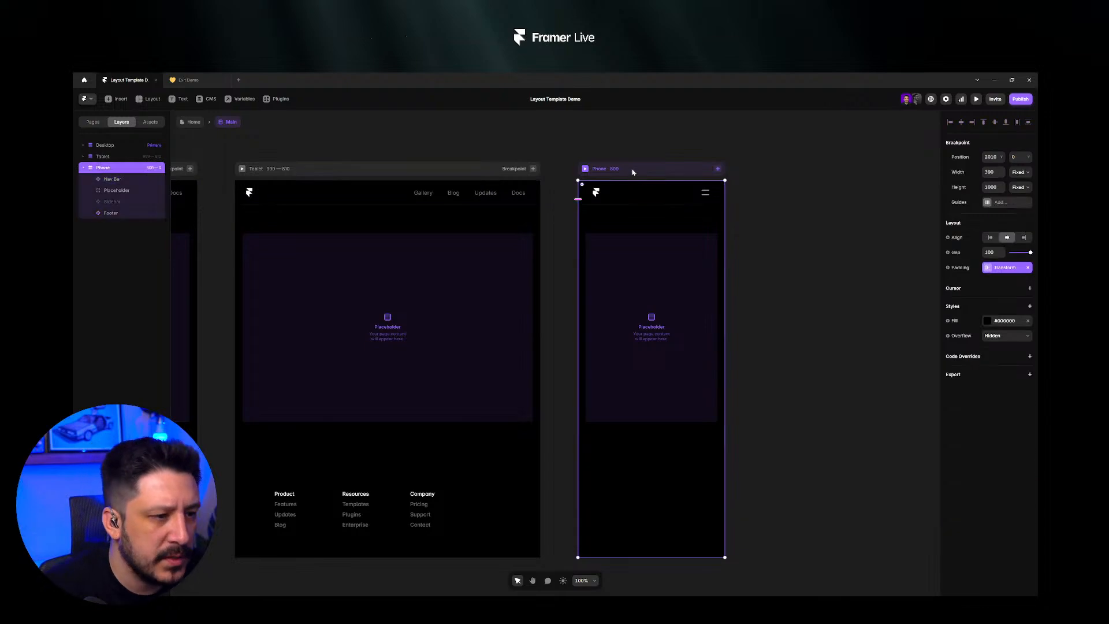
left_click(655, 194)
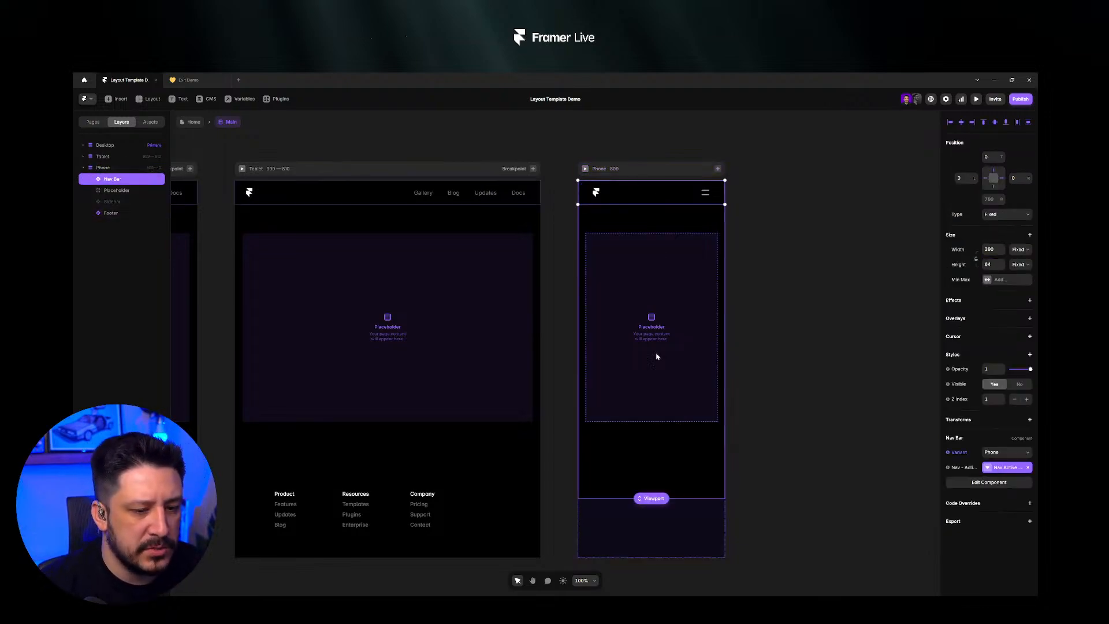
- Return to the Home page and add a Tablet breakpoint (810) to it
left_click(196, 123)
left_click(665, 160)
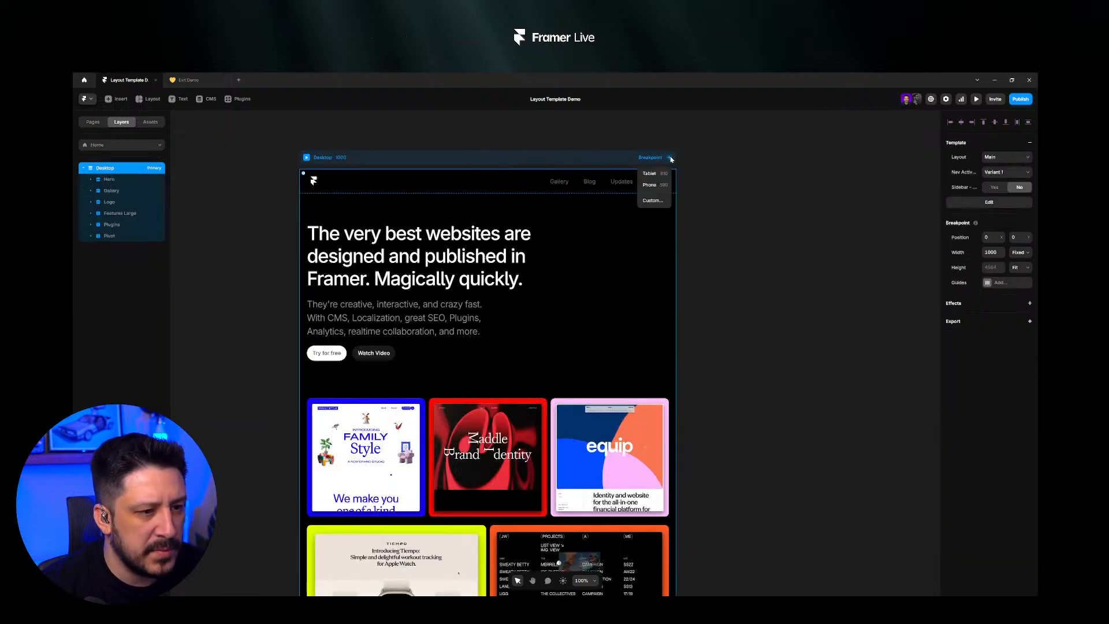
left_click(665, 178)
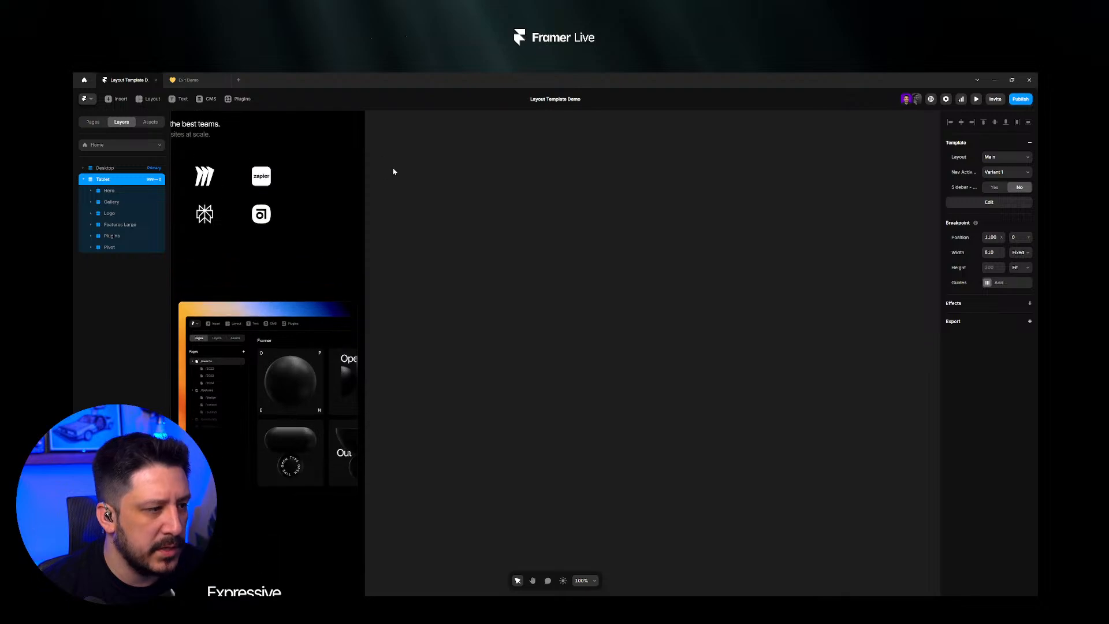
key("space")
left_click_drag(394, 171, 612, 411)
left_click_drag(641, 118, 441, 426)
left_click_drag(579, 197, 522, 193)
- Add a Phone breakpoint (390) to the Home page and select it
left_click(666, 231)
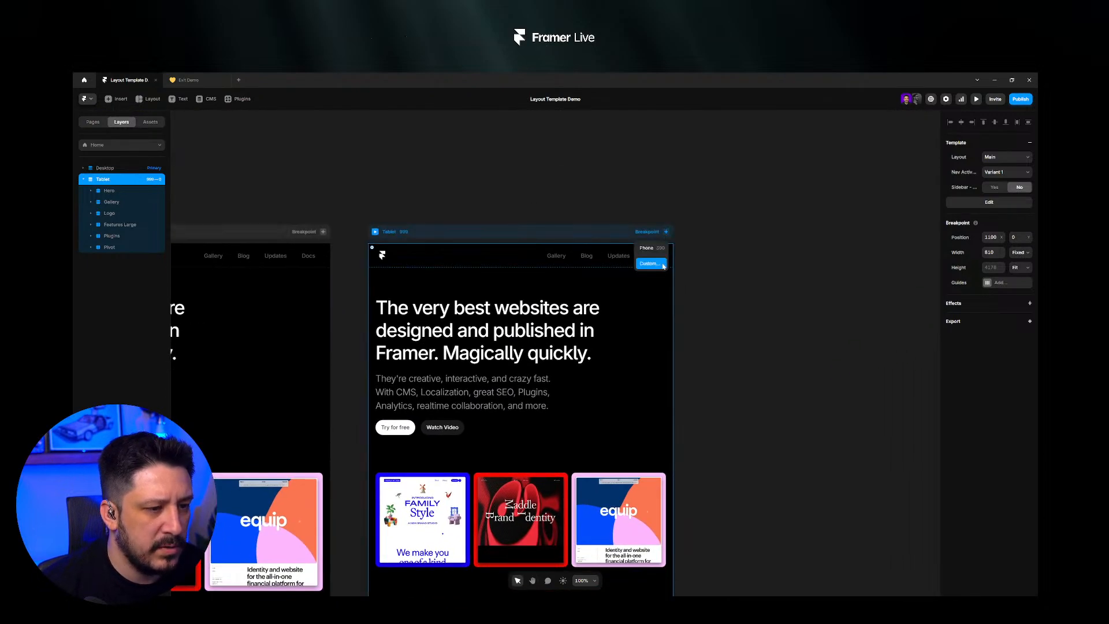
left_click(666, 251)
left_click(604, 228)
key("space")
scroll(639, 247, "up", 10)
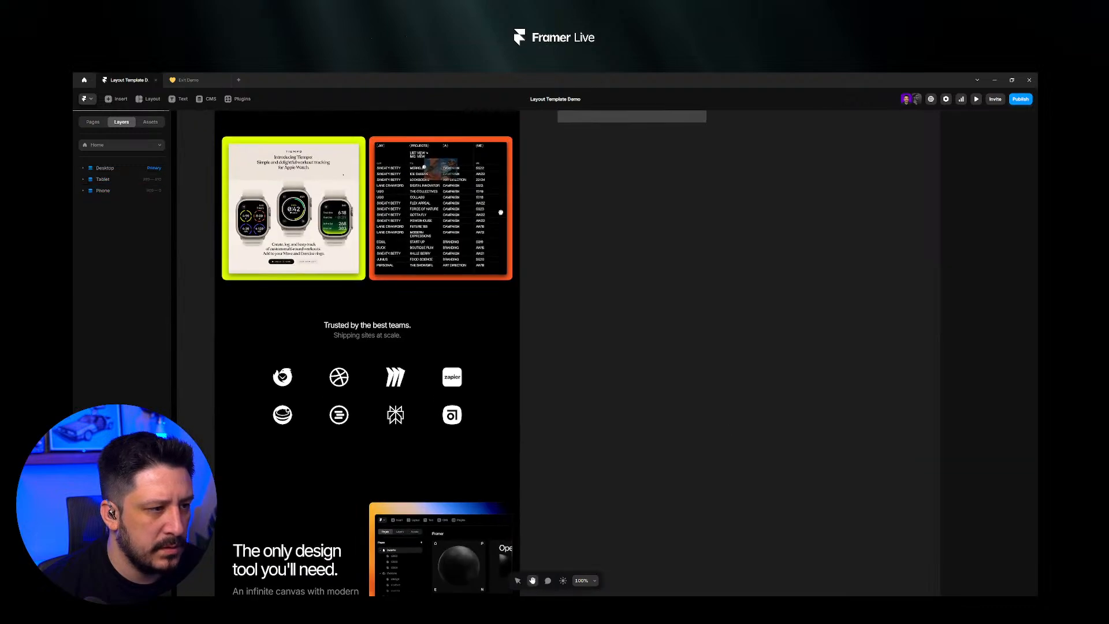
scroll(576, 190, "up", 1)
left_click(575, 204)
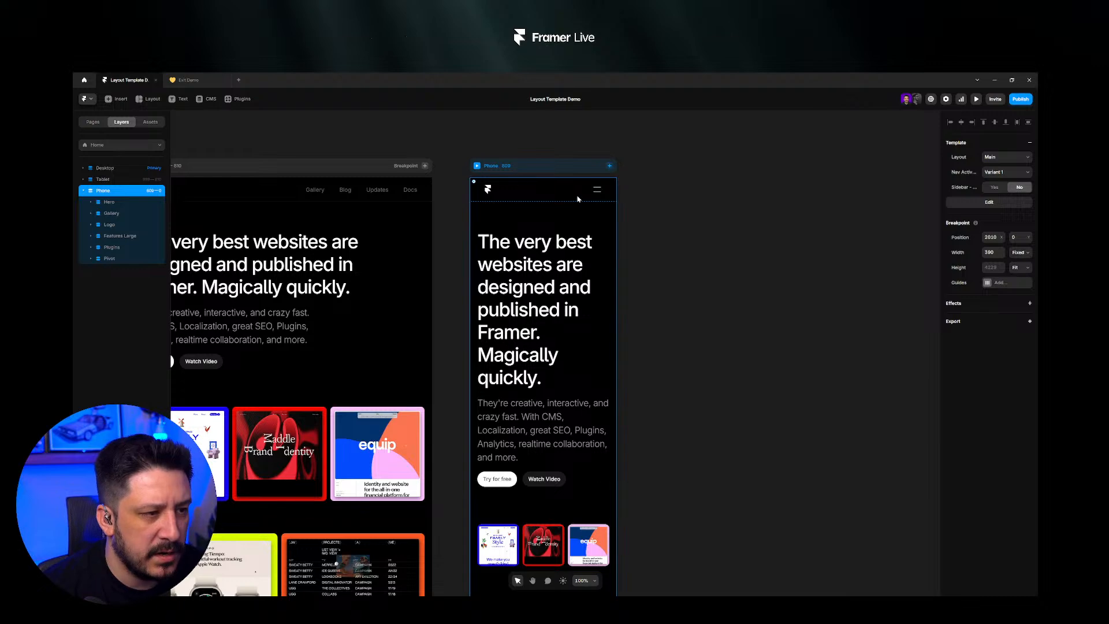
- Check the hero heading and its spacing below the navigation bar on the Home page's Phone breakpoint
left_click(549, 307)
scroll(549, 307, "down", 1)
scroll(555, 300, "down", 3)
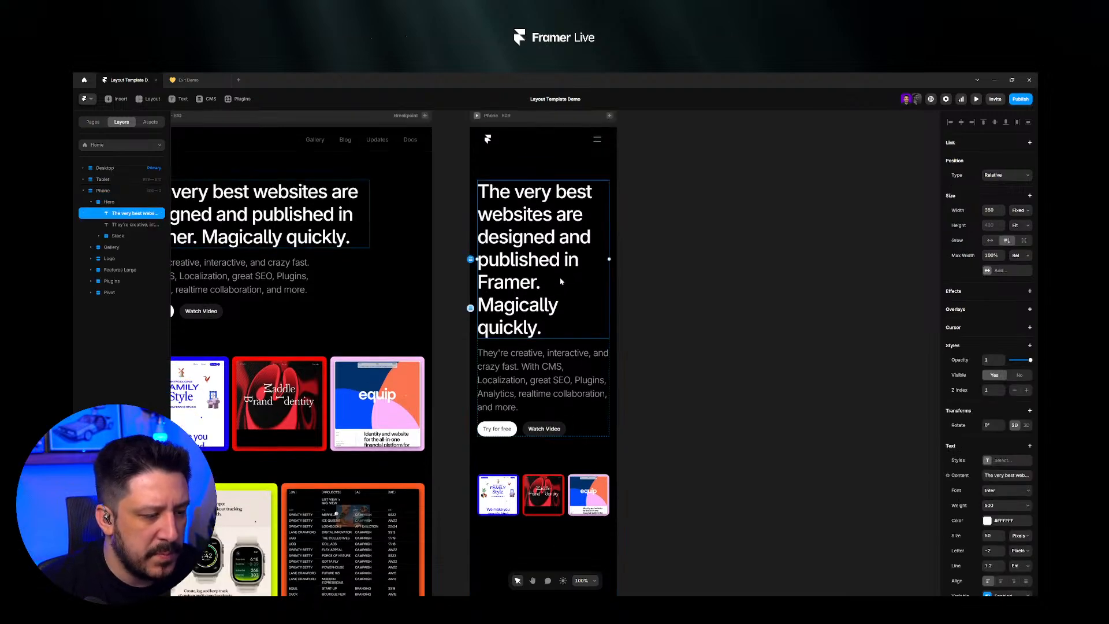
scroll(568, 340, "up", 2)
scroll(567, 341, "up", 1)
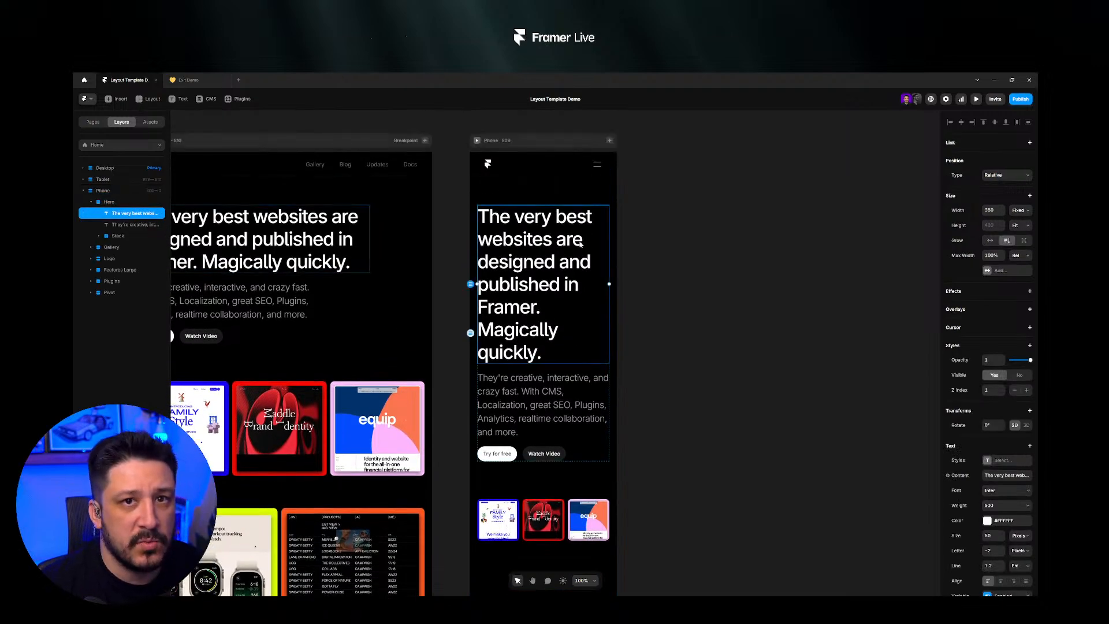
- Edit the Main template's Phone breakpoint: remove the padding's Transform variable, set the gap to 50 and the padding to 20
left_click(545, 147)
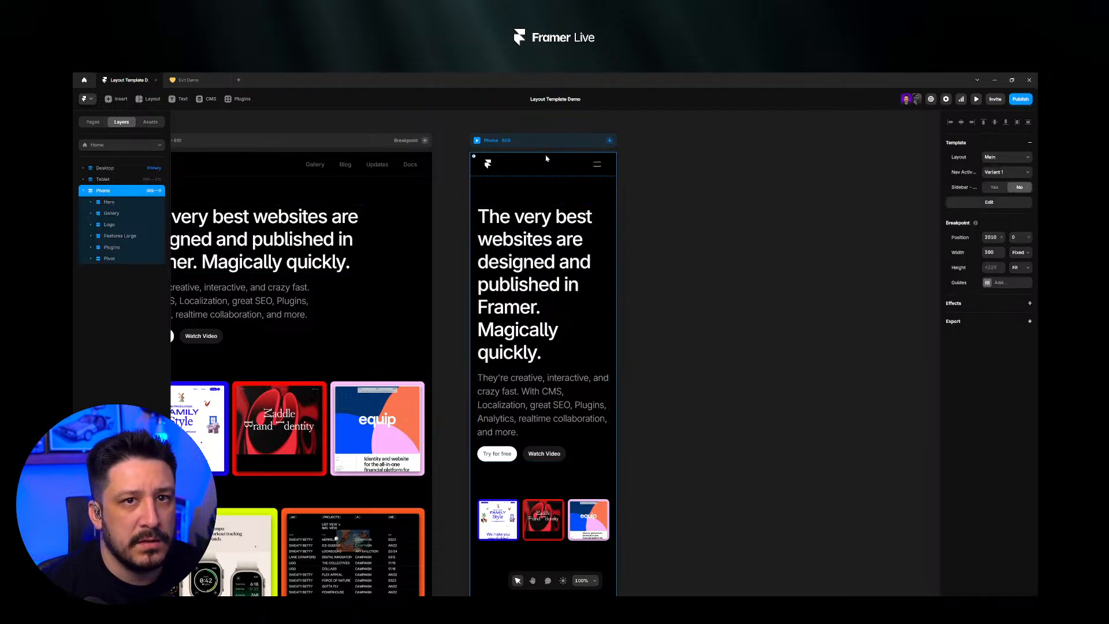
left_click(1013, 203)
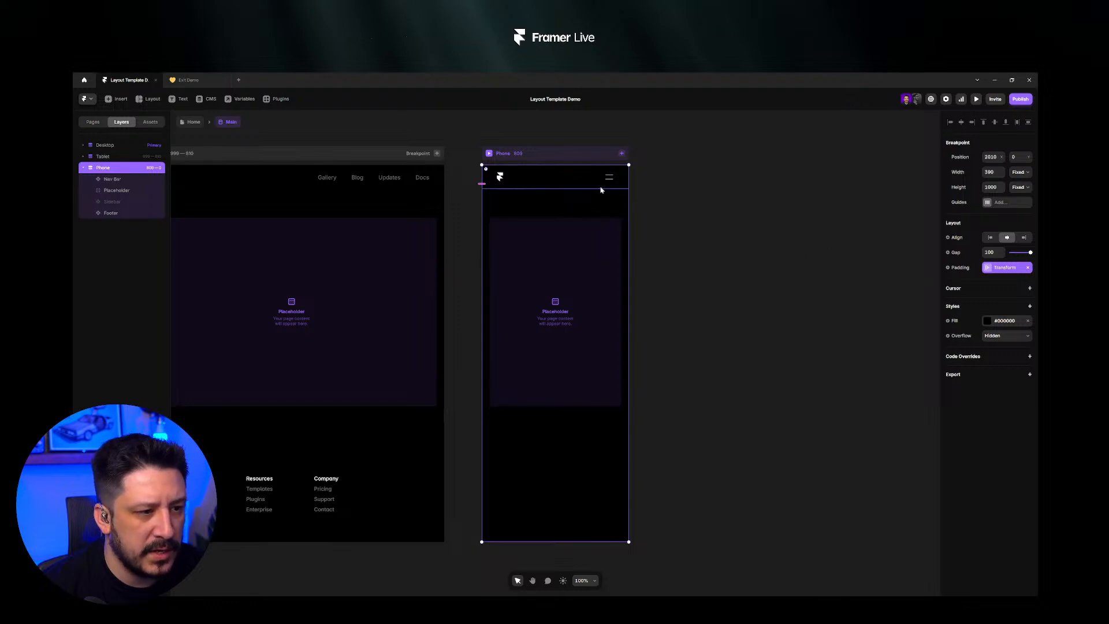
left_click(1028, 268)
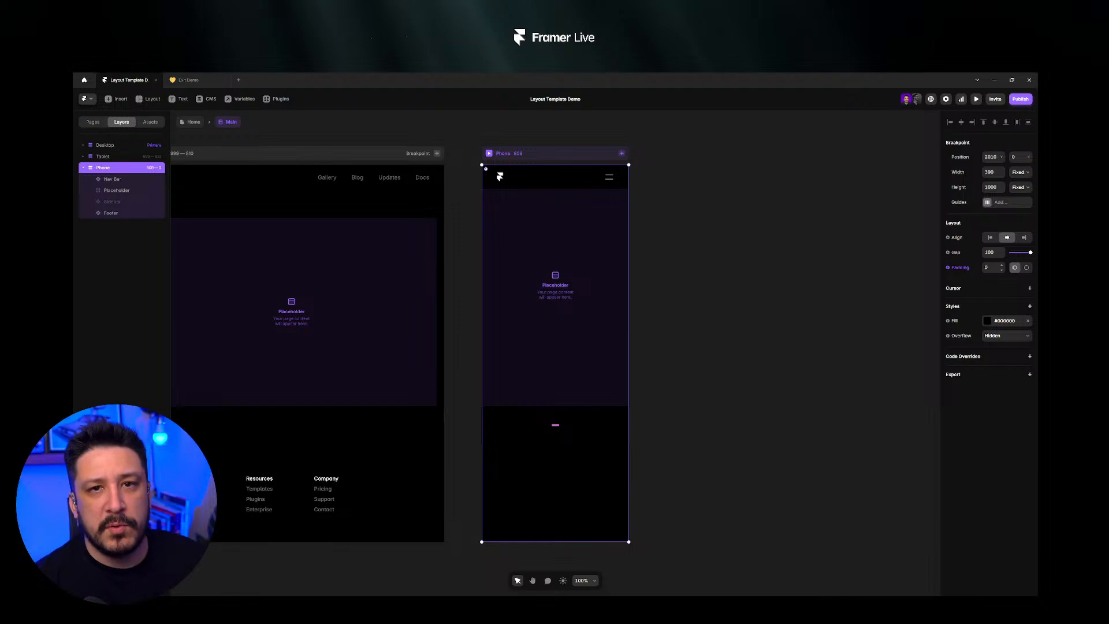
left_click(990, 267)
left_click(991, 252)
type("50")
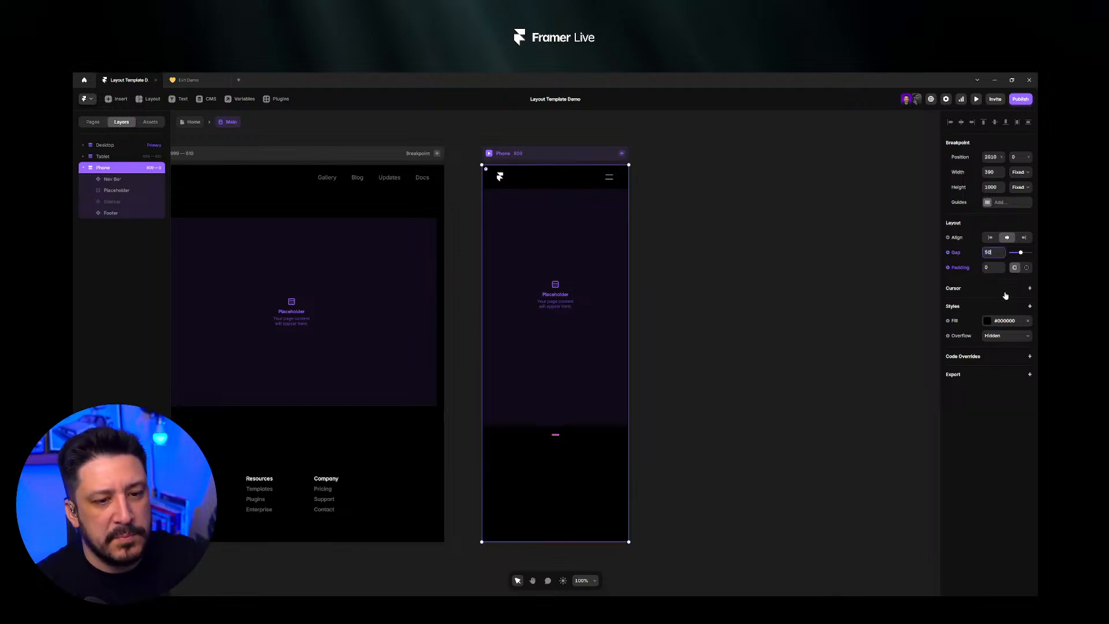
key("Tab")
type("20")
key("Return")
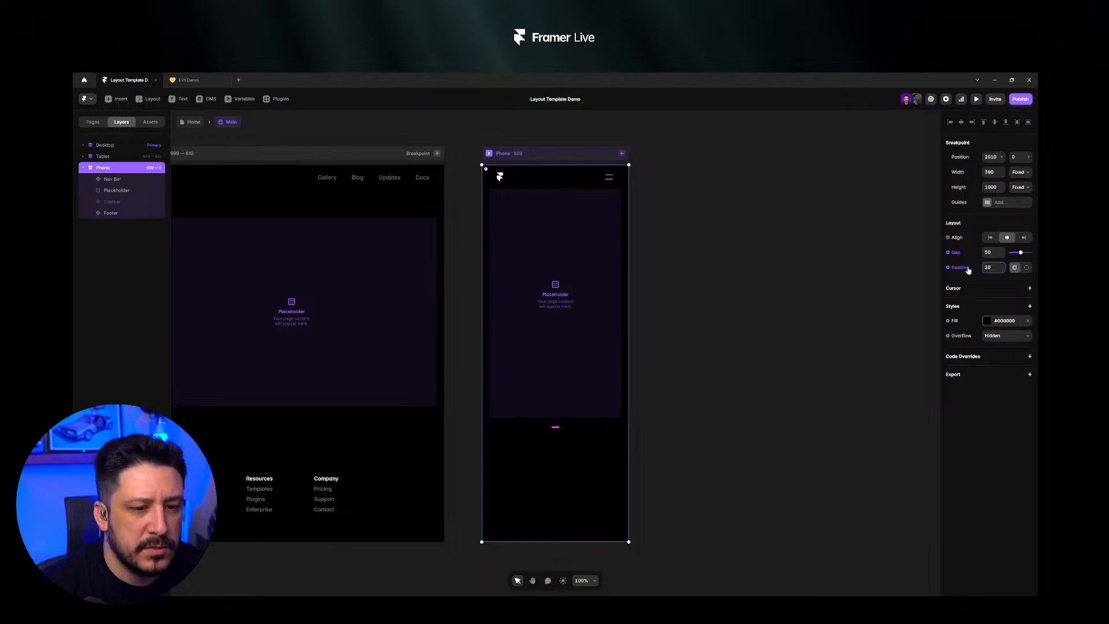
- Set only the top padding of the Main template's Phone breakpoint to 100 and return to the Home page
left_click(1027, 267)
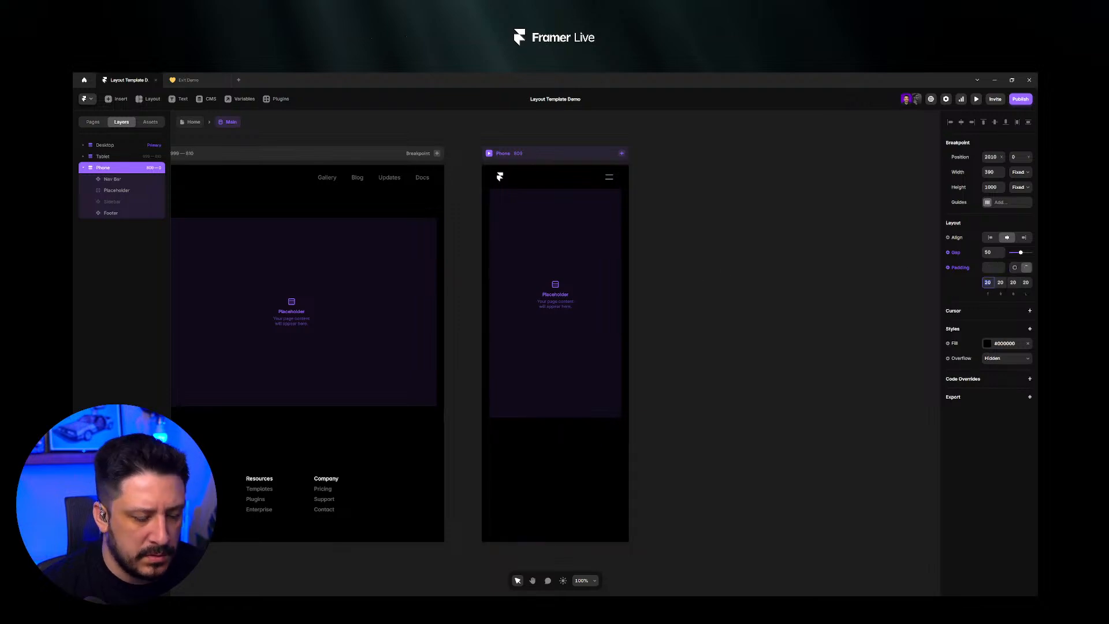
type("100")
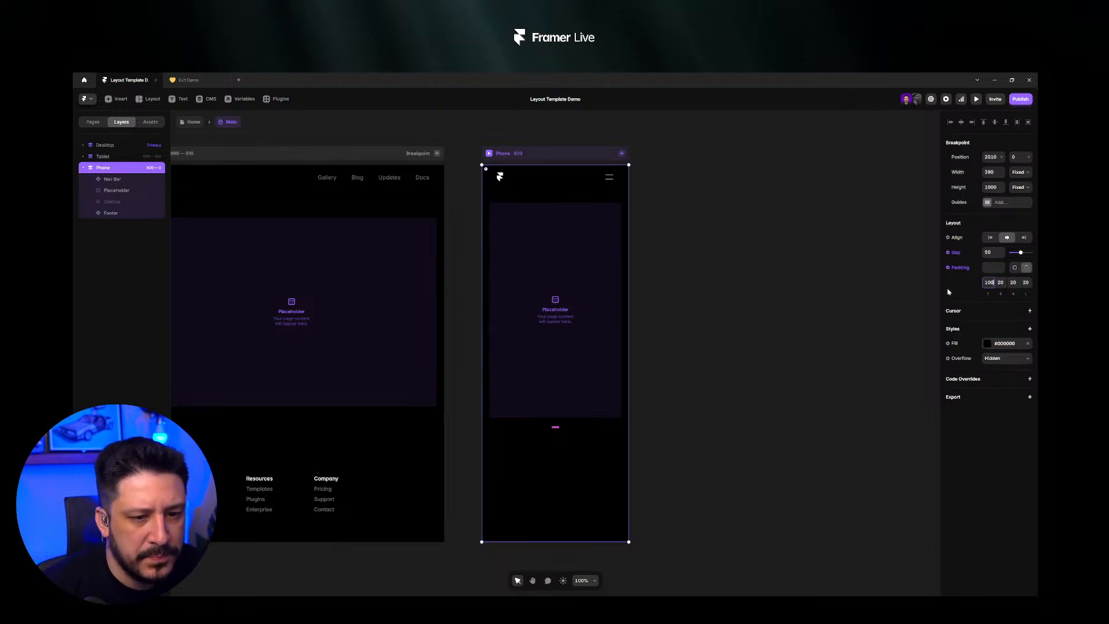
left_click(512, 157)
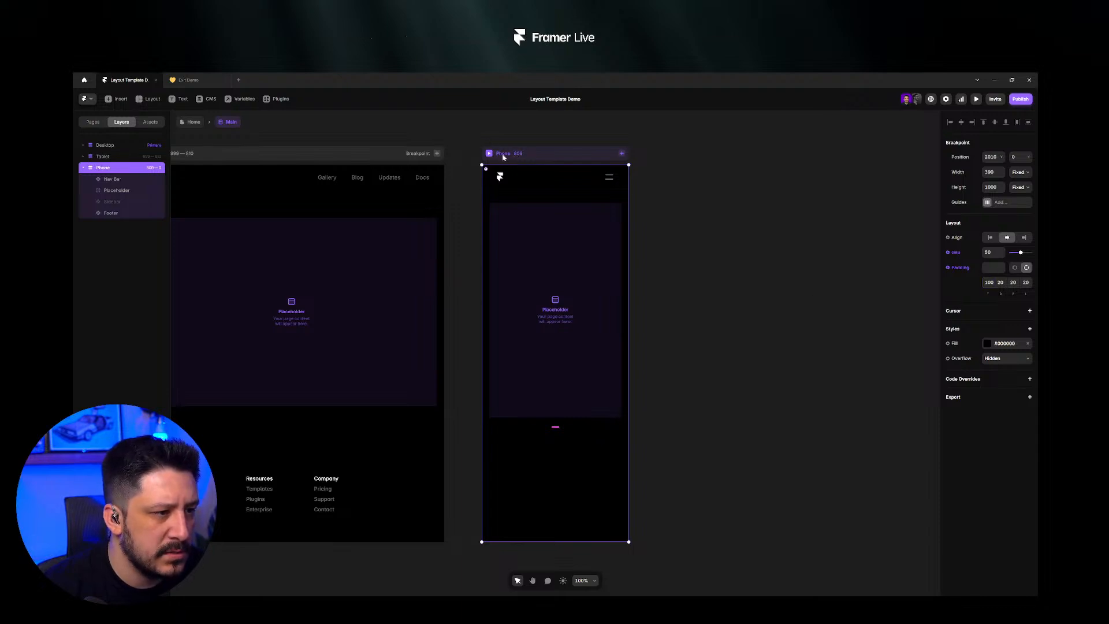
left_click(193, 122)
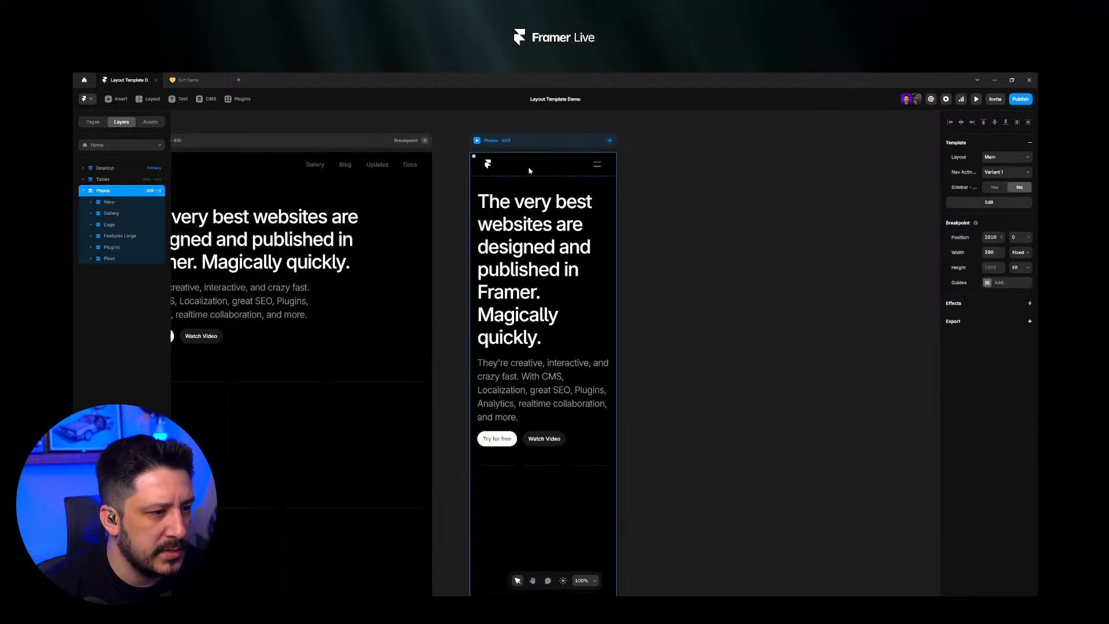
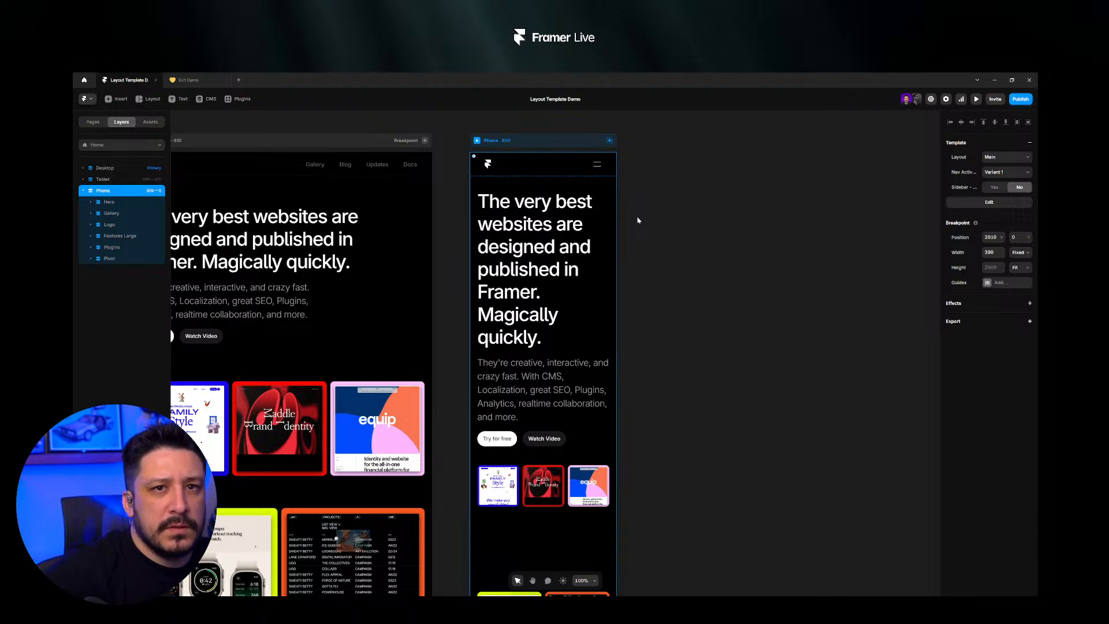
left_click(768, 229)
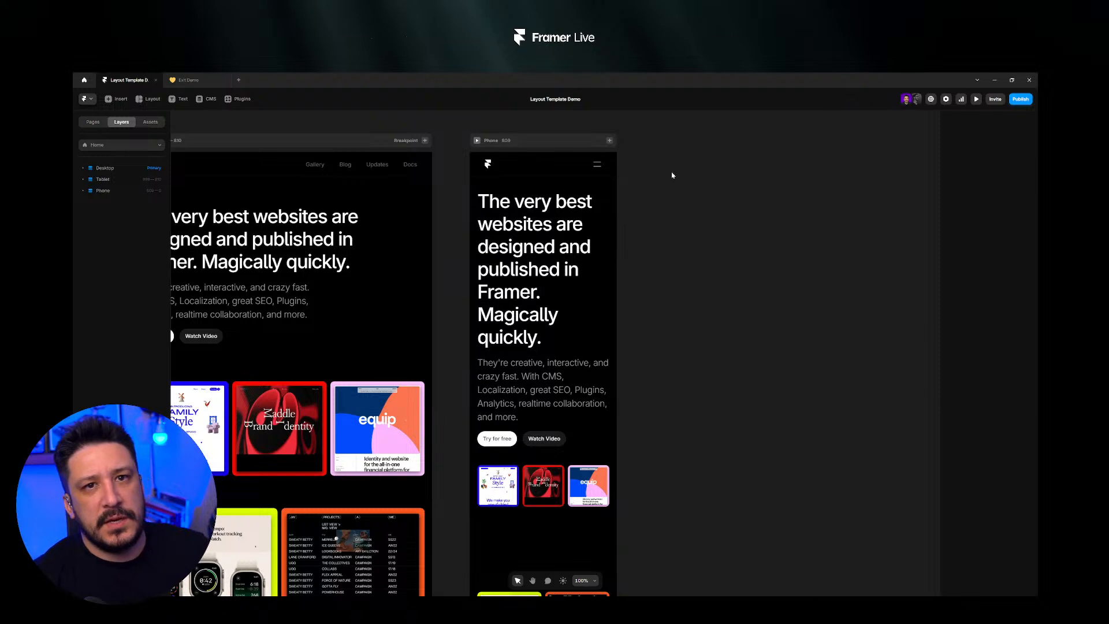
left_click(601, 141)
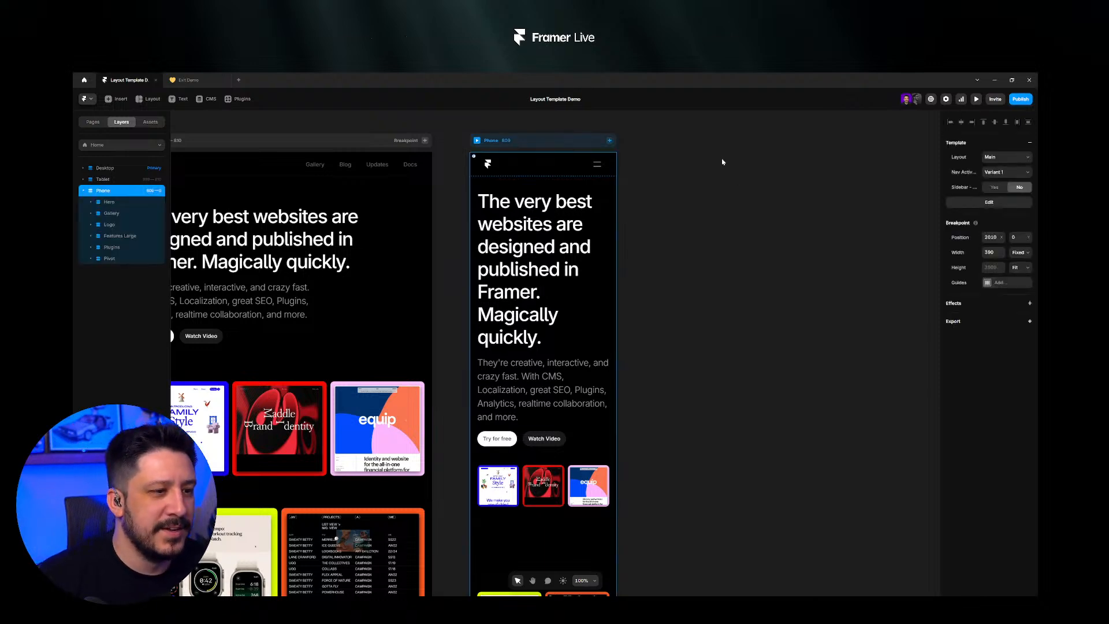
left_click(664, 158)
left_click(610, 149)
left_click(676, 150)
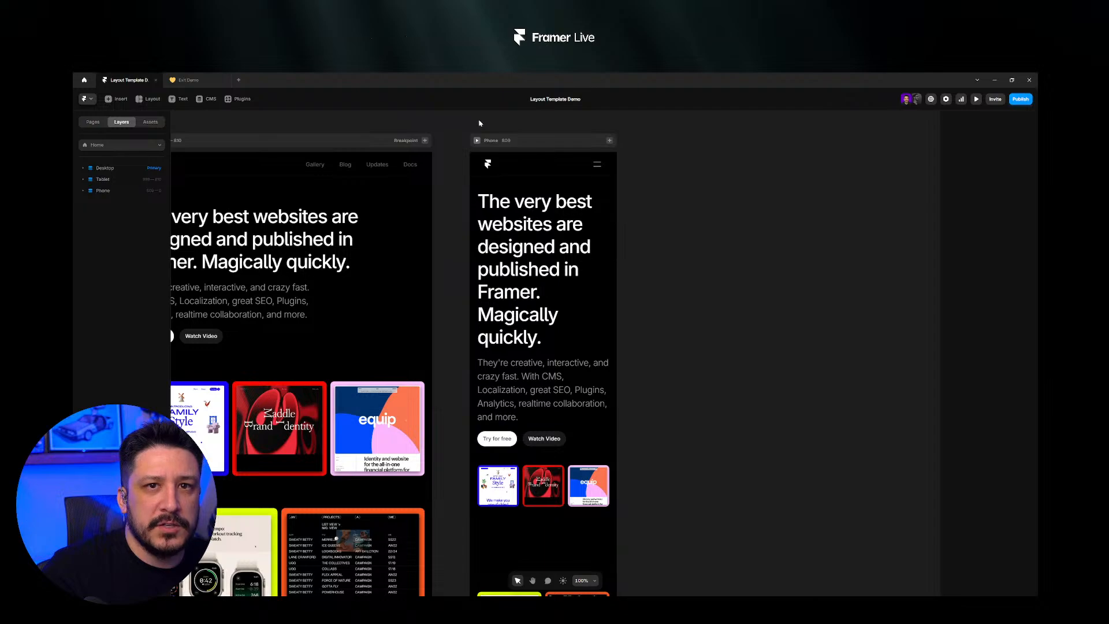
- Select the Home page's Desktop breakpoint and open its Main layout template for editing
key("space")
left_click_drag(424, 134, 638, 136)
left_click_drag(212, 136, 619, 136)
left_click(364, 144)
scroll(247, 154, "right", 2)
scroll(247, 154, "down", 1)
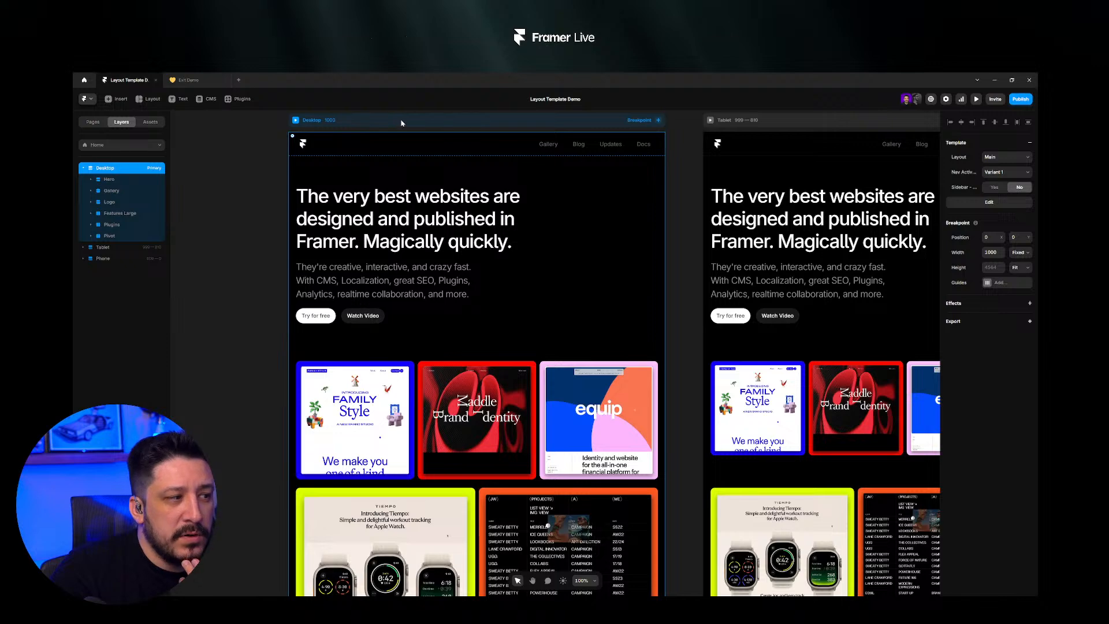
double_click(401, 122)
left_click(388, 131)
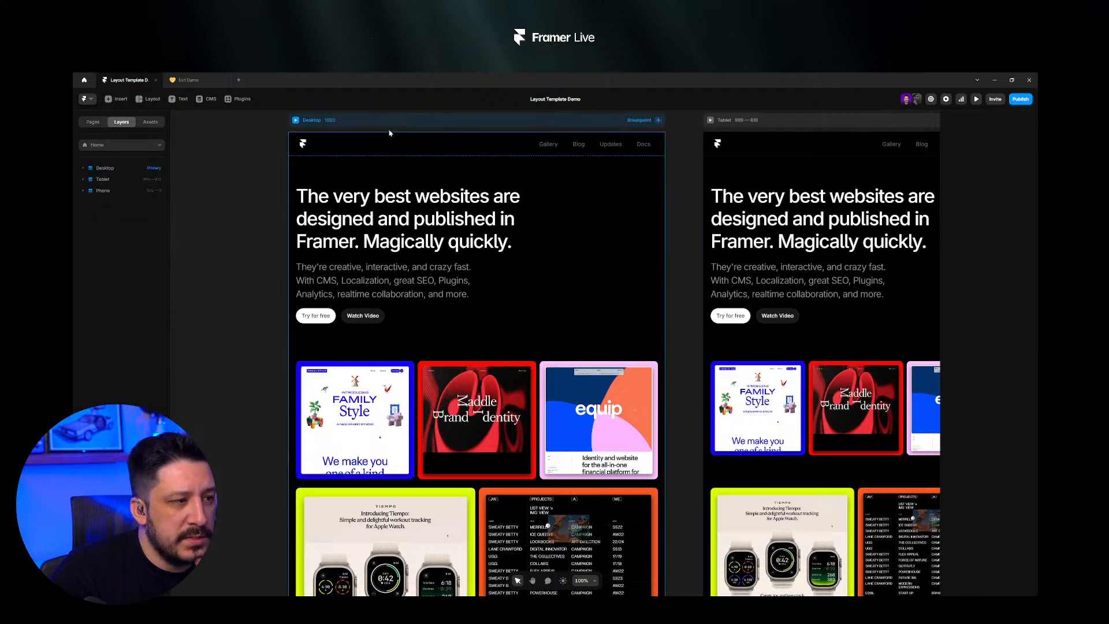
left_click(399, 119)
left_click(985, 201)
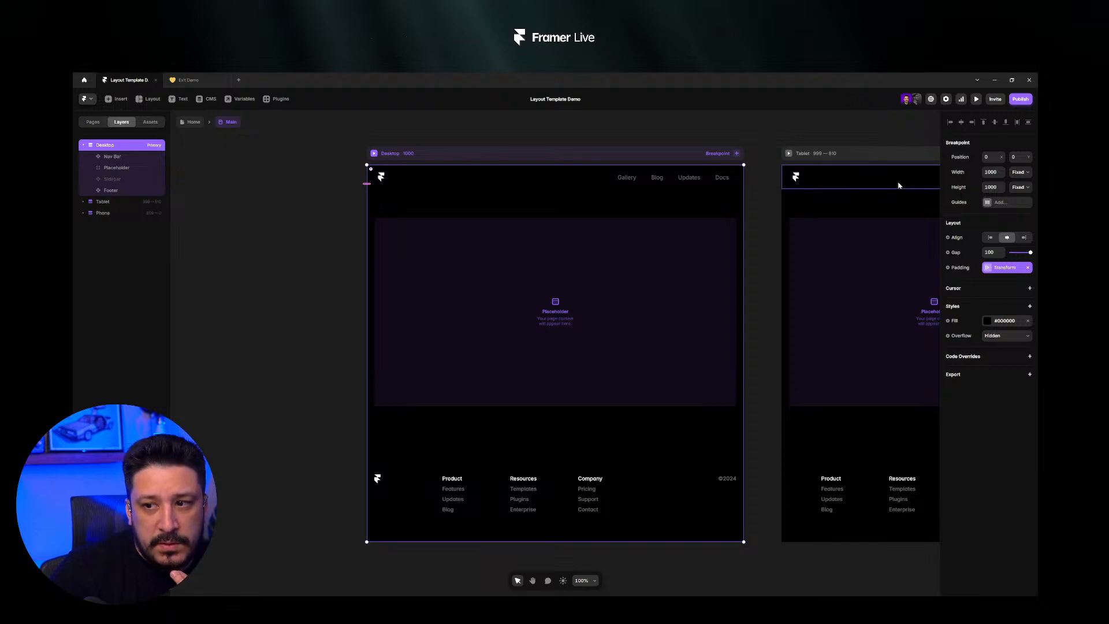
- Add a Scroll Transform effect to the Nav Bar in the Main template's Desktop breakpoint
left_click(719, 178)
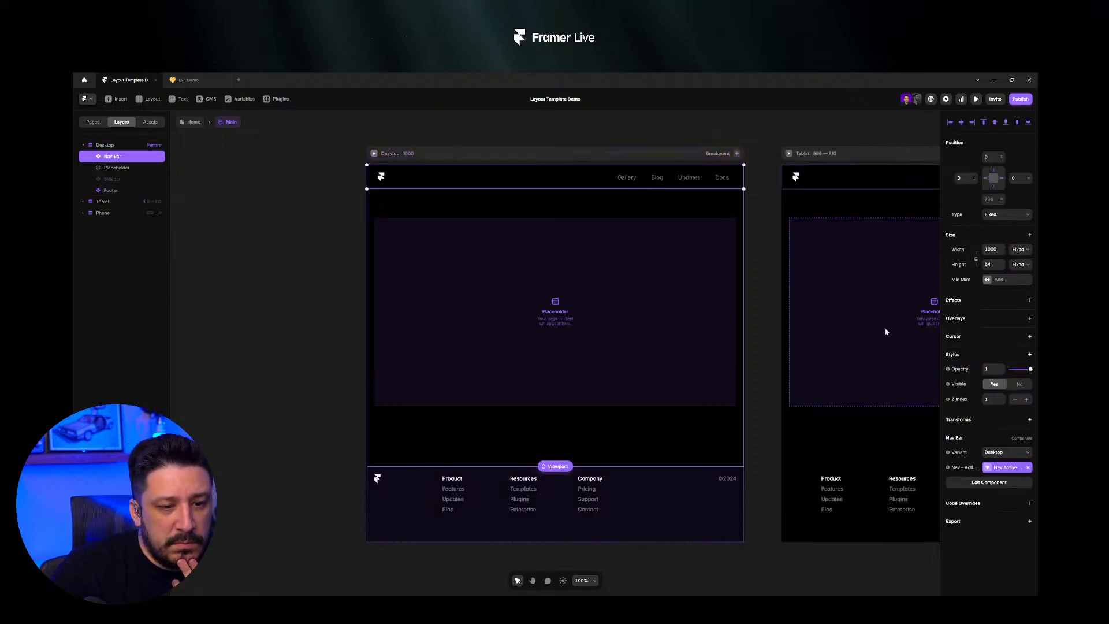
left_click(1030, 300)
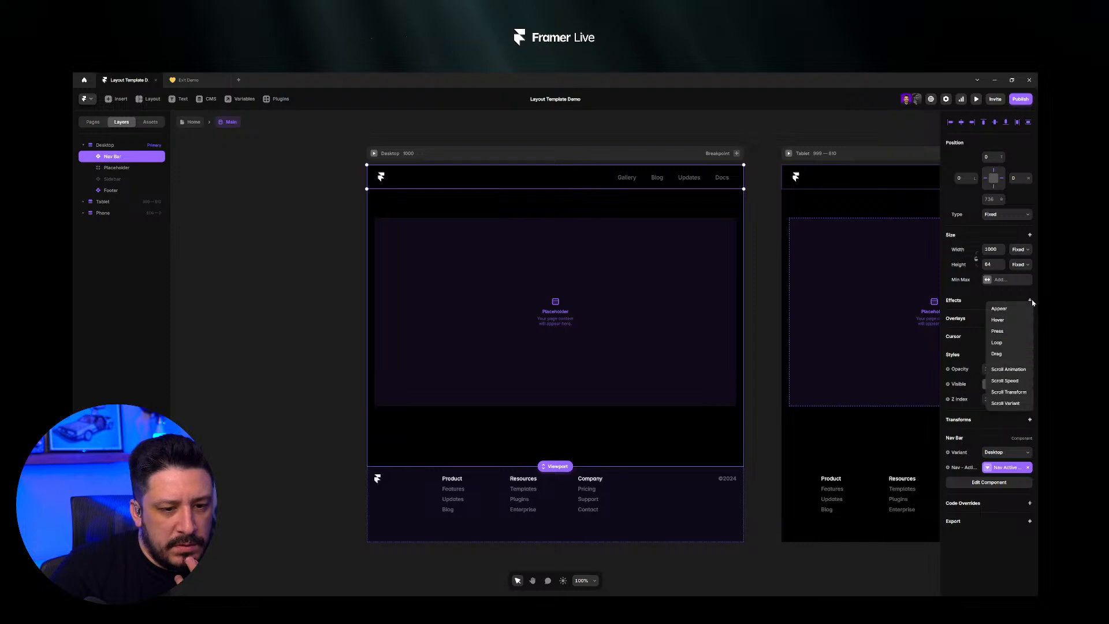
left_click(1005, 392)
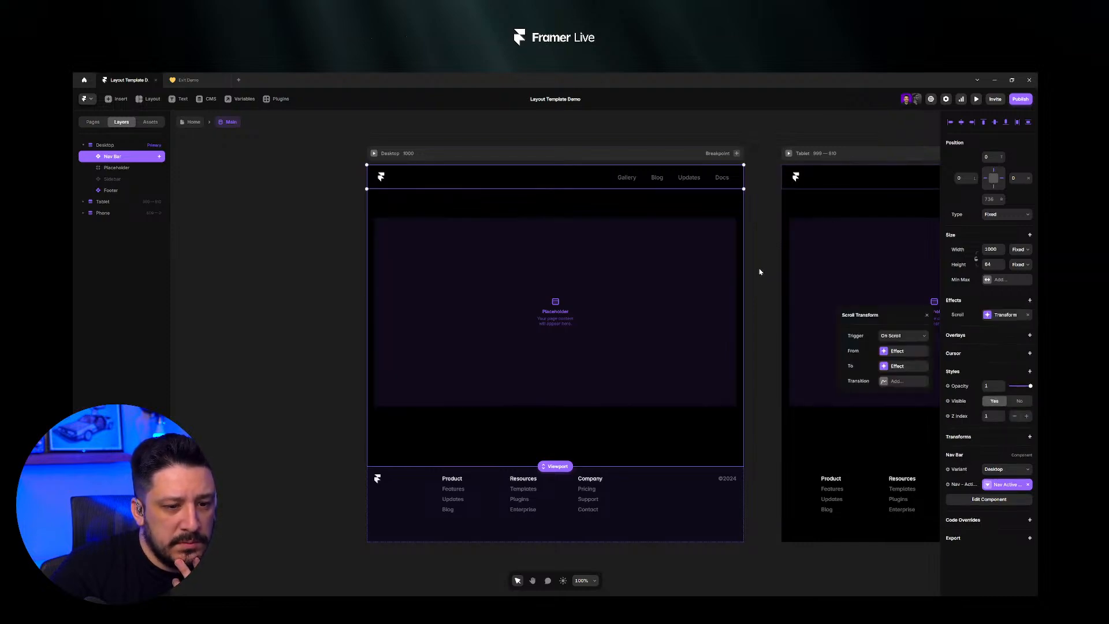
left_click(766, 264)
left_click(716, 249)
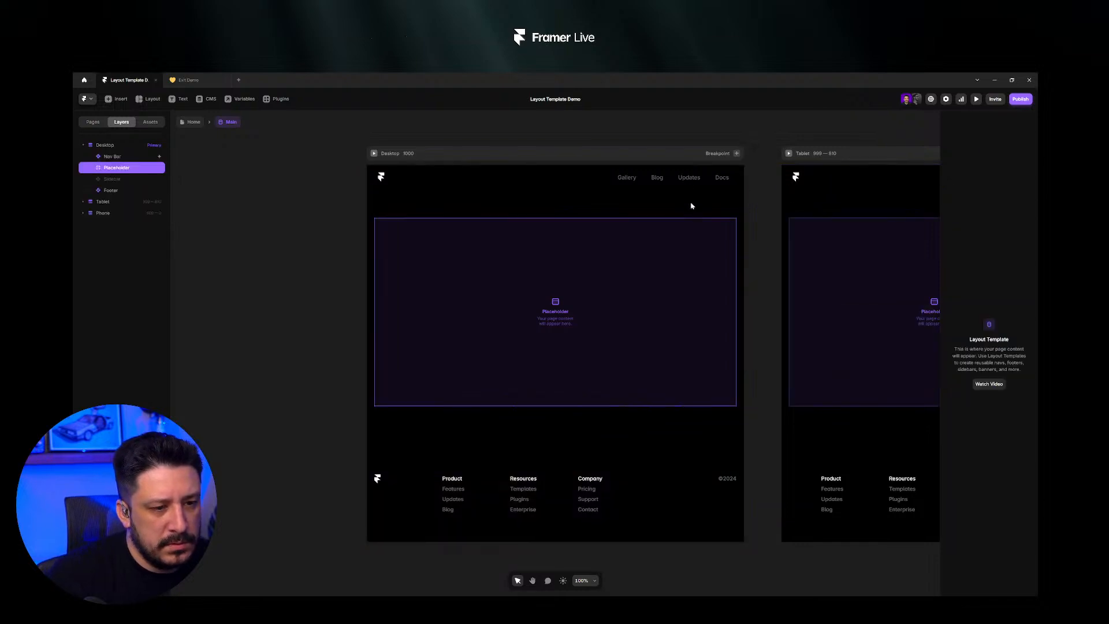
- Examine the From and To settings of the Nav Bar's Scroll Transform effect in the Desktop breakpoint
left_click(708, 182)
key("space")
left_click_drag(766, 216, 490, 178)
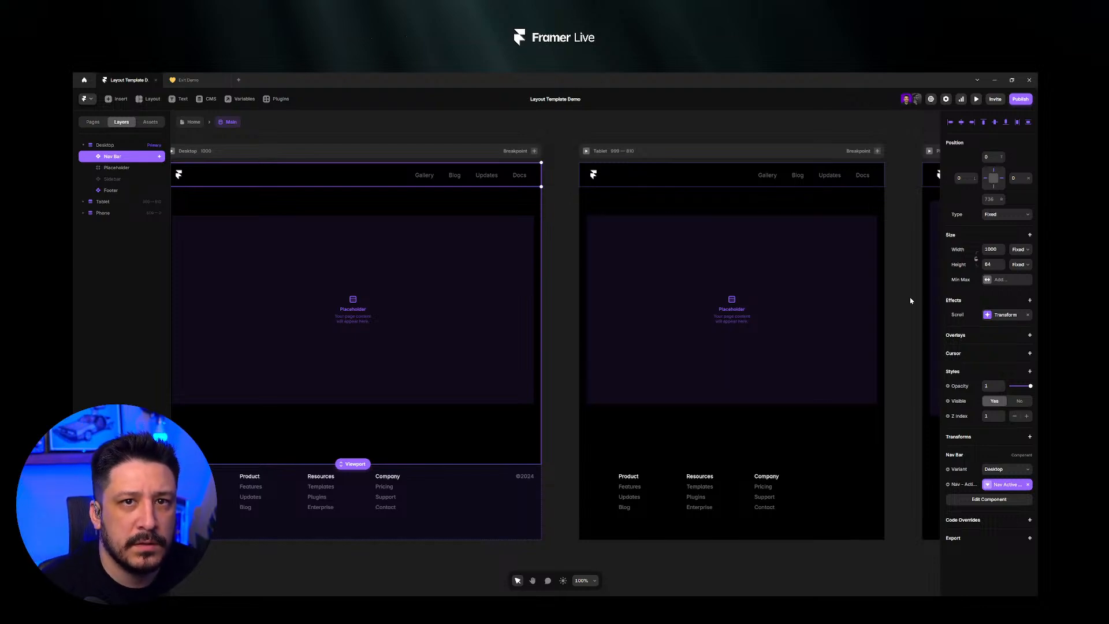
left_click(994, 318)
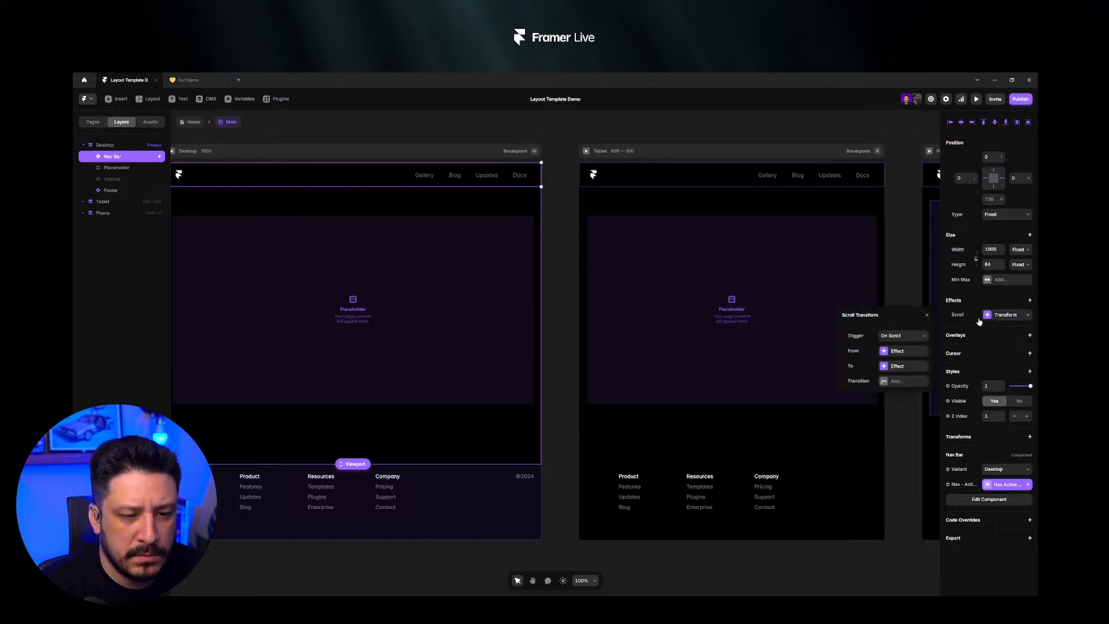
left_click(903, 352)
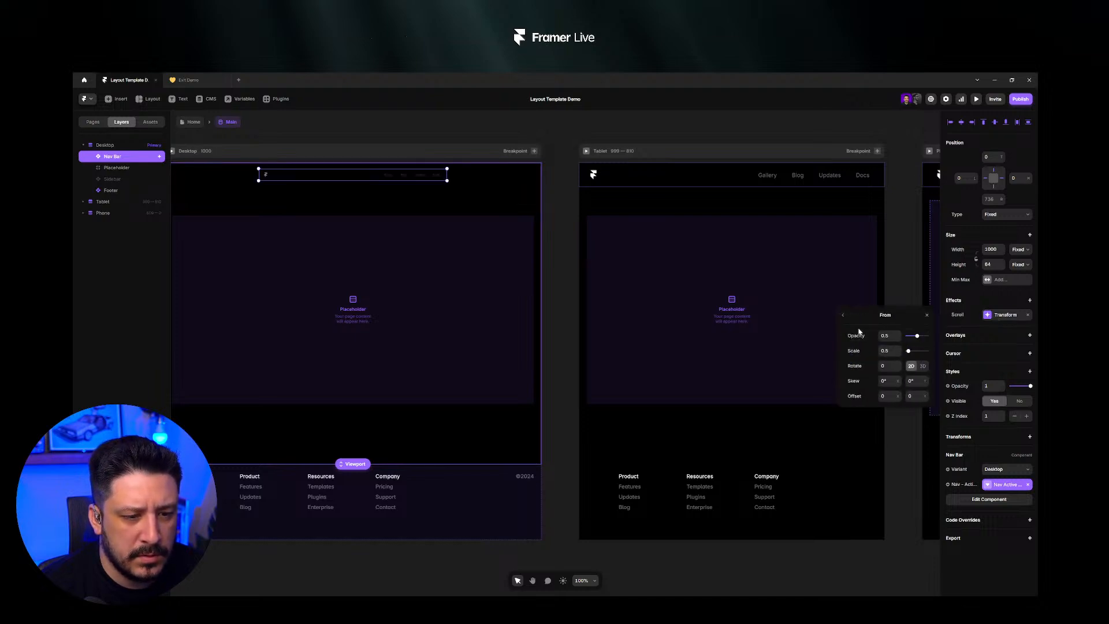
left_click(843, 315)
left_click(895, 368)
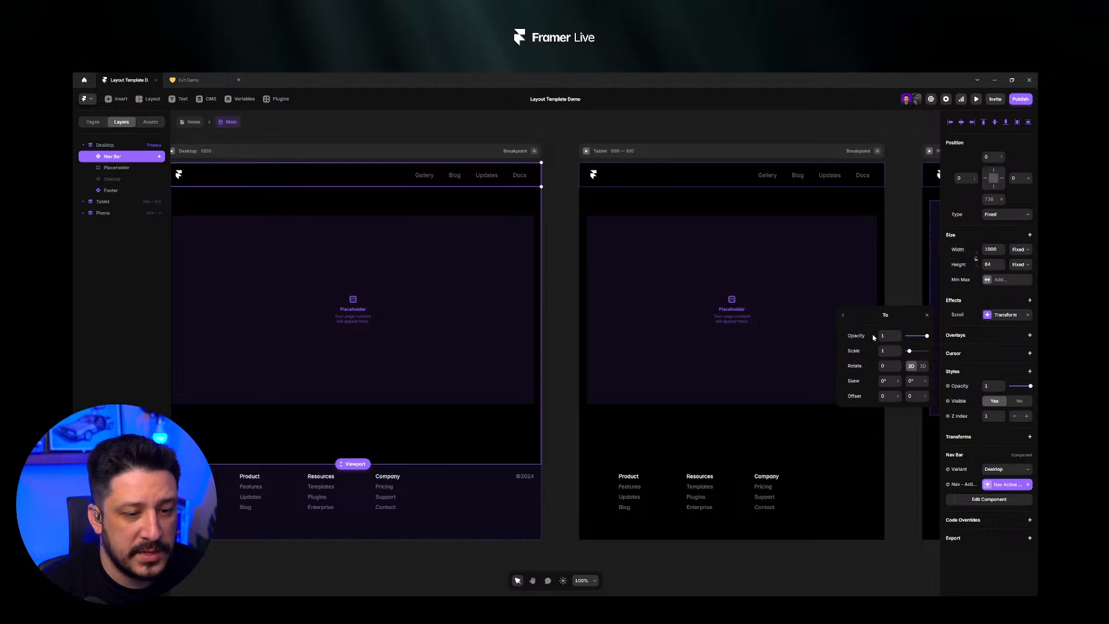
left_click(843, 315)
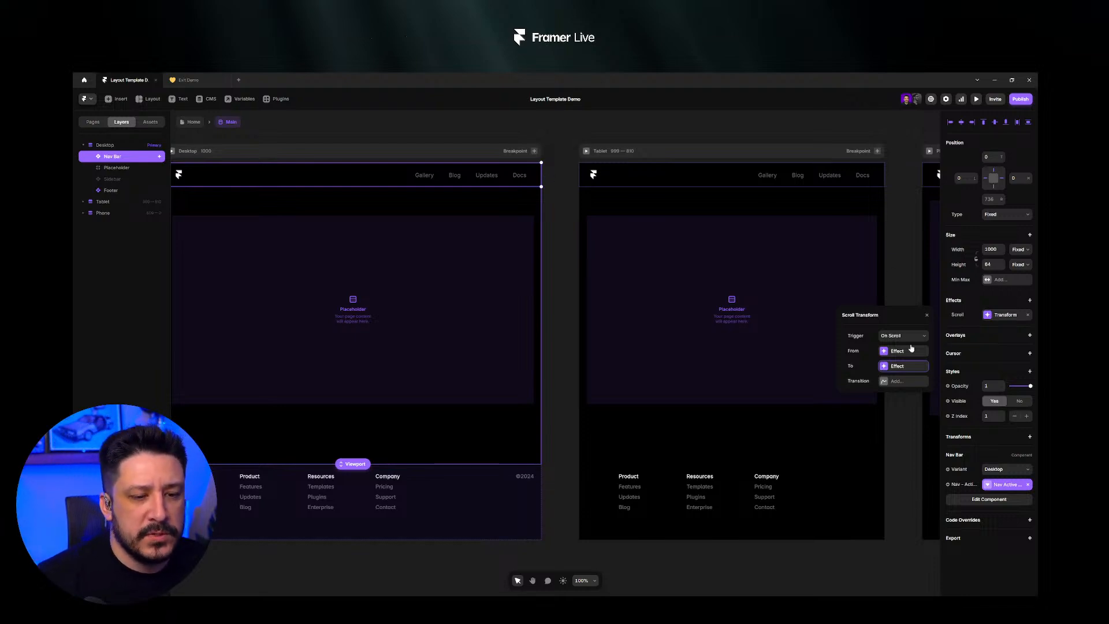
- Replace the Nav Bar's Scroll Transform effect with a Scroll Animation effect
left_click(1028, 314)
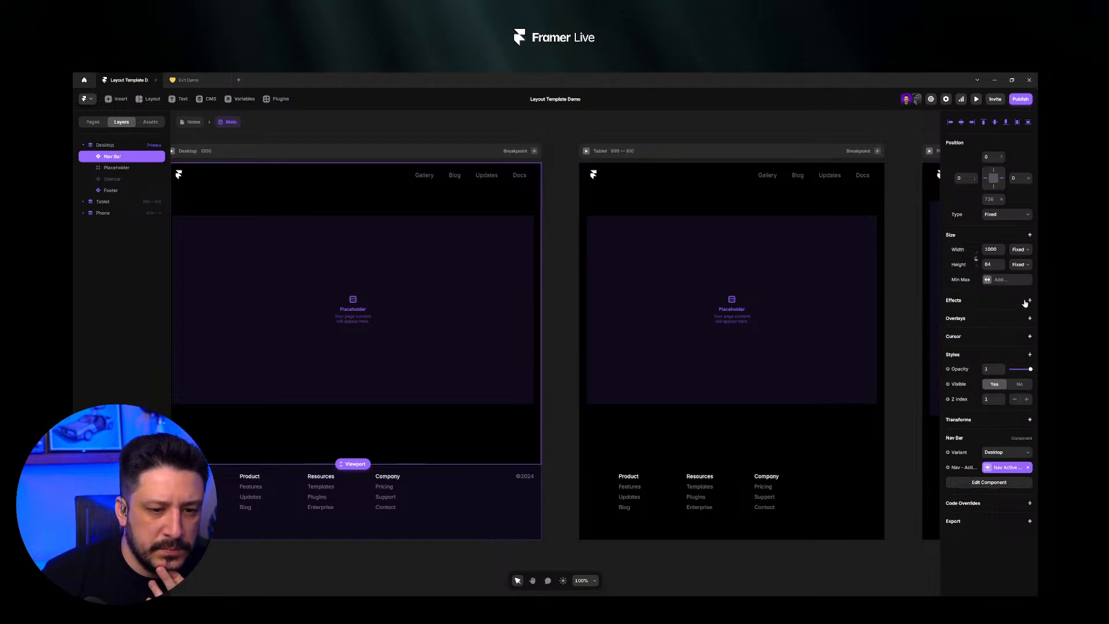
left_click(1030, 300)
left_click(1005, 367)
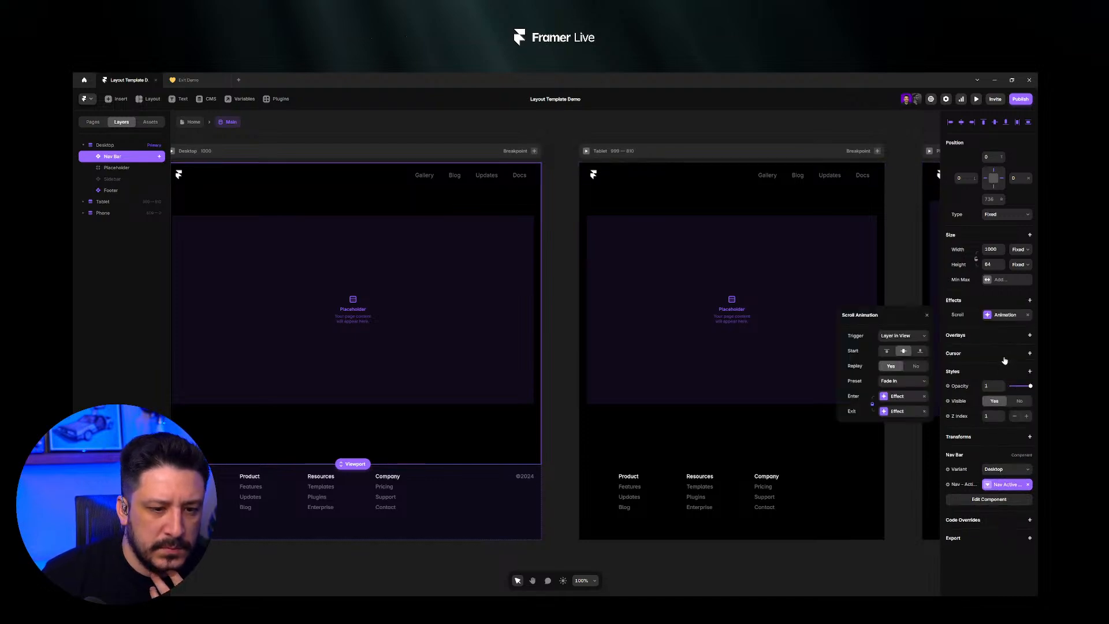
- Try a vertical offset of 1 in the Scroll Animation's Enter effect and reset it to 0
left_click(897, 397)
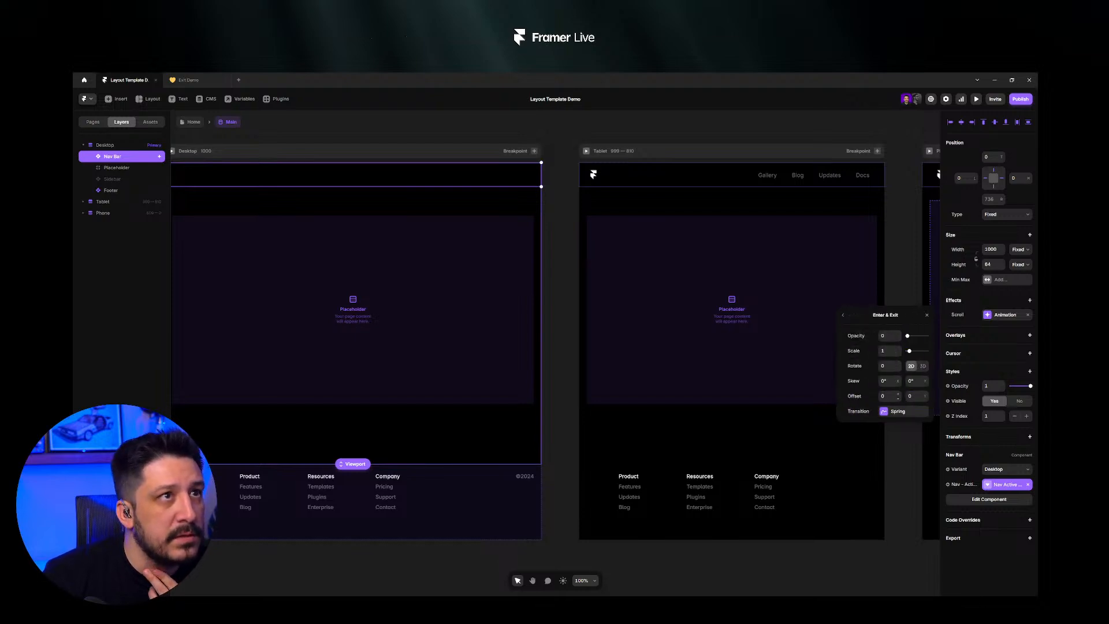
left_click(898, 399)
left_click(925, 394)
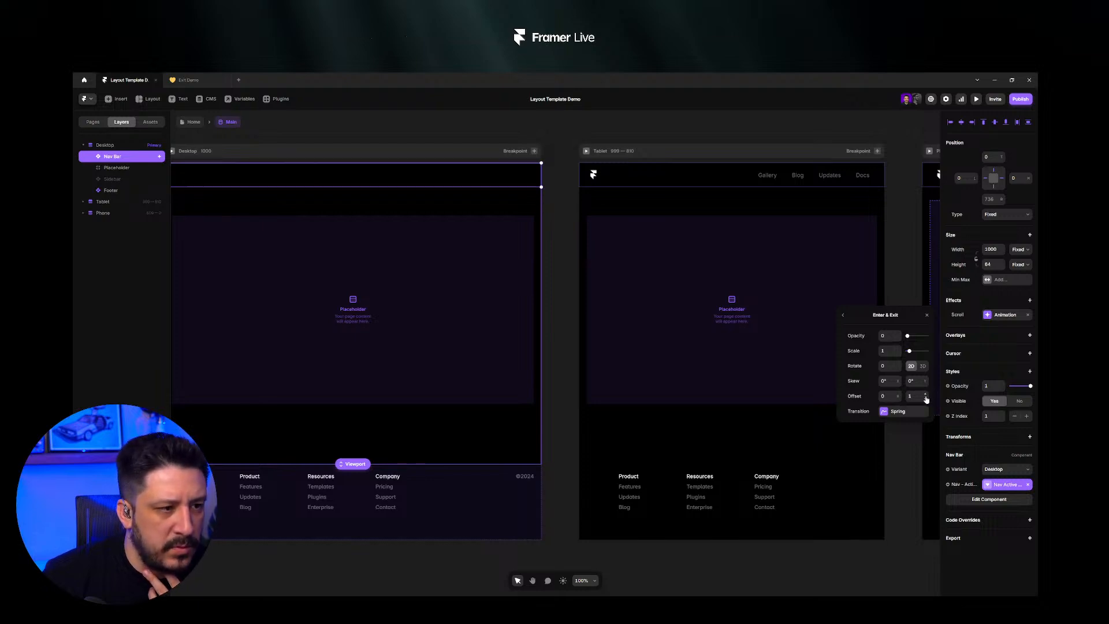
left_click(925, 401)
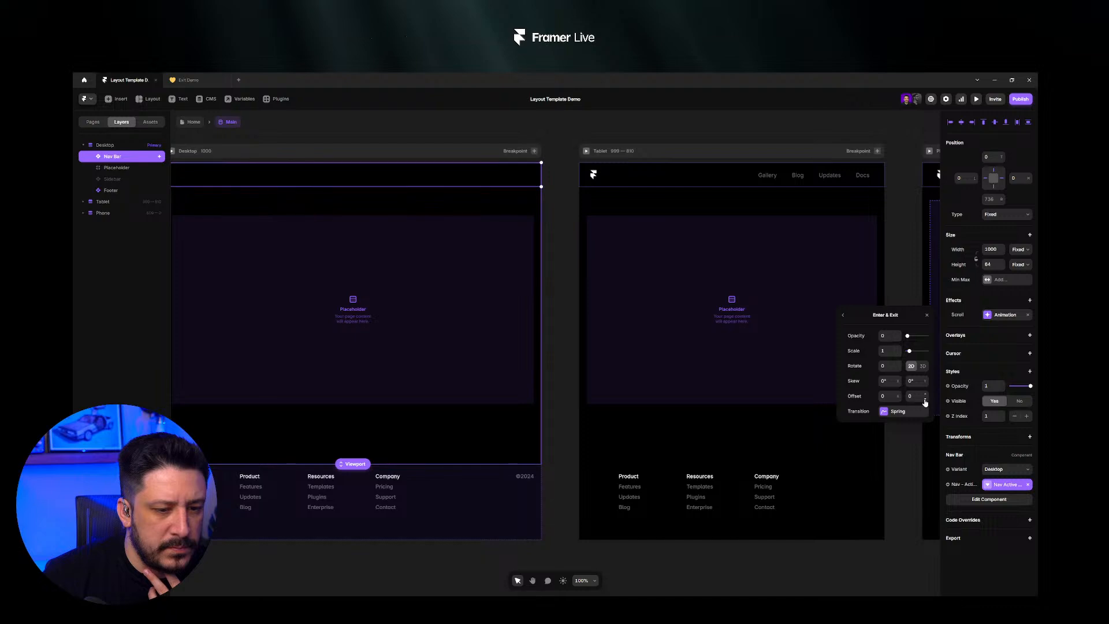
left_click(843, 315)
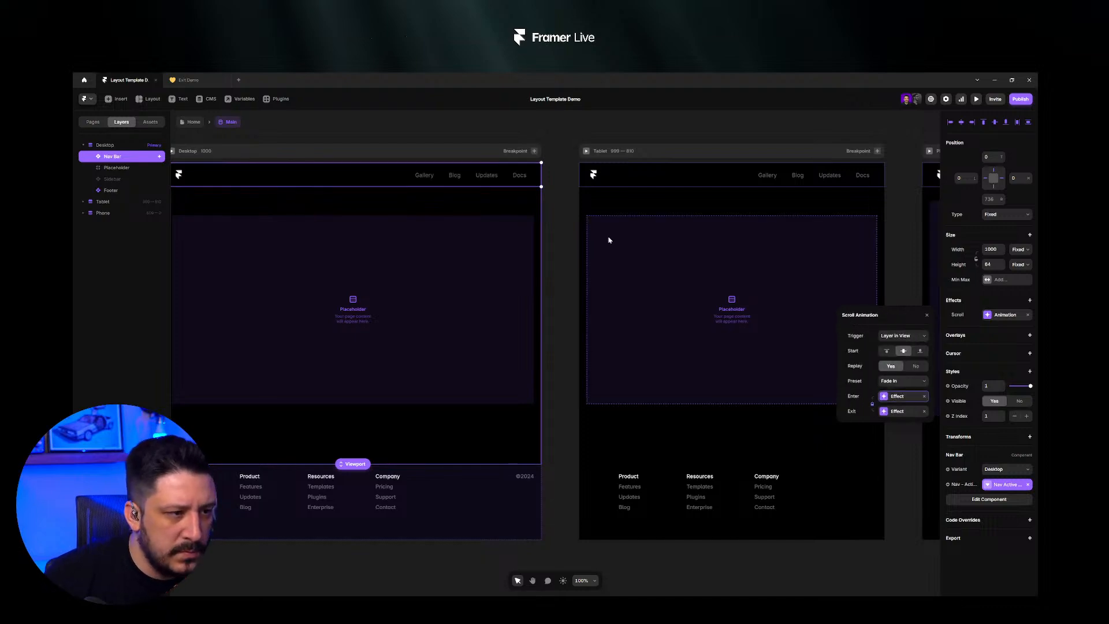
- Reselect the Desktop Nav Bar and set the vertical offset of its Scroll Animation's Enter effect to about -62
left_click(566, 230)
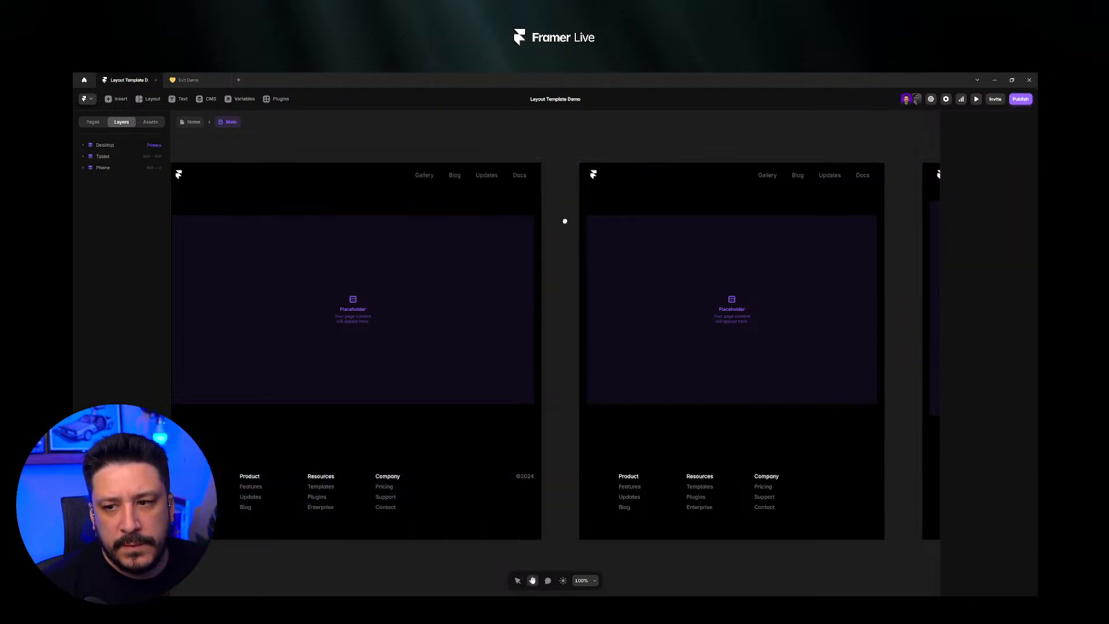
left_click_drag(565, 220, 672, 230)
left_click(488, 178)
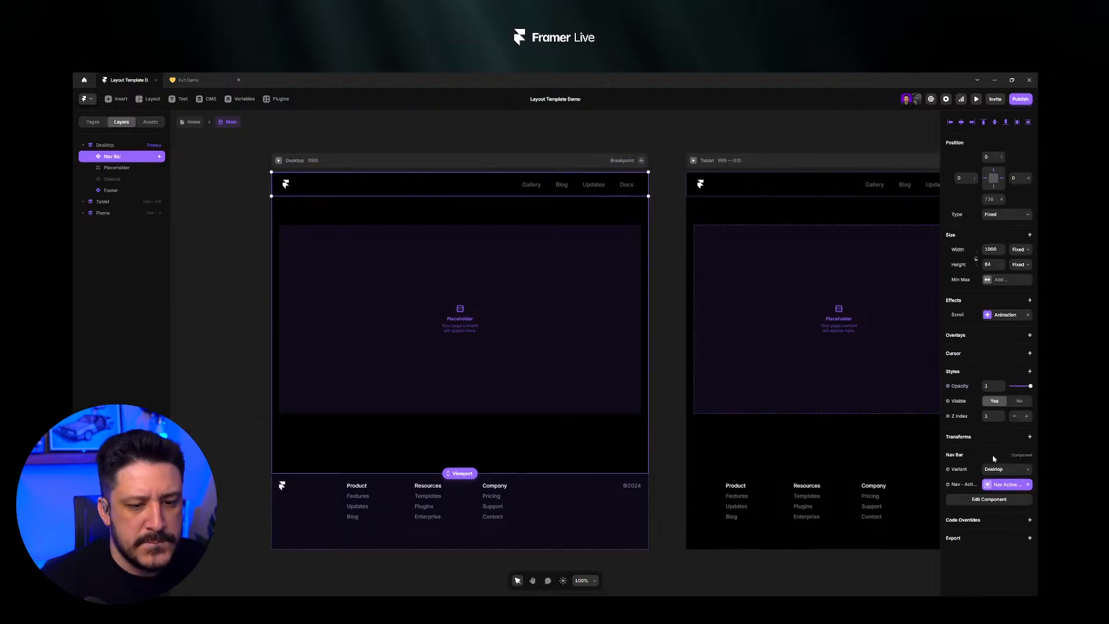
left_click(1005, 315)
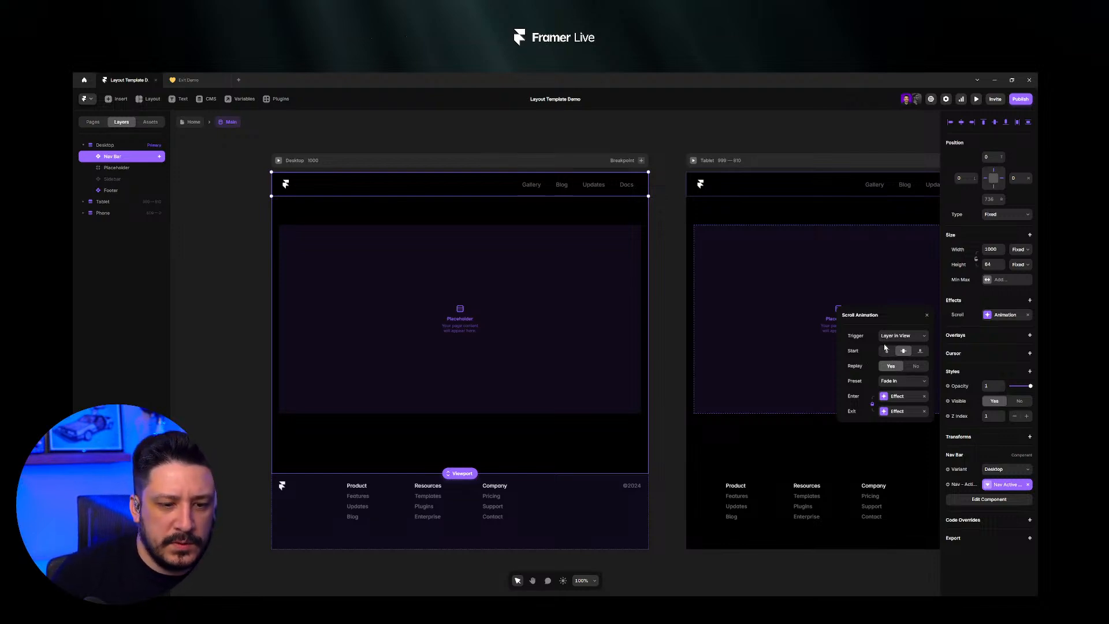
left_click(898, 397)
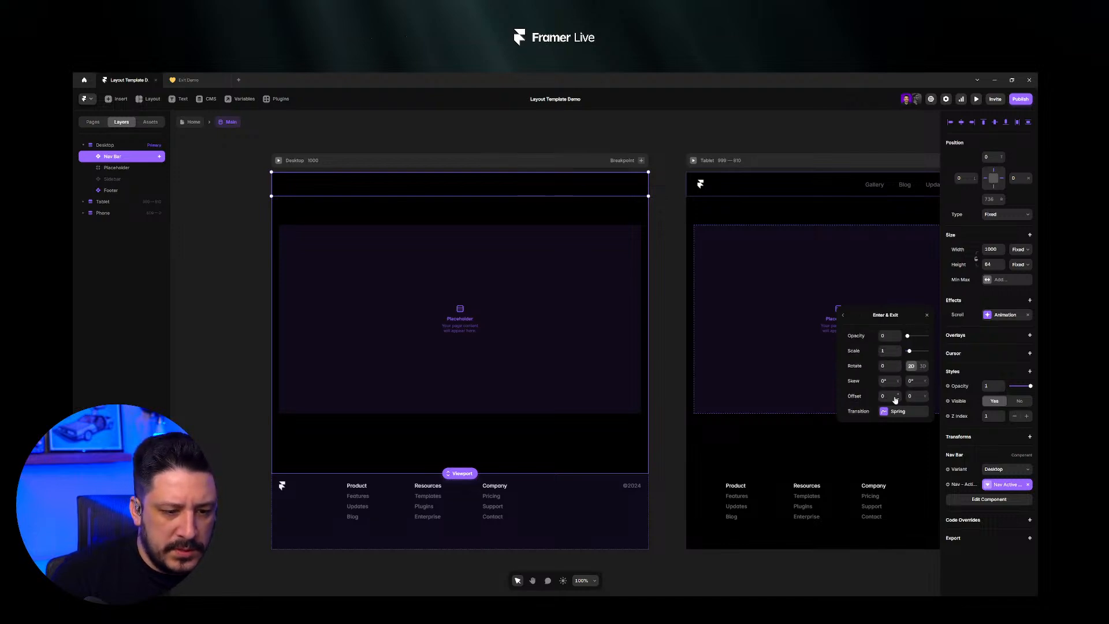
left_click_drag(926, 397, 926, 402)
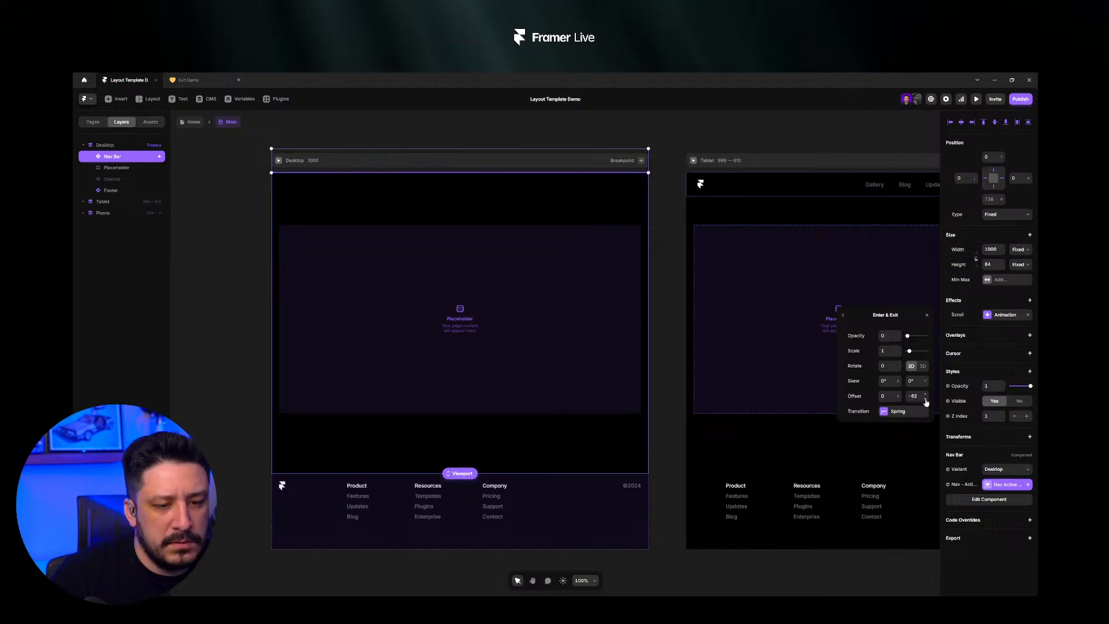
left_click(842, 315)
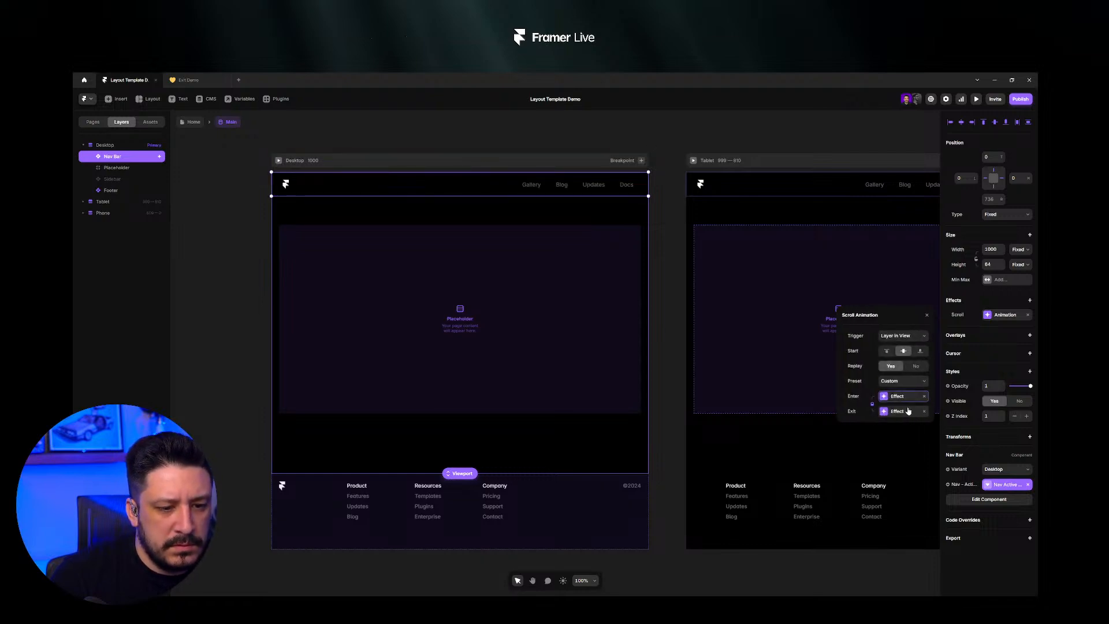
- Preview the Main template, enlarge the preview height to 1242, and return to the canvas
left_click(975, 100)
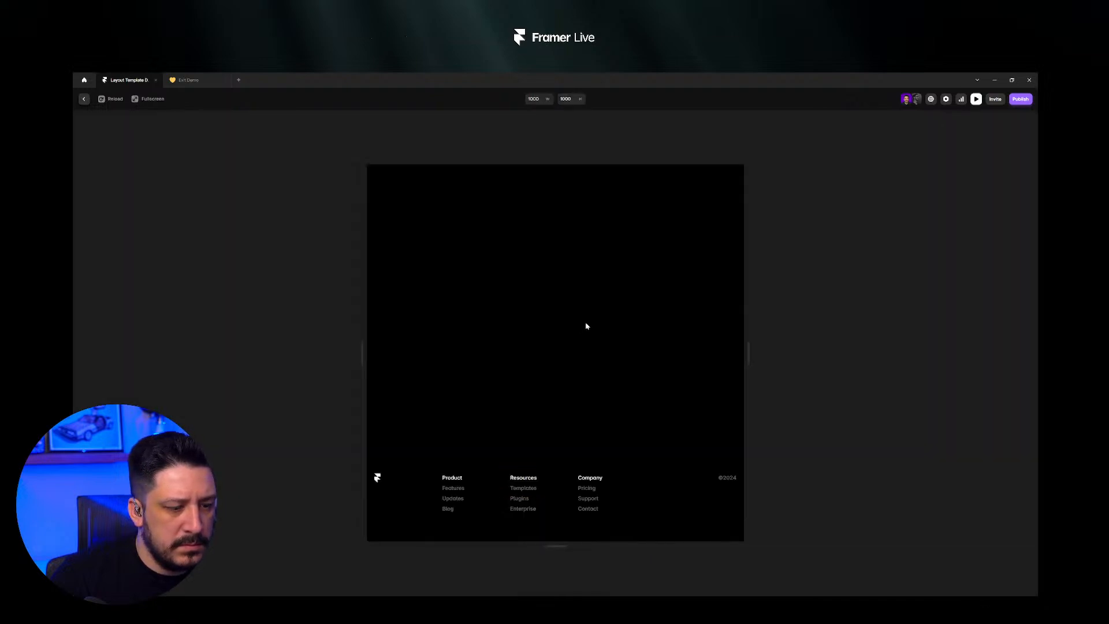
left_click_drag(555, 547, 555, 589)
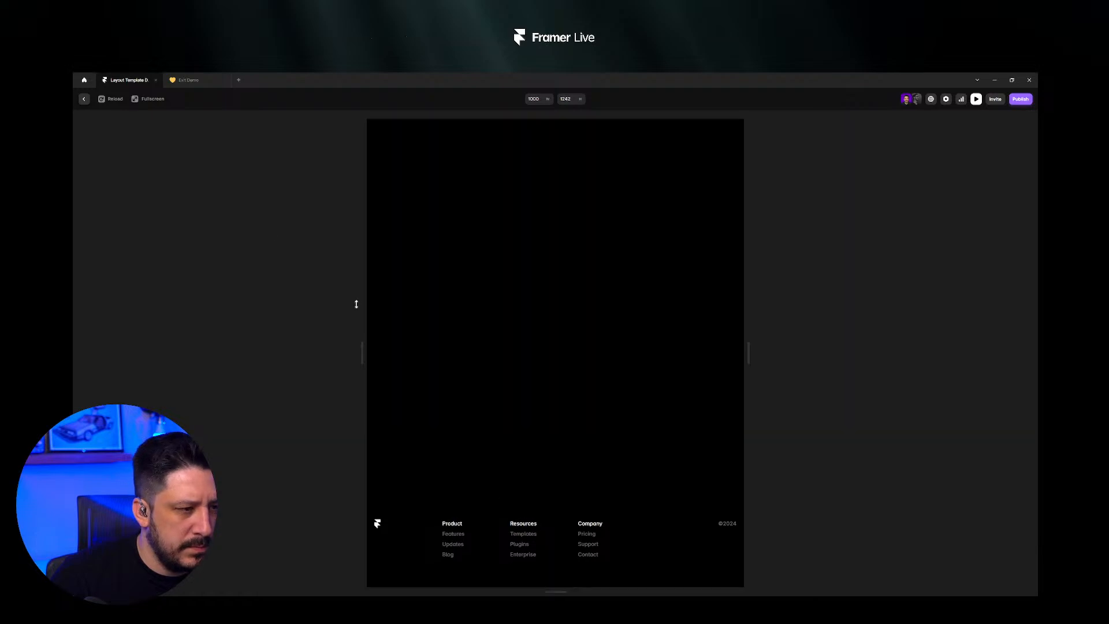
left_click(83, 99)
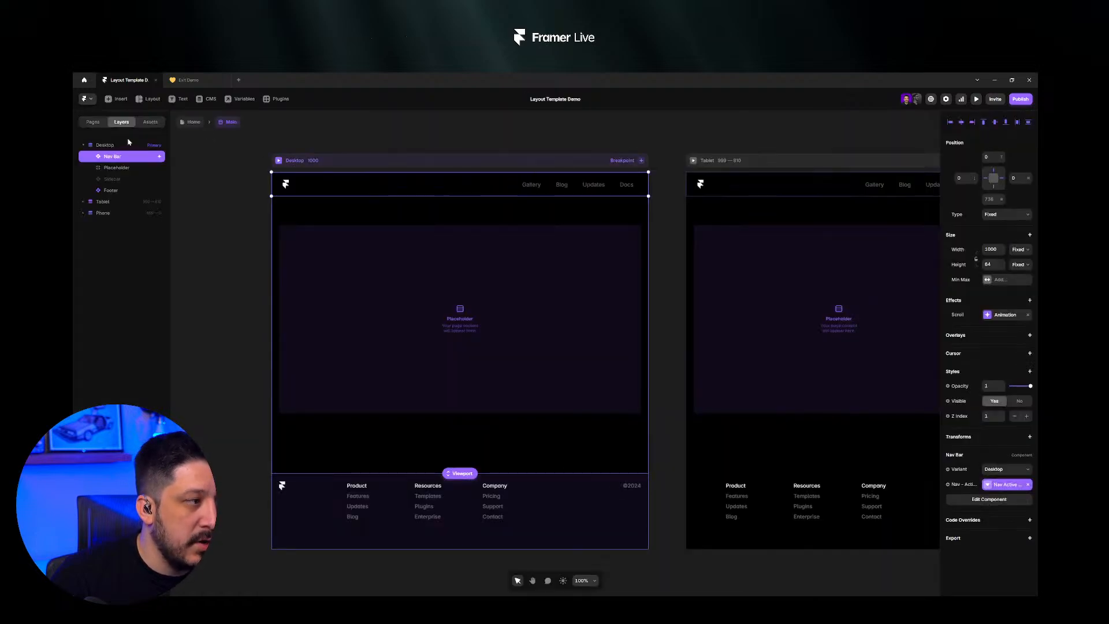
- Return to the Home page and preview how the Nav Bar behaves while scrolling down and back up
left_click(194, 122)
left_click(296, 123)
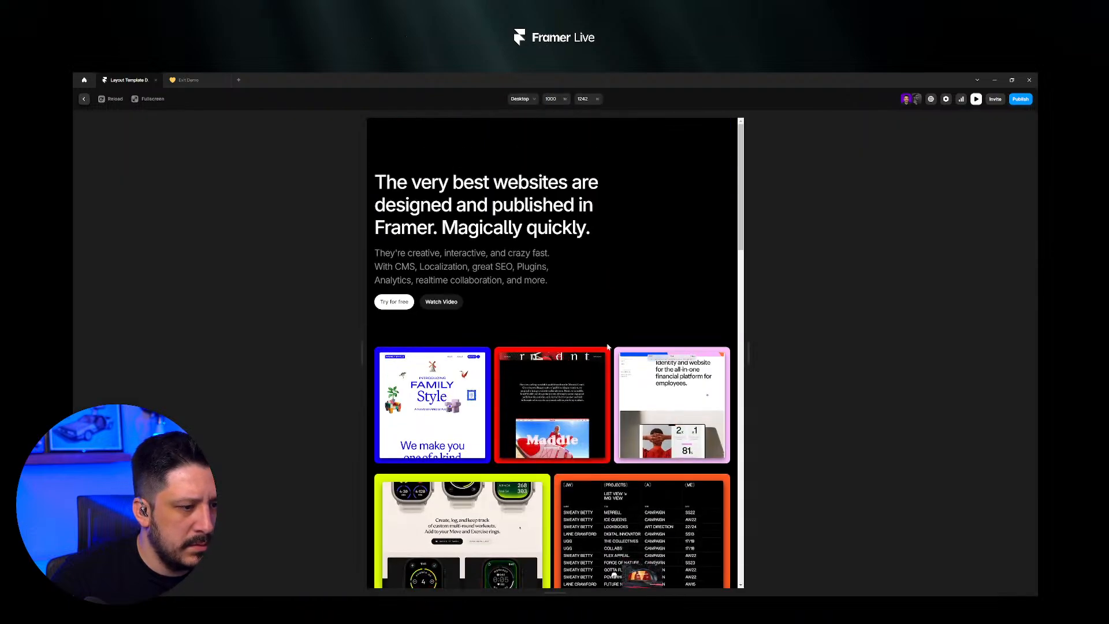
scroll(607, 347, "down", 15)
scroll(607, 347, "up", 15)
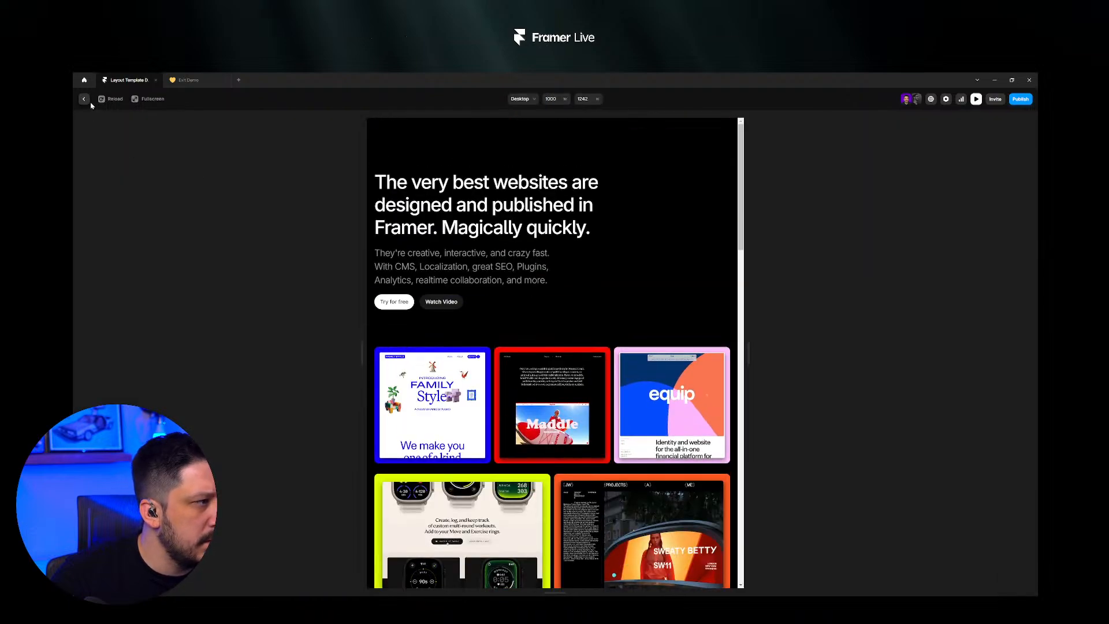
left_click(87, 101)
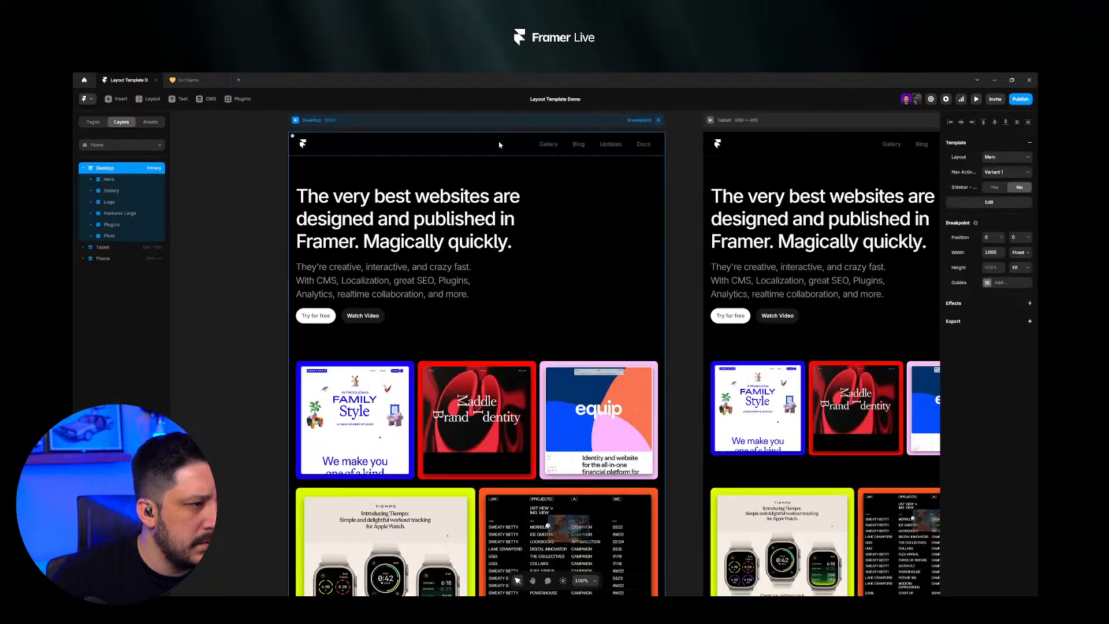
- Reopen the Main template from the Home page and remove the Desktop Nav Bar's Scroll Animation effect
left_click(1006, 202)
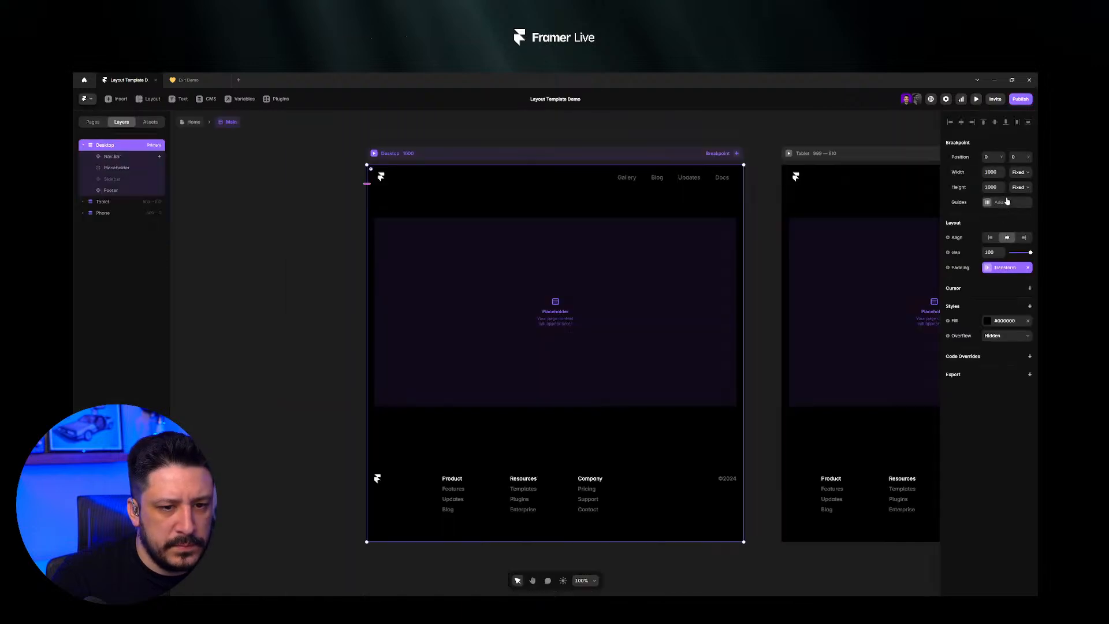
left_click(660, 185)
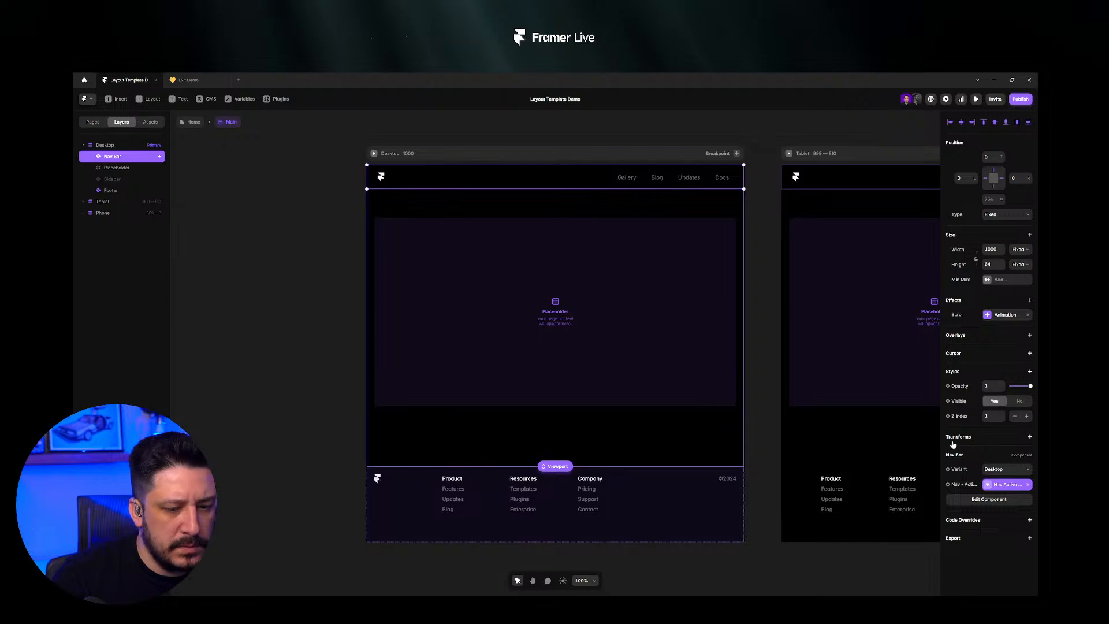
left_click(999, 315)
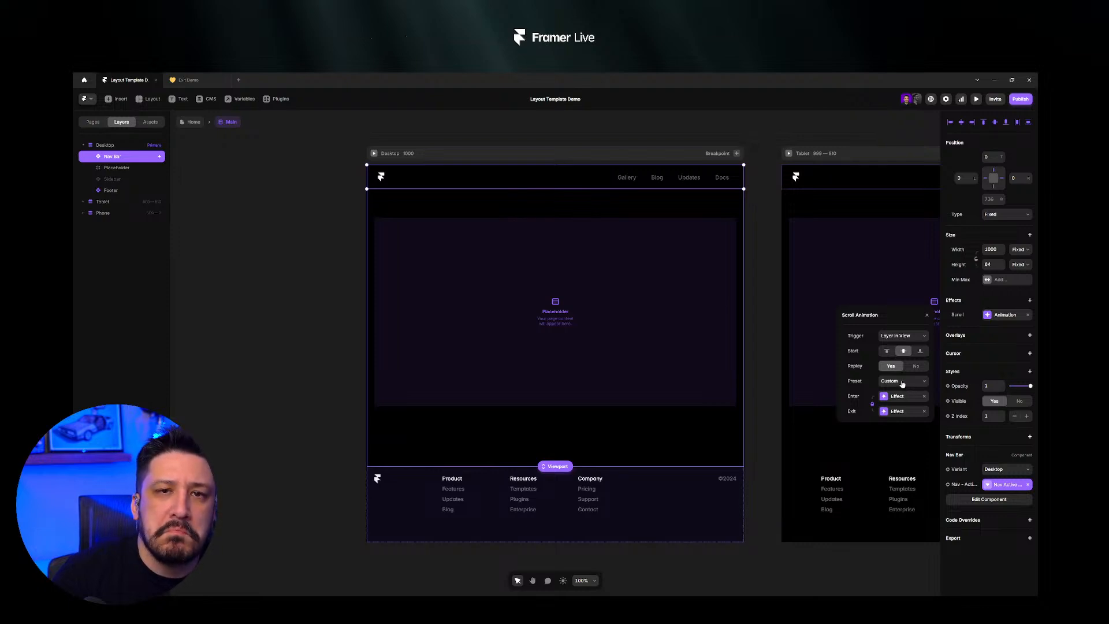
left_click(1028, 316)
- Try a Scroll Variant effect on the Nav Bar with Desktop as the From variant, and remove the effect
left_click(1029, 300)
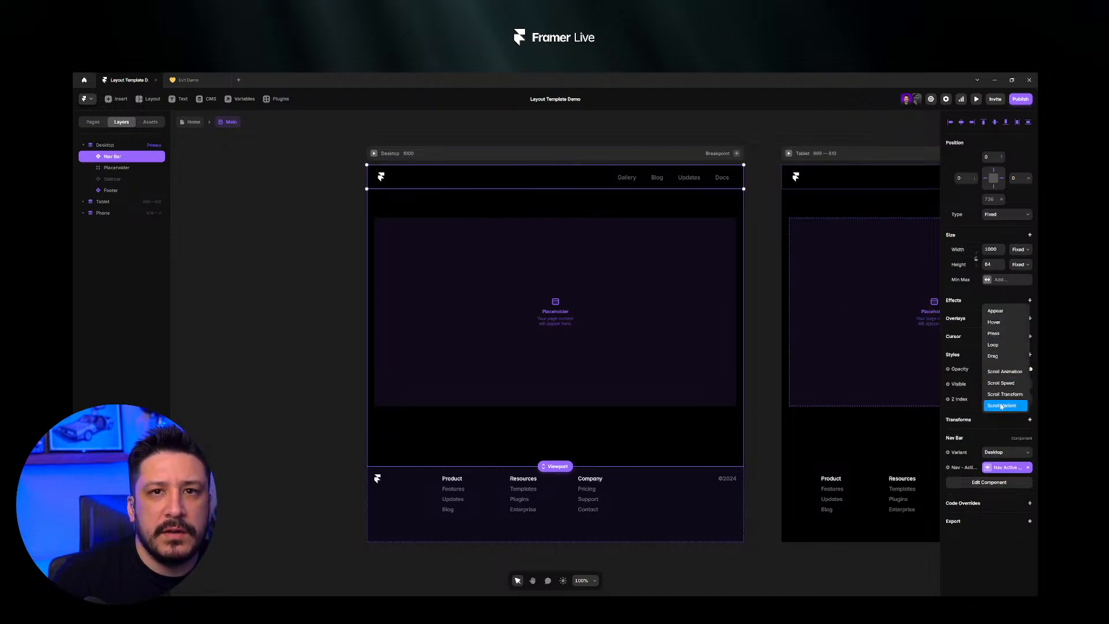
left_click(1002, 406)
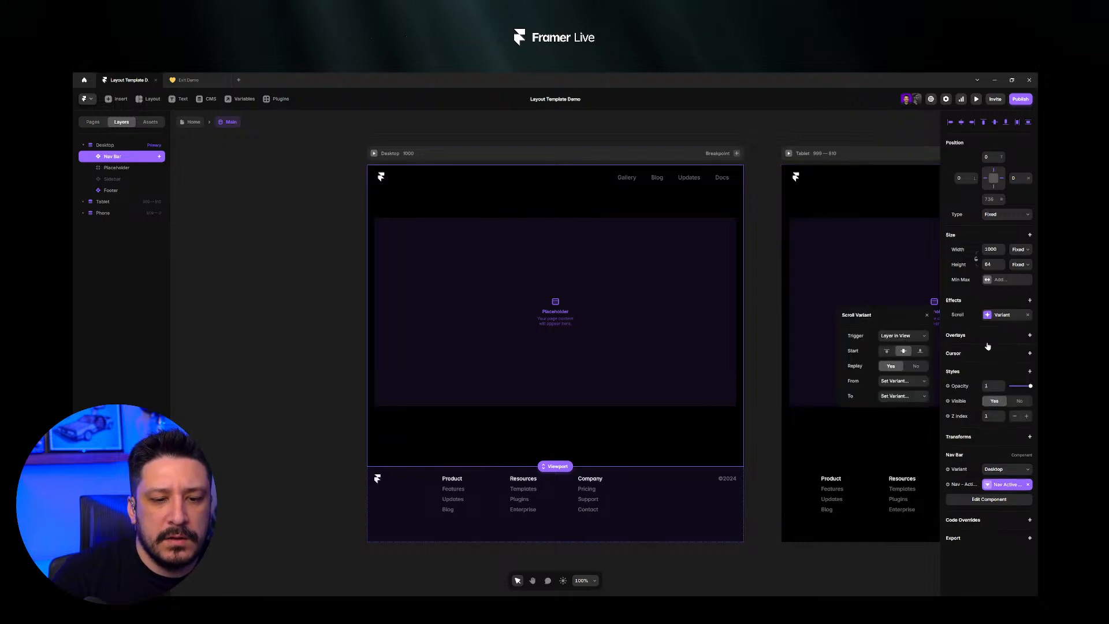
left_click(913, 381)
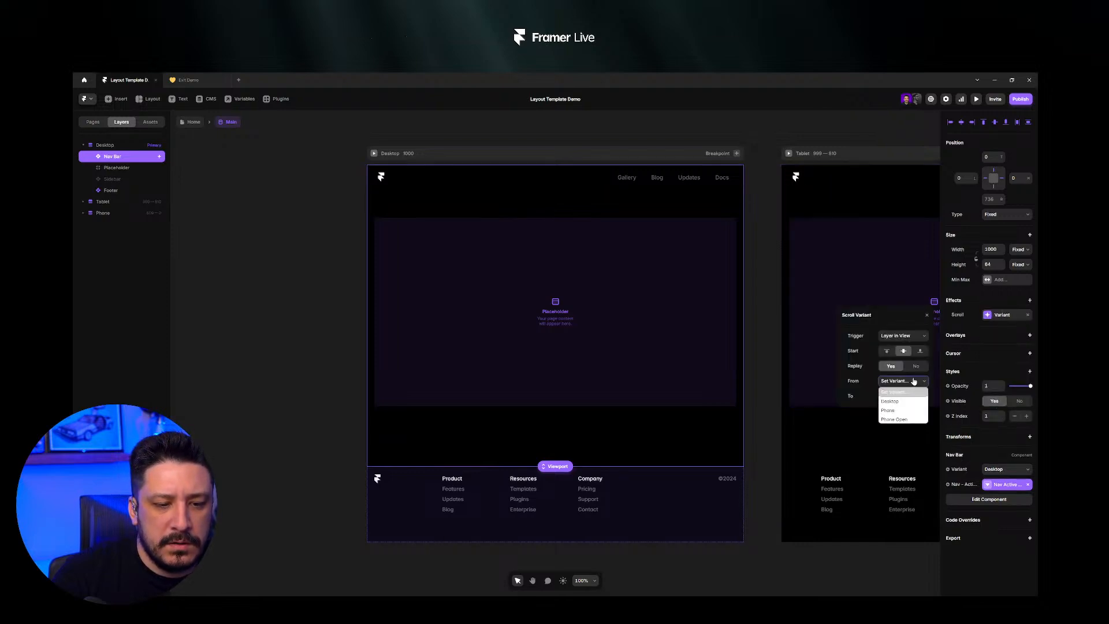
left_click(903, 403)
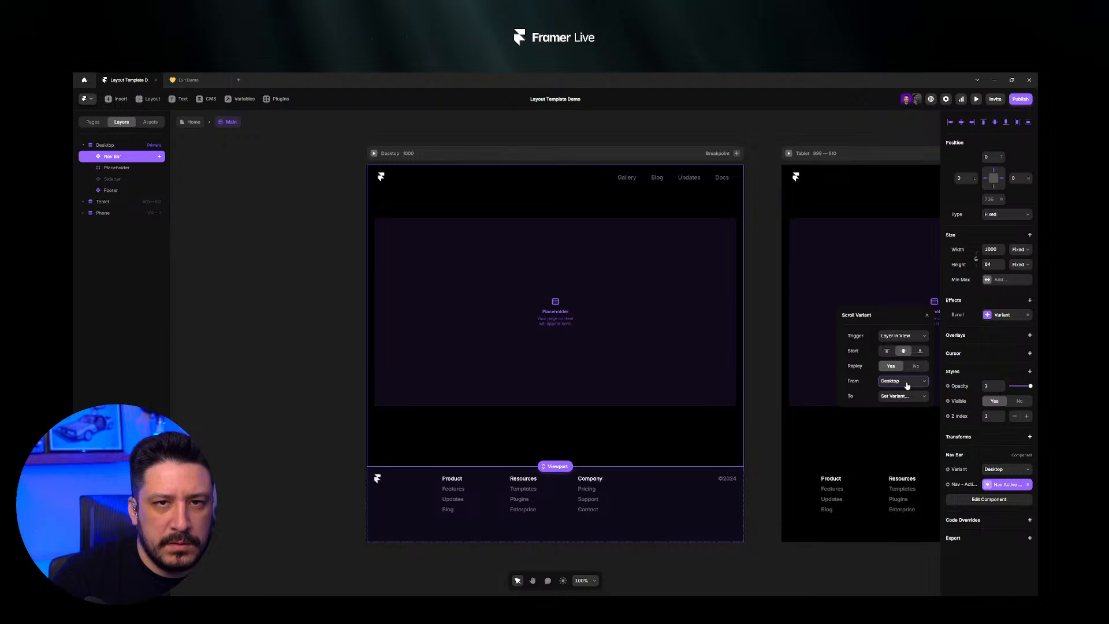
left_click(907, 384)
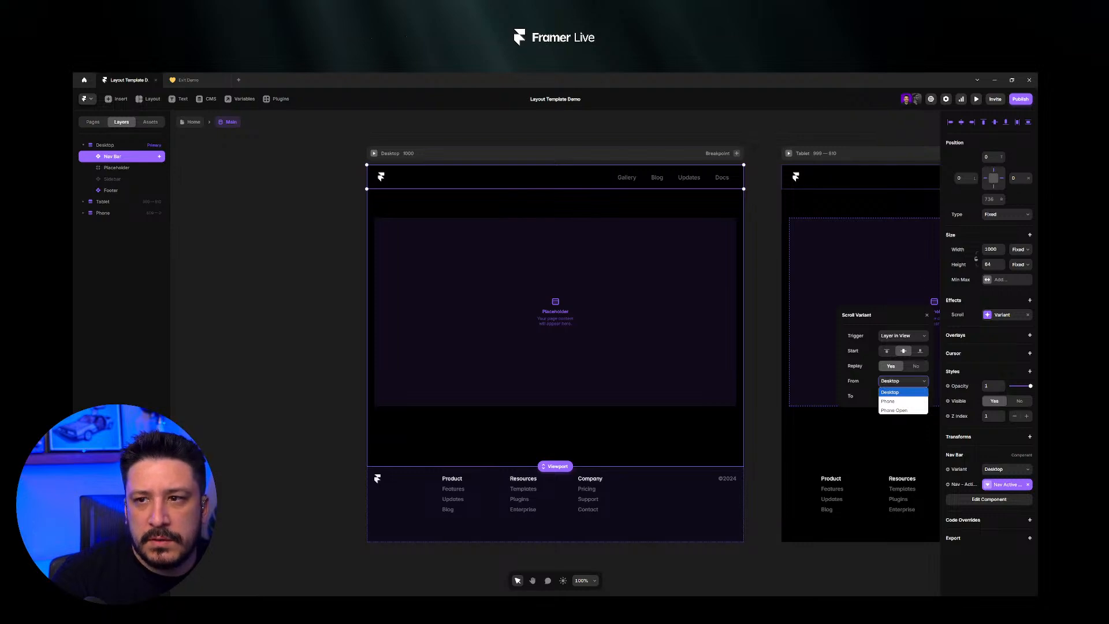
key("Escape")
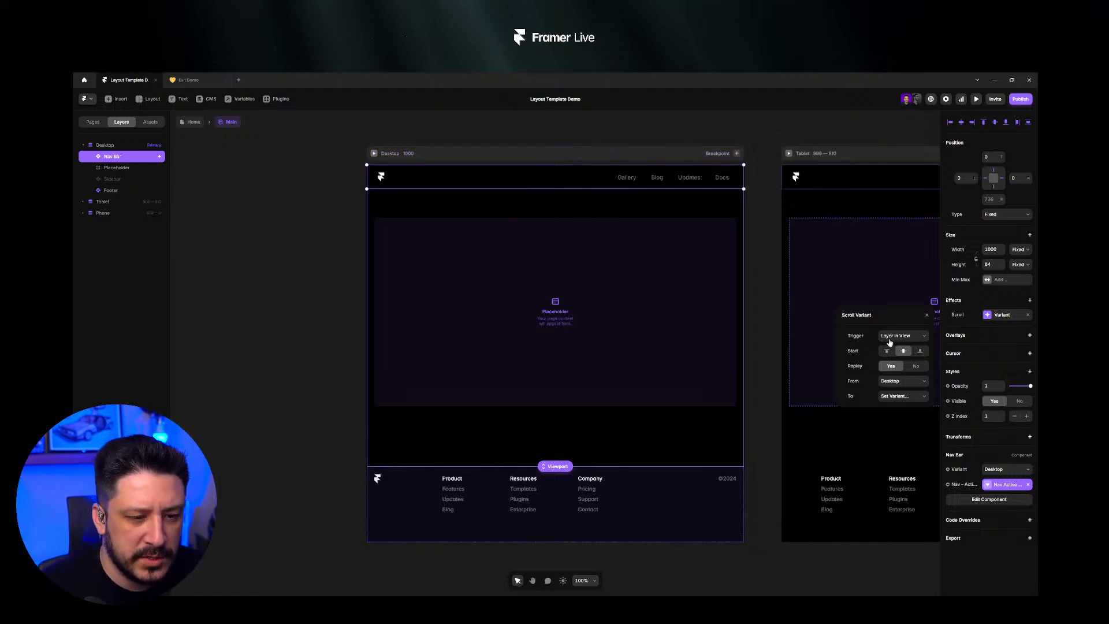
left_click(1027, 314)
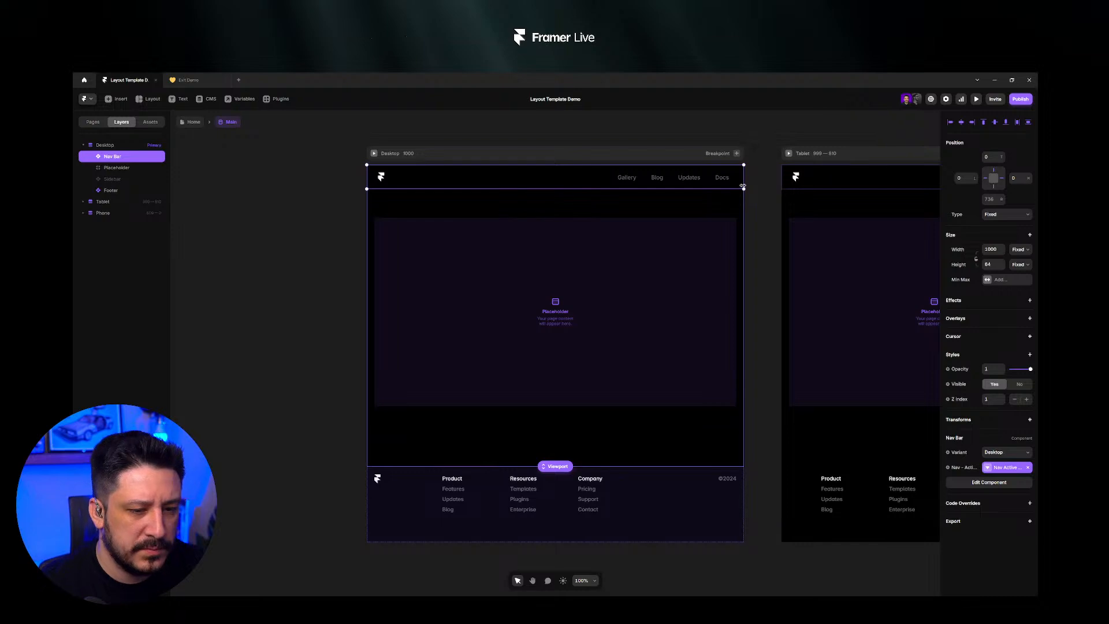
- Add a Scroll Animation effect to the Desktop Nav Bar in the Main template and set its trigger to On Scroll
left_click(774, 231)
key("space")
left_click_drag(767, 227, 674, 227)
left_click(651, 179)
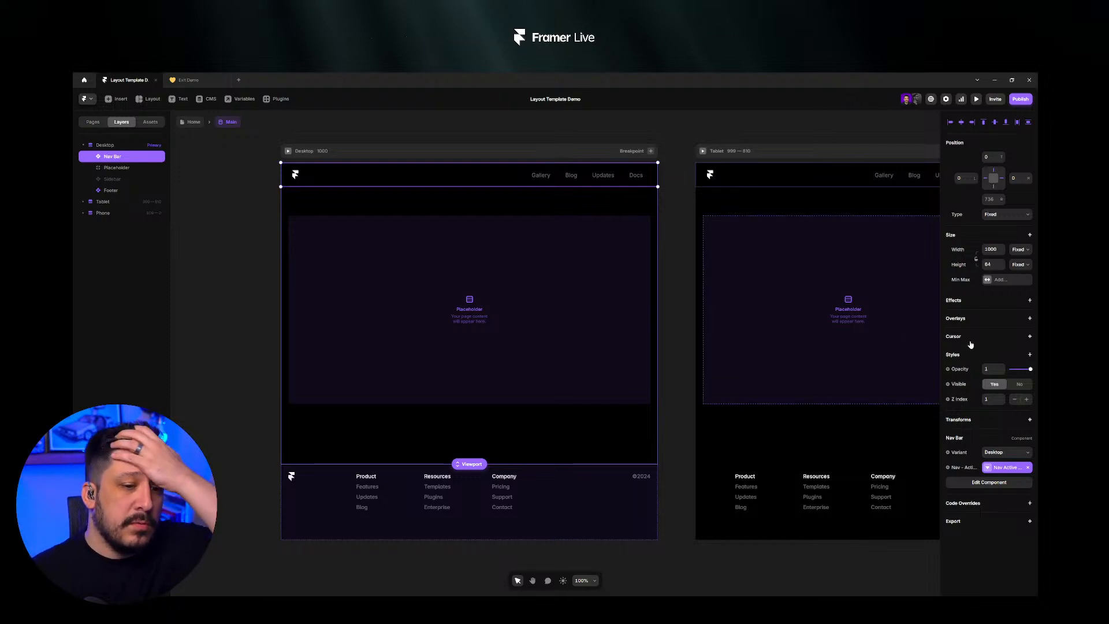
left_click(1030, 301)
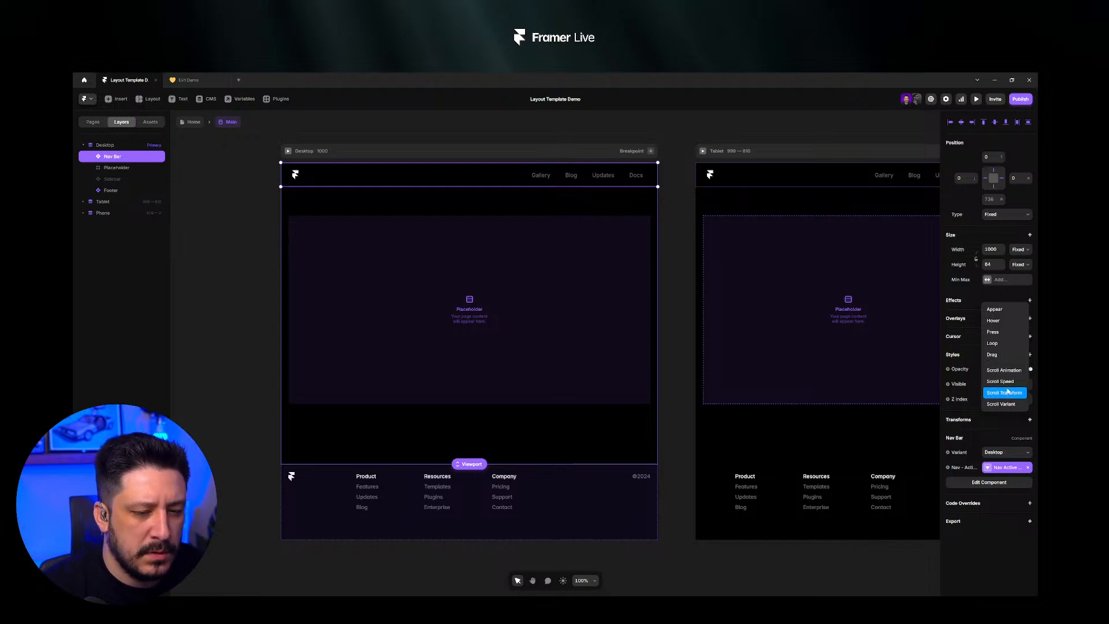
left_click(1005, 370)
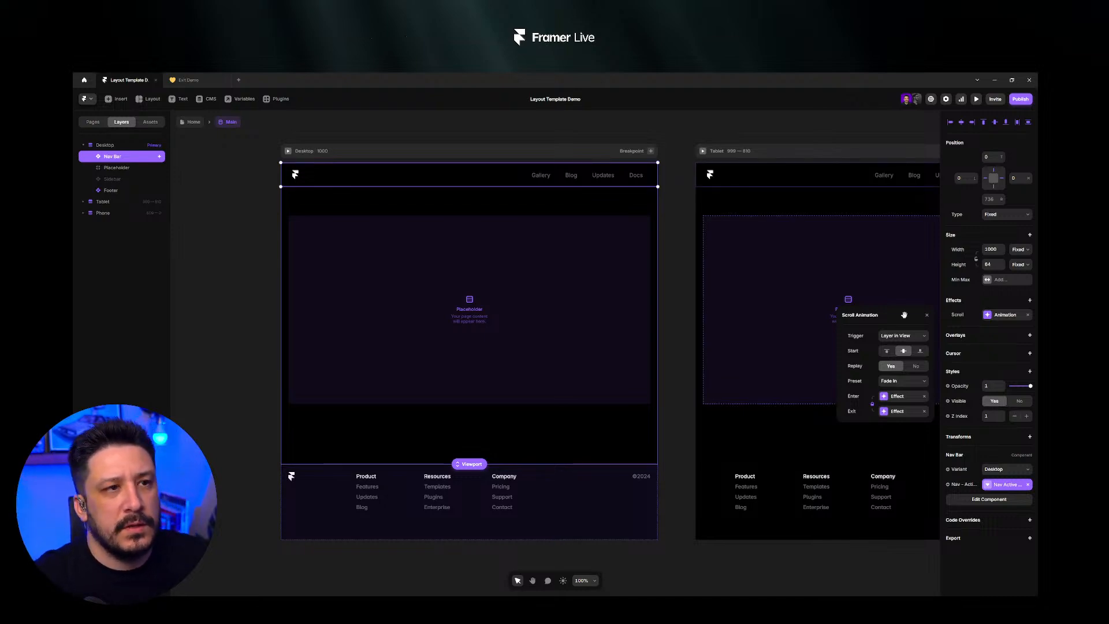
left_click(1000, 320)
left_click(1000, 319)
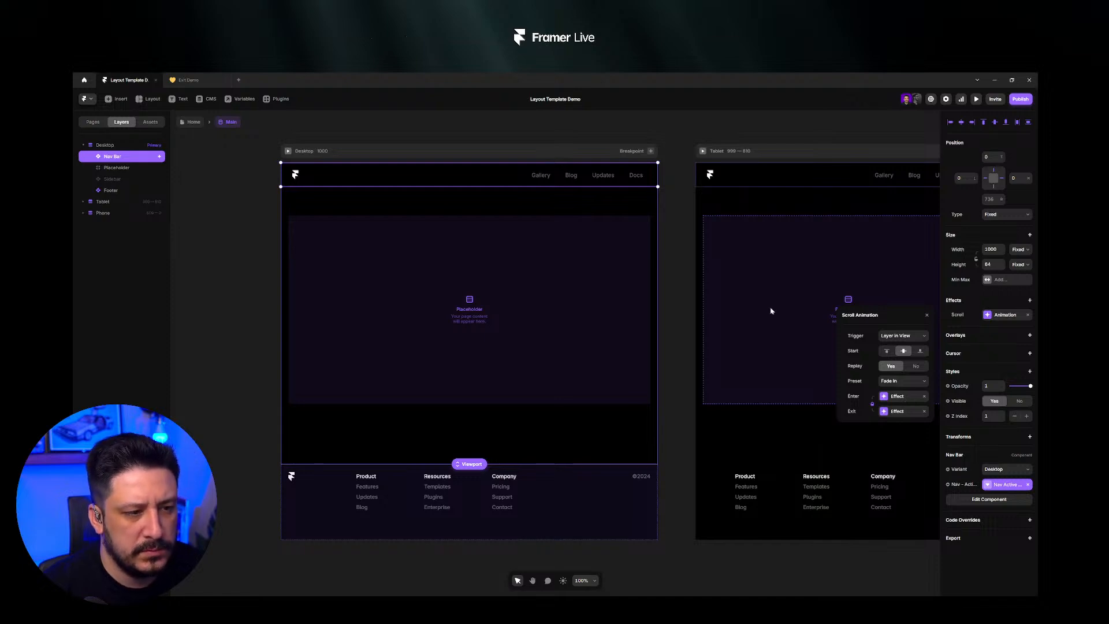
left_click(908, 339)
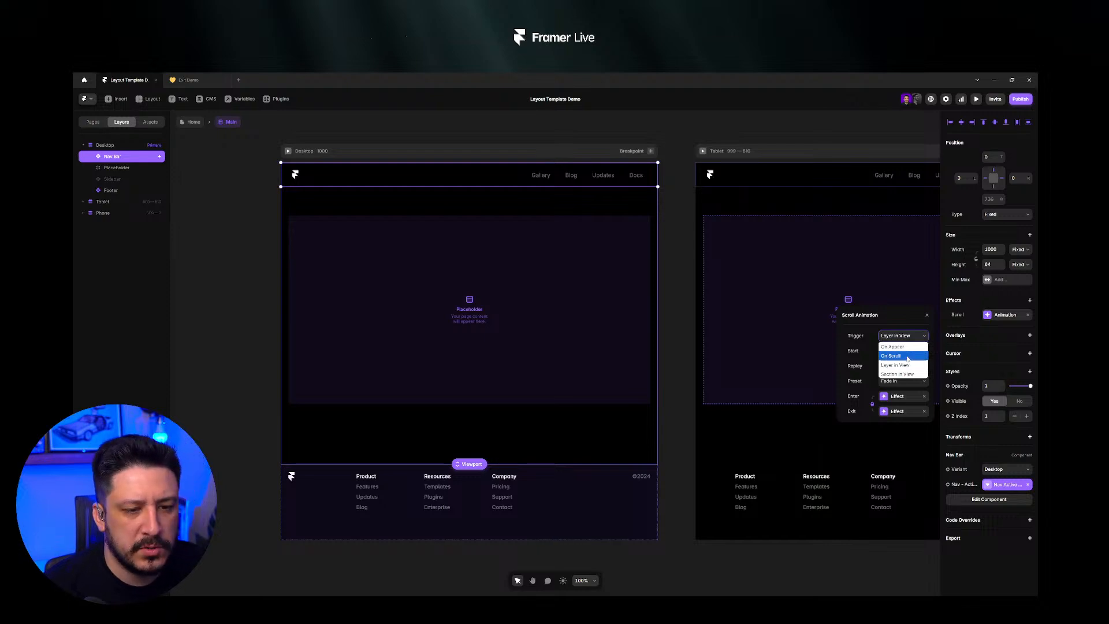
left_click(903, 356)
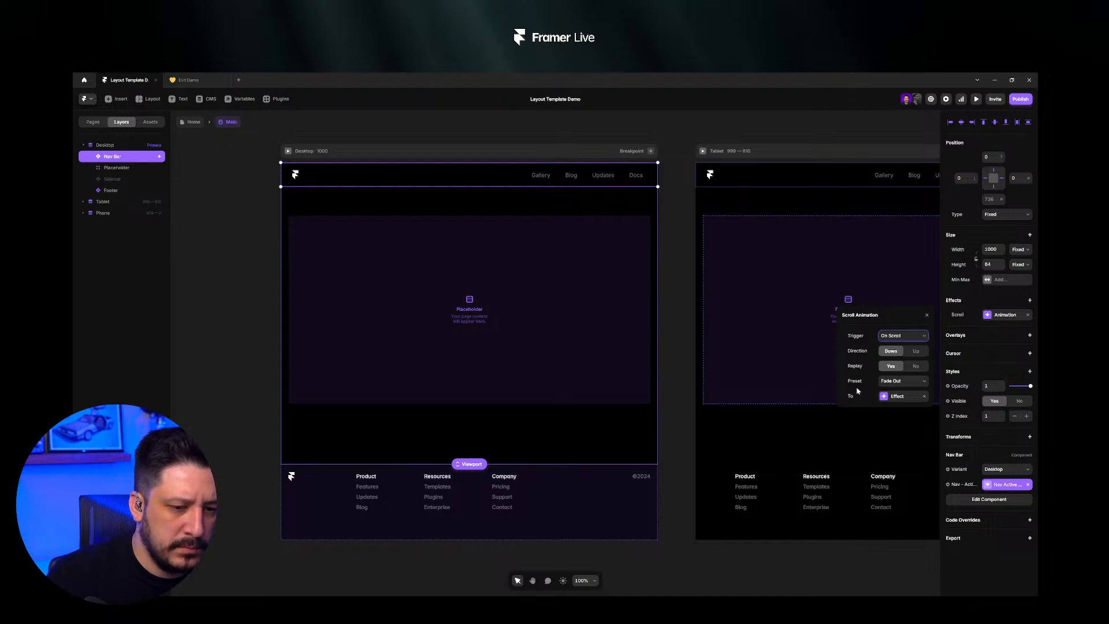
left_click(896, 386)
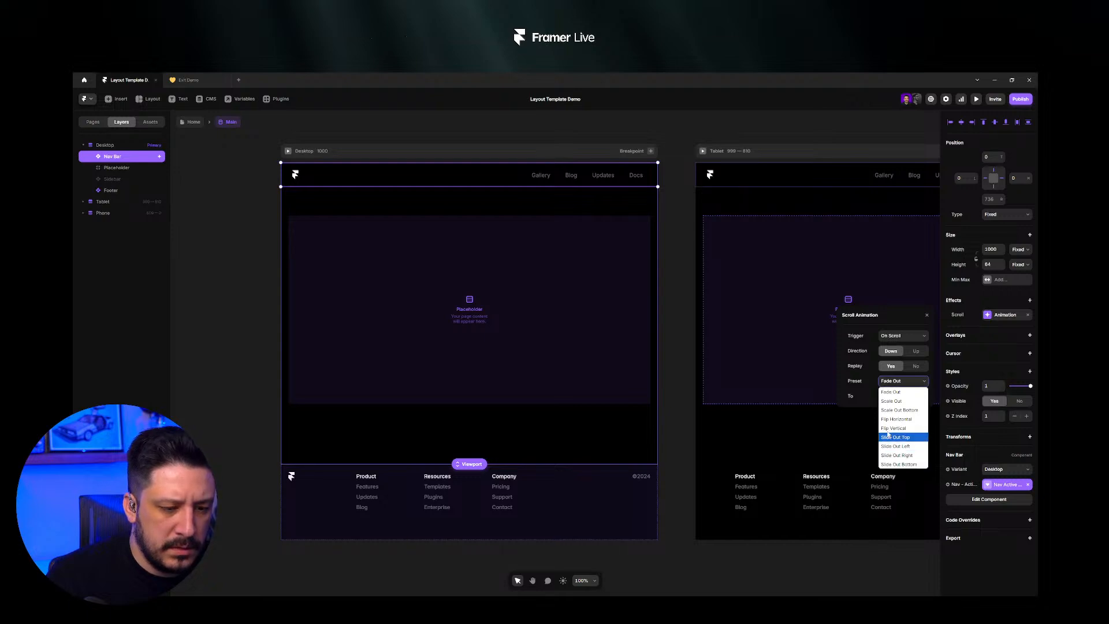
left_click(890, 384)
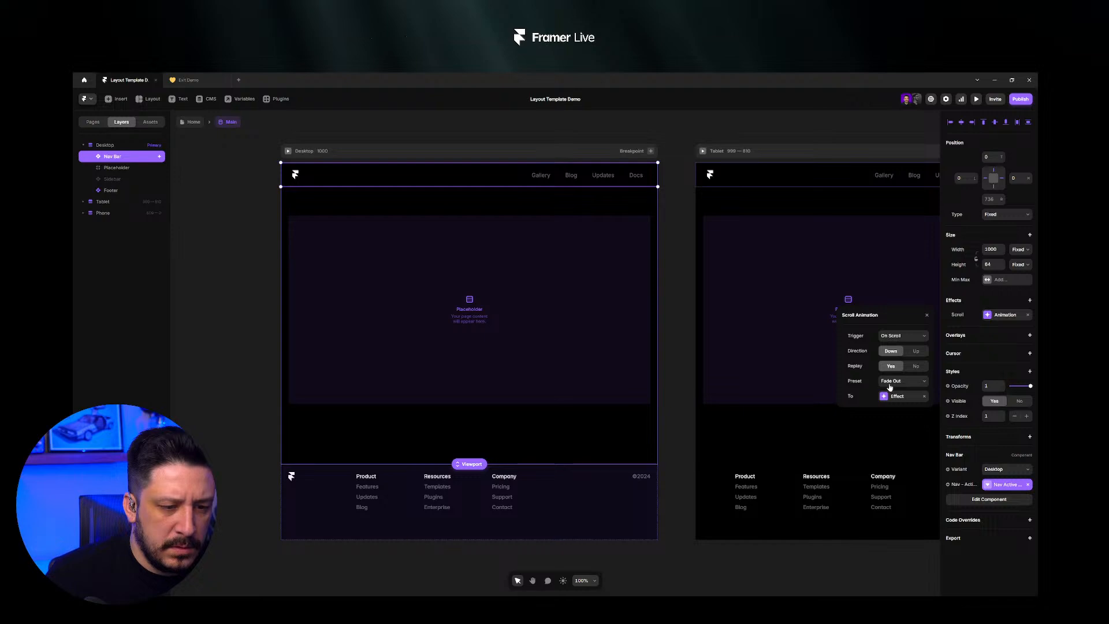
left_click(891, 384)
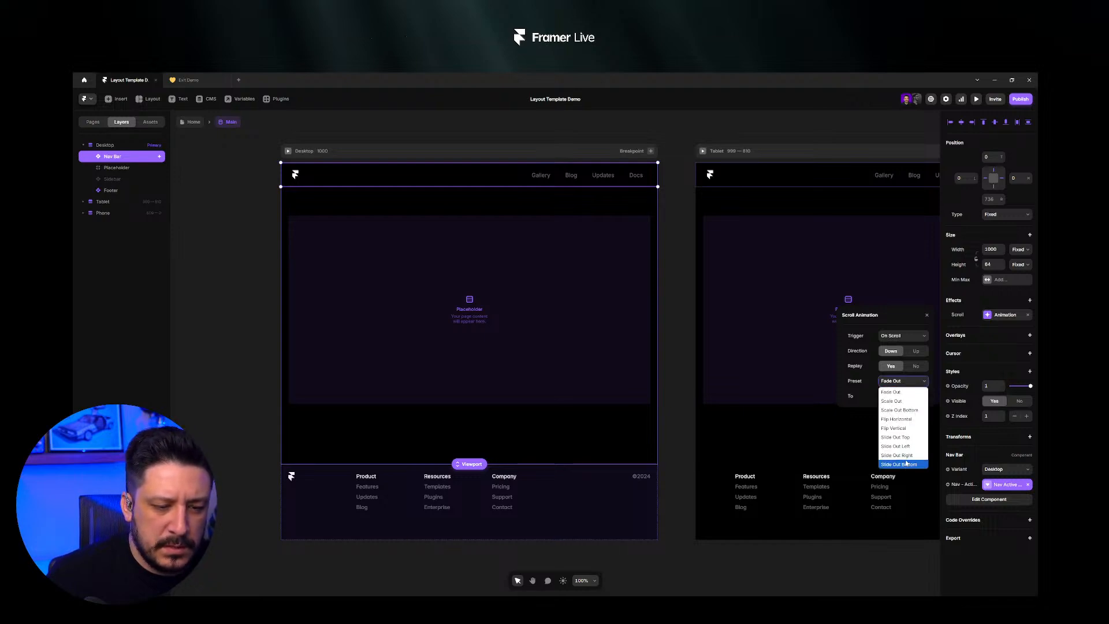
left_click(863, 392)
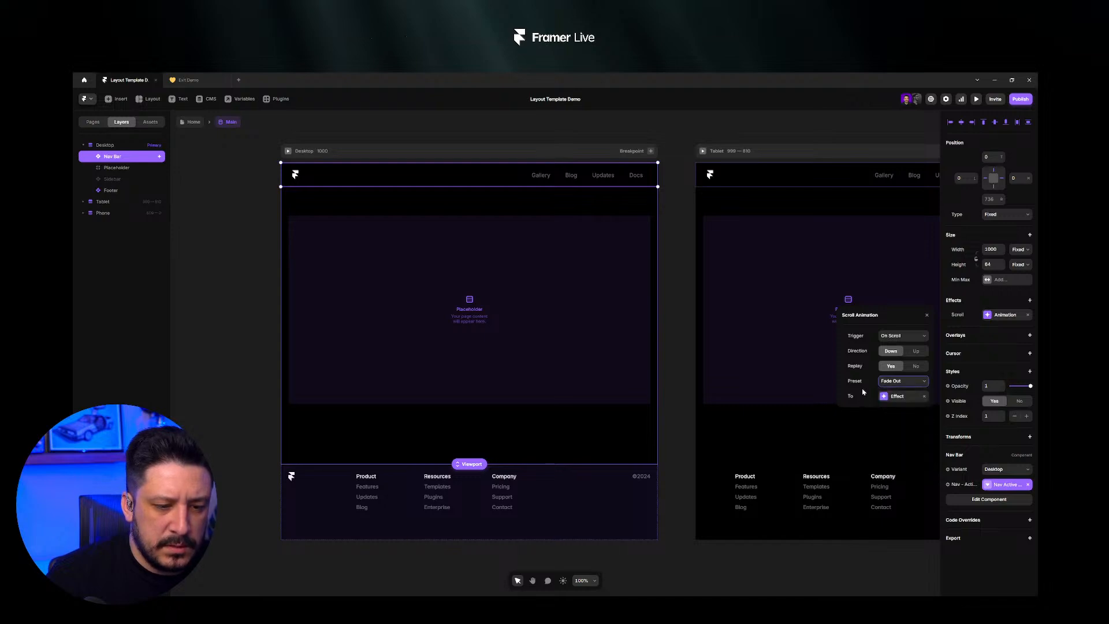
left_click(896, 398)
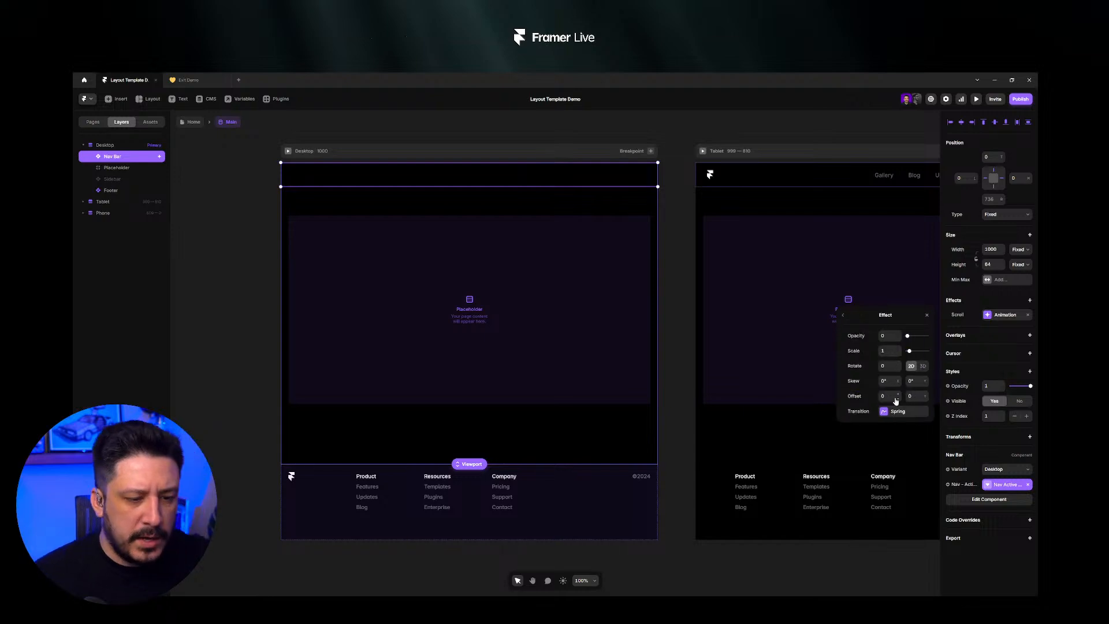
left_click(845, 317)
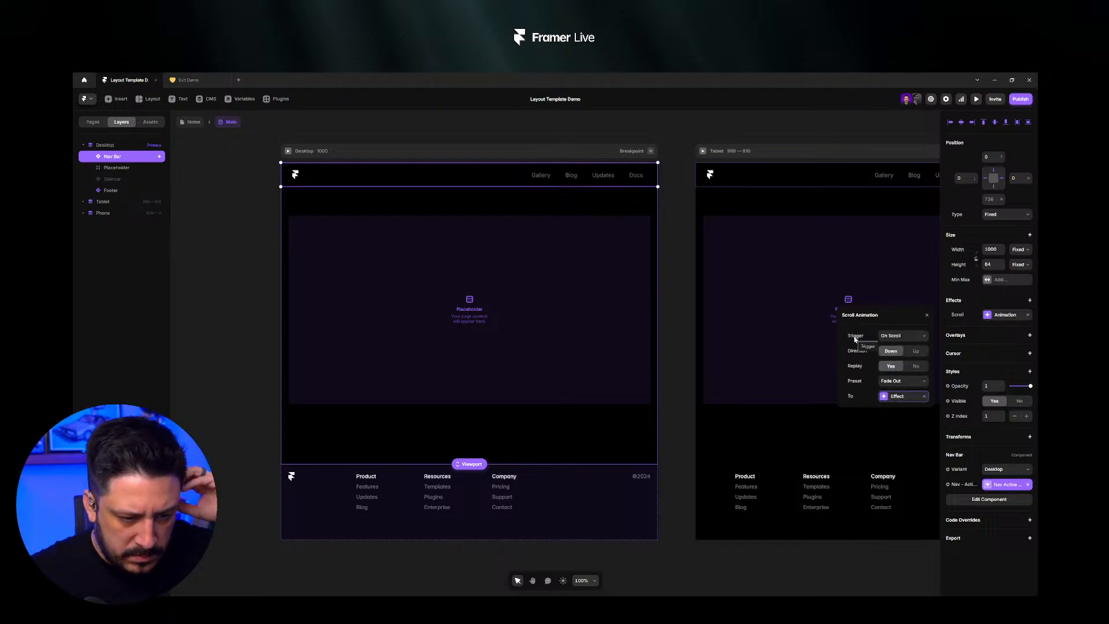
- Set the Nav Bar scroll effect's vertical offset to -84 and its opacity to 1
left_click(904, 399)
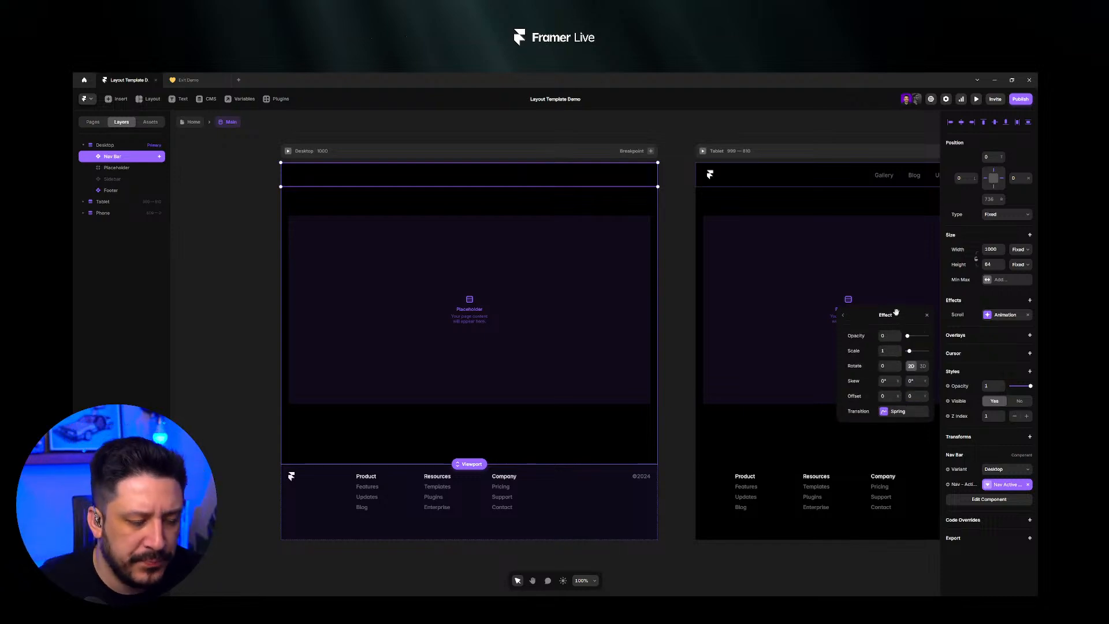
left_click(925, 401)
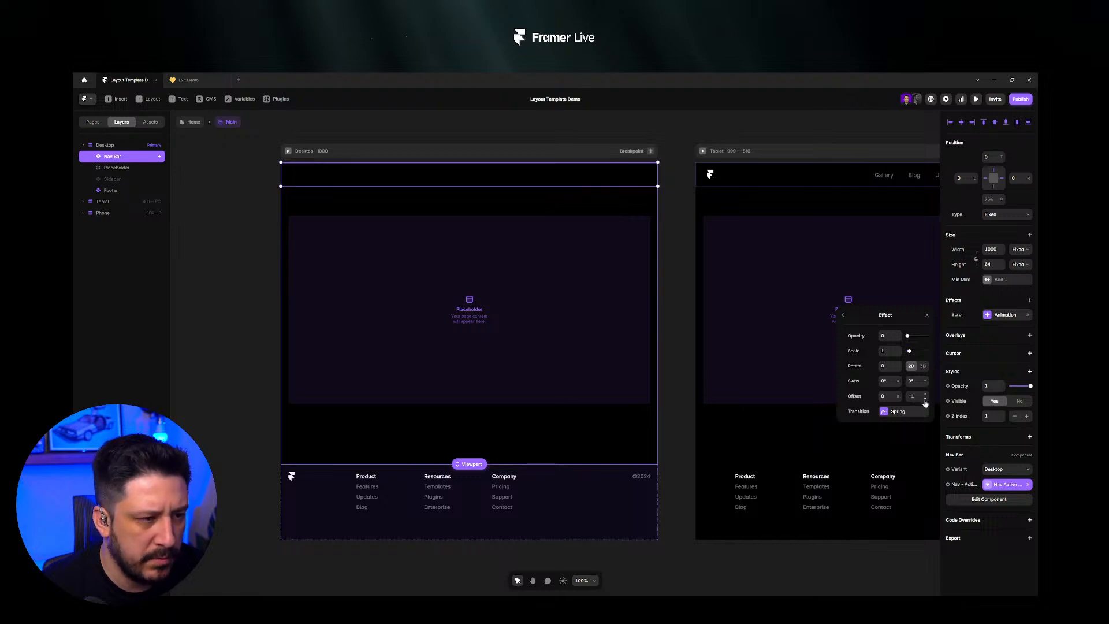
left_click_drag(925, 403, 925, 403)
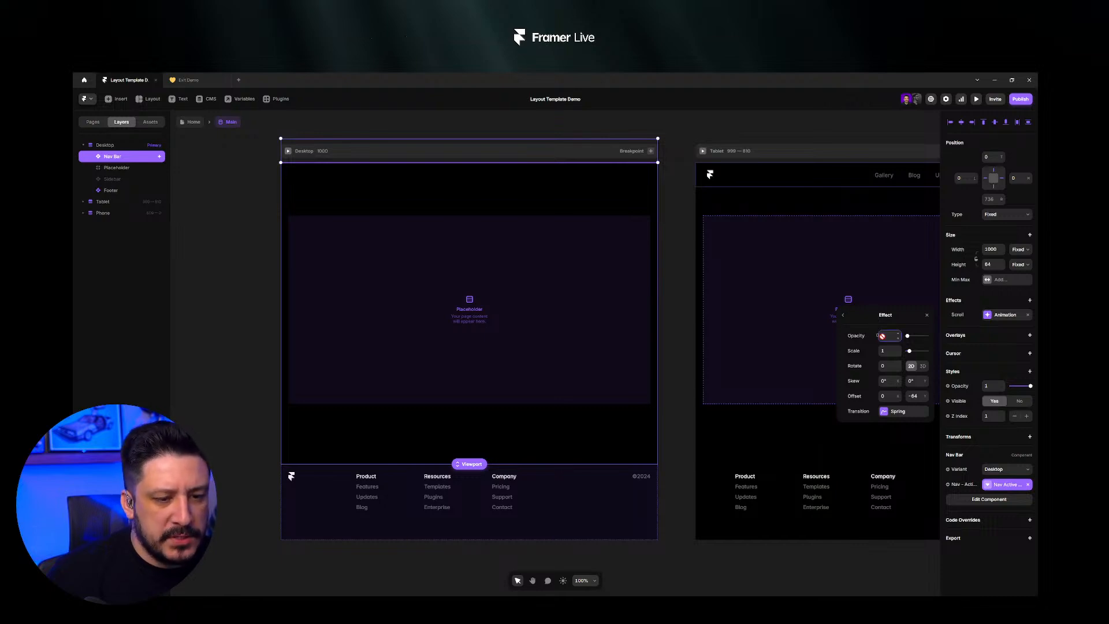
key("Return")
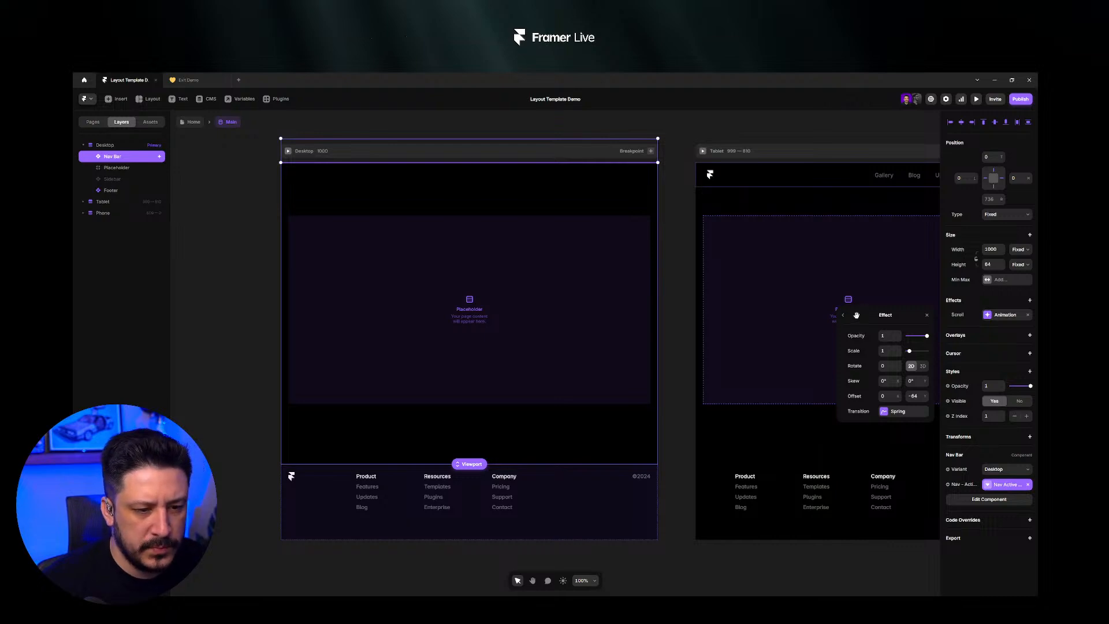
left_click(842, 316)
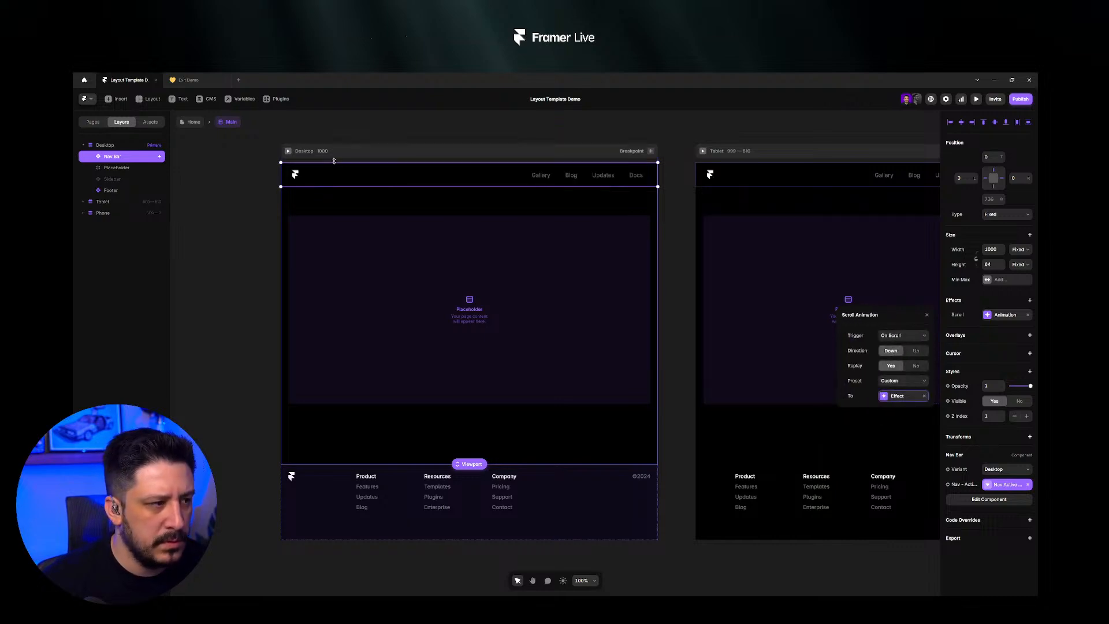
- Return to the Home page and preview the Desktop breakpoint, scrolling down and up to check the Nav Bar animation
left_click(190, 121)
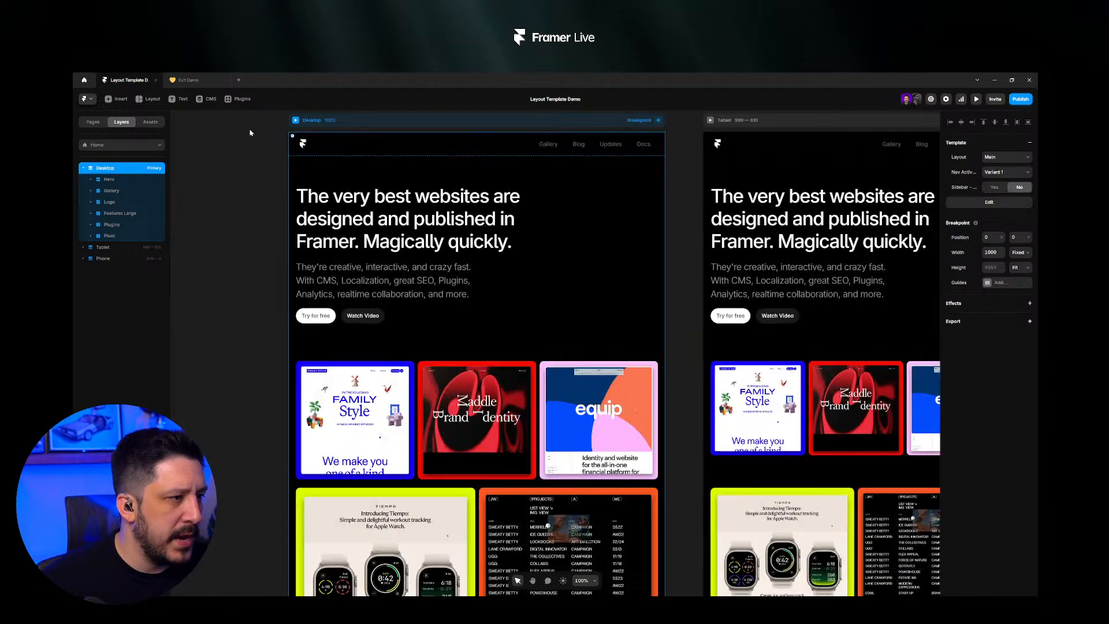
left_click(295, 120)
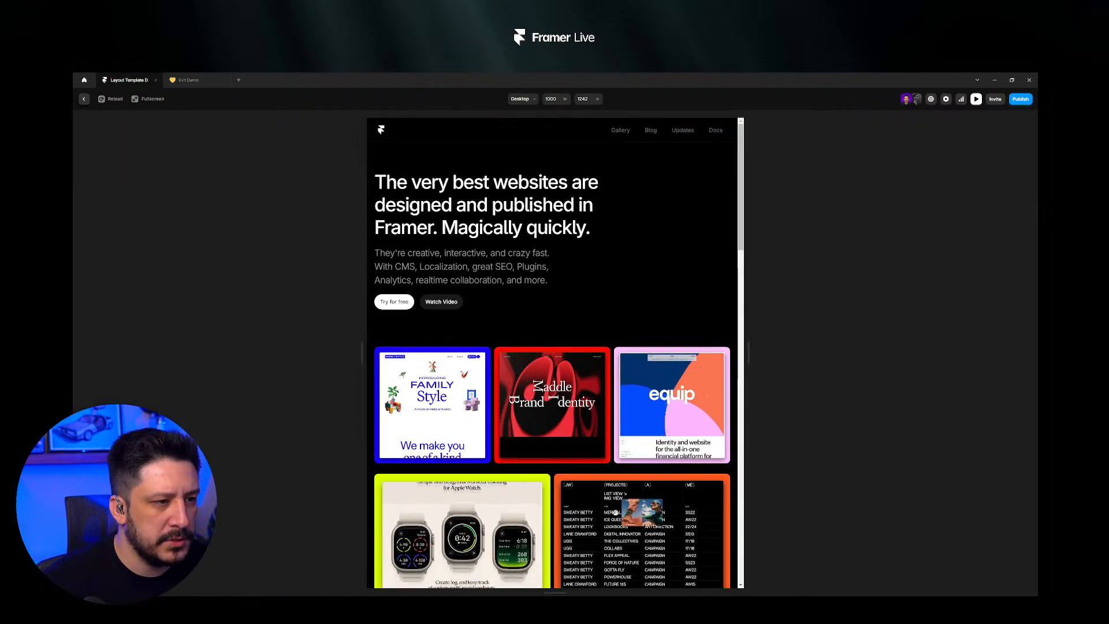
scroll(614, 498, "down", 2)
scroll(613, 497, "up", 2)
scroll(579, 236, "down", 2)
scroll(580, 235, "up", 2)
scroll(569, 233, "down", 4)
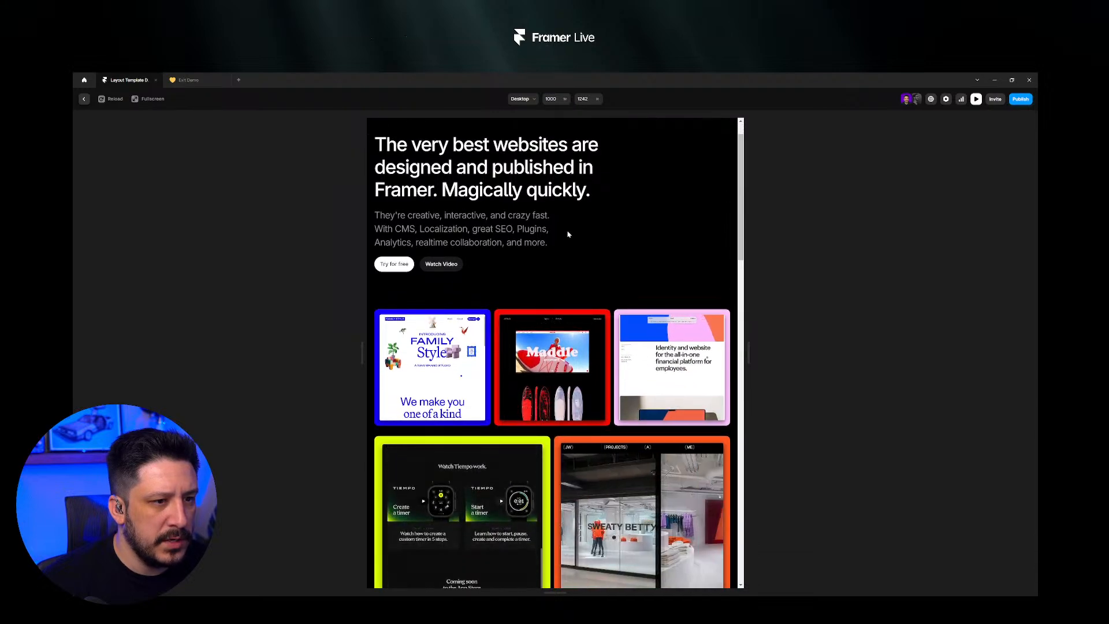
scroll(569, 232, "up", 4)
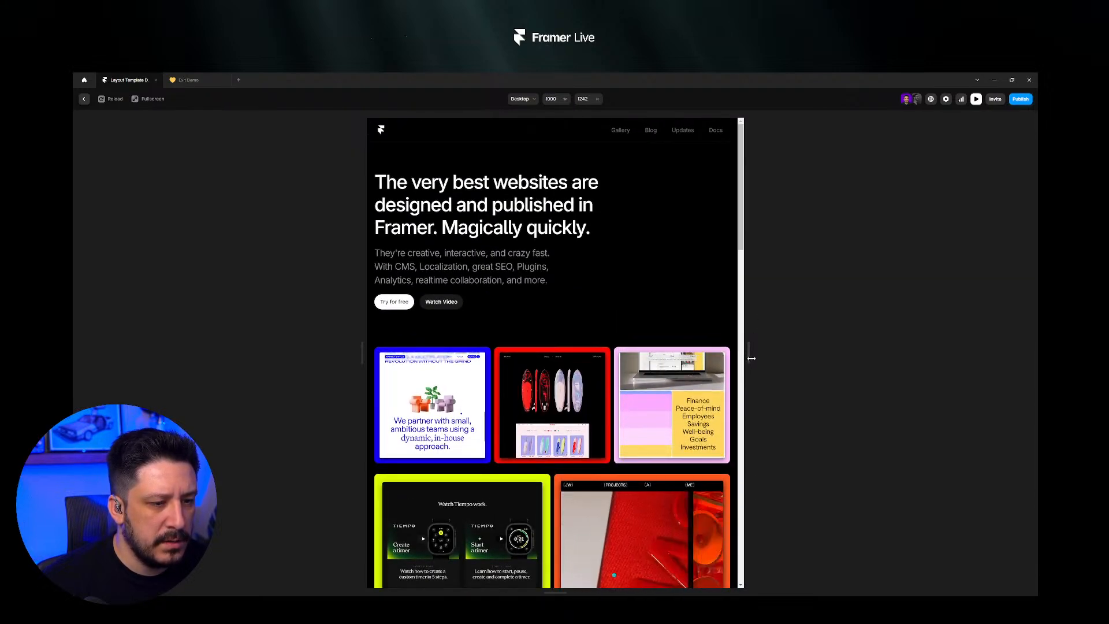
- Widen the preview to 1428, examine how the Nav Bar reacts to scrolling in both directions, and return to the canvas
left_click_drag(749, 359, 826, 350)
scroll(632, 272, "down", 5)
scroll(633, 271, "up", 4)
scroll(634, 271, "down", 5)
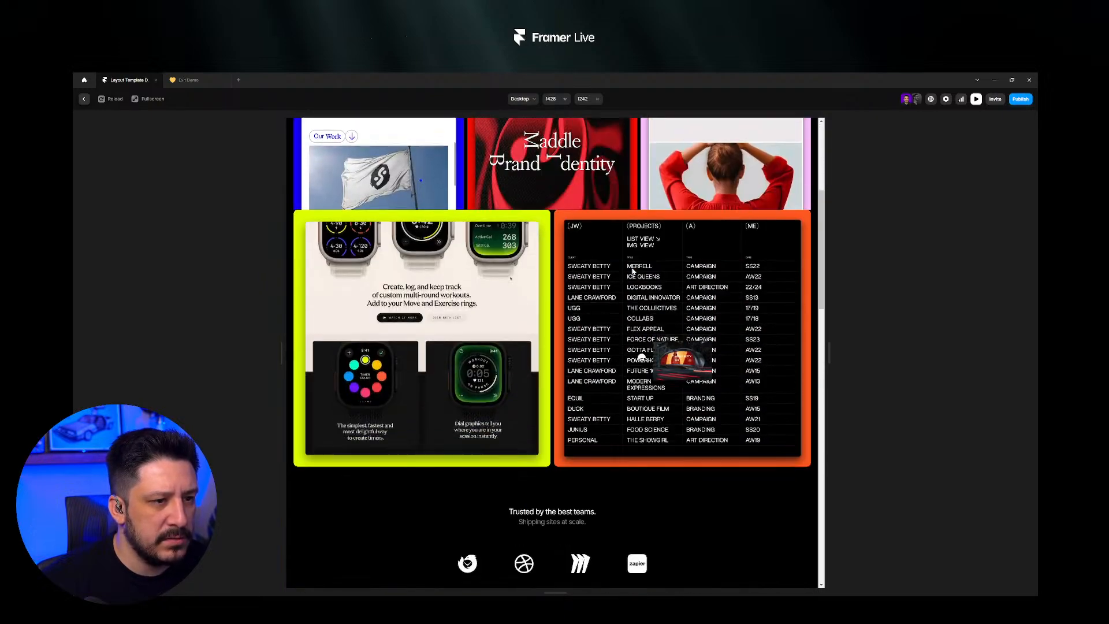
scroll(633, 271, "up", 5)
scroll(633, 271, "down", 4)
scroll(633, 271, "up", 2)
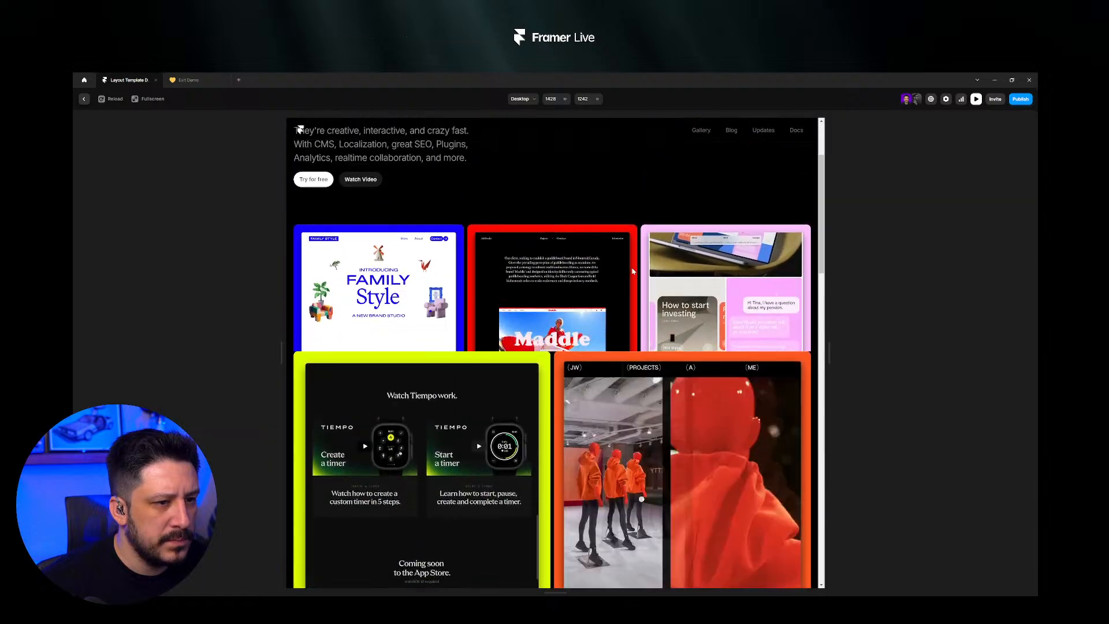
scroll(633, 271, "up", 2)
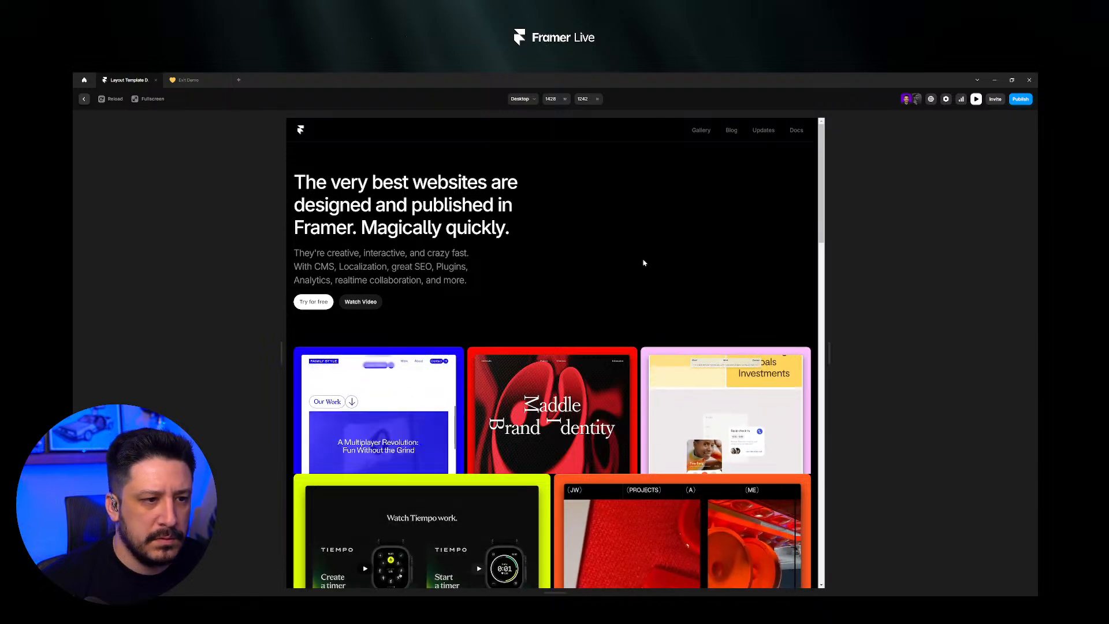
scroll(644, 263, "down", 5)
scroll(644, 263, "up", 5)
scroll(644, 263, "down", 5)
scroll(644, 263, "up", 3)
scroll(644, 262, "up", 2)
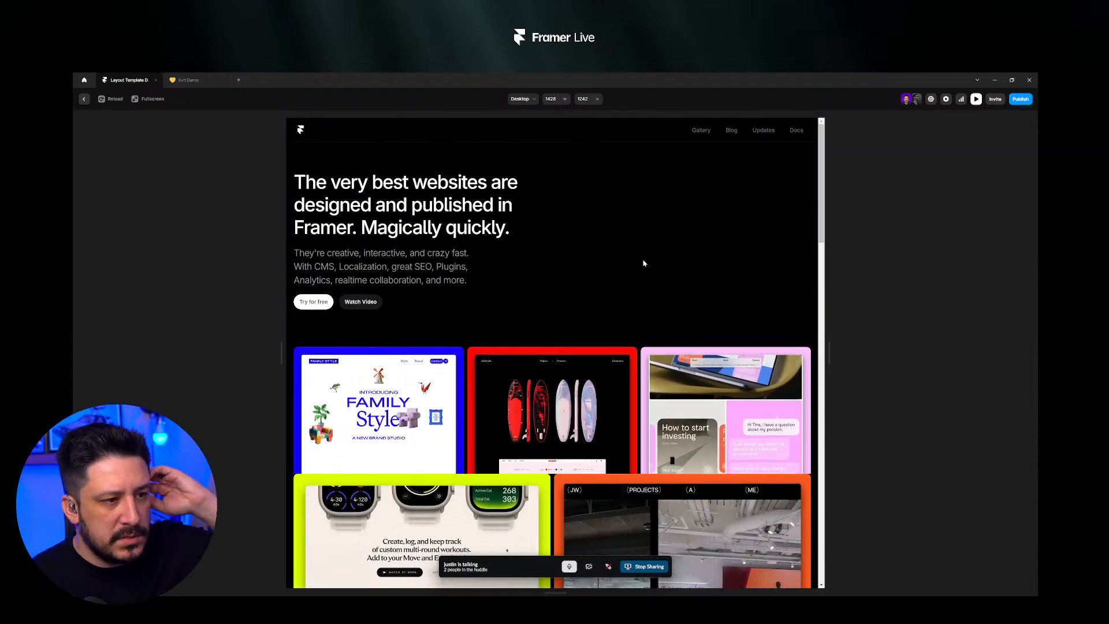
scroll(644, 263, "down", 4)
scroll(644, 263, "up", 3)
scroll(644, 263, "down", 5)
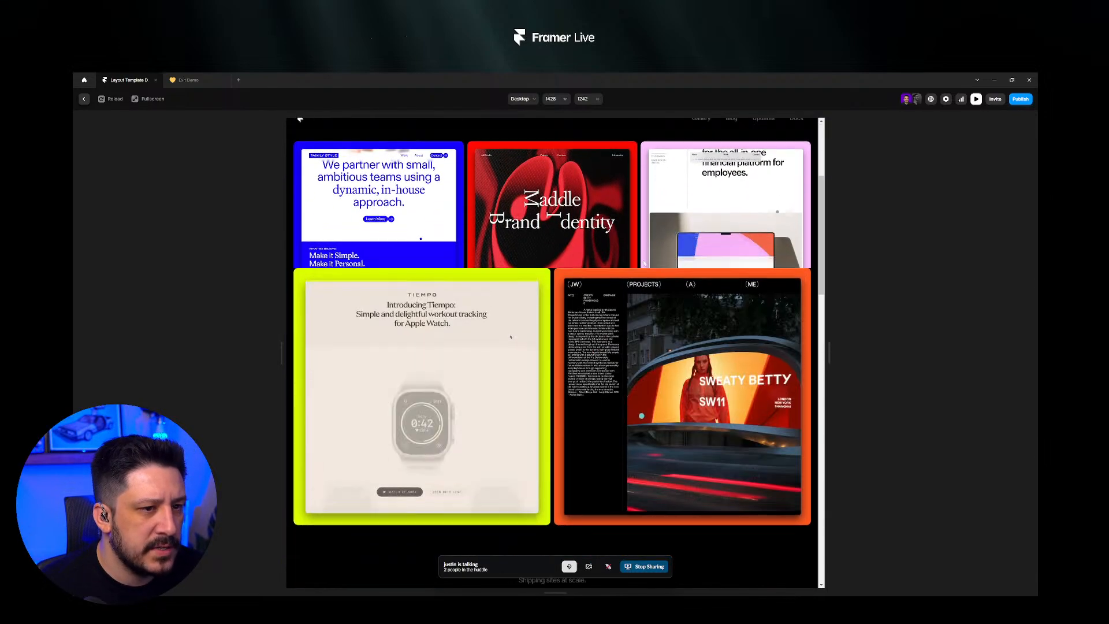
scroll(644, 263, "up", 5)
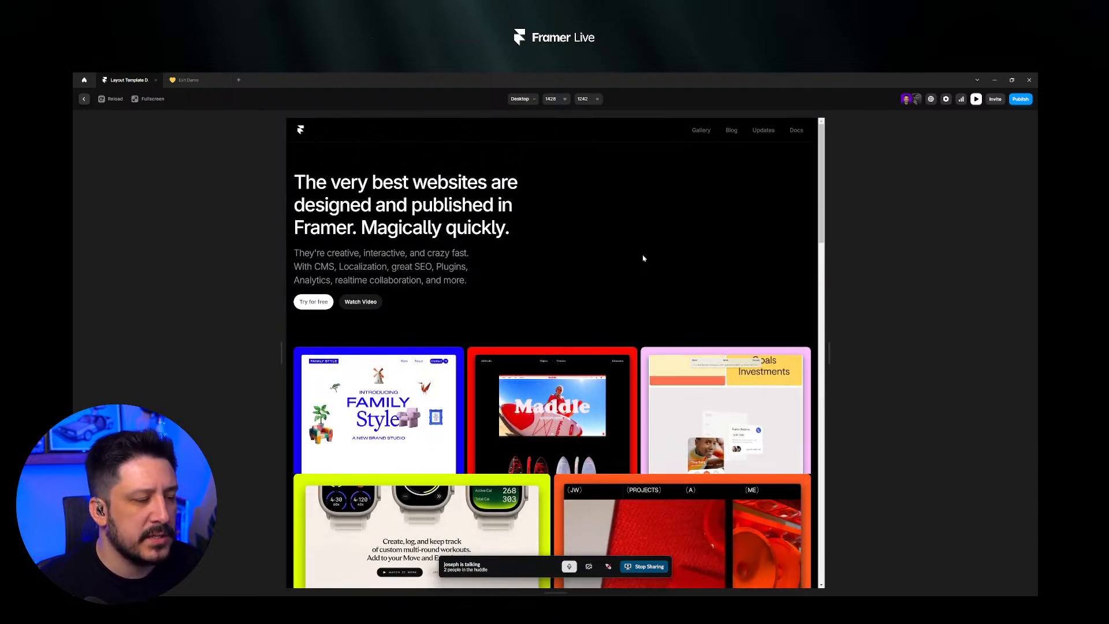
scroll(719, 191, "down", 3)
scroll(714, 215, "up", 2)
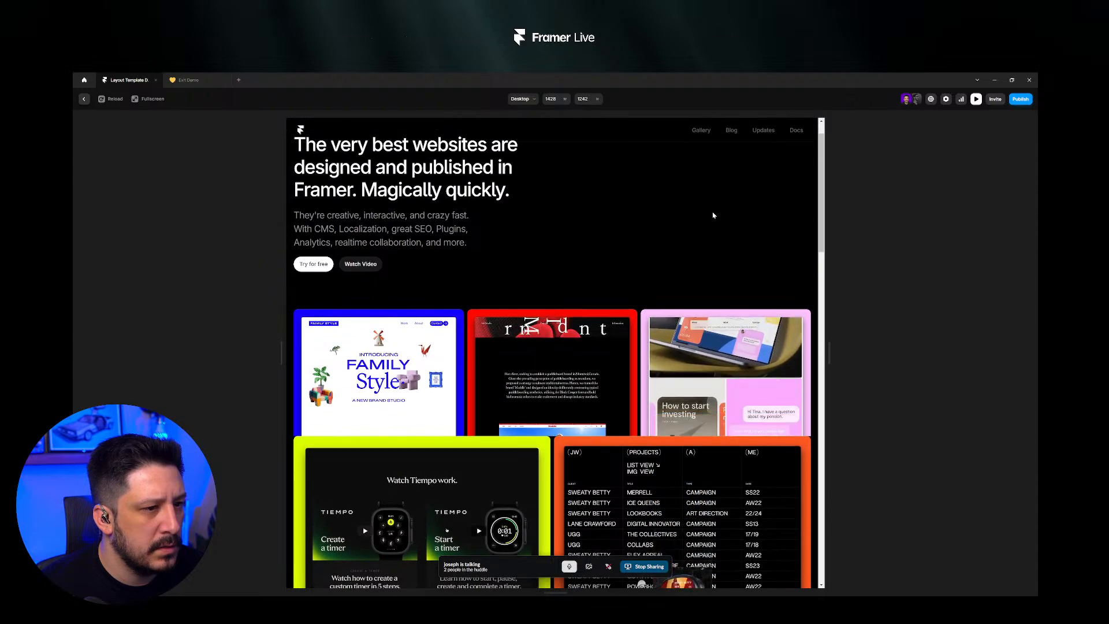
scroll(714, 215, "up", 1)
key("Escape")
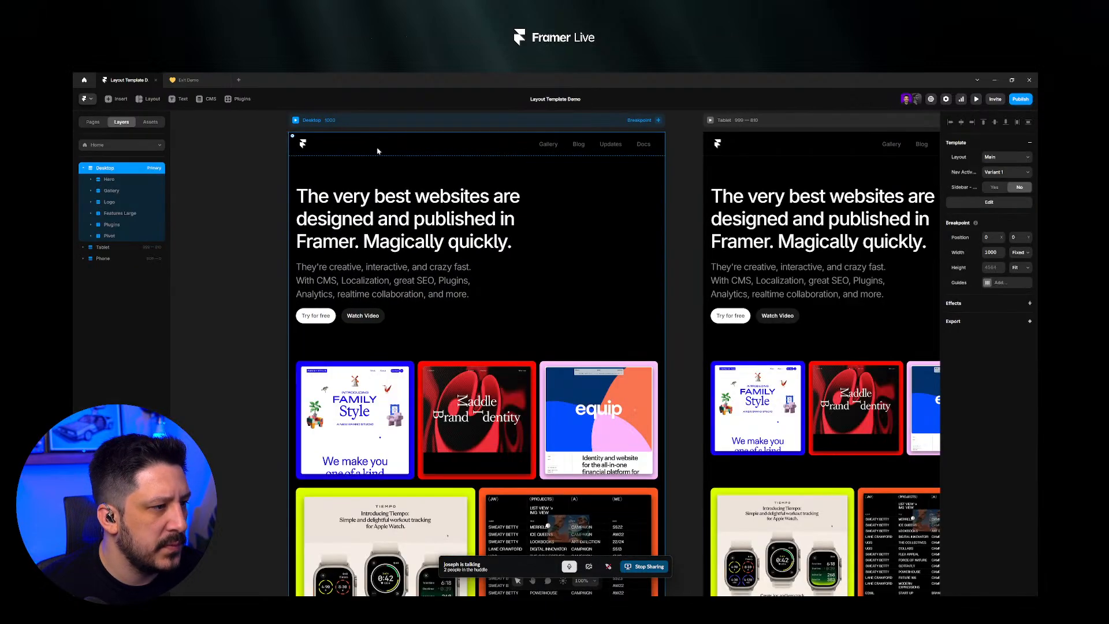
- Set the Desktop Nav Bar's Z Index to 3 in the Main template and return to the Home page
left_click(1002, 206)
left_click(533, 181)
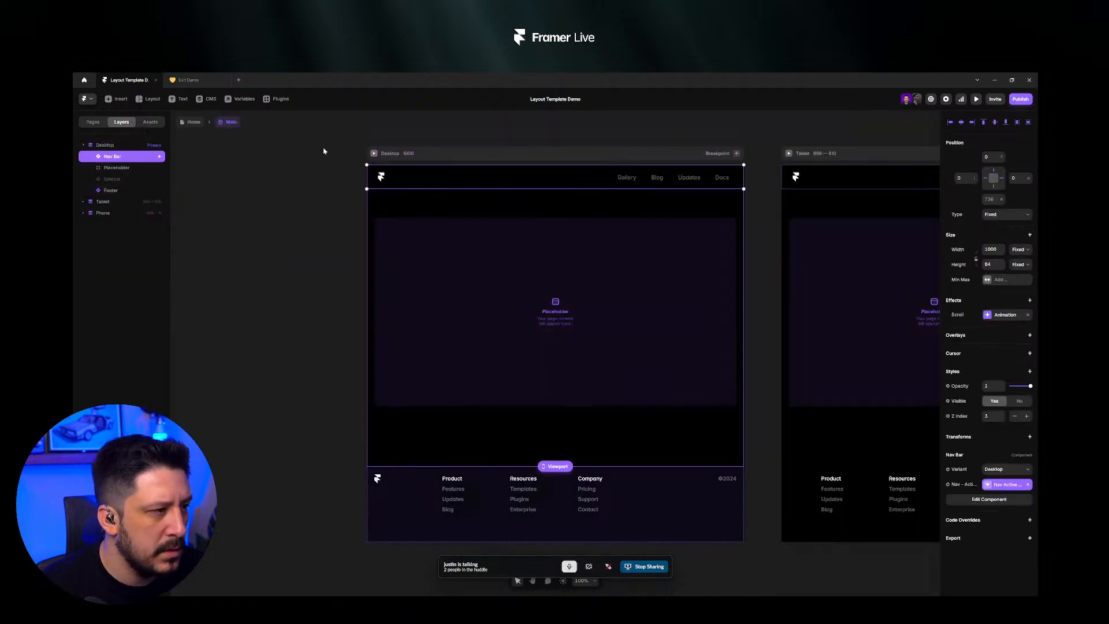
left_click(191, 122)
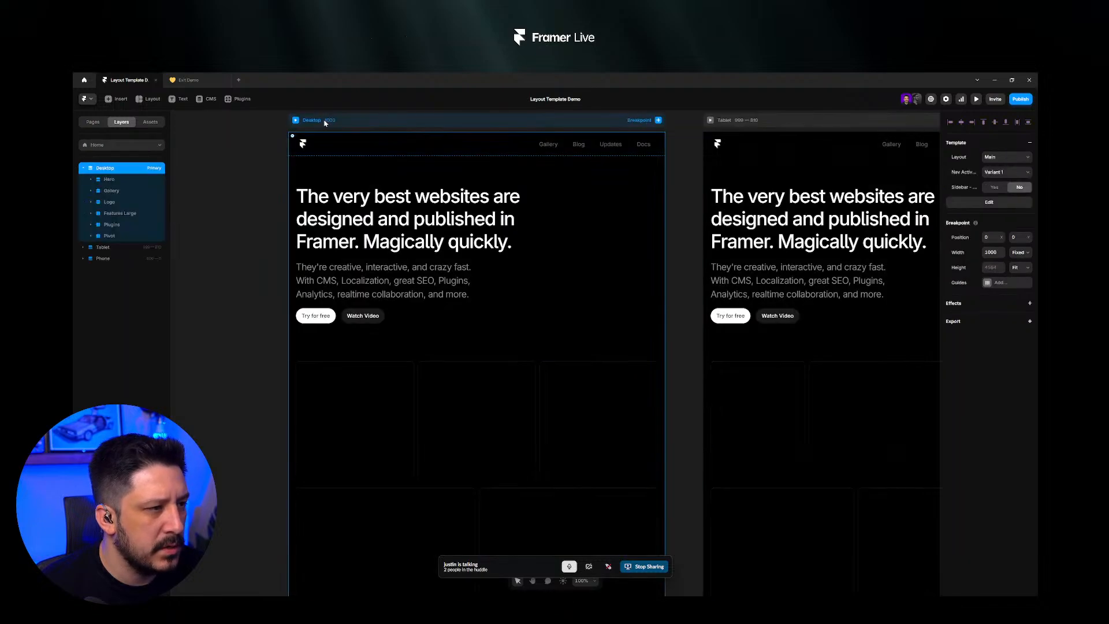
- Preview the Home page's Desktop breakpoint again and check how the Nav Bar overlaps the page content while scrolling down and up
left_click(295, 120)
scroll(595, 263, "down", 1)
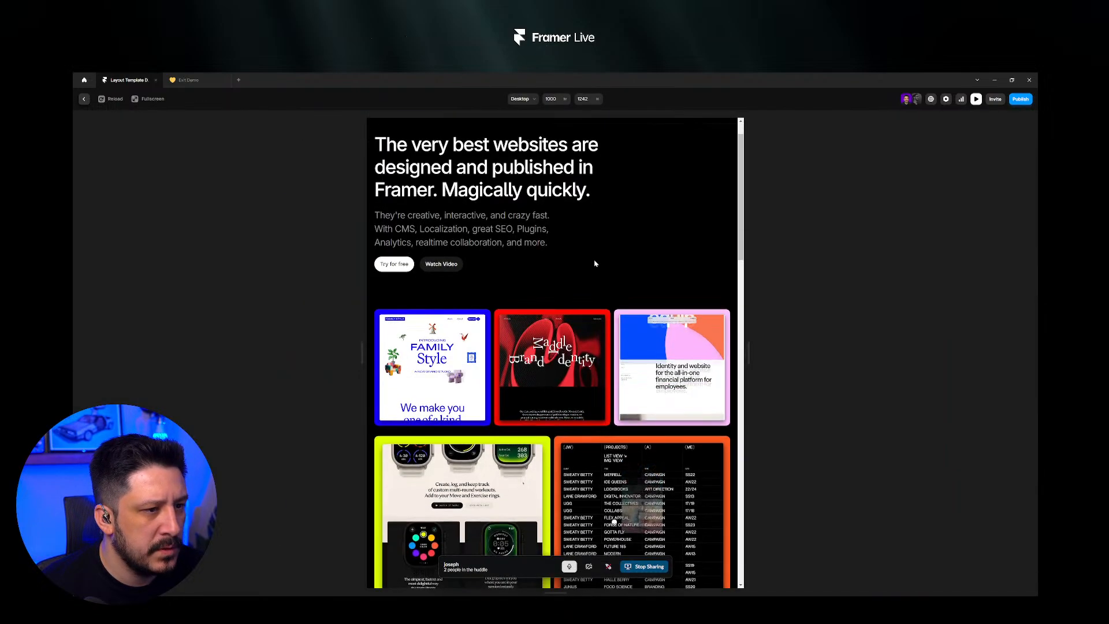
scroll(595, 263, "down", 6)
scroll(597, 255, "up", 2)
scroll(597, 259, "down", 1)
scroll(598, 259, "up", 6)
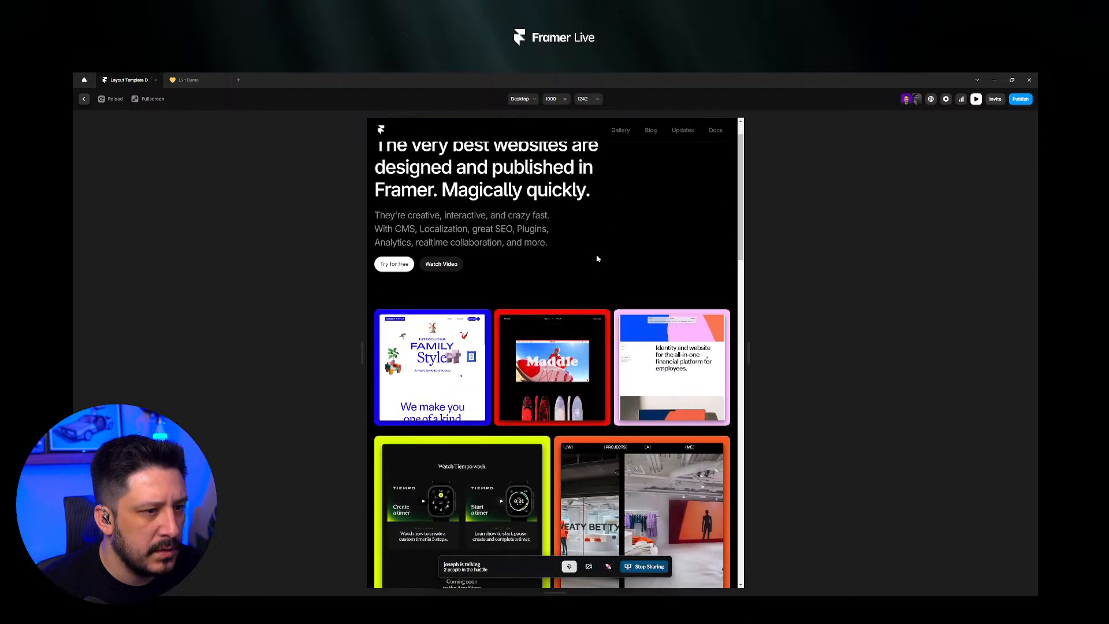
scroll(598, 259, "down", 4)
scroll(597, 258, "up", 4)
scroll(598, 259, "down", 3)
scroll(598, 258, "up", 2)
scroll(598, 259, "down", 1)
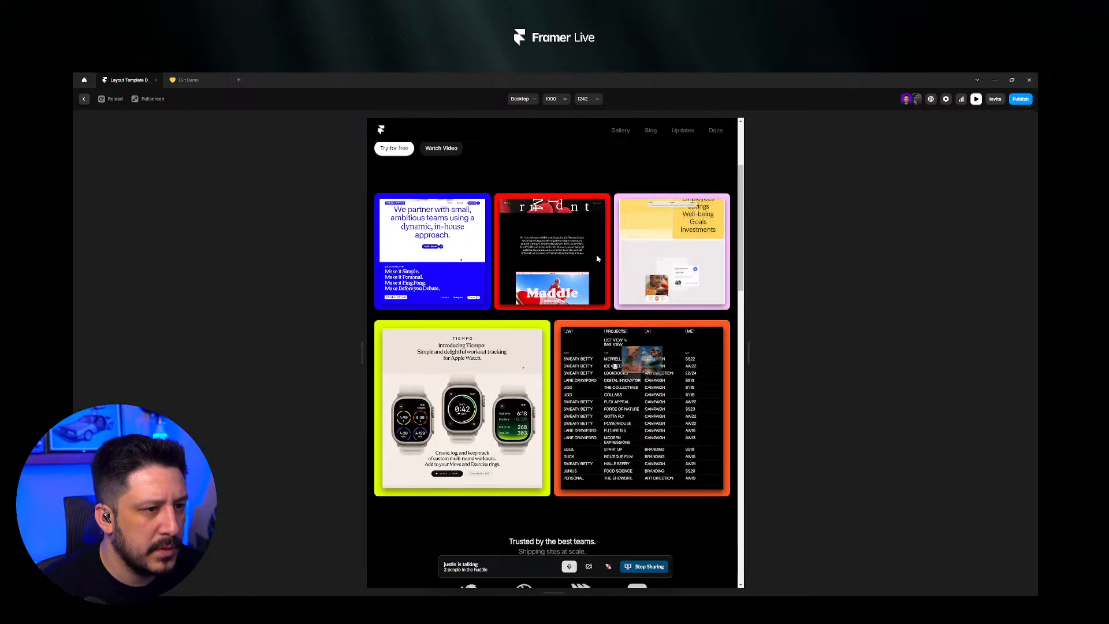
scroll(500, 197, "down", 1)
scroll(498, 190, "up", 2)
scroll(494, 173, "down", 1)
scroll(491, 165, "up", 1)
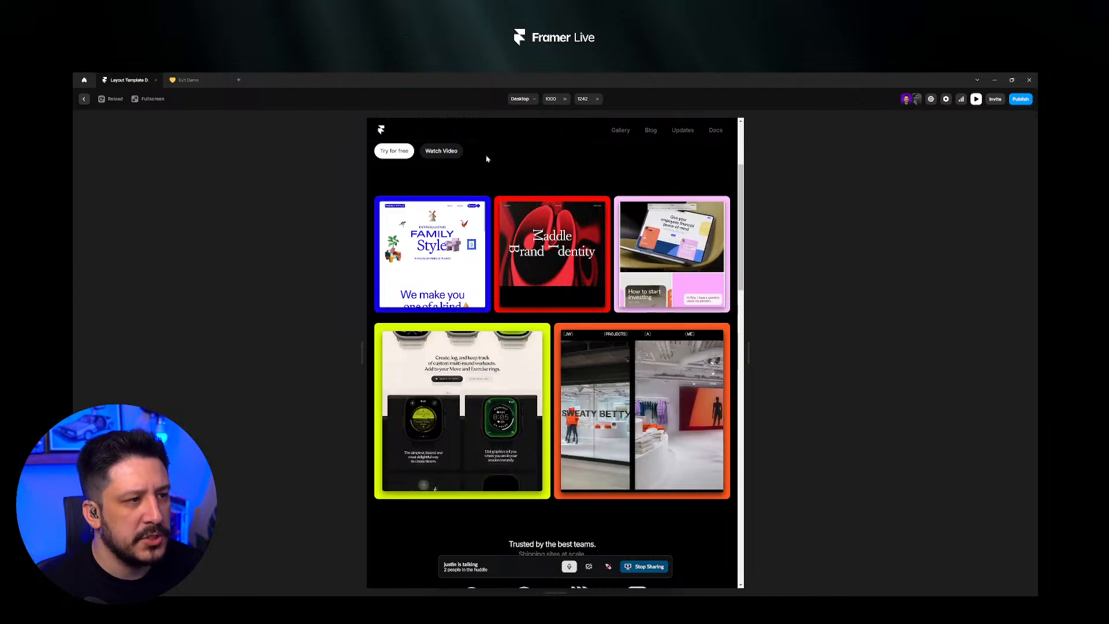
- Examine how the Nav Bar hides and reappears while scrolling the Desktop preview down and up at width 1000
scroll(493, 193, "up", 1)
scroll(493, 193, "down", 1)
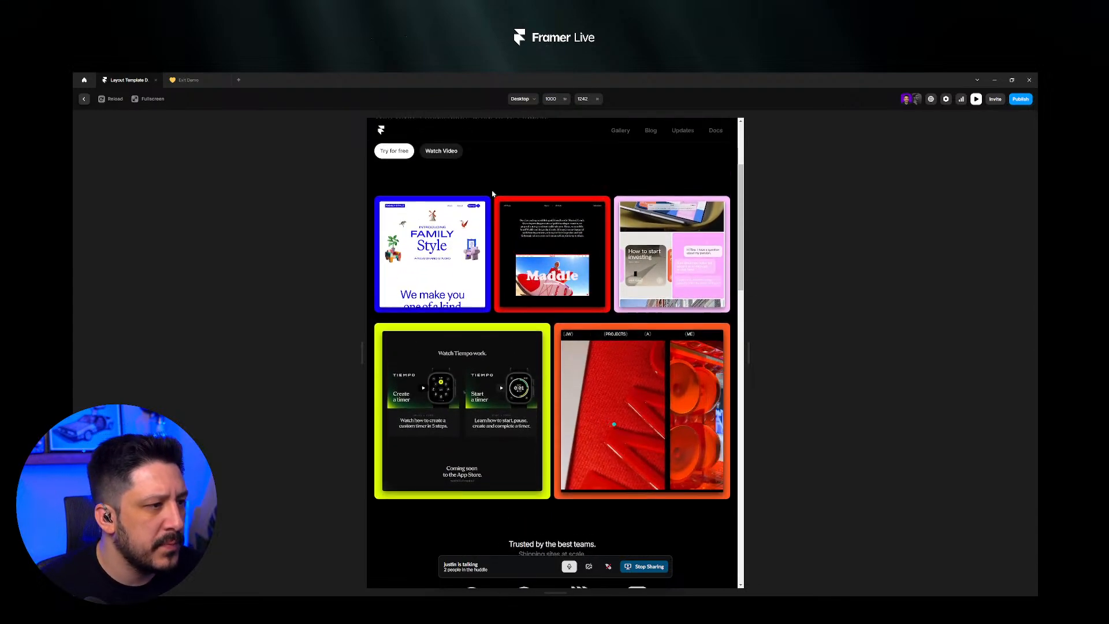
scroll(492, 193, "up", 5)
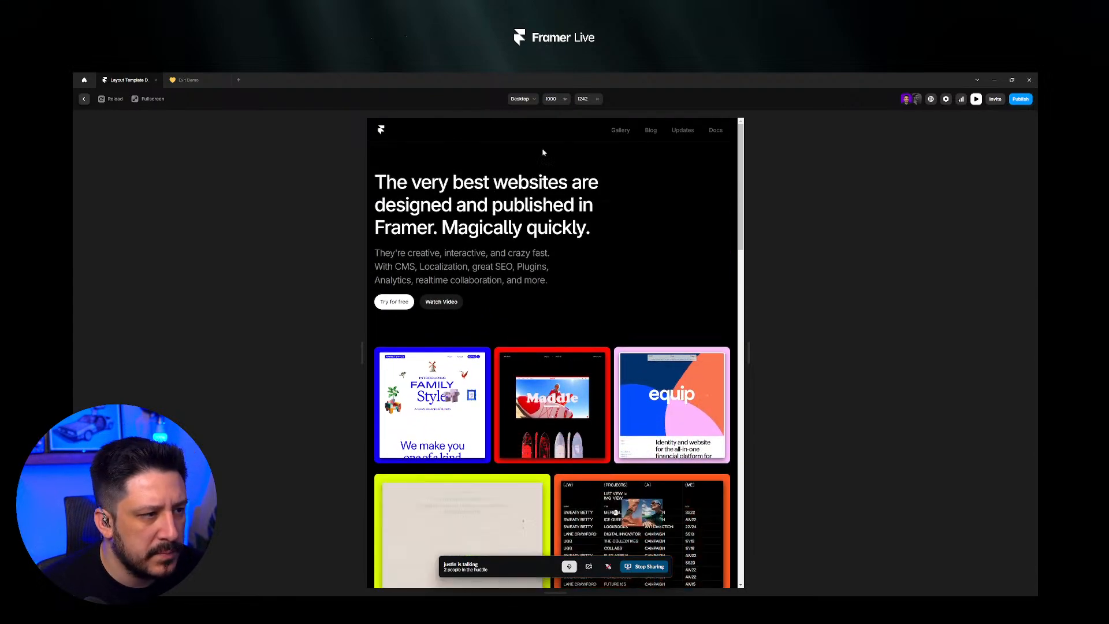
scroll(664, 240, "down", 4)
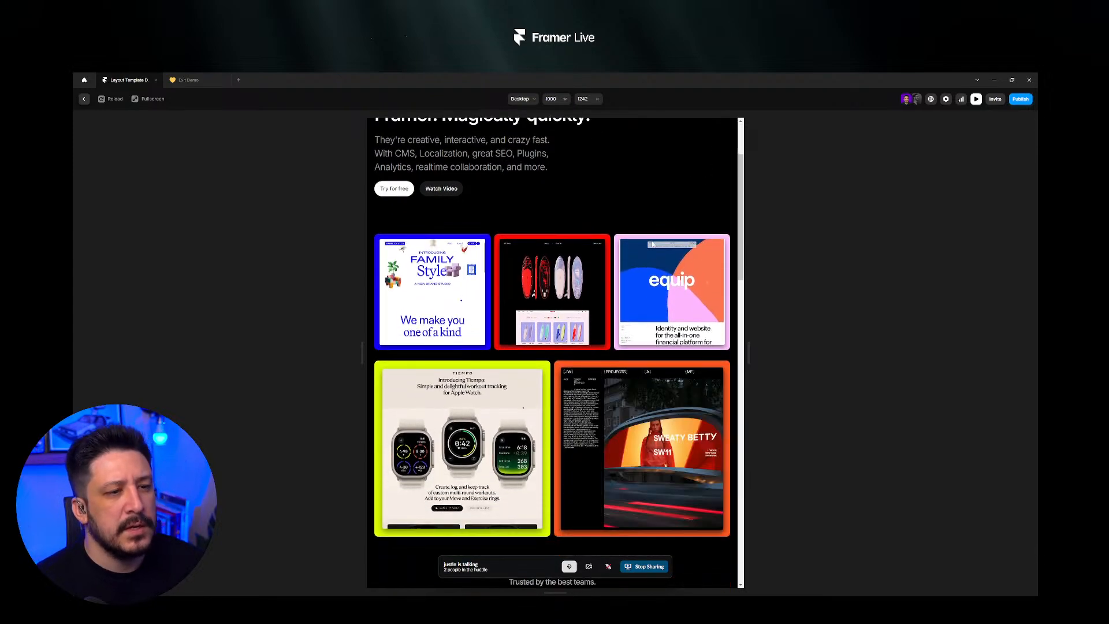
scroll(653, 244, "down", 5)
scroll(652, 245, "up", 9)
scroll(652, 245, "down", 2)
scroll(653, 244, "down", 4)
scroll(653, 244, "up", 6)
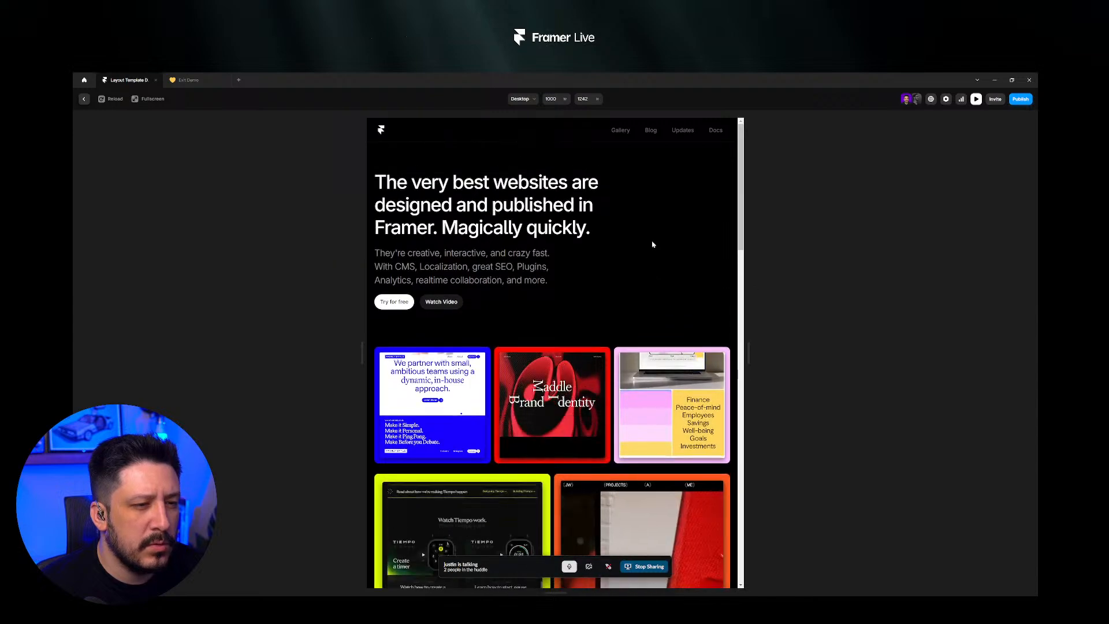
scroll(653, 245, "down", 5)
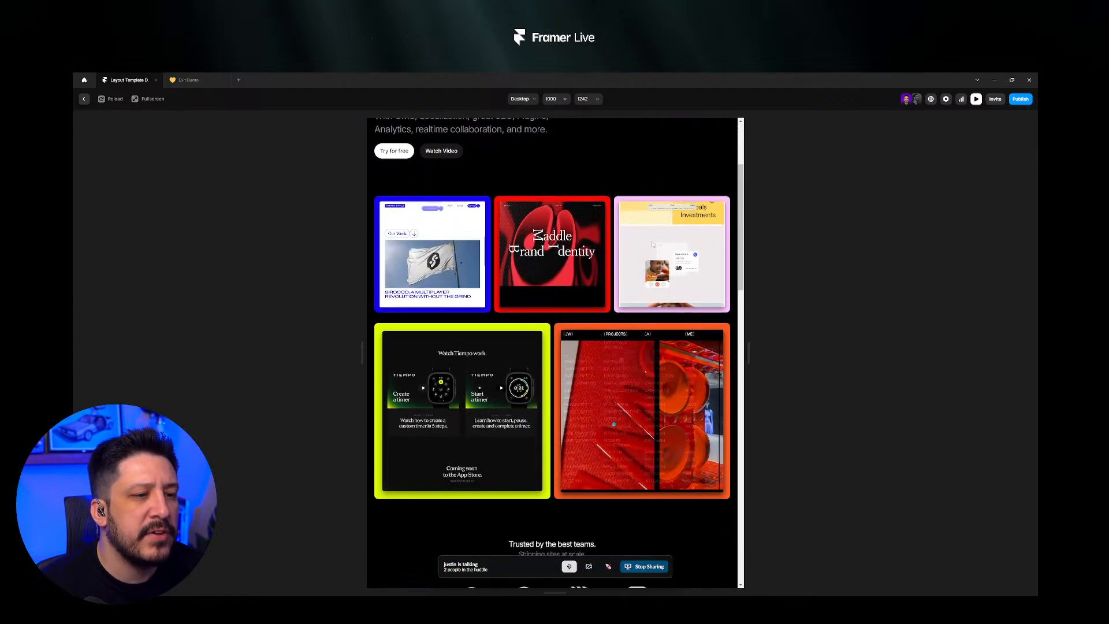
scroll(652, 244, "down", 3)
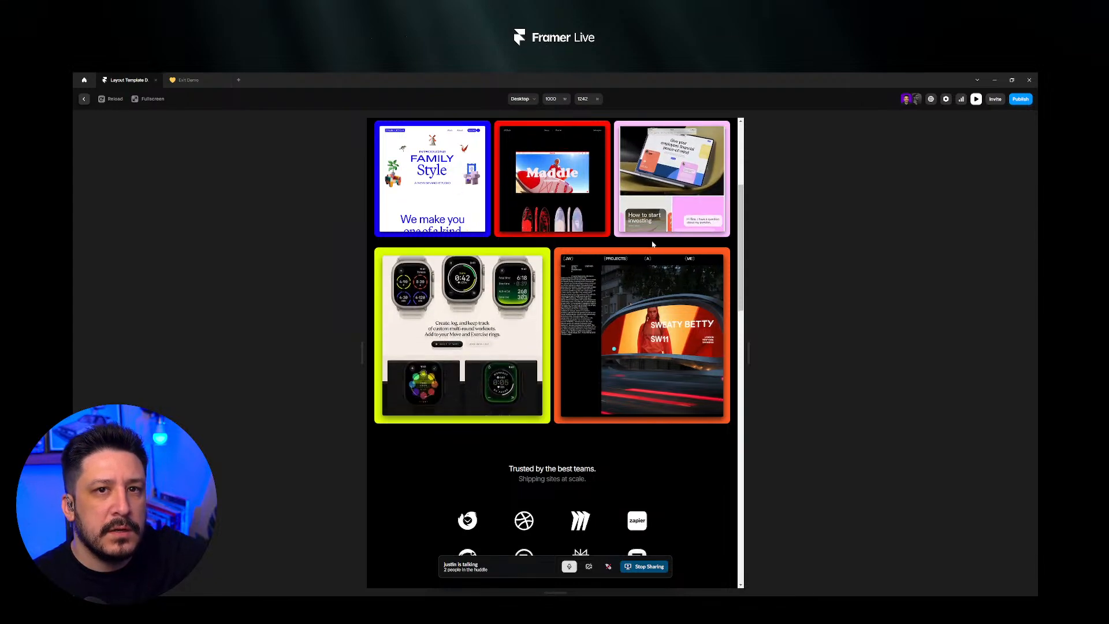
scroll(652, 244, "up", 8)
- Widen the preview to 1296, check the Nav Bar while scrolling down and up, and return to the canvas
left_click_drag(754, 361, 803, 351)
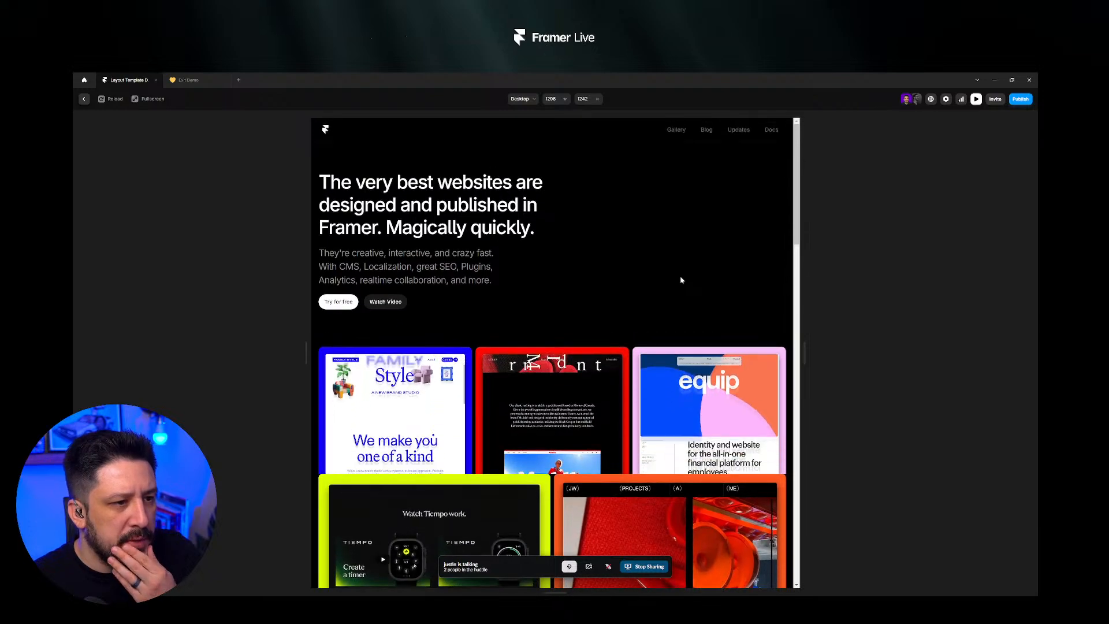
scroll(681, 280, "down", 5)
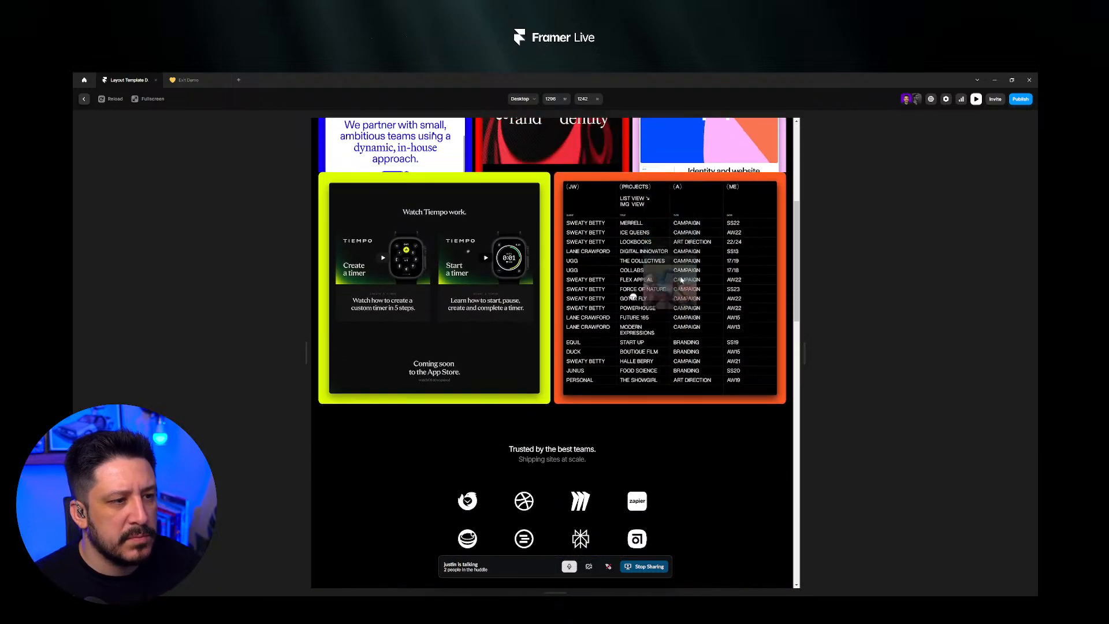
scroll(680, 281, "down", 1)
scroll(681, 280, "up", 3)
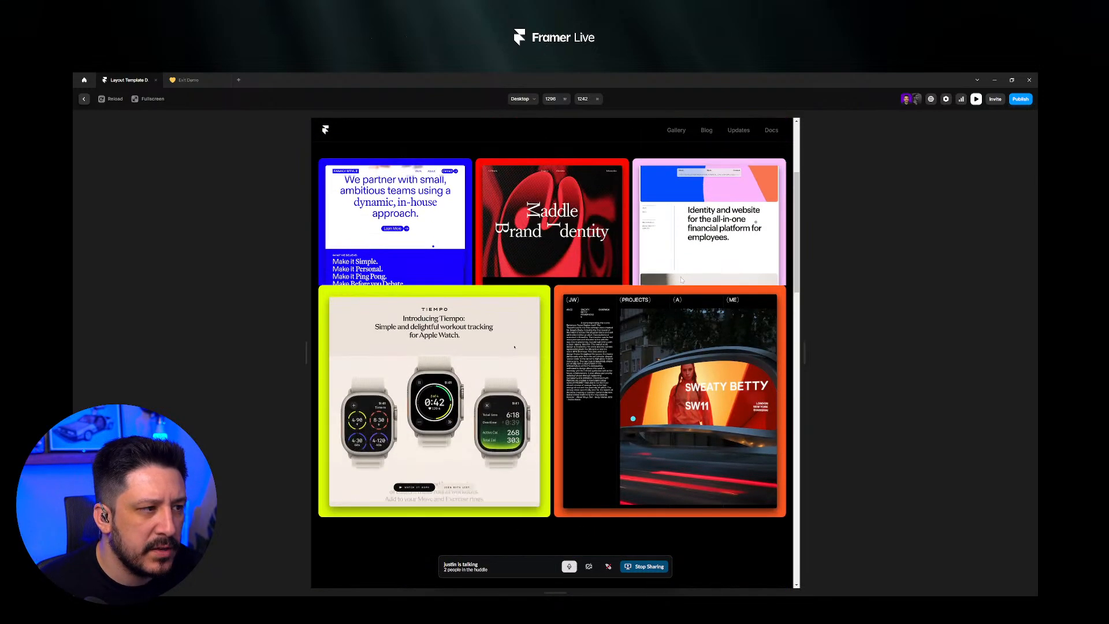
scroll(681, 281, "up", 3)
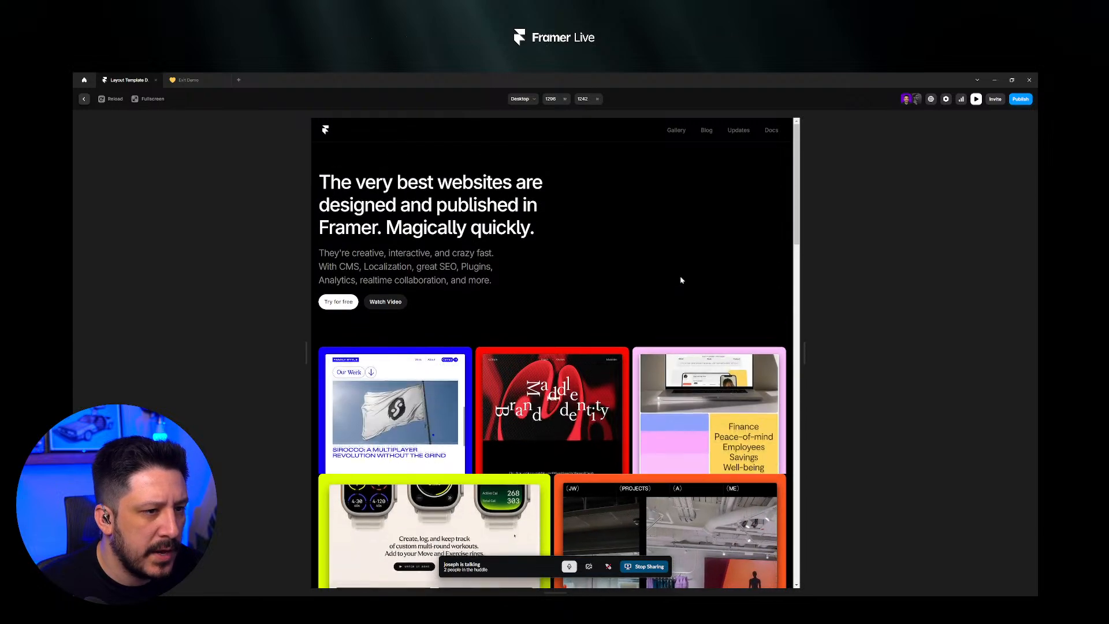
left_click(84, 99)
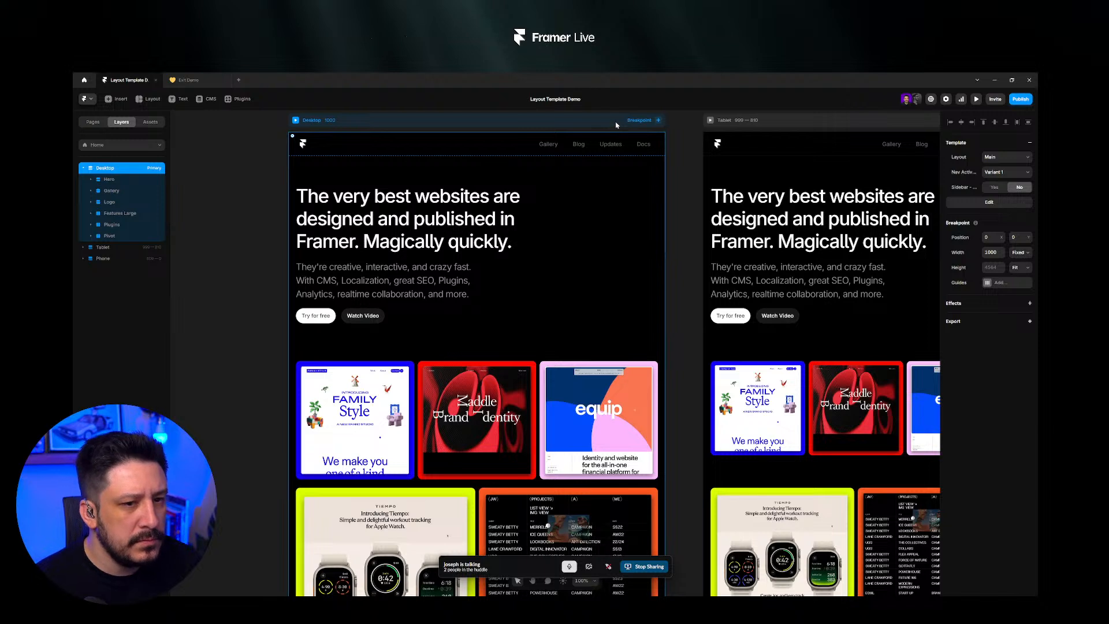
- Review the trigger options of the Desktop Nav Bar's scroll animation in the Main template and return to the Home page
left_click(971, 204)
left_click(623, 177)
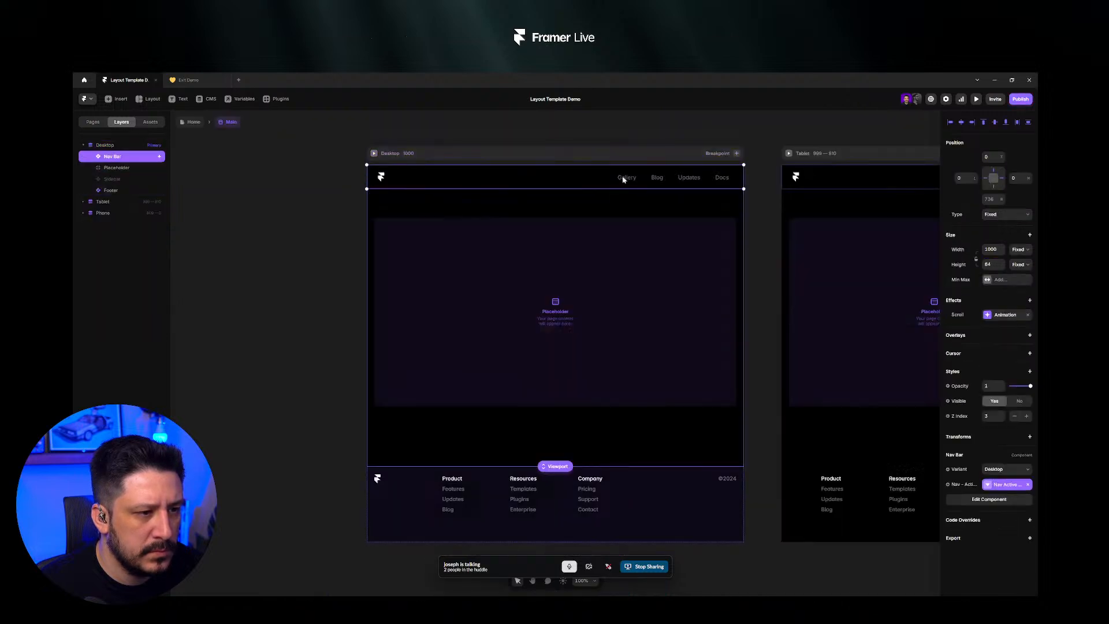
left_click(1006, 315)
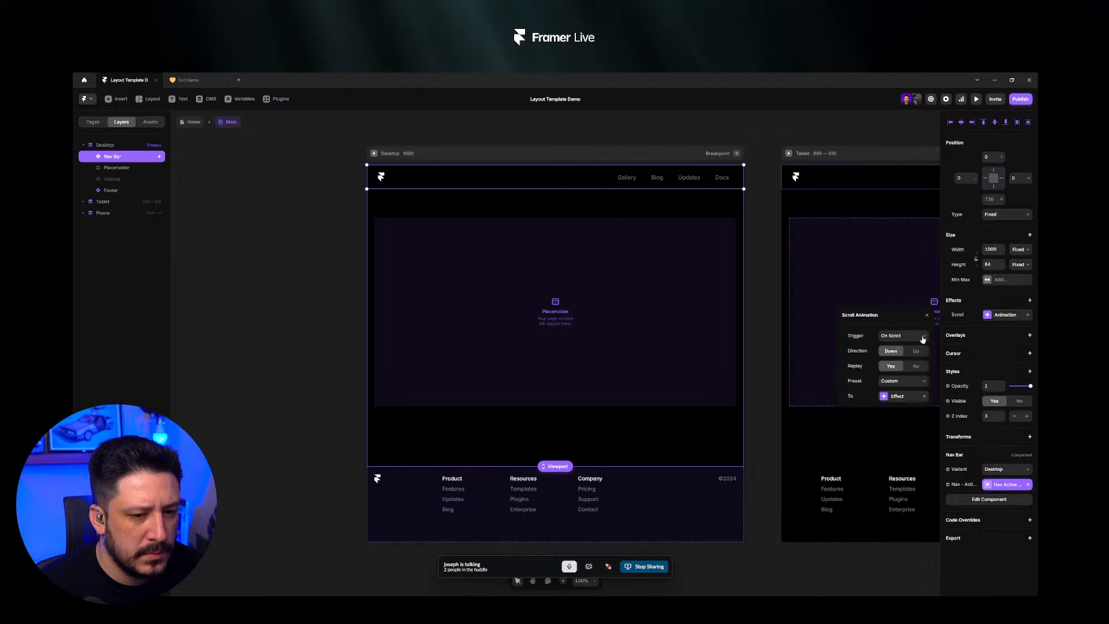
left_click(915, 340)
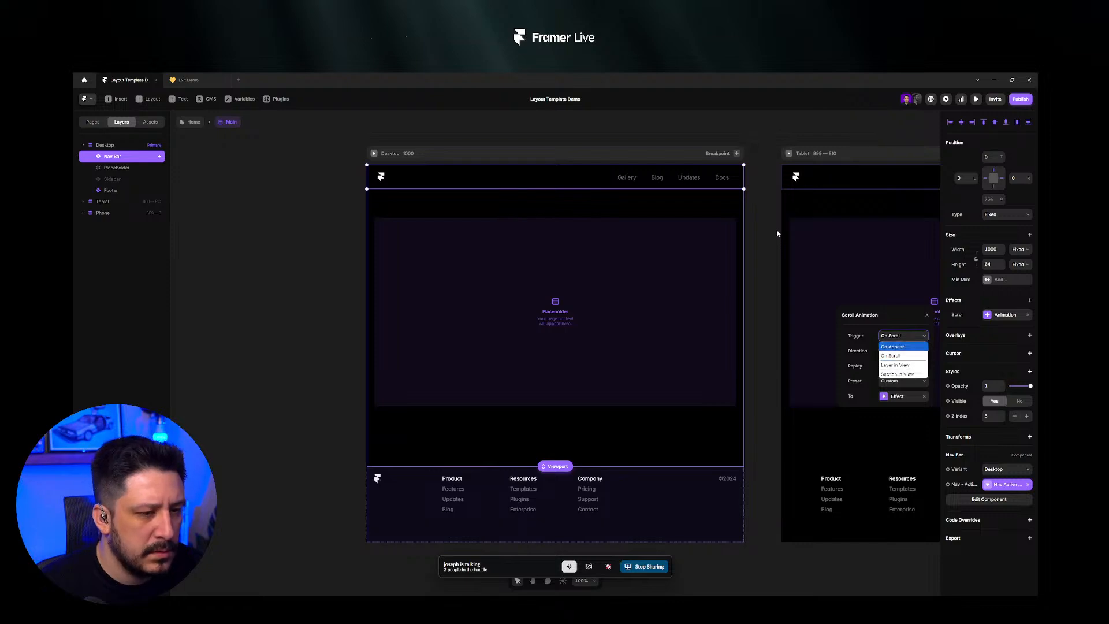
left_click(777, 244)
left_click(434, 172)
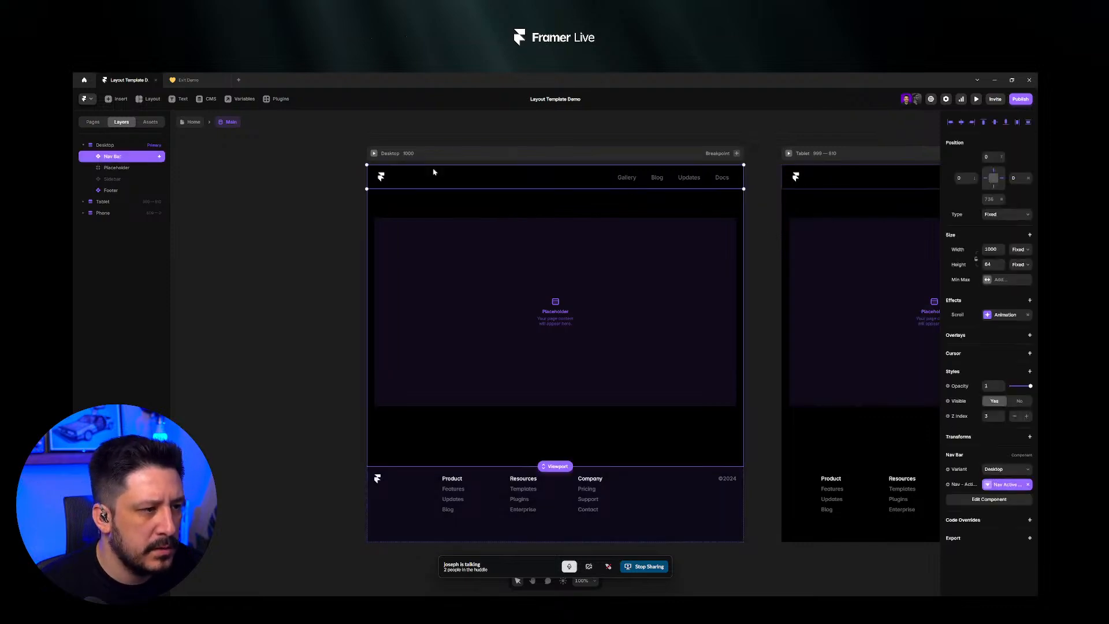
left_click(187, 124)
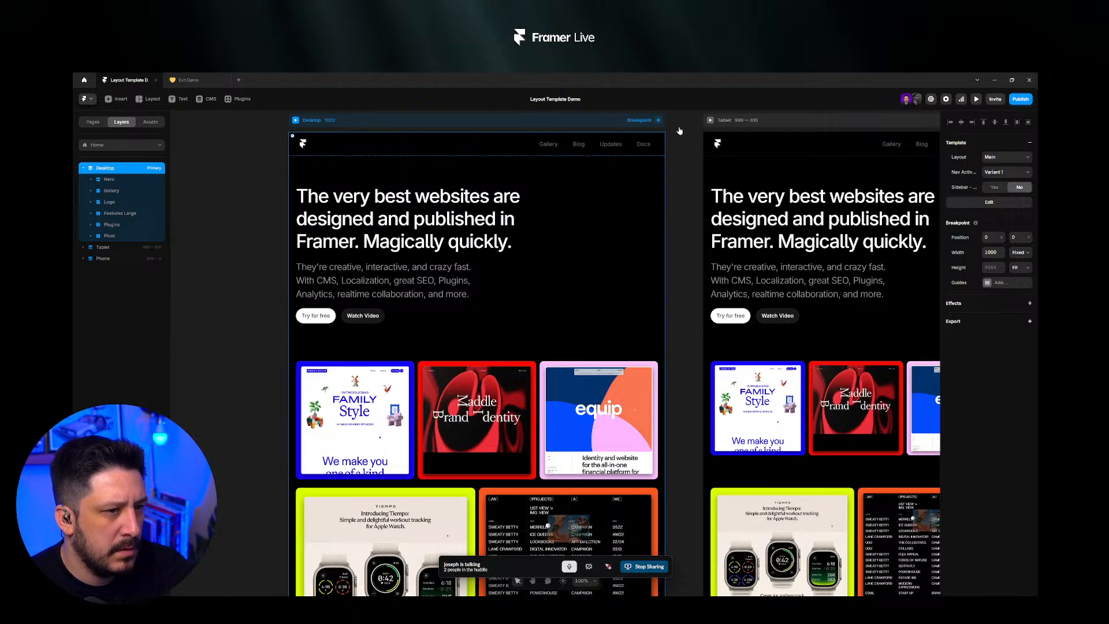
- Reopen the Main template and inspect the Desktop Nav Bar's scroll animation, including its effect settings and the available triggers
left_click(970, 202)
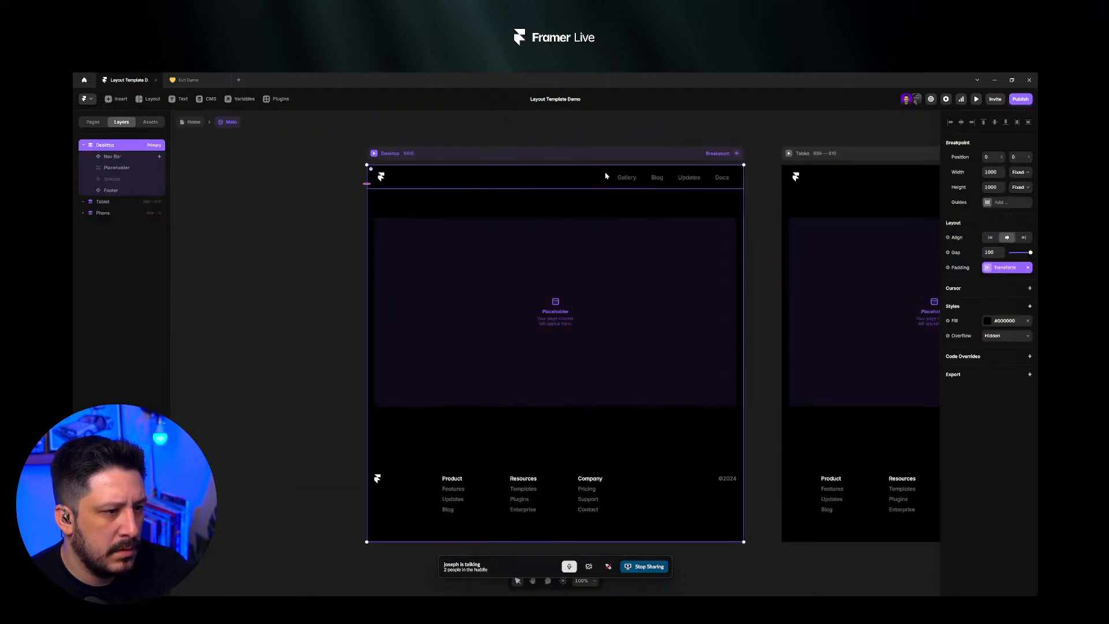
left_click(605, 175)
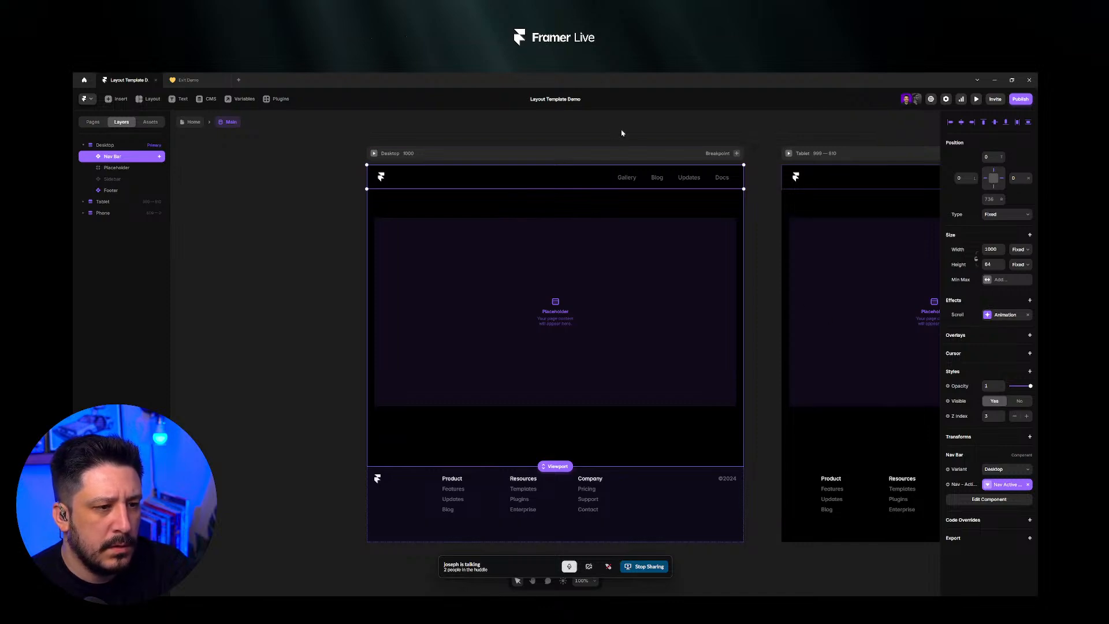
left_click(1005, 319)
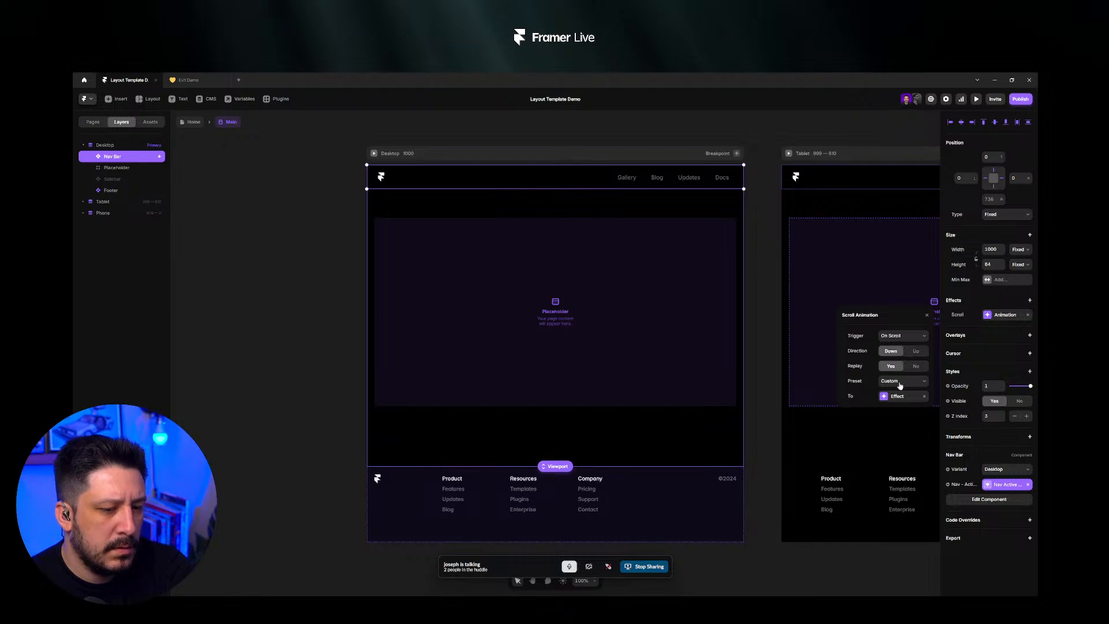
left_click(906, 337)
left_click(902, 322)
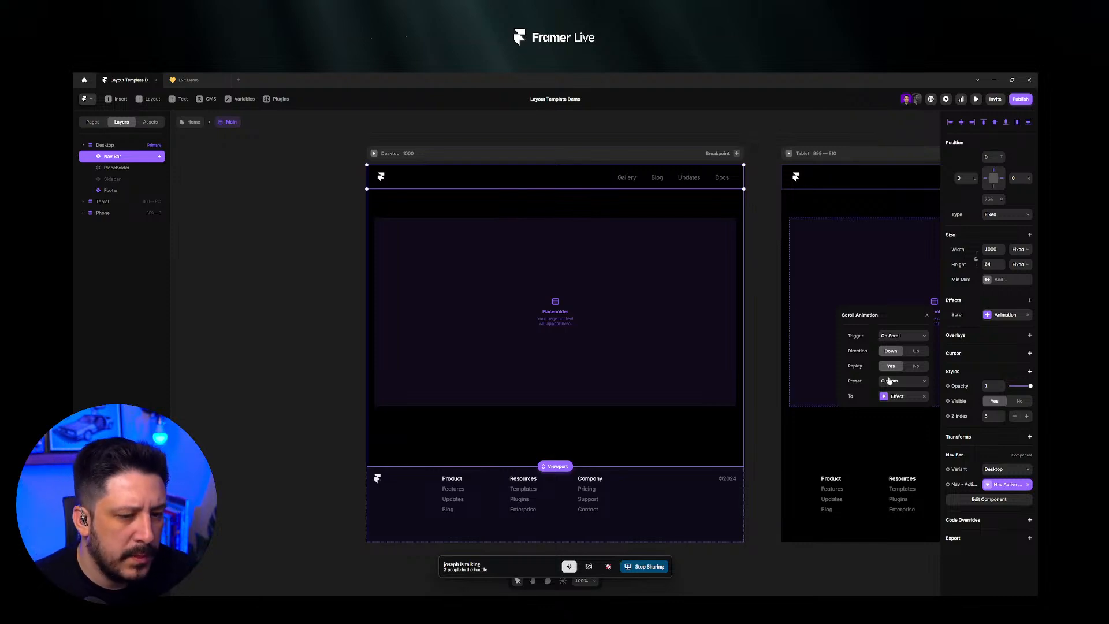
left_click(899, 397)
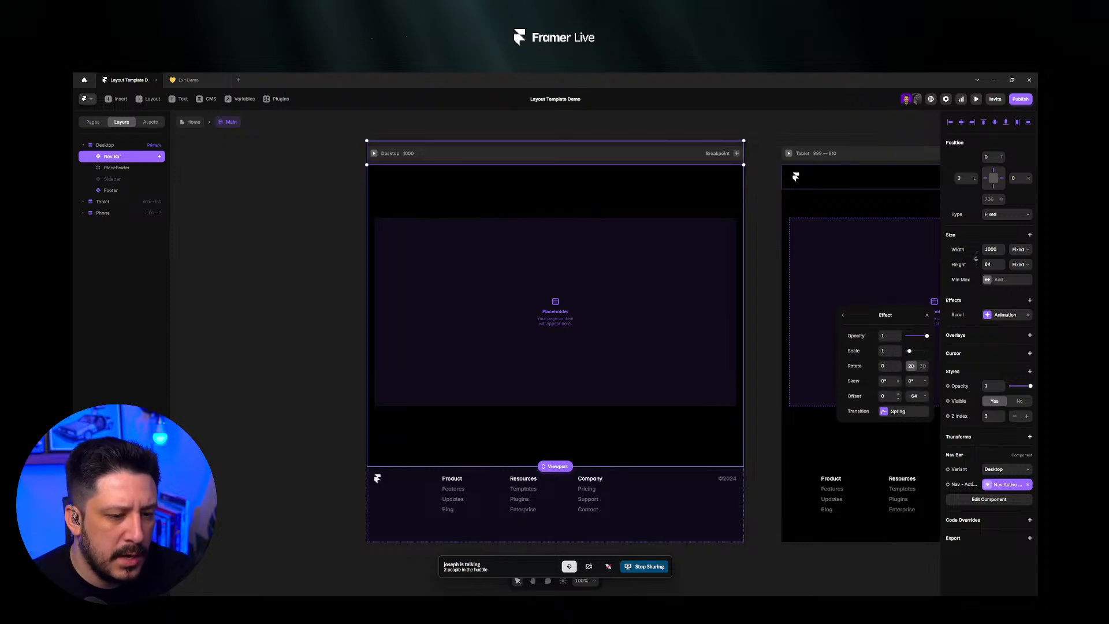
left_click(844, 315)
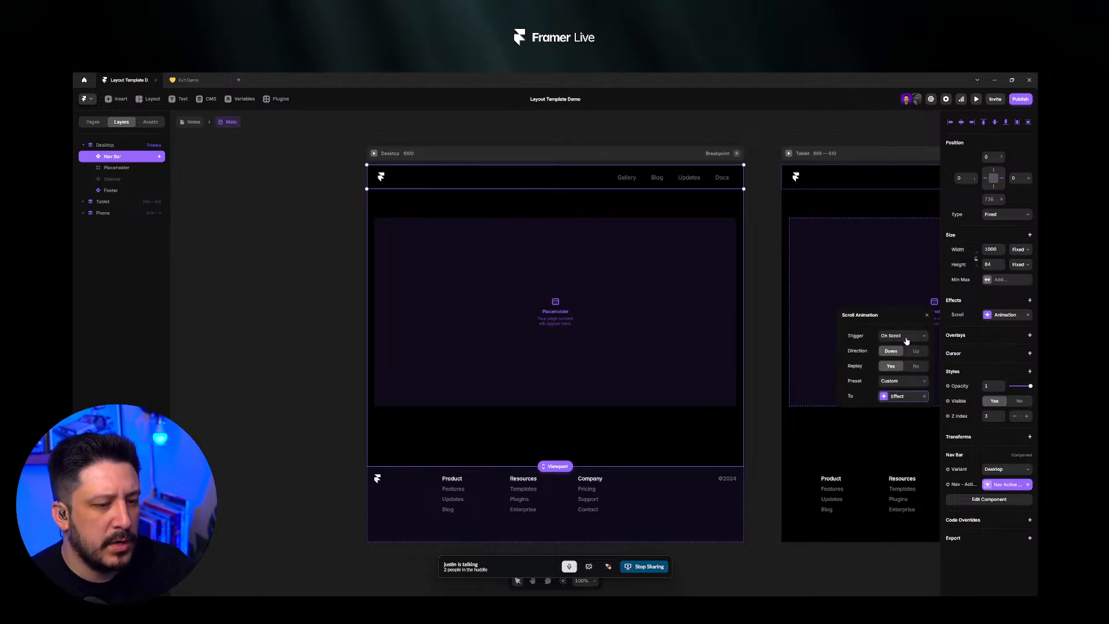
left_click(907, 341)
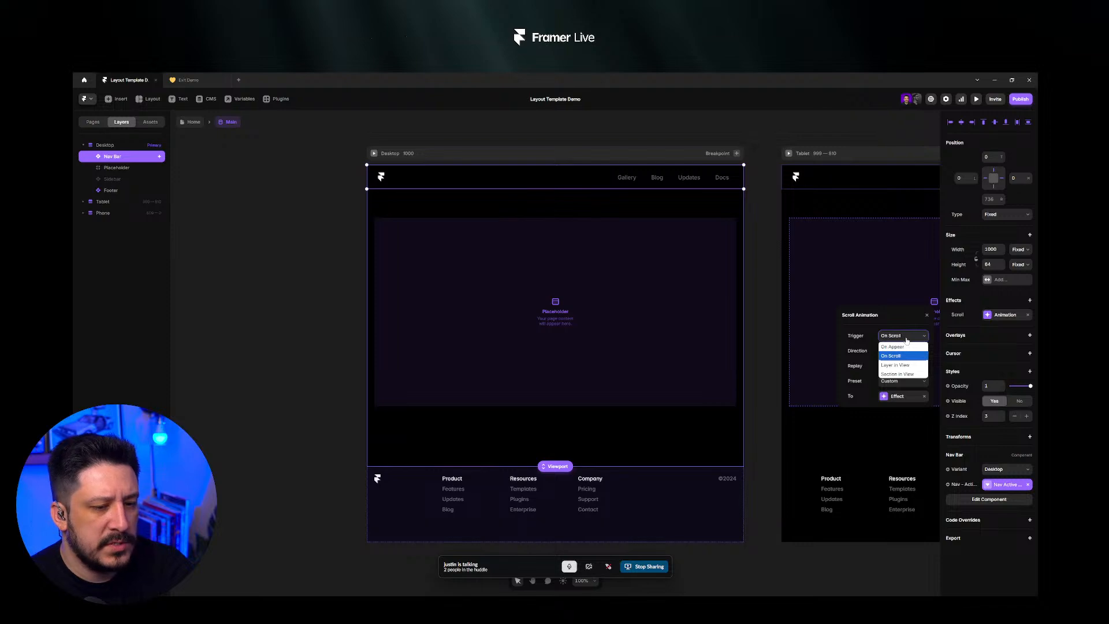
left_click(907, 341)
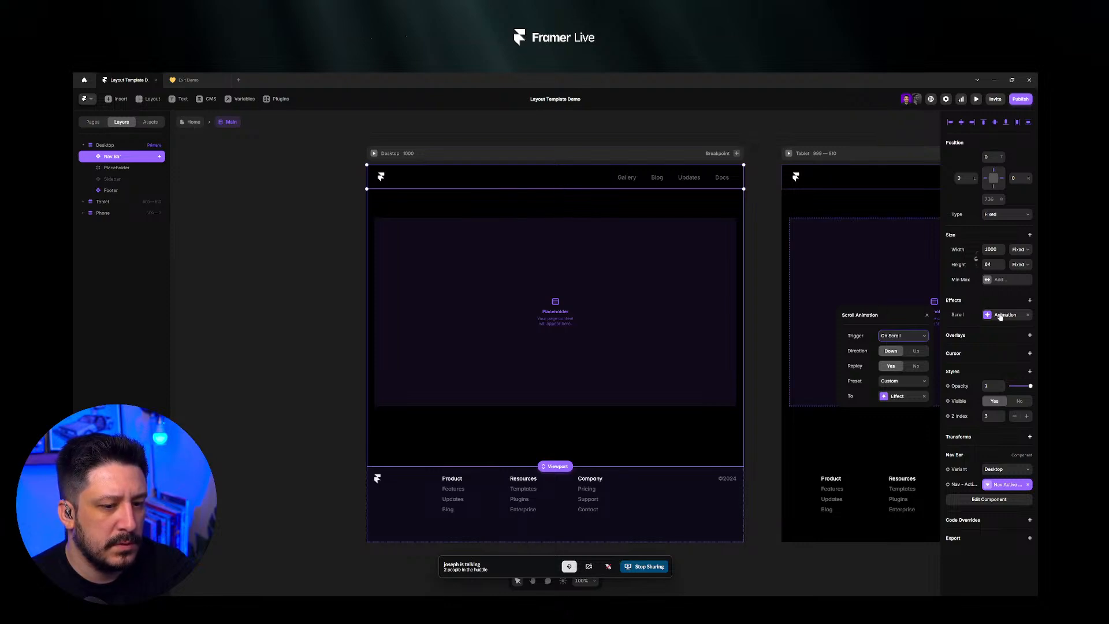
- Return to the Home page and add a Scroll Section named test to the Wrapper holding the Desktop Gallery's first row of cards
left_click(186, 123)
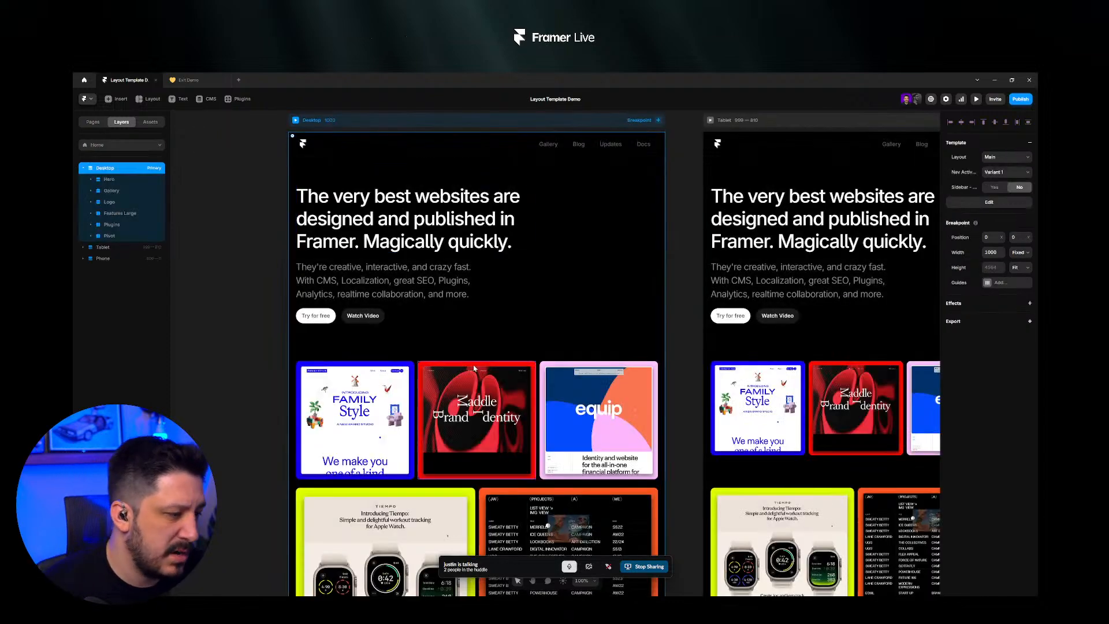
scroll(477, 420, "down", 1)
left_click(298, 366, "ctrl")
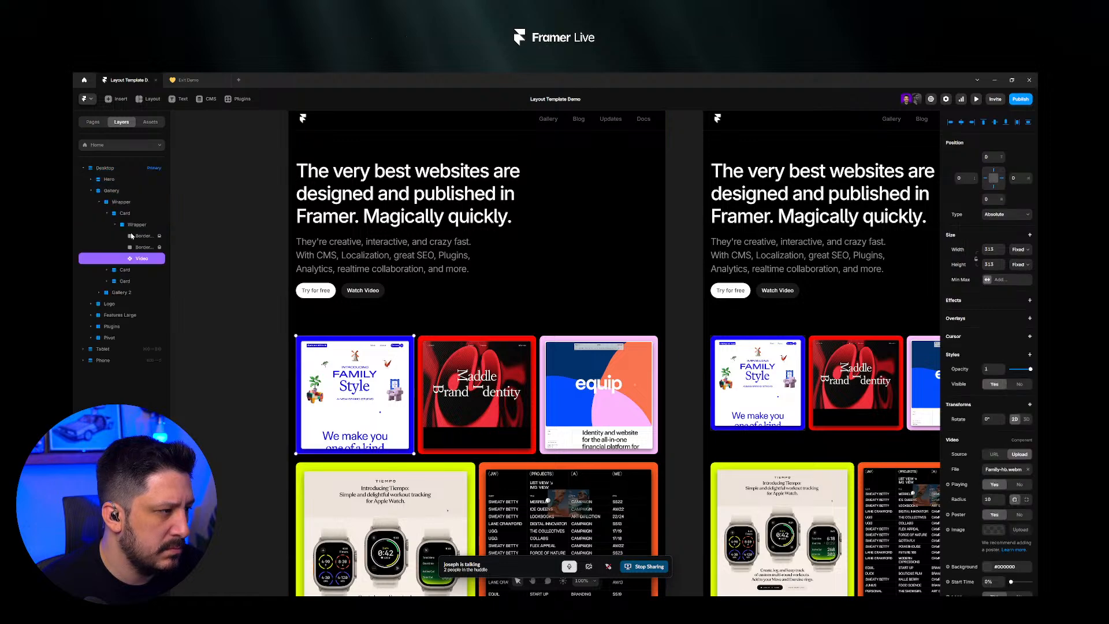
left_click(125, 225)
left_click(116, 225)
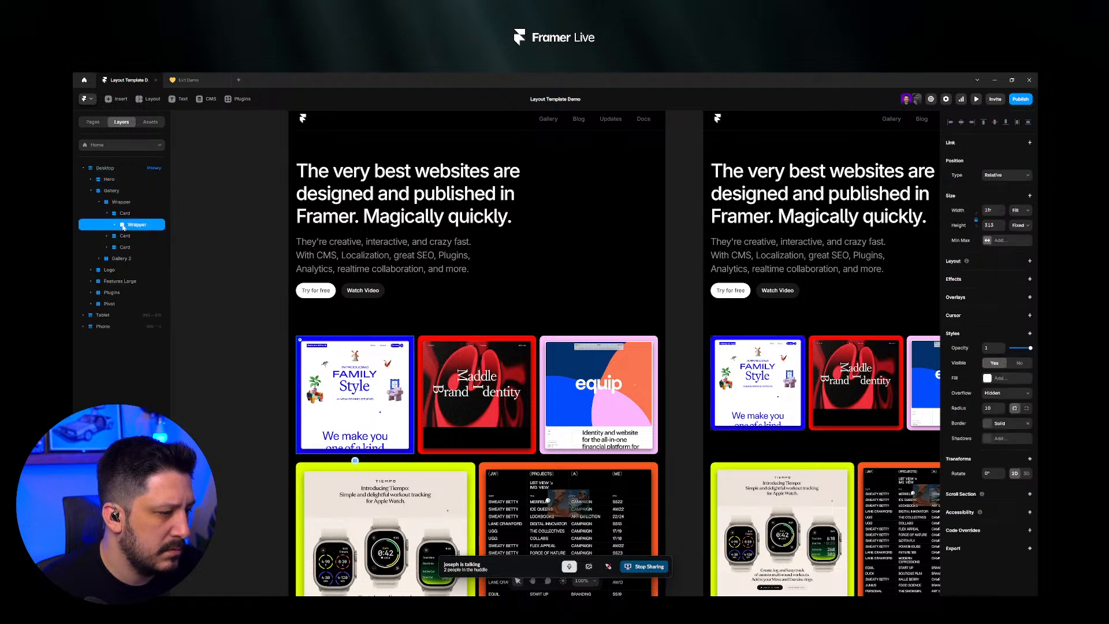
left_click(121, 213)
left_click(120, 201)
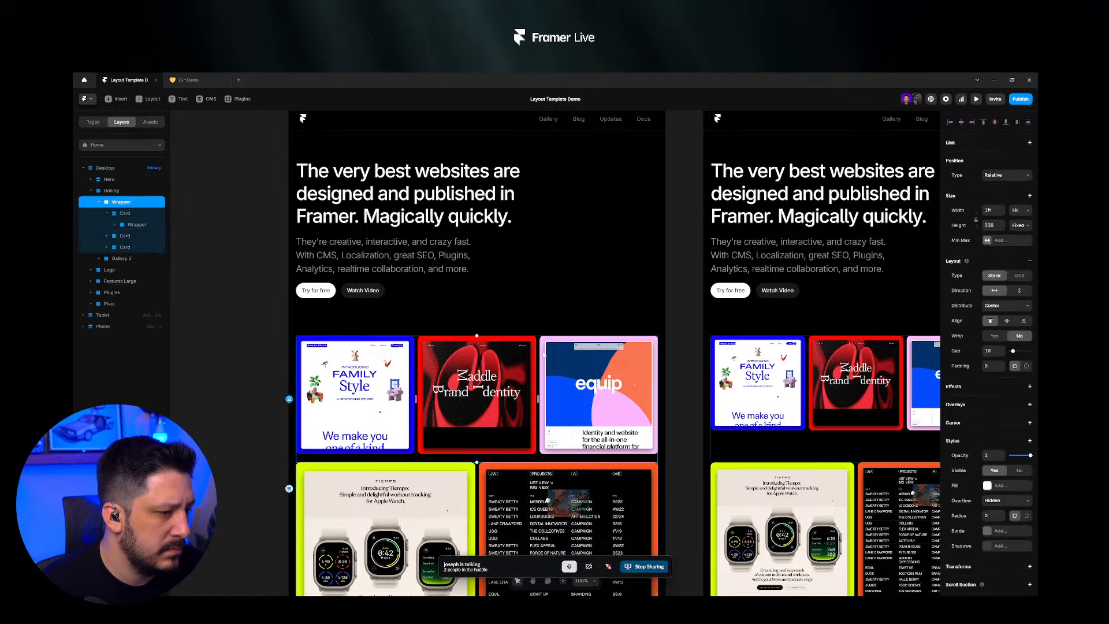
left_click(99, 201)
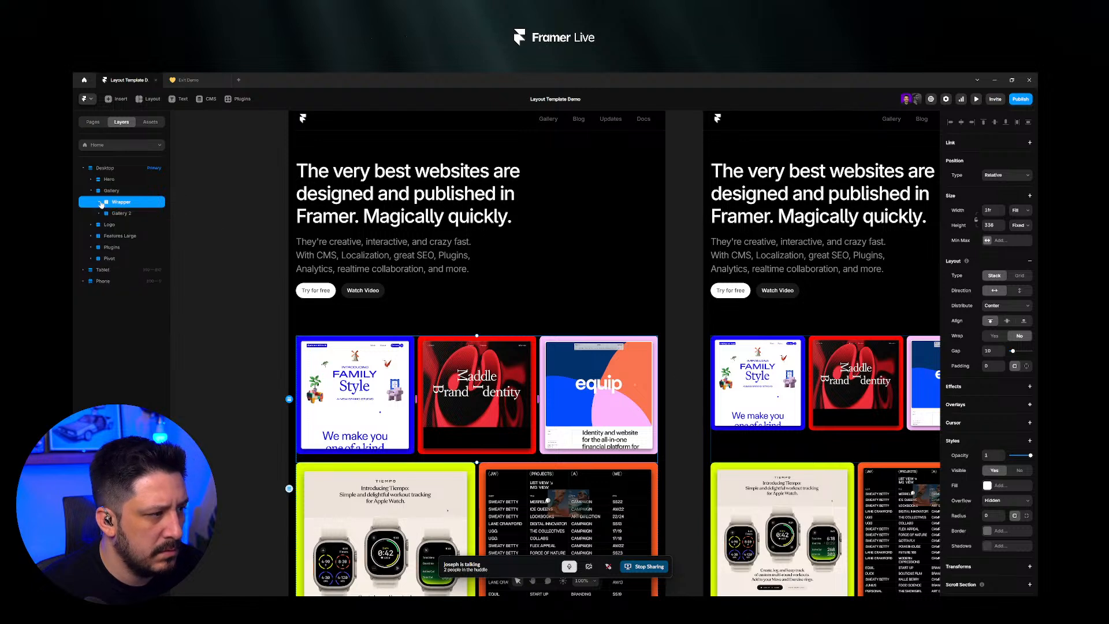
scroll(989, 447, "down", 2)
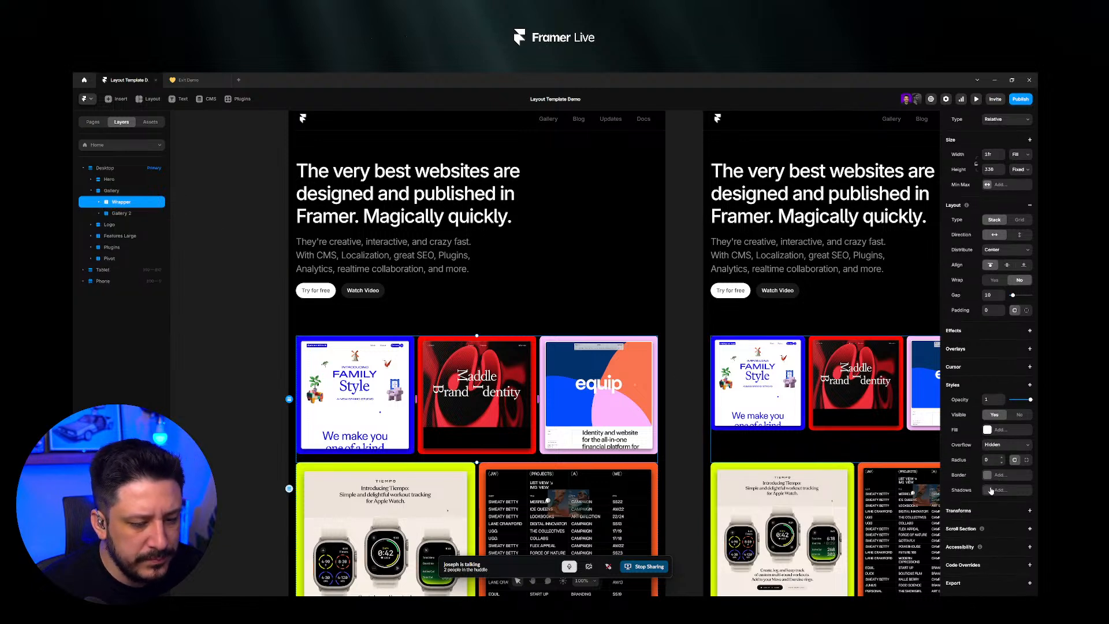
left_click(1030, 530)
type("test")
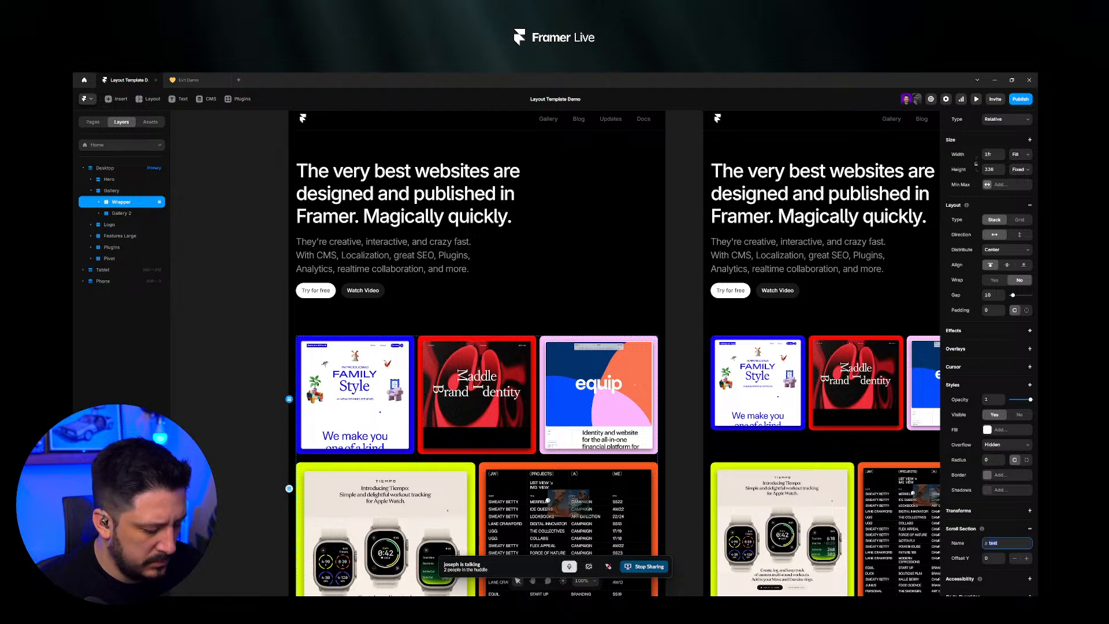
left_click(234, 276)
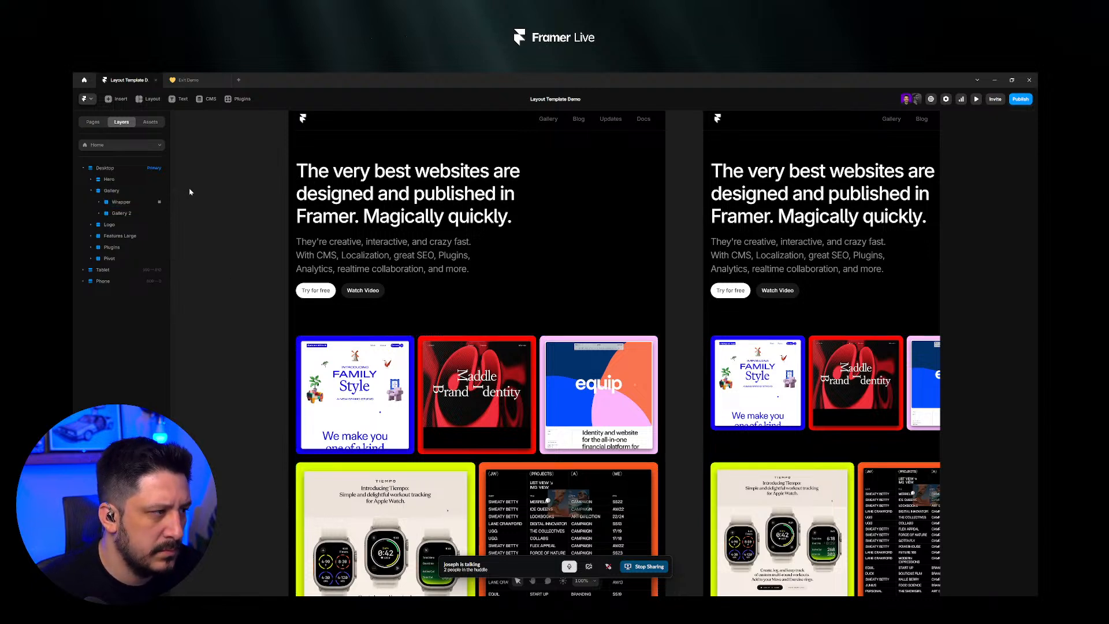
- Open the /gallery page and add a Scroll Section named test to the Stack holding the gallery cards
left_click(122, 145)
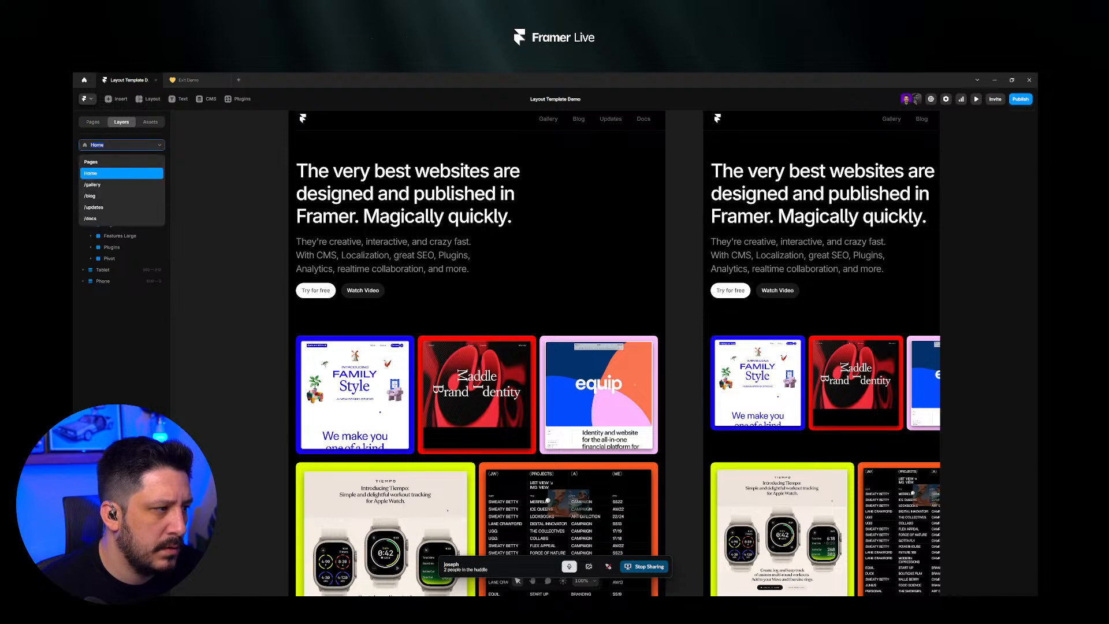
left_click(133, 180)
left_click(136, 181)
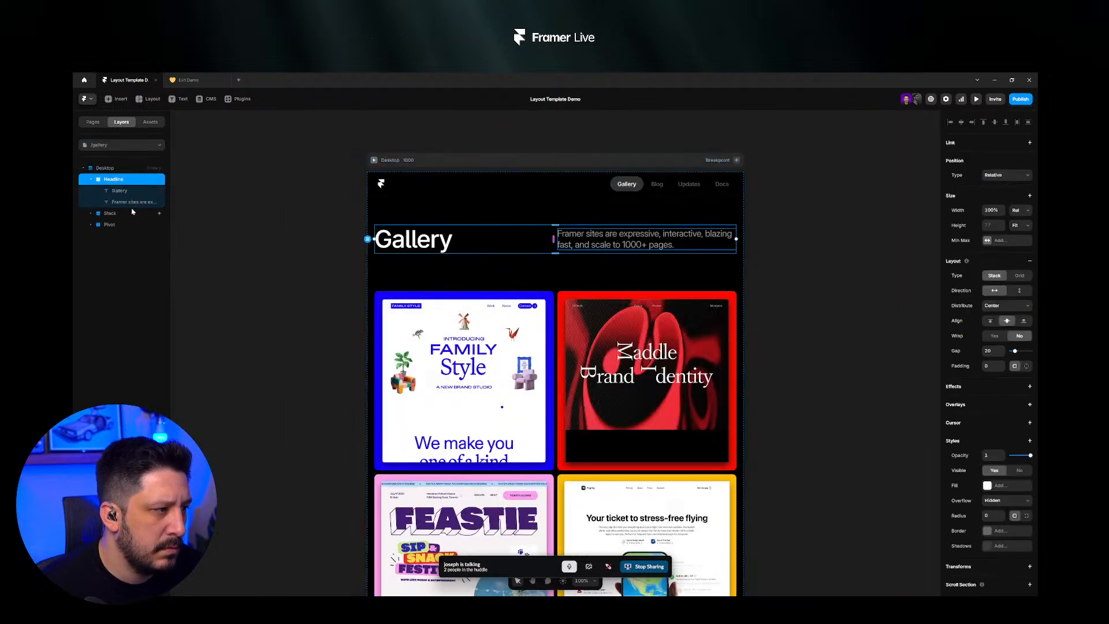
left_click(132, 215)
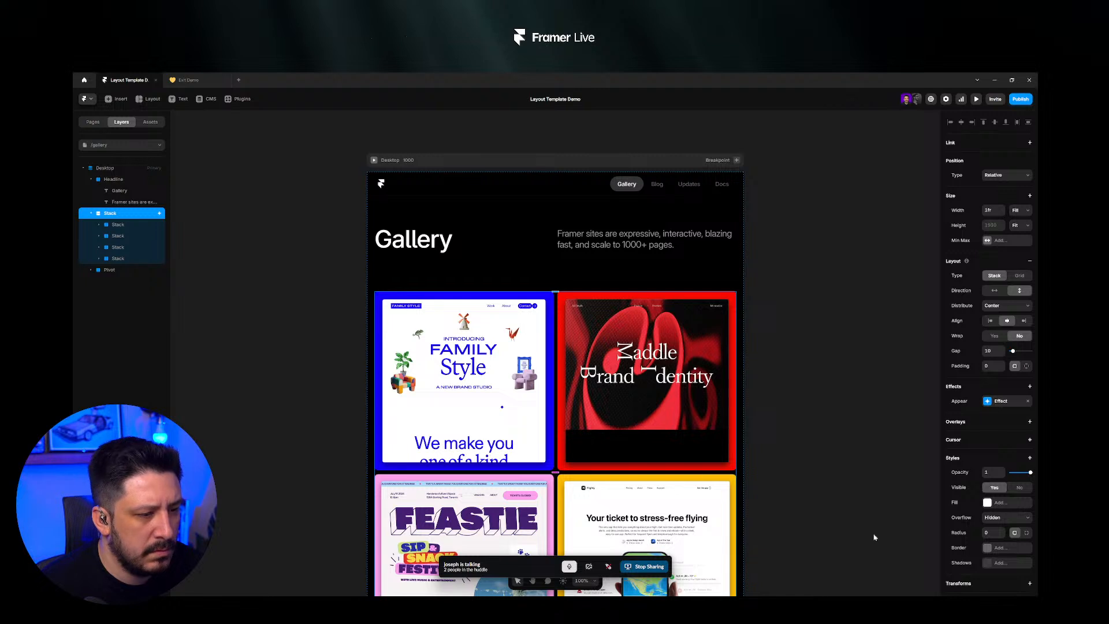
scroll(993, 537, "down", 2)
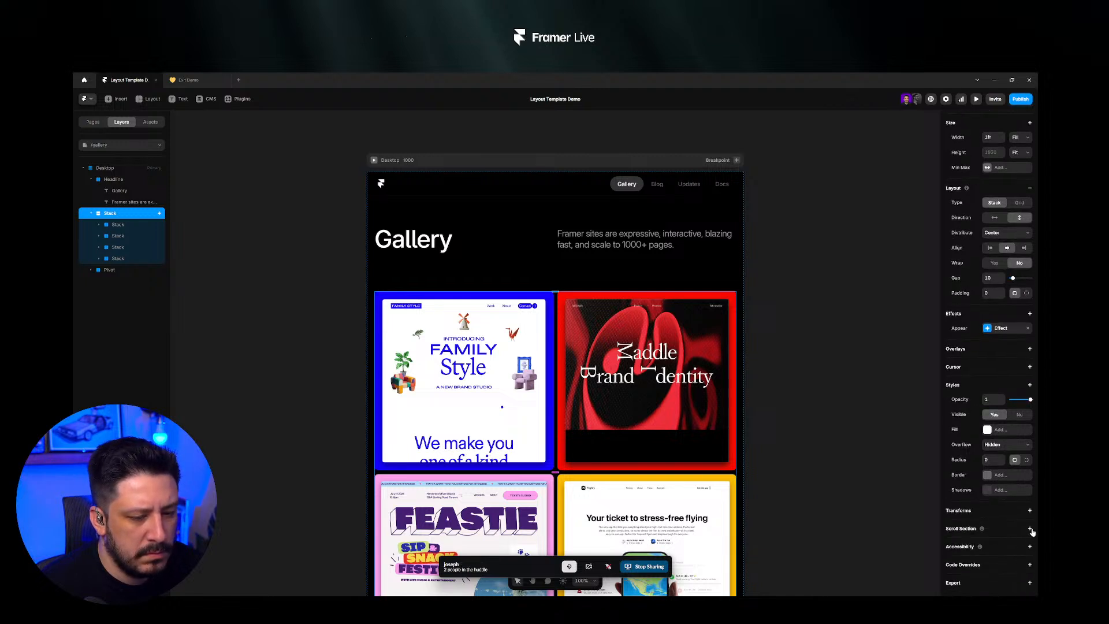
left_click(1030, 528)
type("test")
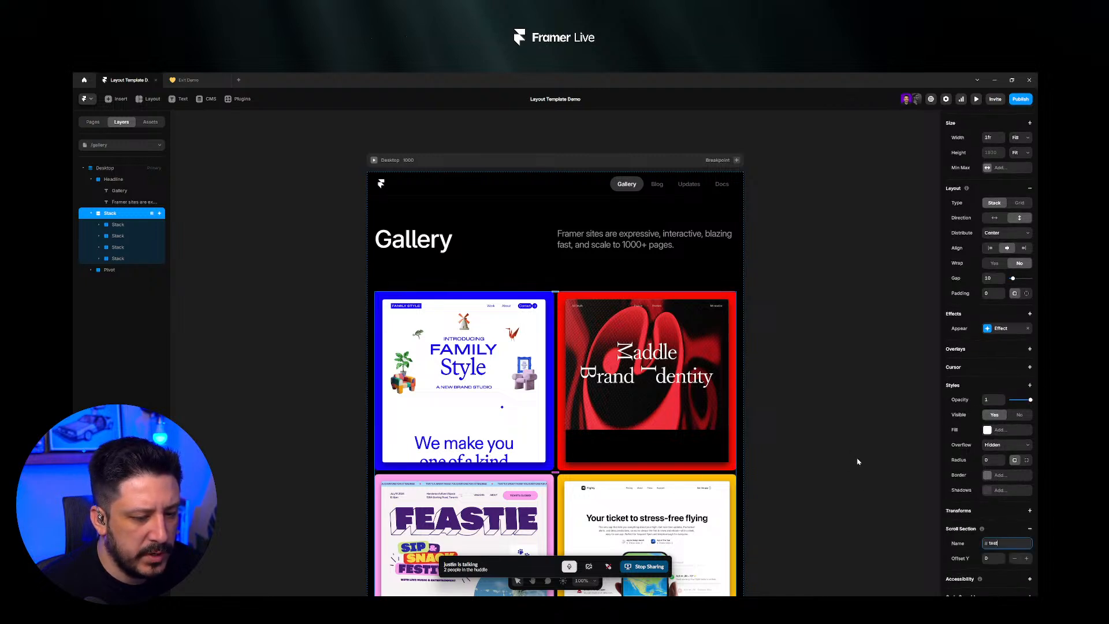
left_click(892, 502)
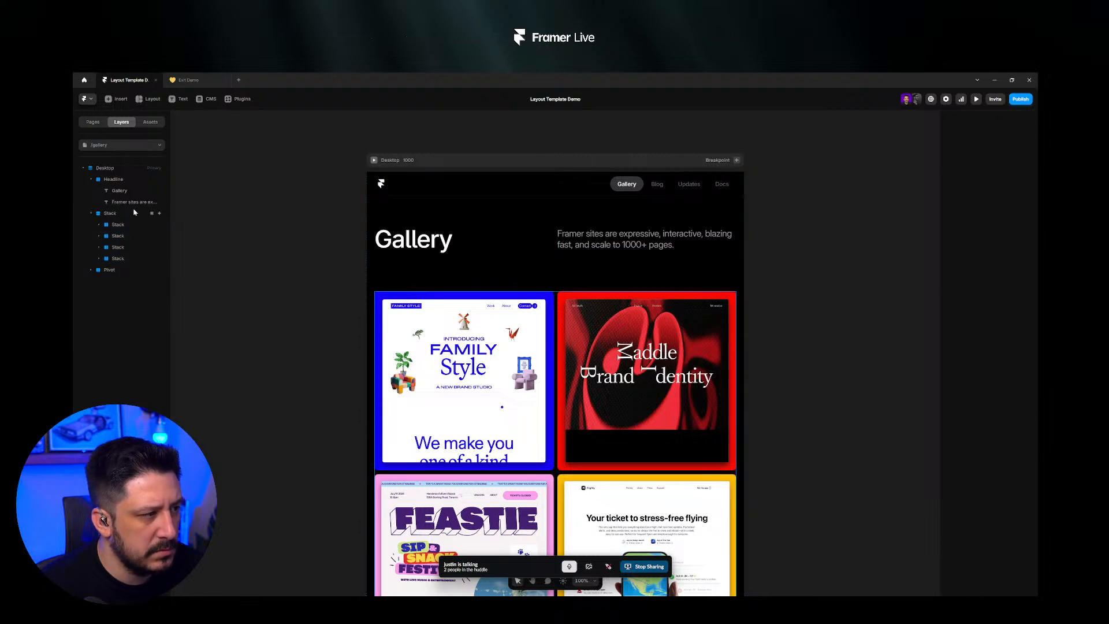
left_click(98, 179)
left_click(90, 191)
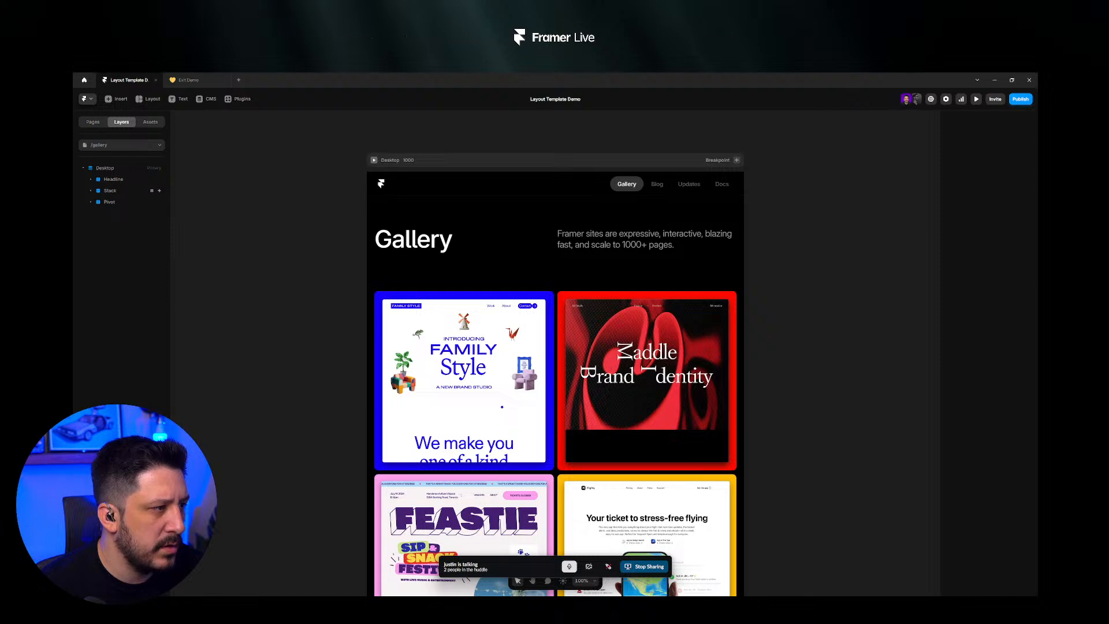
- Return to the Home page and open the Desktop breakpoint's Main layout template for editing
left_click(104, 144)
left_click(105, 173)
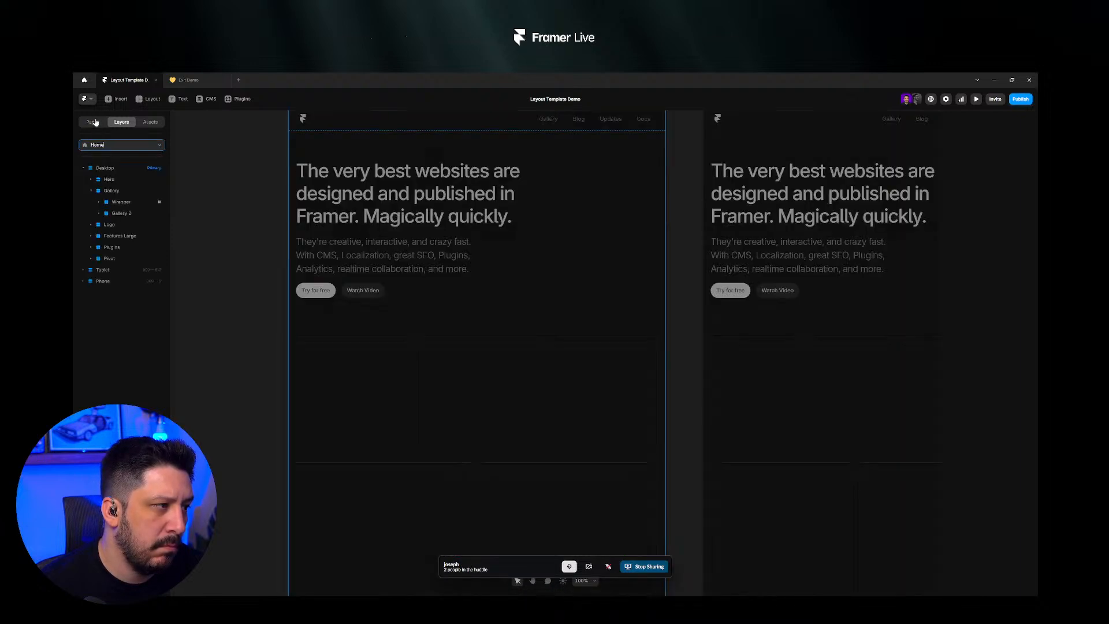
left_click(94, 122)
scroll(356, 145, "up", 2)
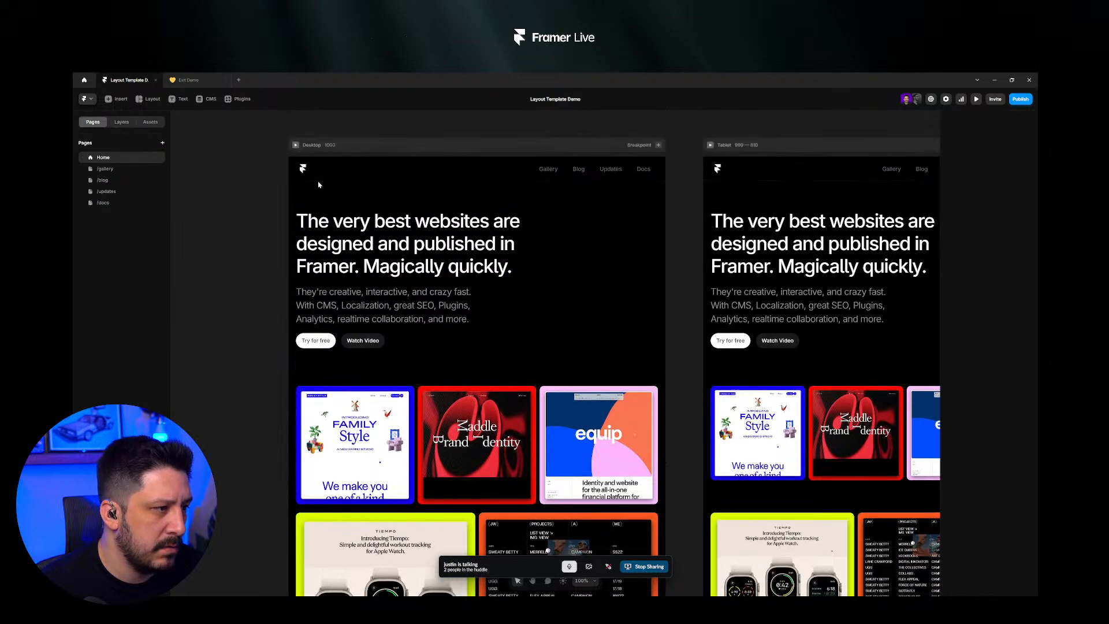
left_click(356, 145)
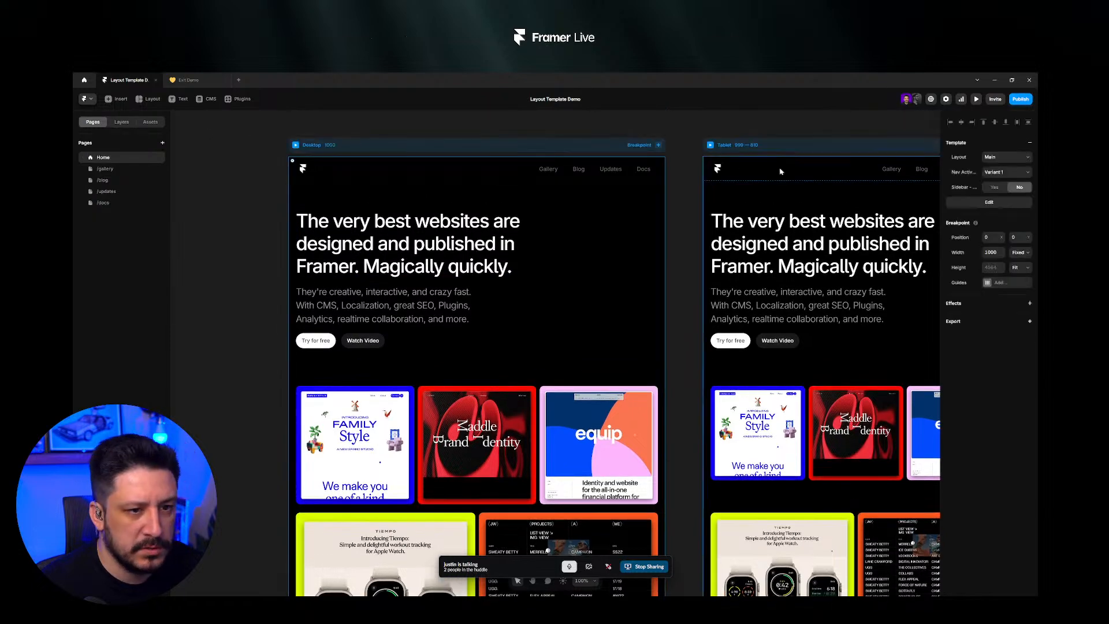
left_click(988, 203)
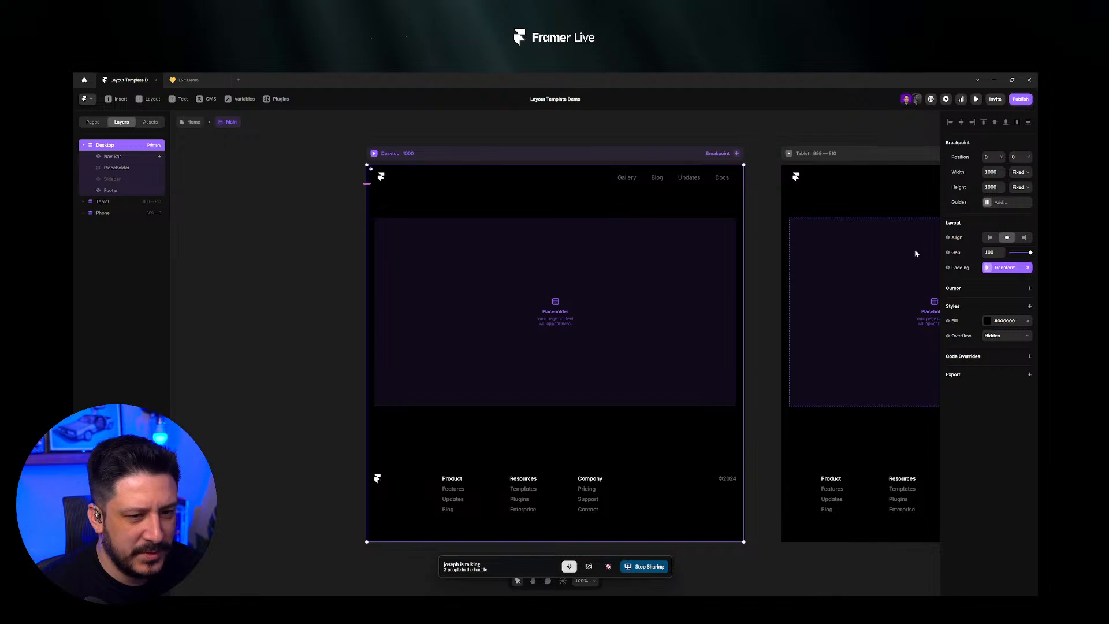
- Set the trigger of the Desktop Nav Bar's scroll animation to Section in View
left_click(580, 181)
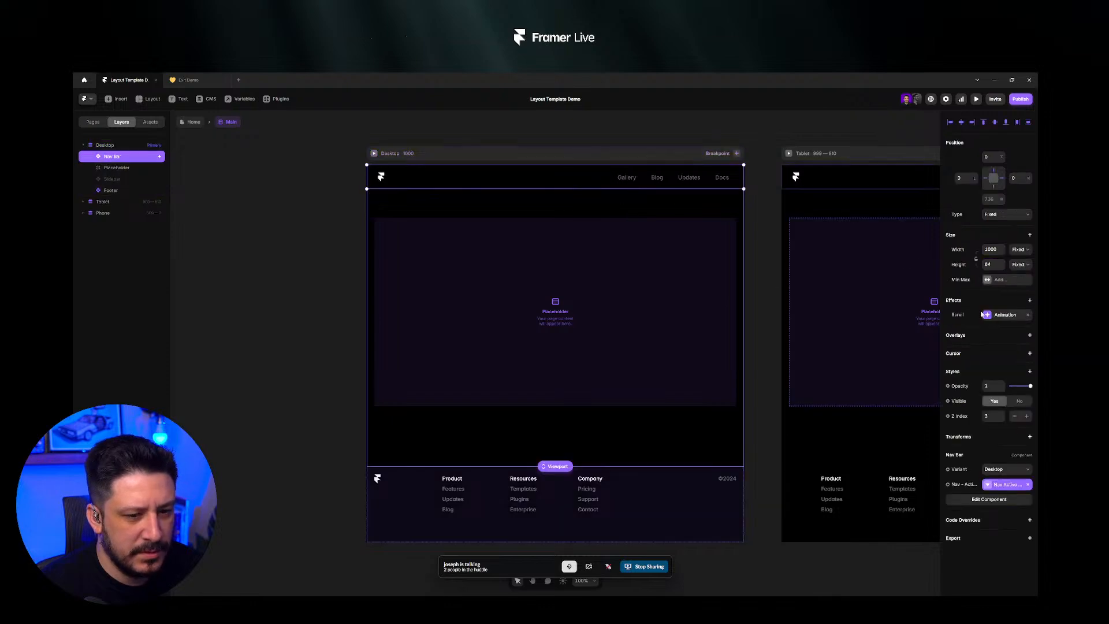
left_click(1005, 314)
left_click(897, 396)
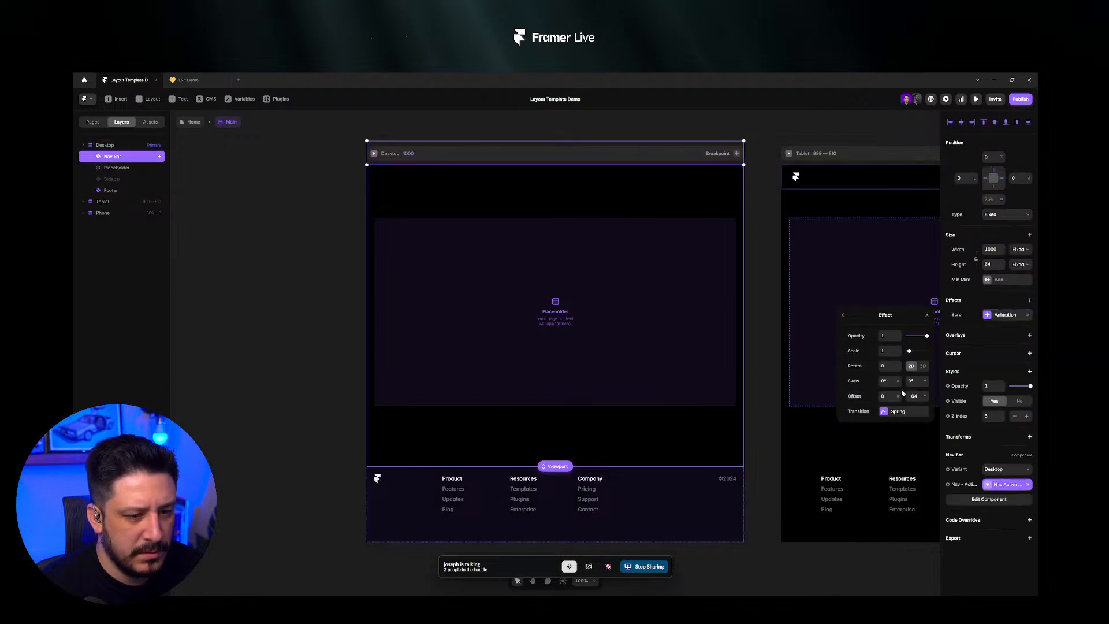
left_click(843, 315)
left_click(903, 336)
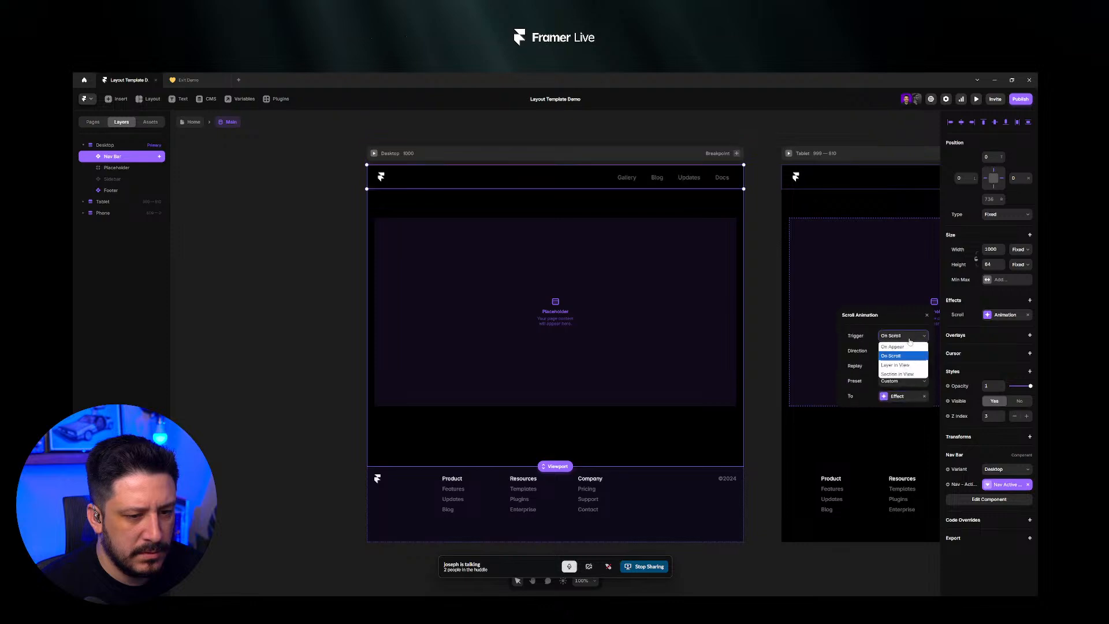
left_click(900, 374)
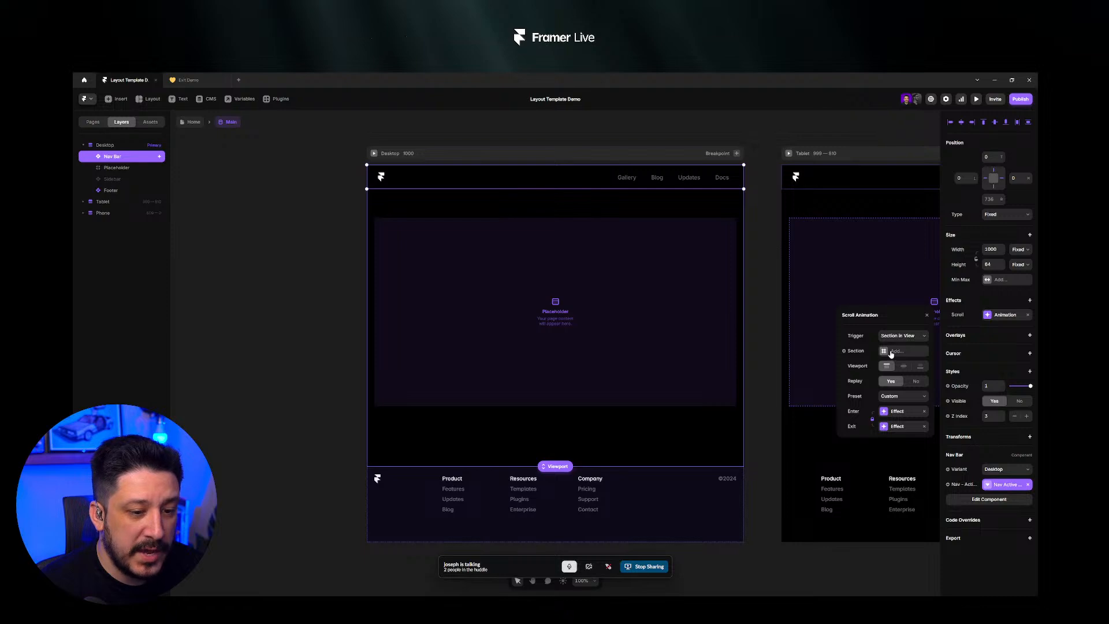
- Create a template variable for the Section of the Nav Bar's scroll animation, keeping its default name
left_click(846, 351)
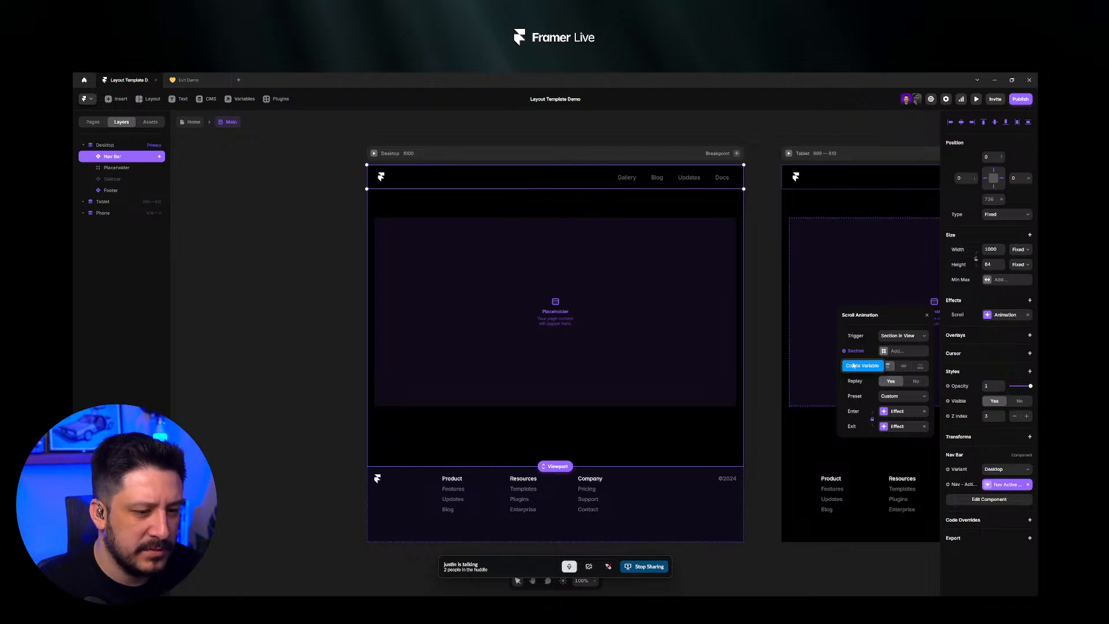
left_click(853, 366)
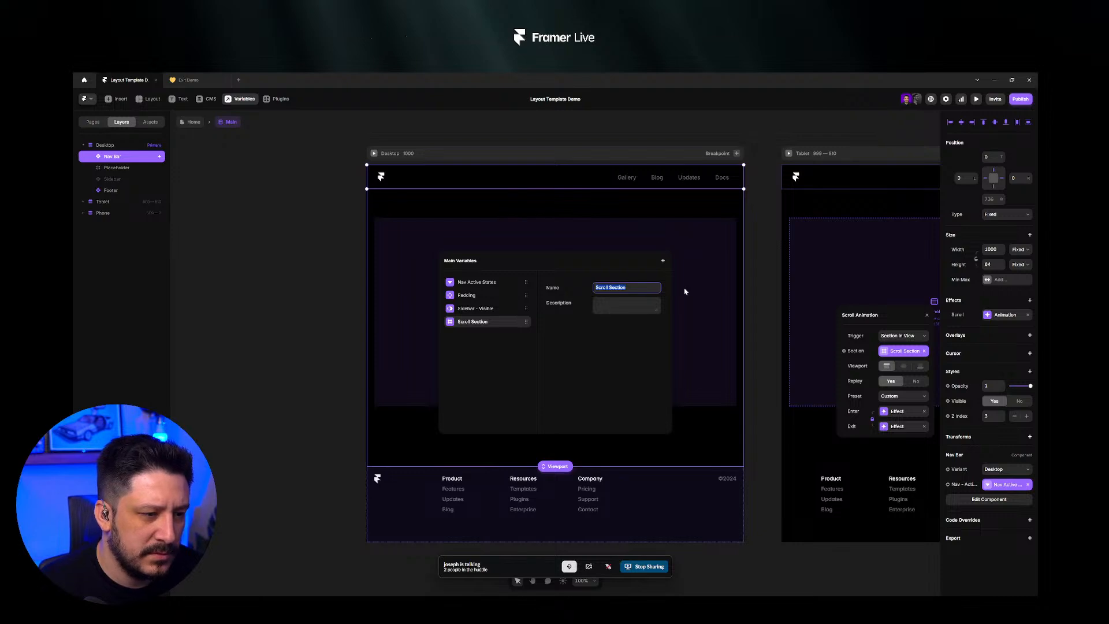
left_click(767, 297)
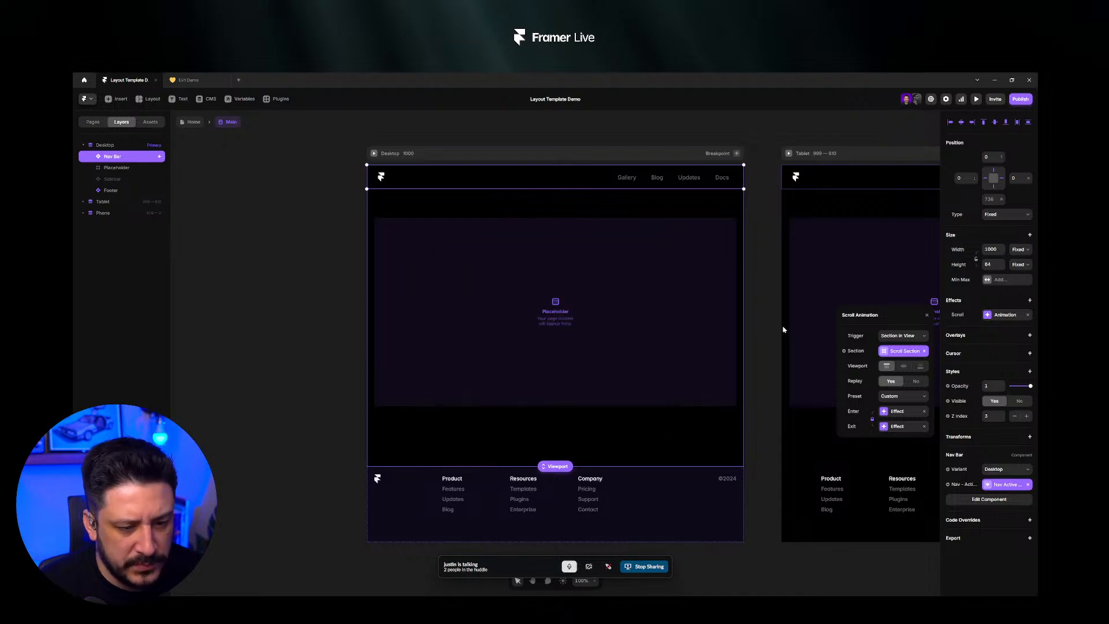
- Return to the Home page and set the Desktop template's Scroll Section to test
left_click(192, 121)
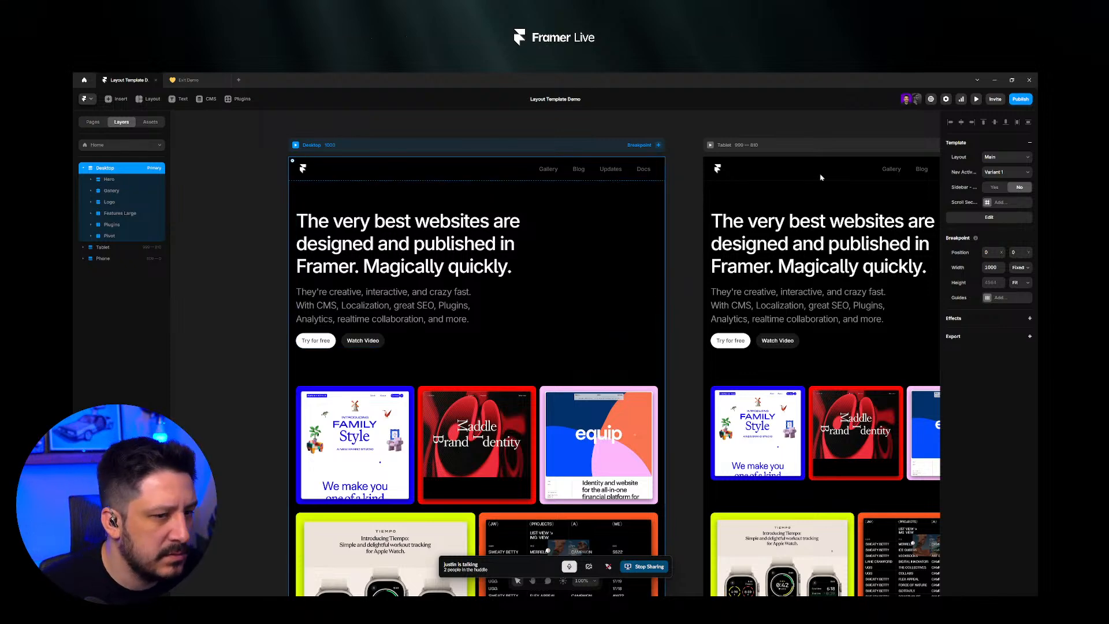
left_click(989, 217)
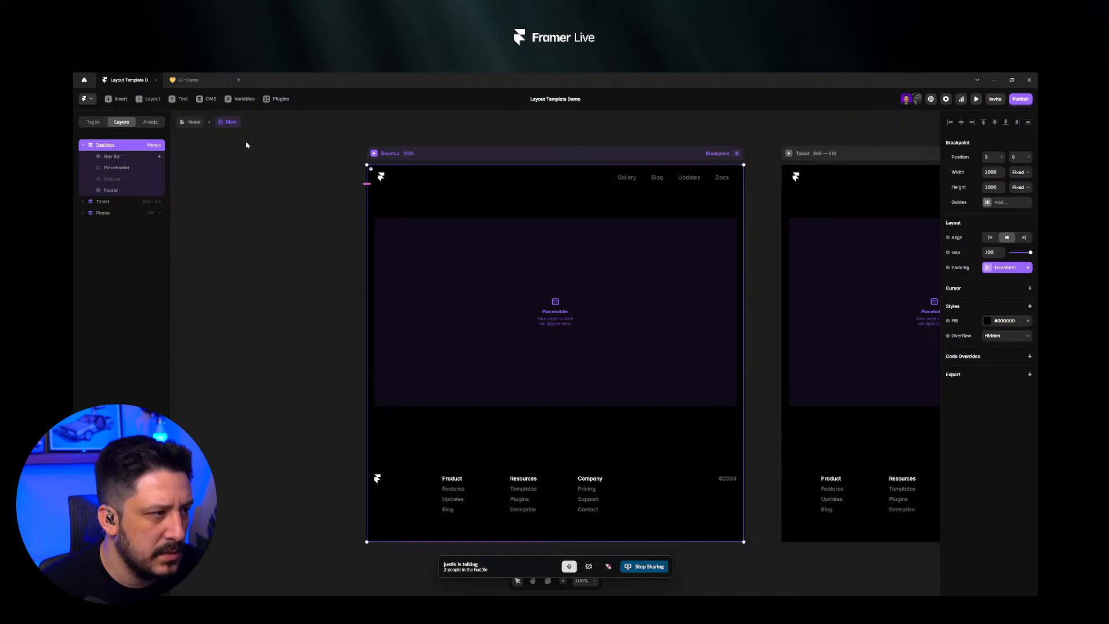
left_click(195, 122)
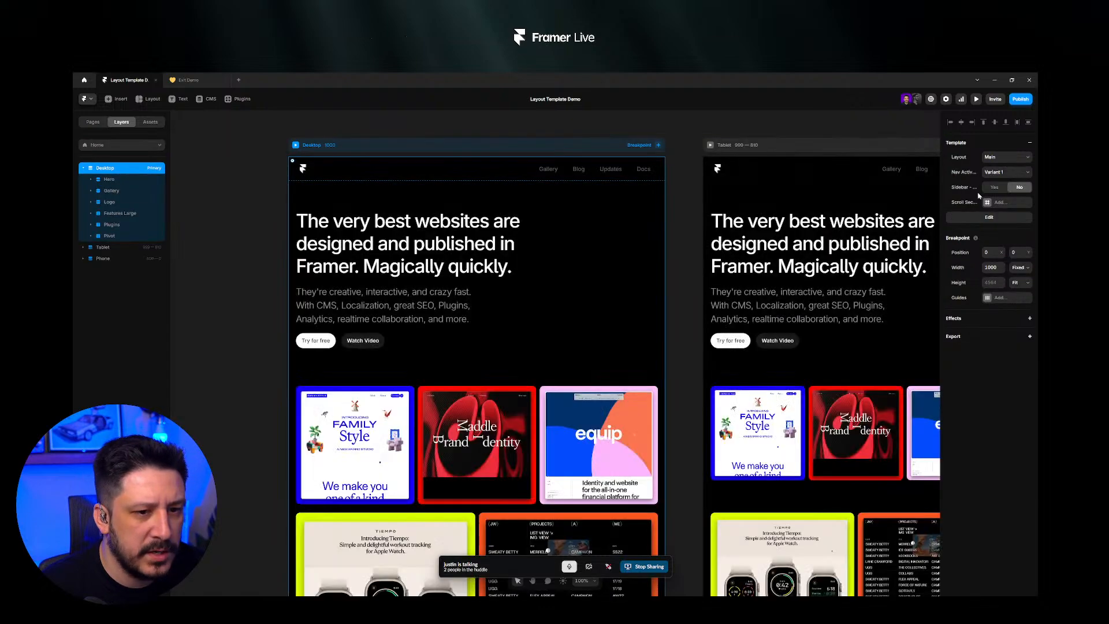
left_click(1001, 202)
left_click(892, 223)
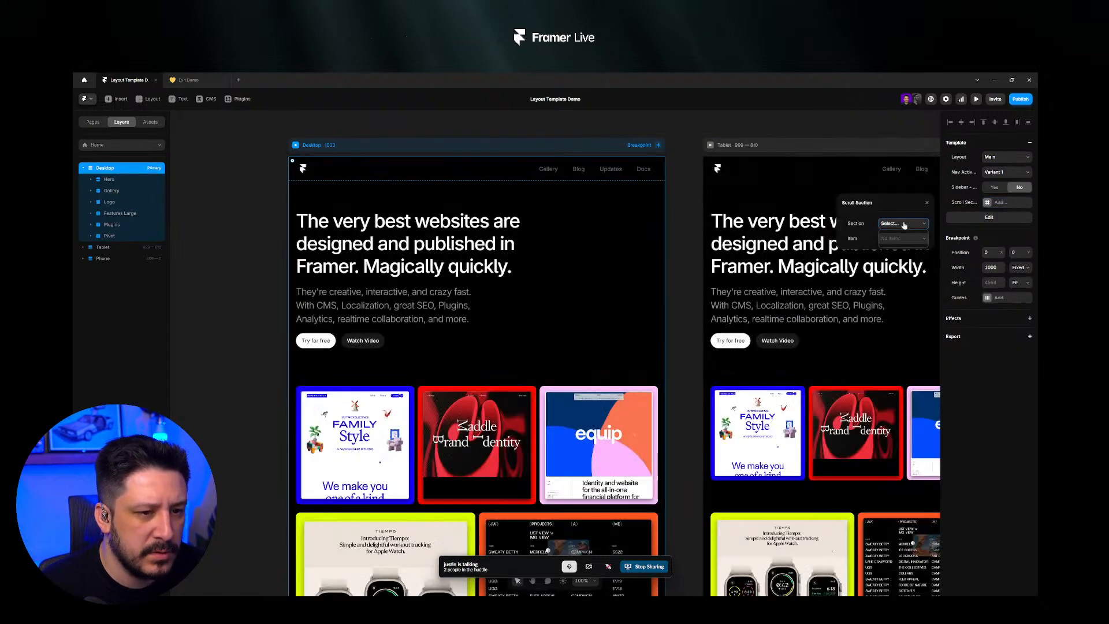
left_click(903, 243)
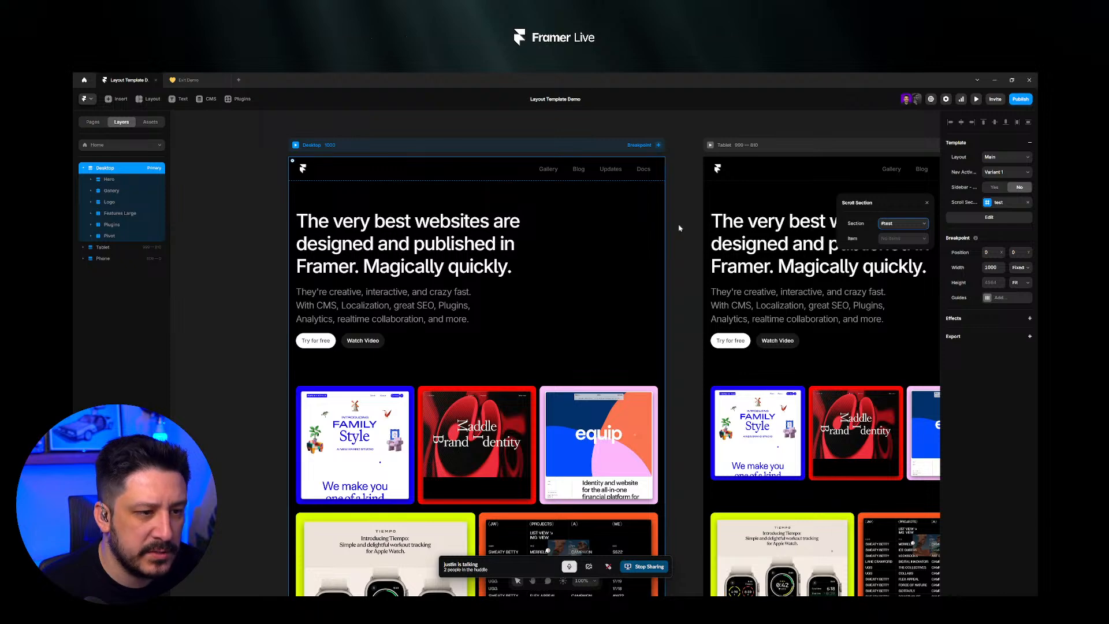
- Preview the Desktop Home page, check how the Nav Bar reacts while scrolling down and up, and return to the canvas
left_click(295, 146)
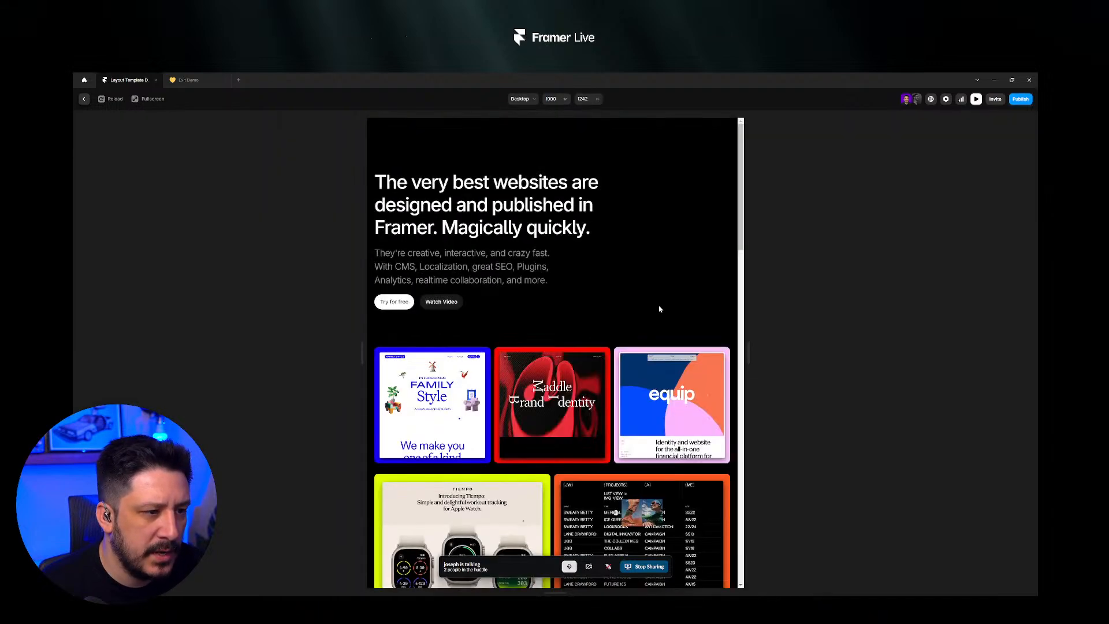
scroll(660, 308, "down", 5)
scroll(660, 308, "up", 5)
scroll(660, 308, "down", 3)
scroll(660, 308, "down", 5)
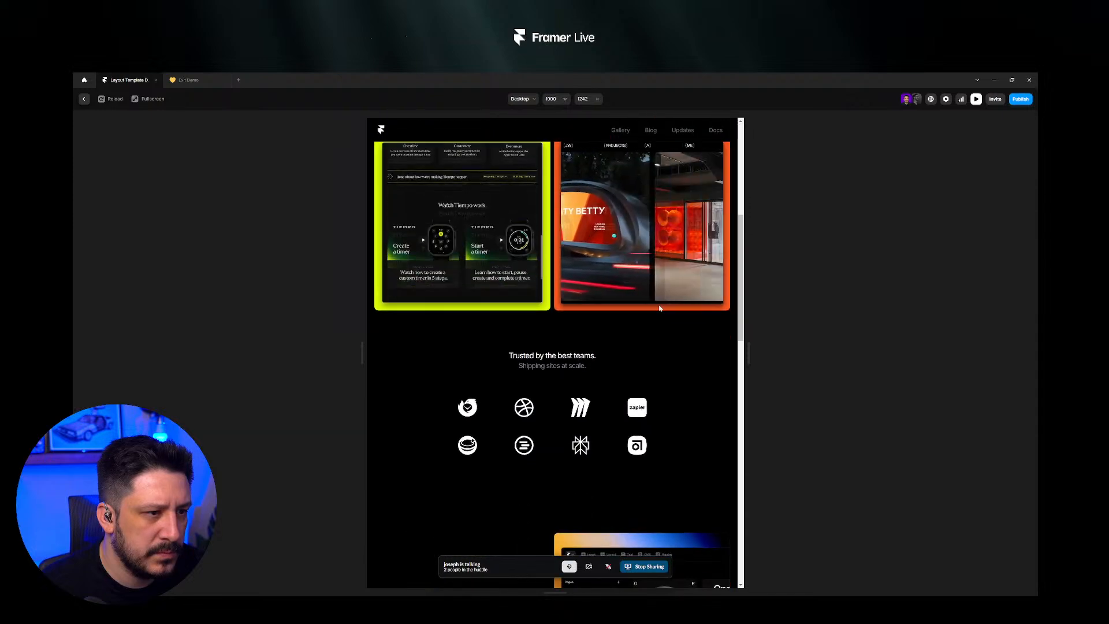
left_click_drag(742, 277, 750, 237)
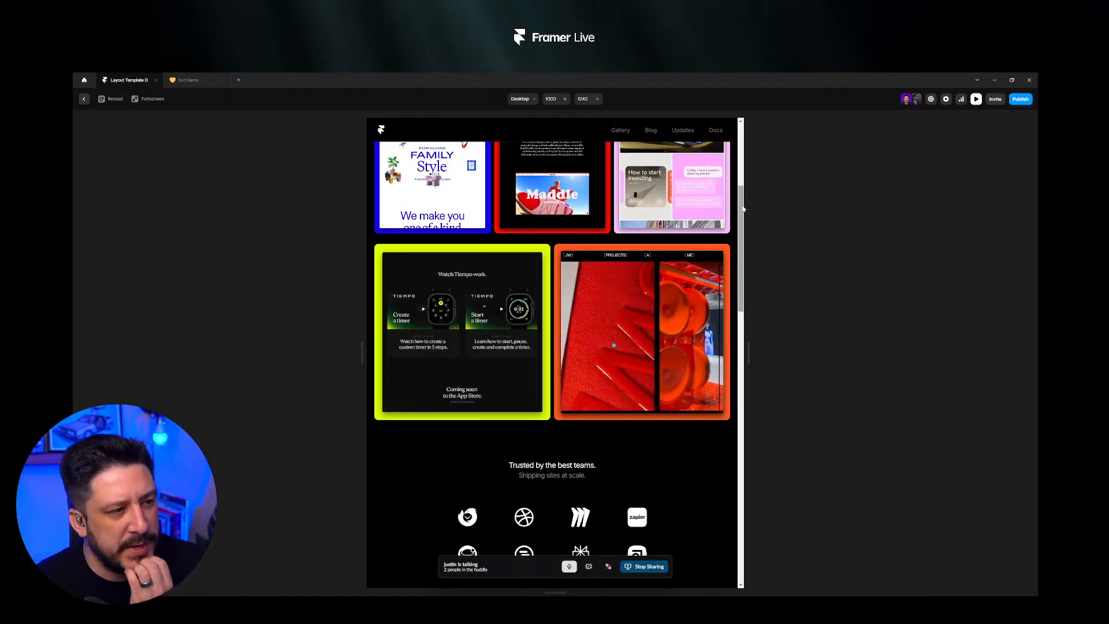
left_click_drag(744, 206, 750, 136)
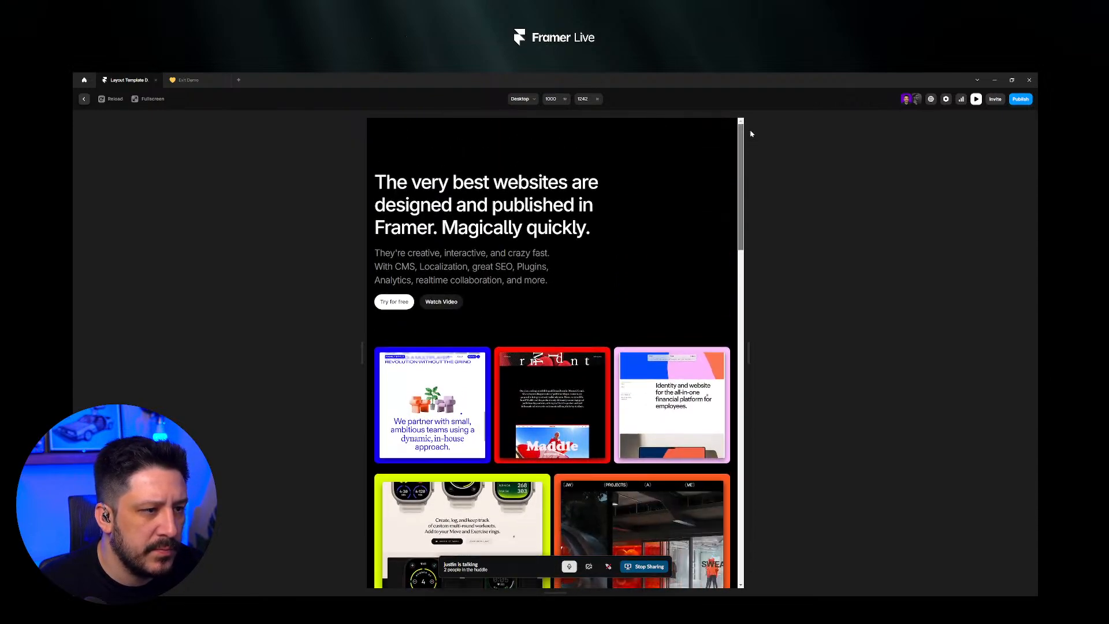
left_click(84, 100)
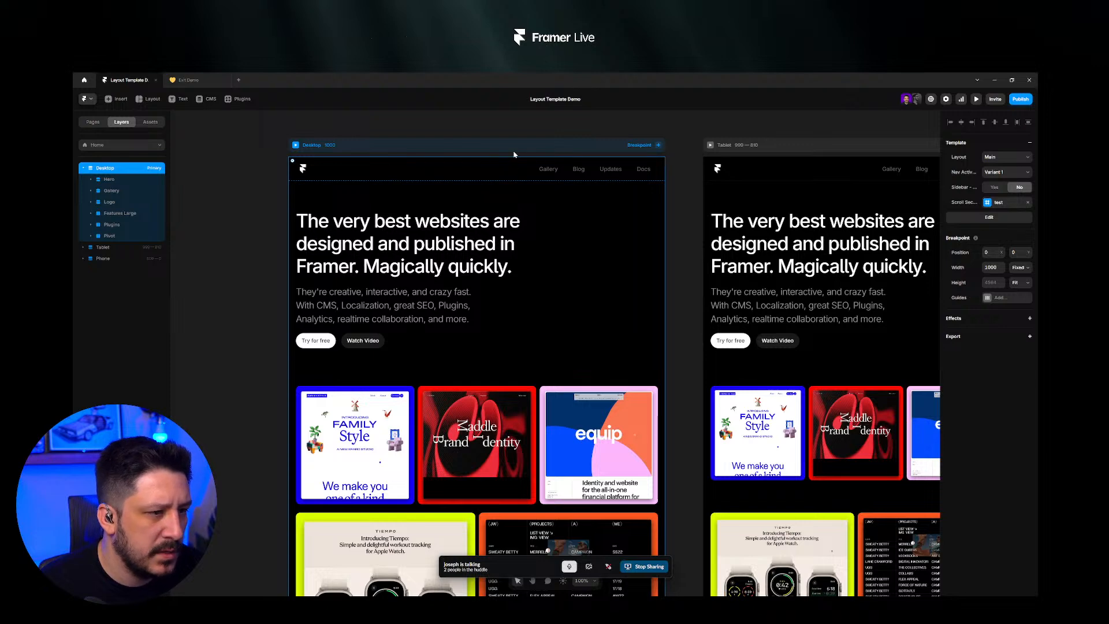
- Add a scroll section named gallery to the Gallery layer of the Desktop Home page
left_click(989, 217)
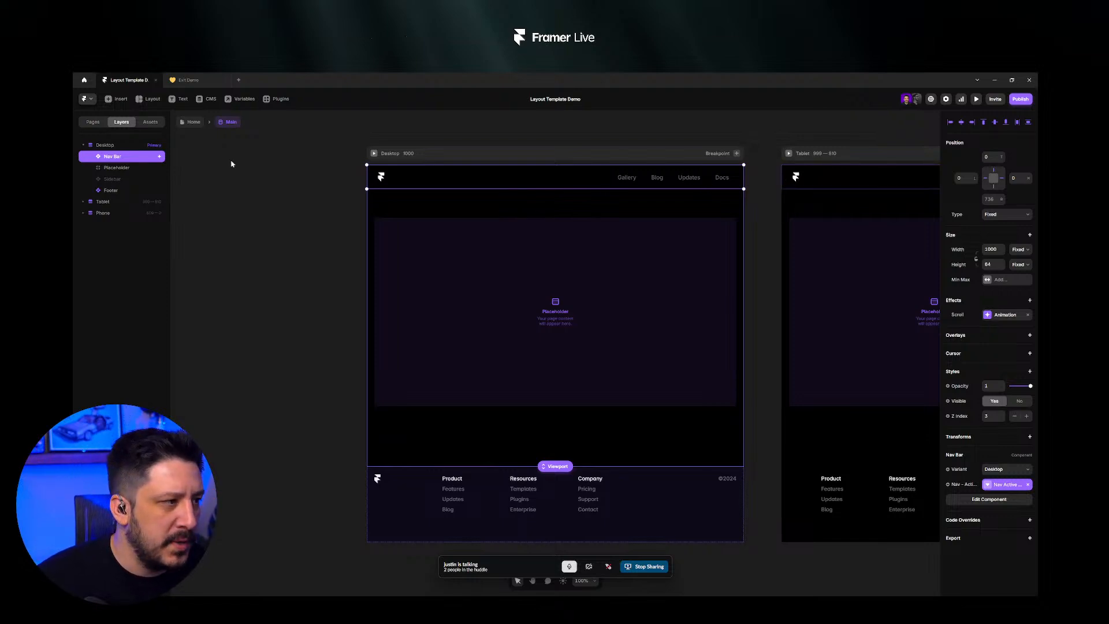
left_click(193, 122)
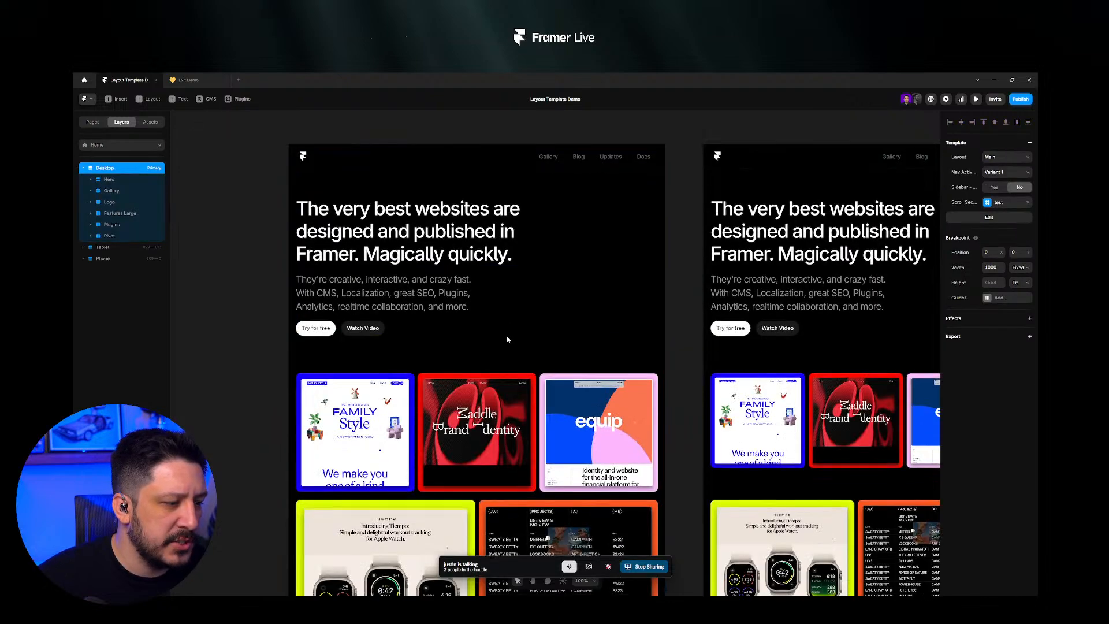
scroll(508, 340, "down", 2)
left_click(112, 190)
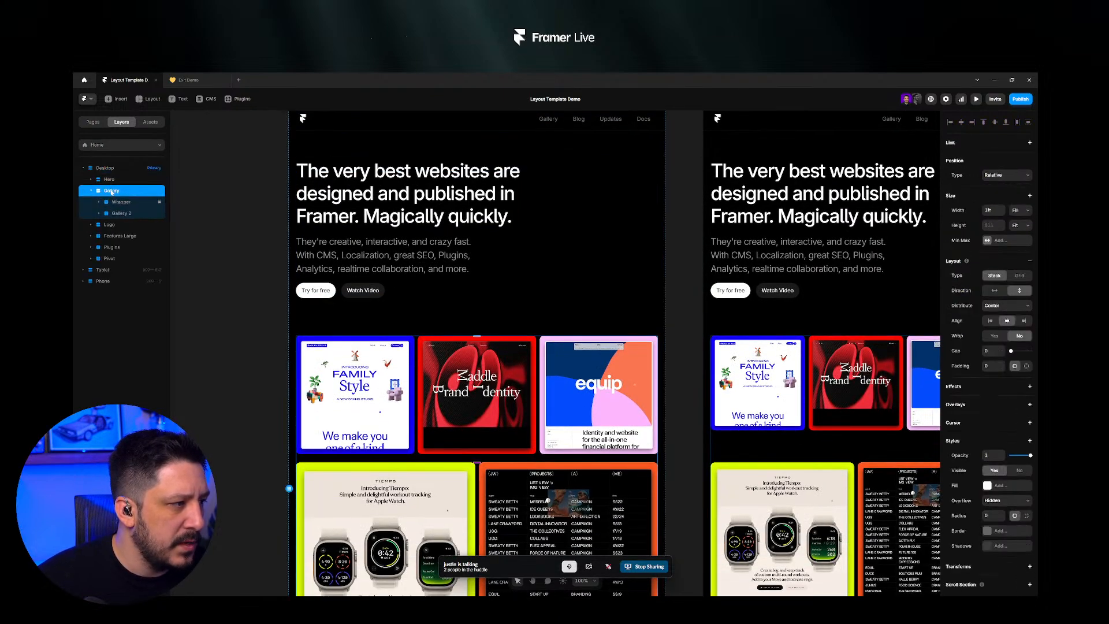
left_click(91, 190)
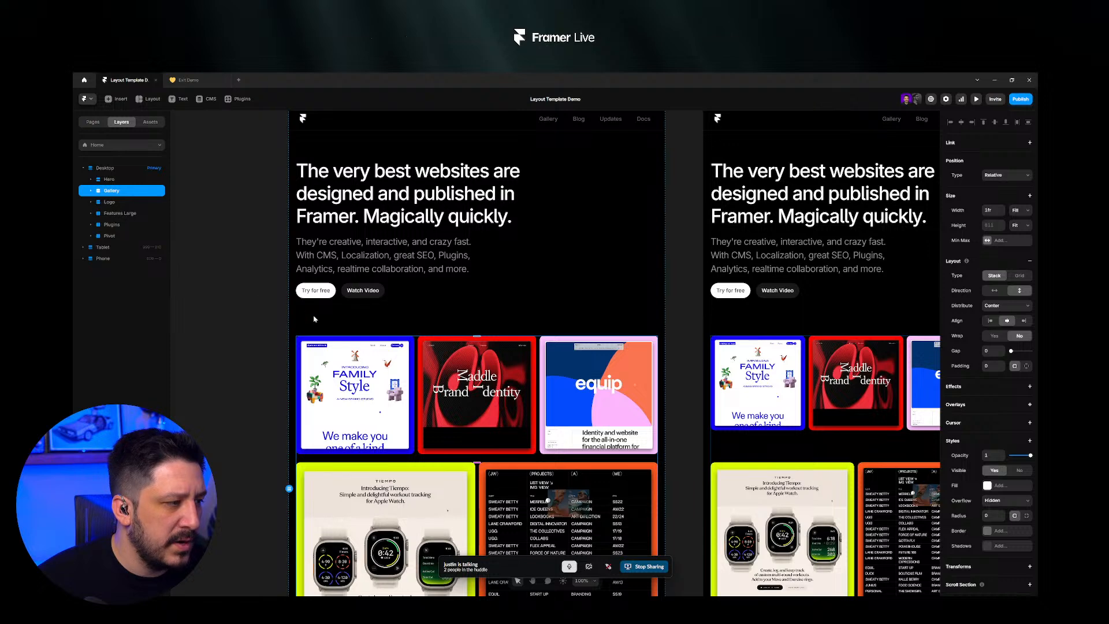
scroll(385, 355, "down", 3)
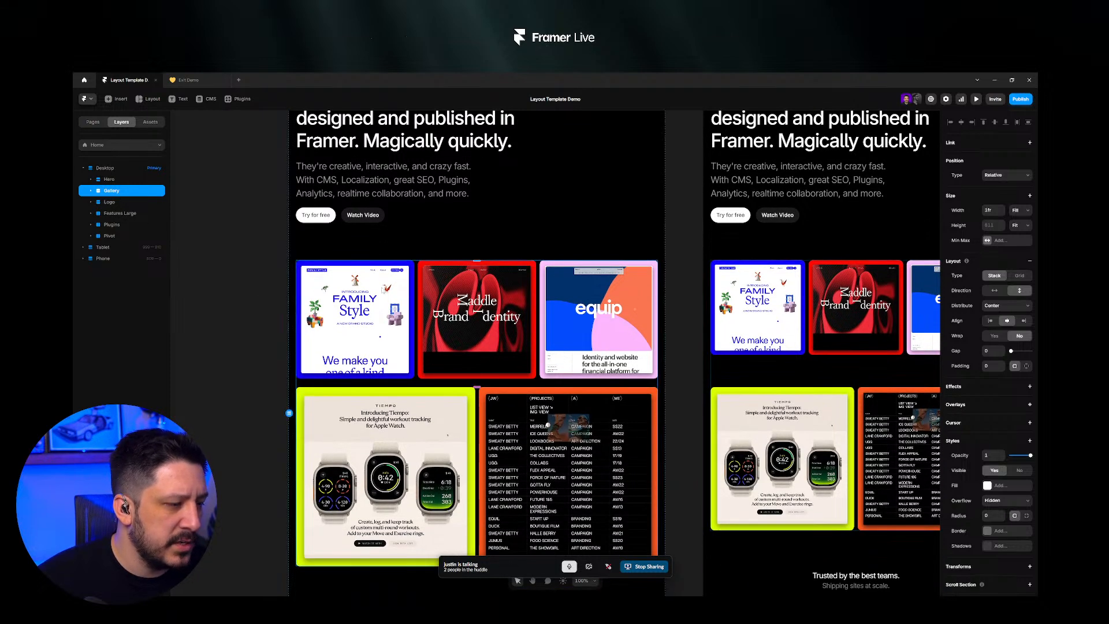
scroll(1010, 433, "down", 1)
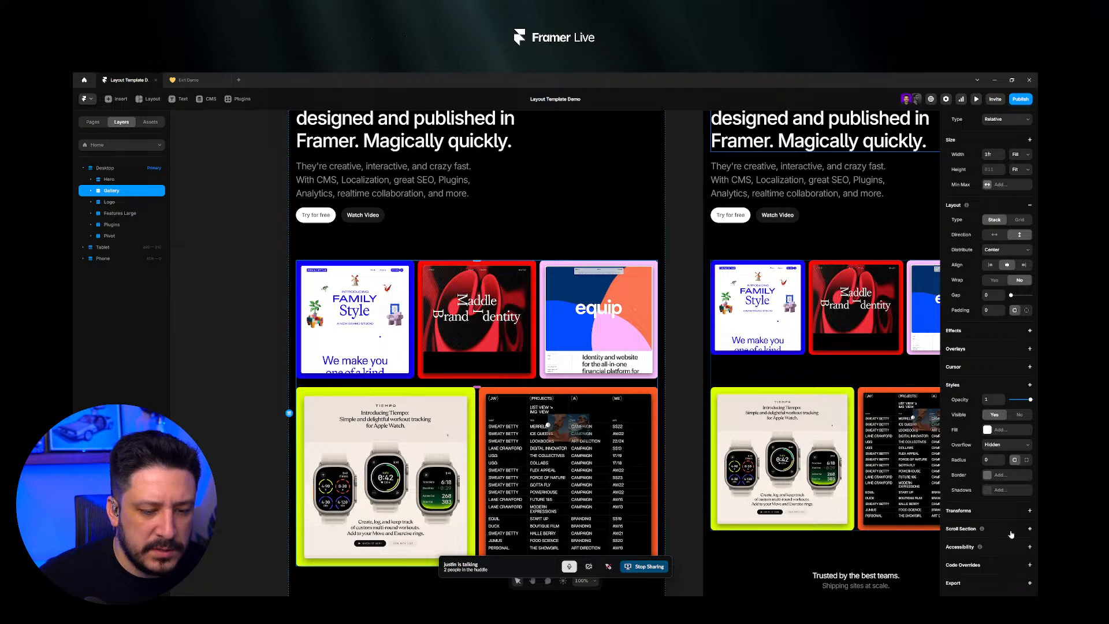
left_click(1030, 529)
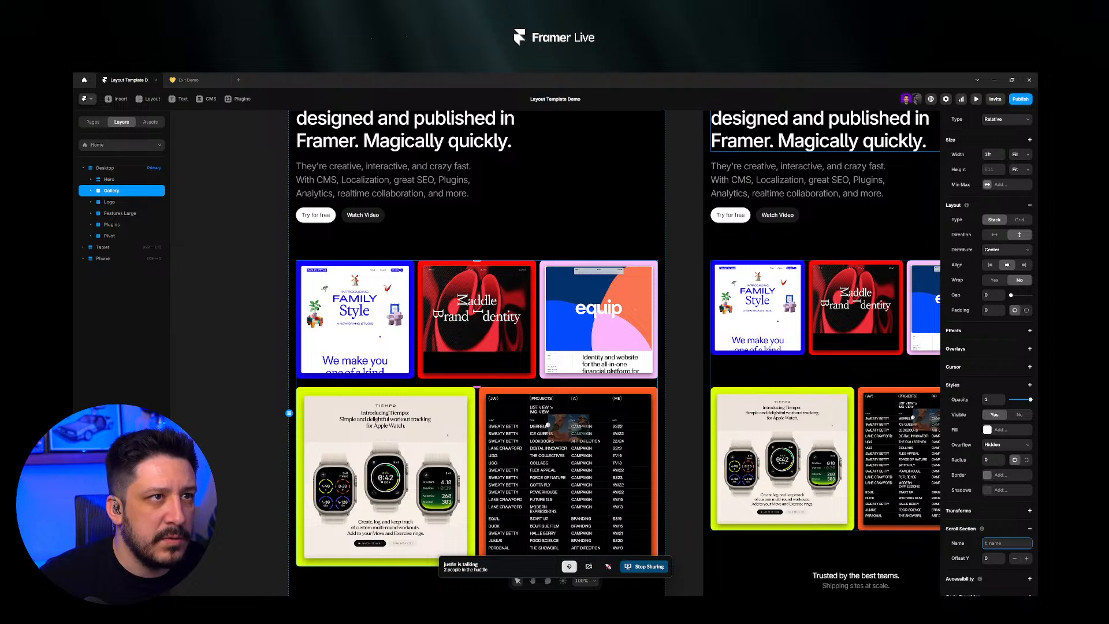
type("gallery")
left_click(275, 218)
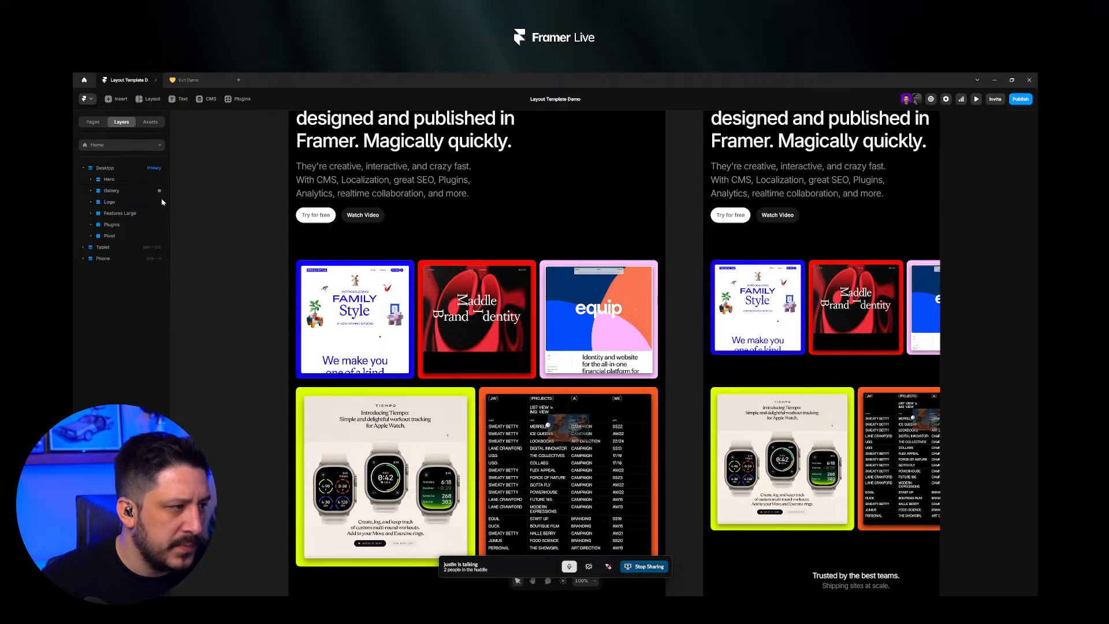
left_click(160, 193)
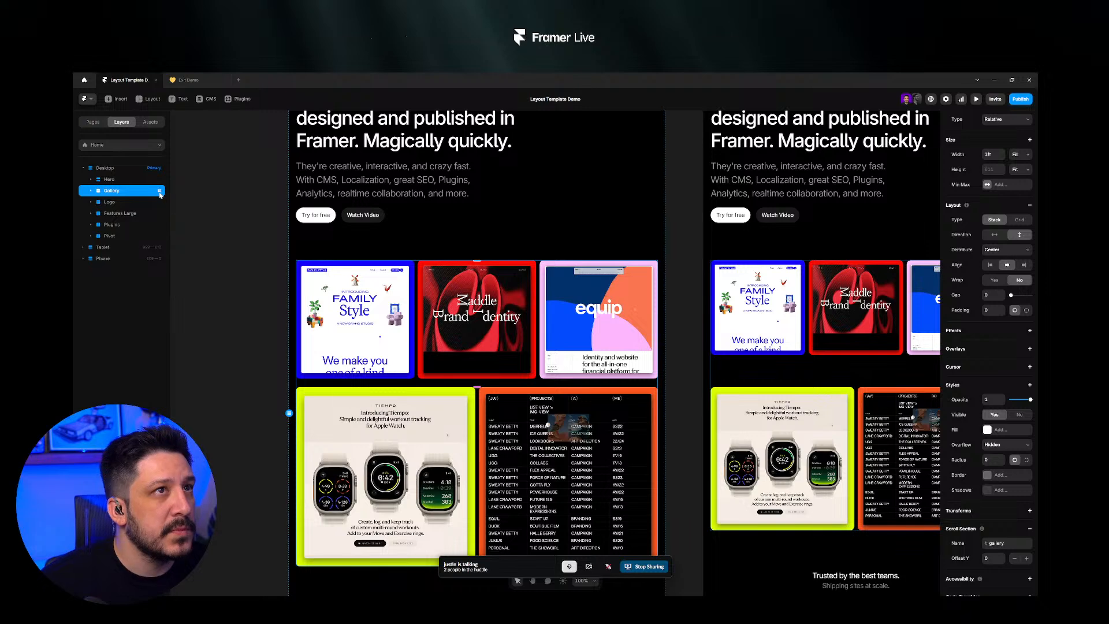
- Set the Desktop template's Scroll Section to gallery on the Home page
left_click(686, 262)
scroll(454, 275, "up", 2)
scroll(454, 275, "up", 1)
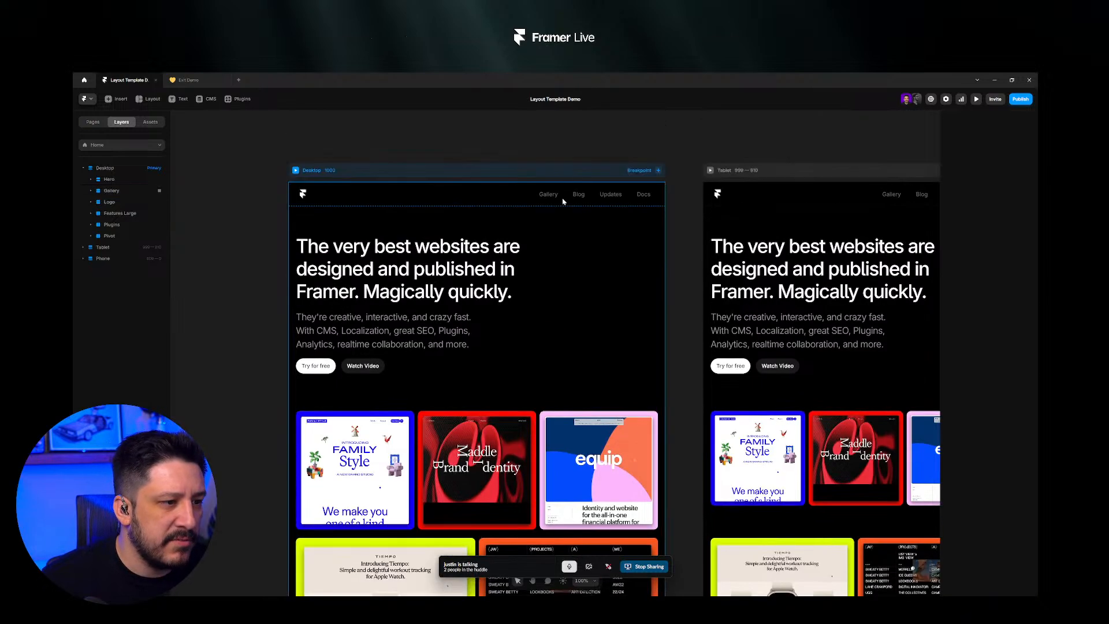
left_click(560, 186)
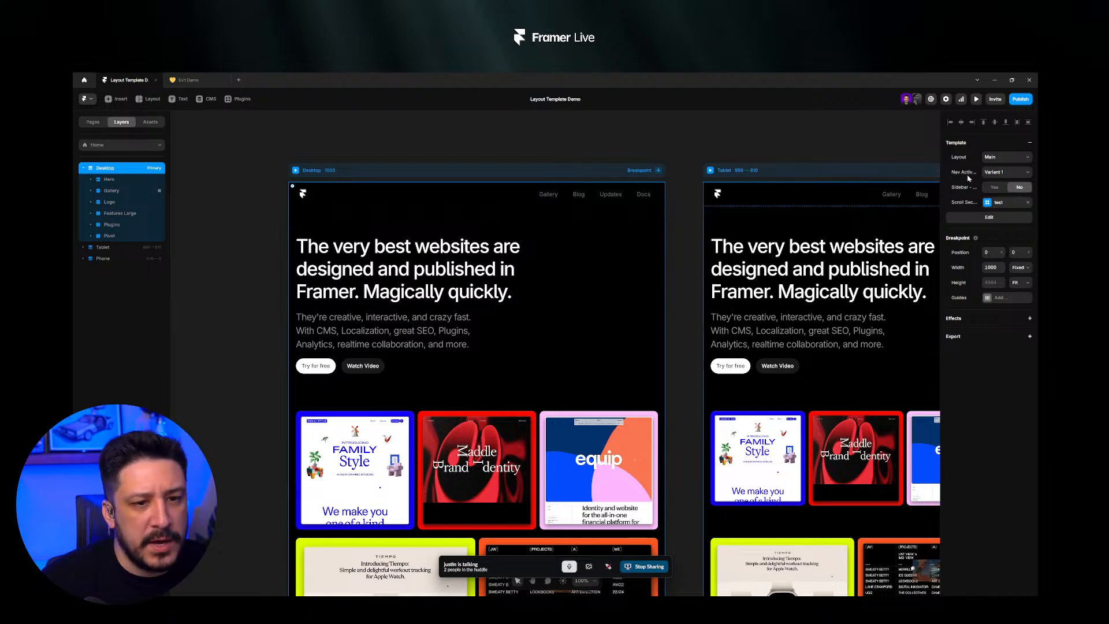
left_click(1006, 202)
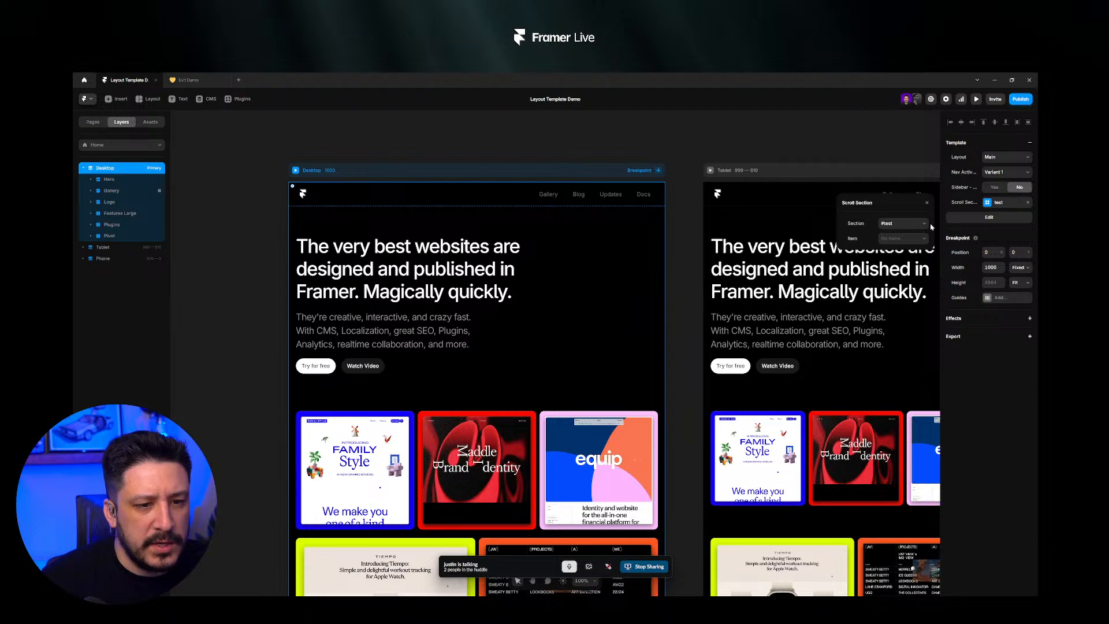
left_click(913, 224)
left_click(901, 234)
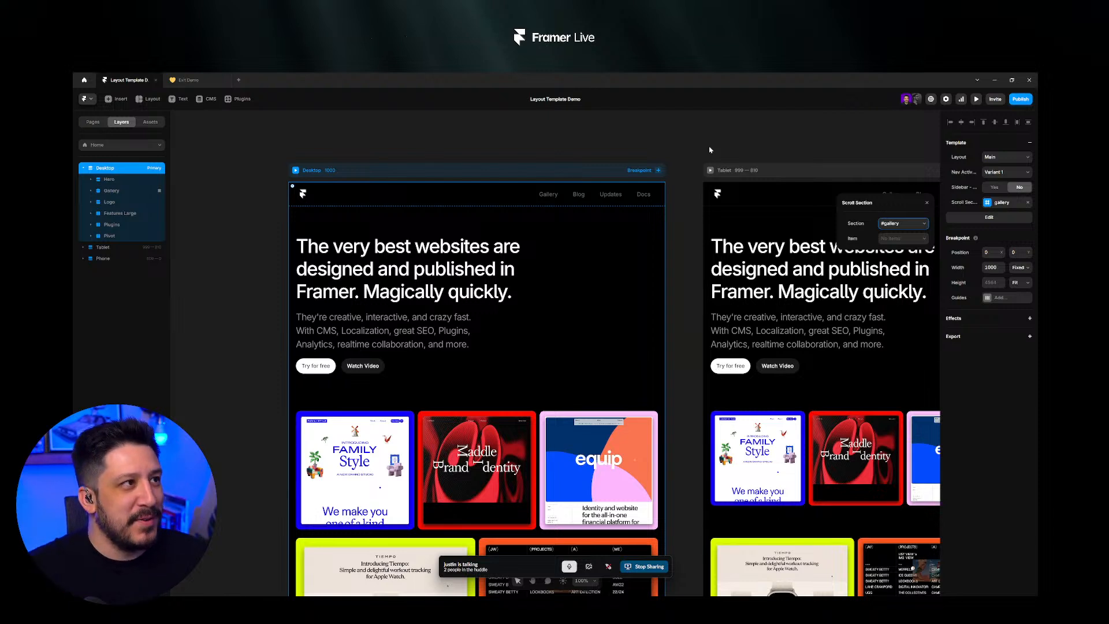
left_click(709, 150)
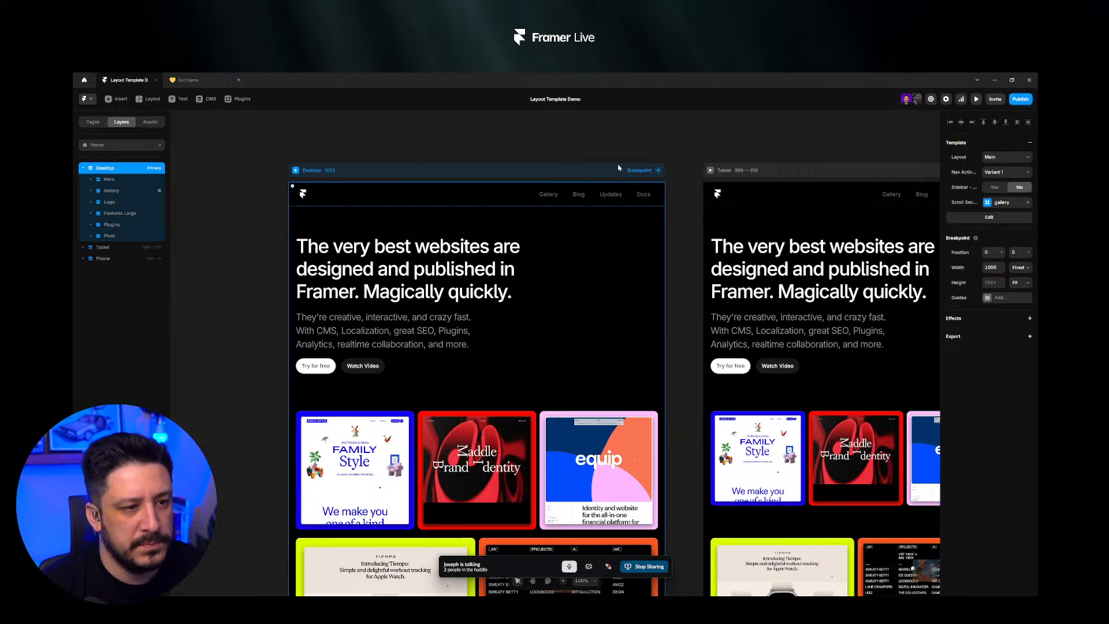
- Open the Main template for editing and add a hover effect to the Desktop Nav Bar
left_click(997, 219)
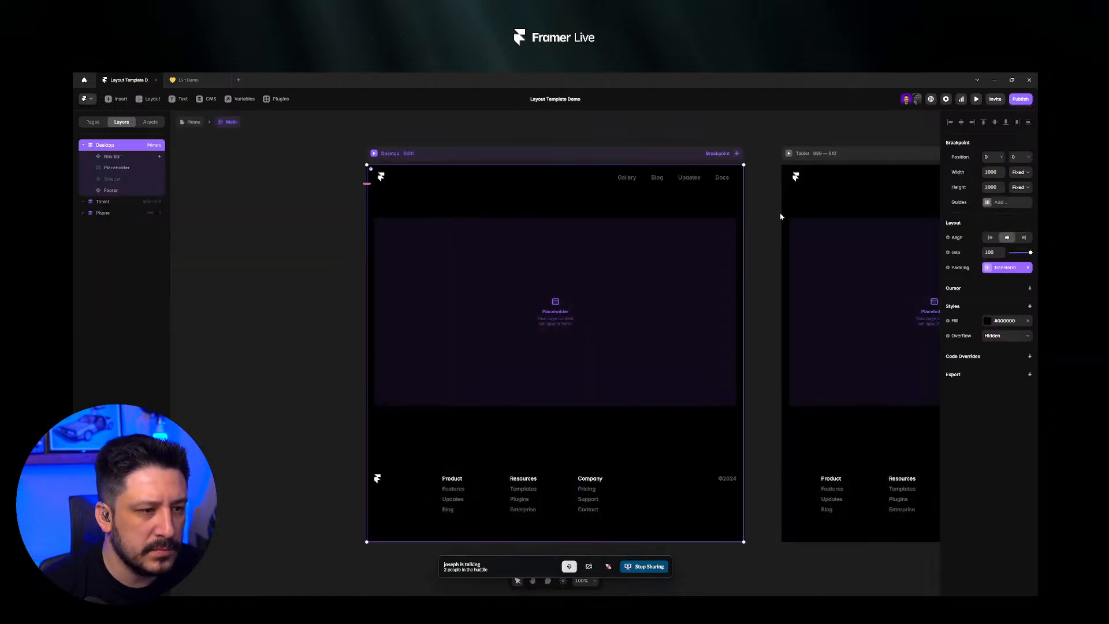
left_click(729, 187)
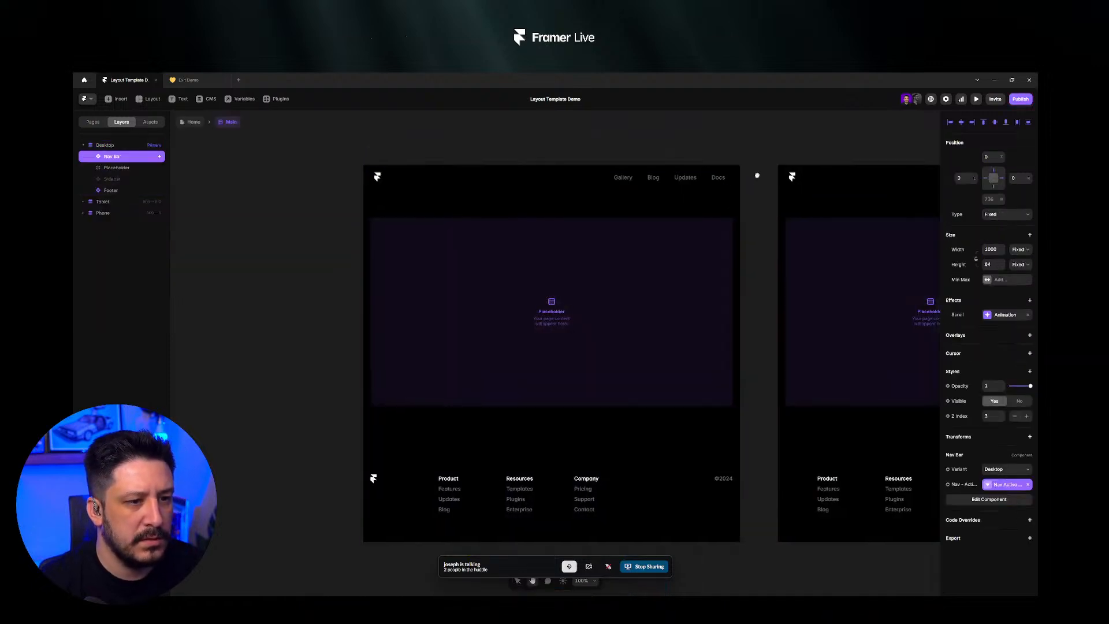
scroll(708, 187, "right", 2)
scroll(708, 186, "down", 1)
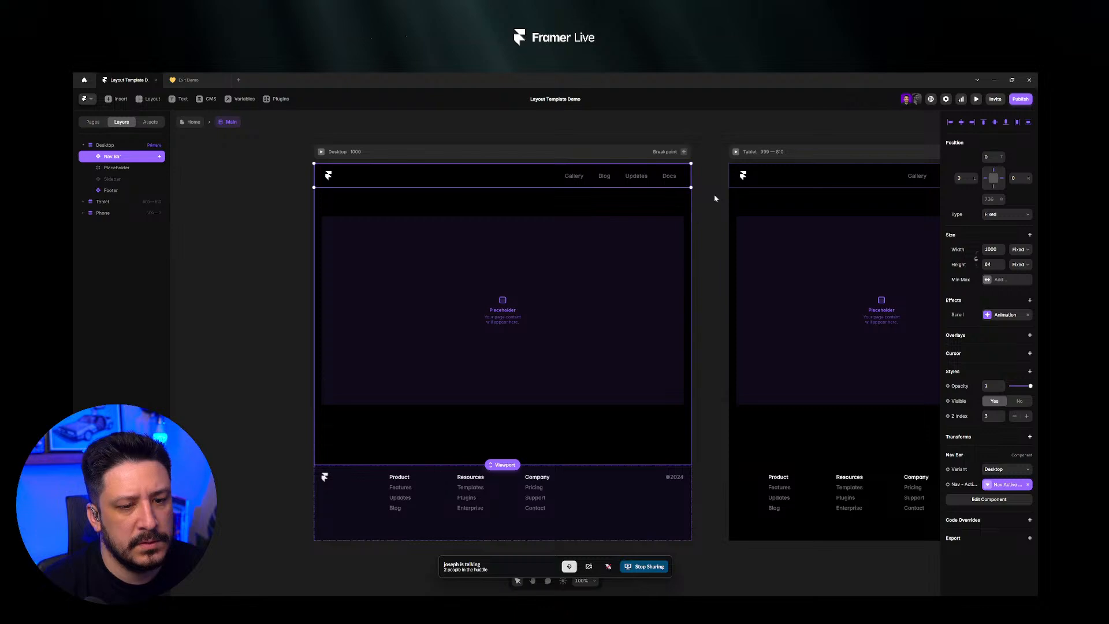
left_click(1030, 301)
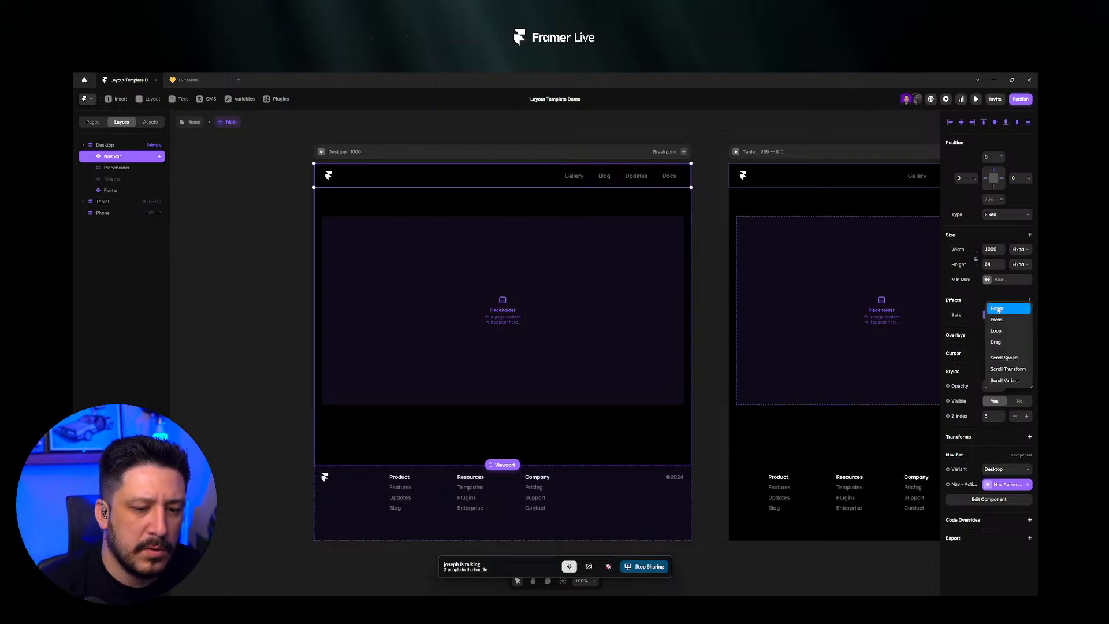
key("Escape")
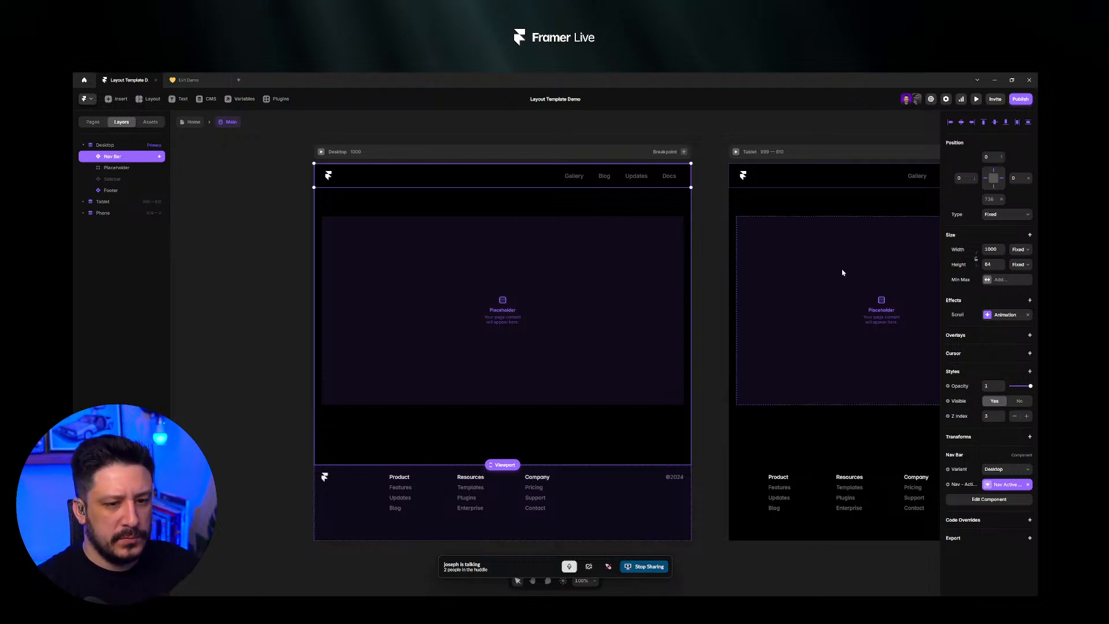
left_click(1030, 301)
left_click(1002, 312)
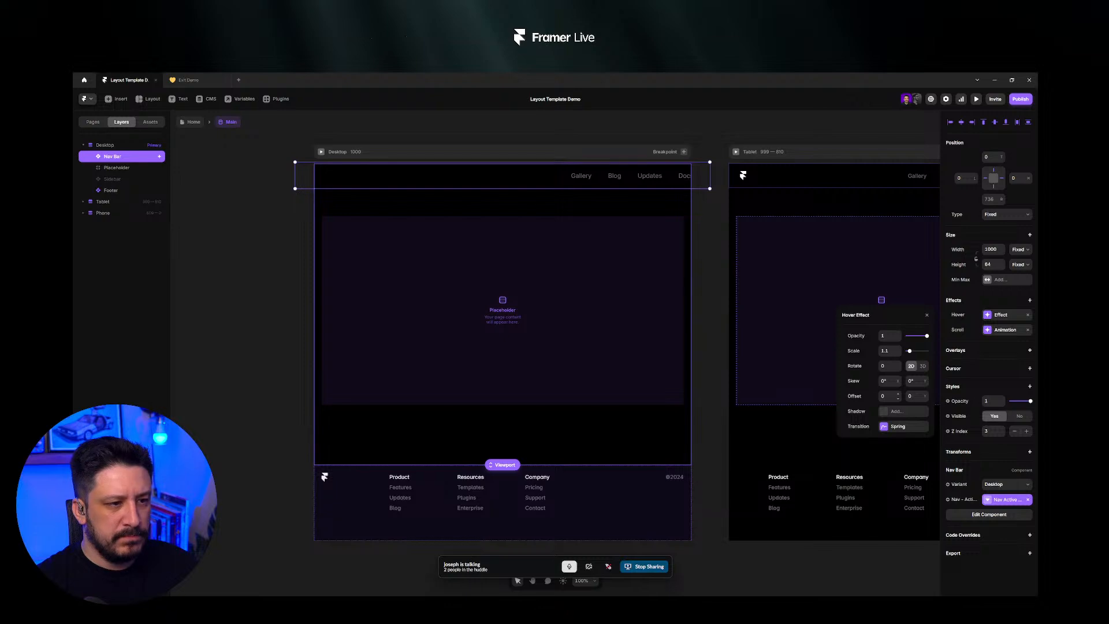
- Remove the Nav Bar's scroll animation and set its hover effect to a vertical offset of -64 and a scale of 1
left_click_drag(923, 400, 927, 404)
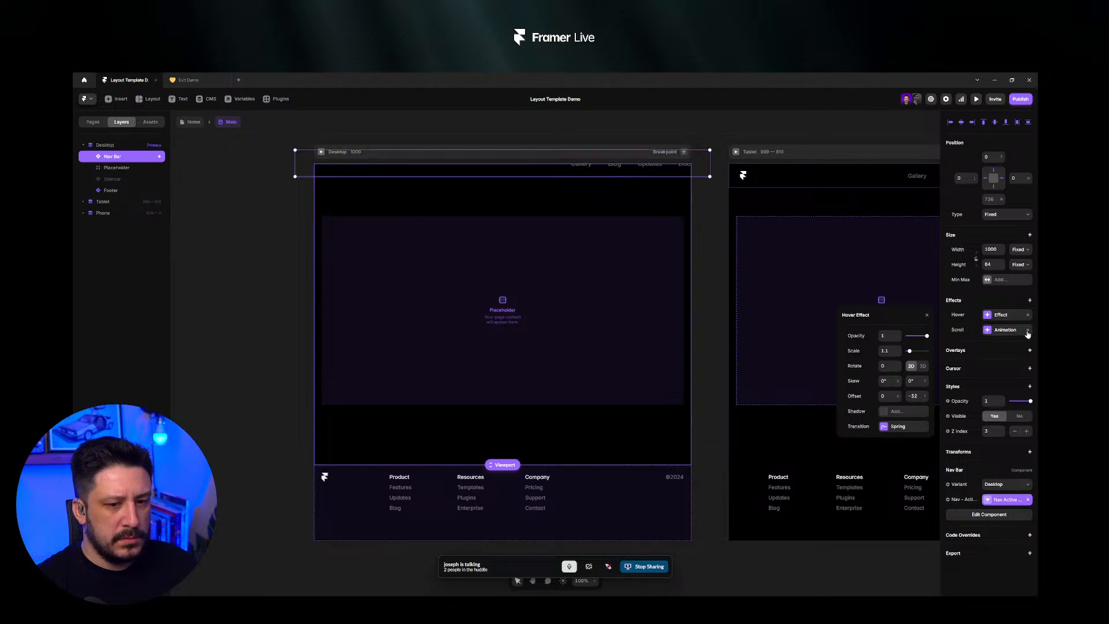
left_click(1027, 330)
left_click_drag(927, 402, 928, 403)
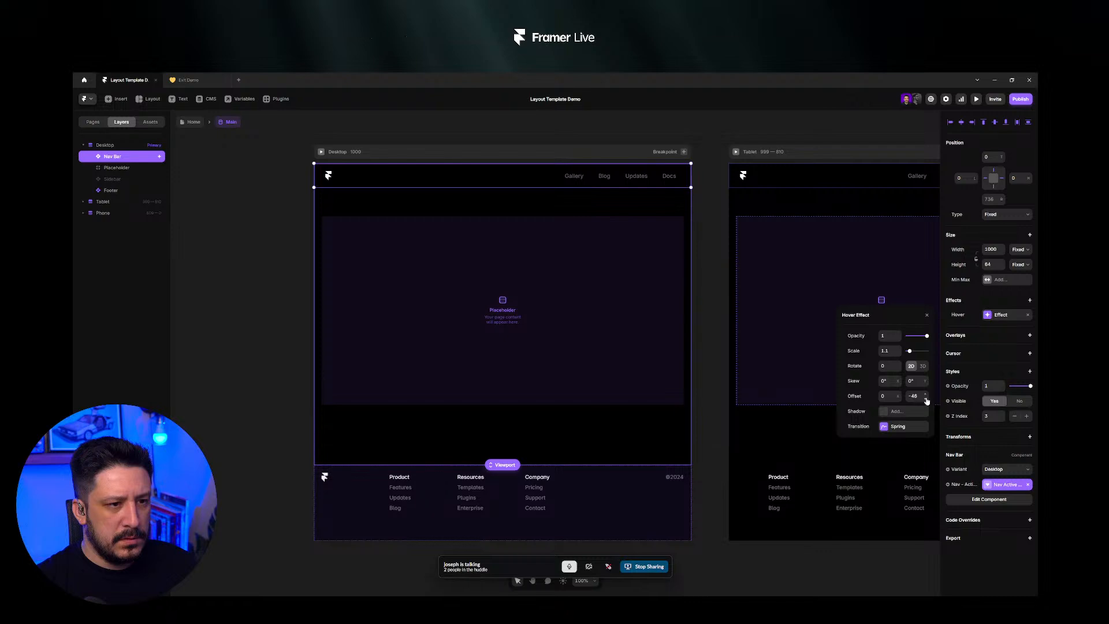
left_click_drag(925, 396, 925, 394)
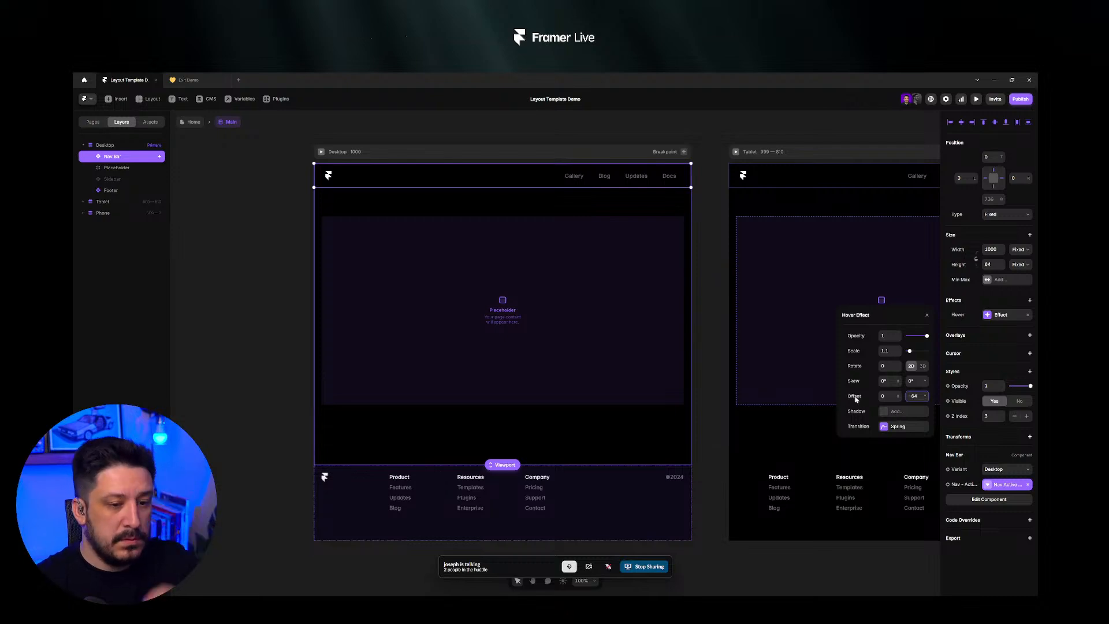
left_click(880, 351)
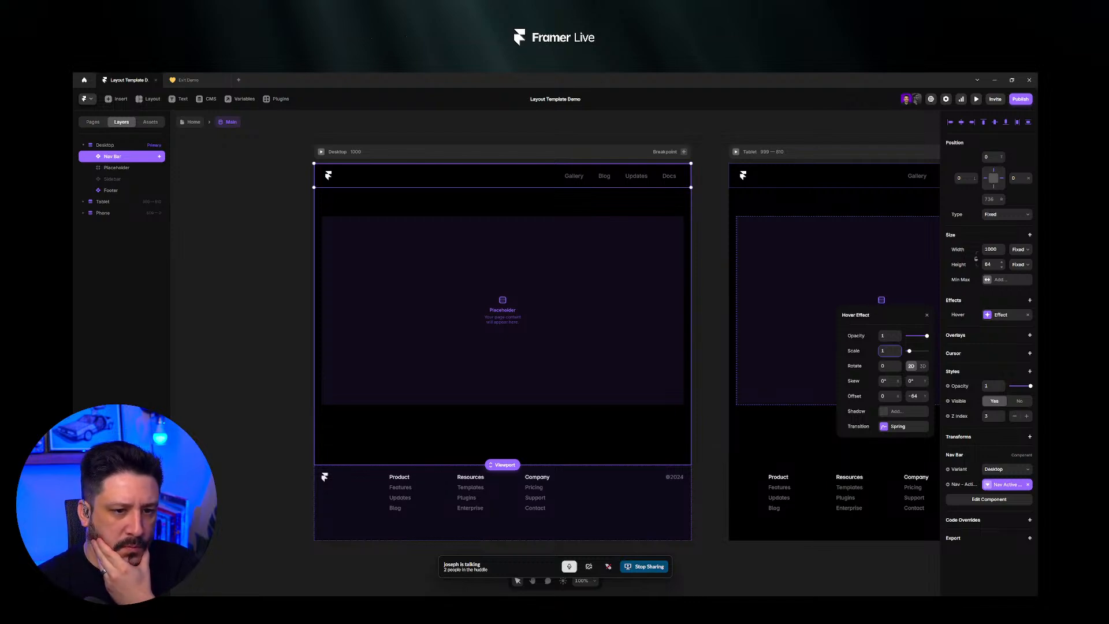
- Try a height of 128 for the Nav Bar, and undo the change
left_click(991, 264)
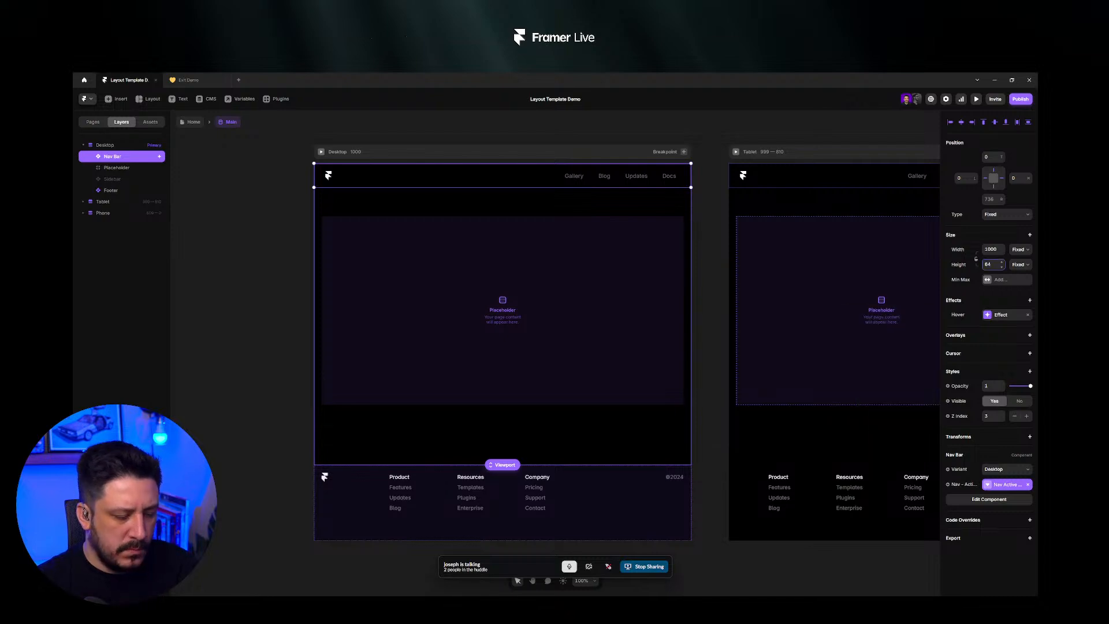
type("128")
key("Return")
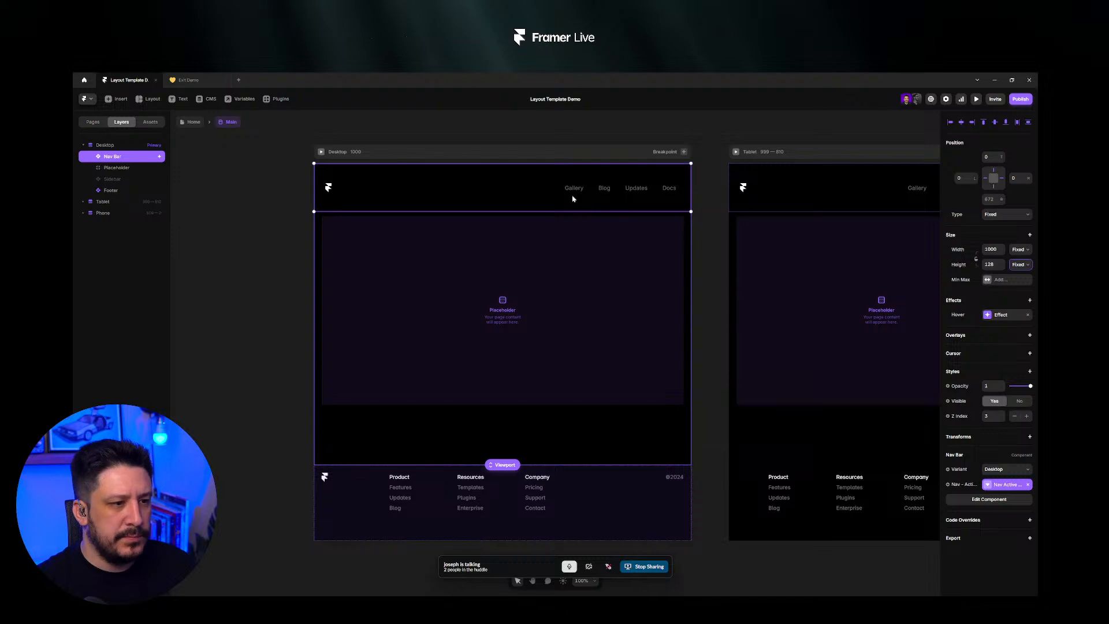
key("ctrl+z")
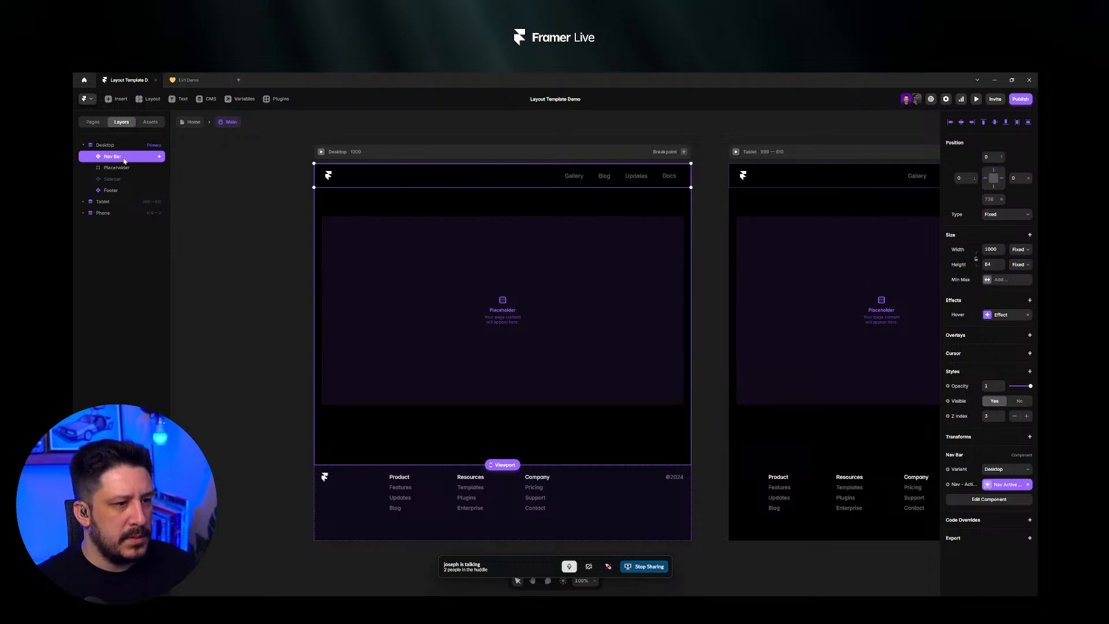
- Wrap the Nav Bar in a new frame with a height of 120 and remove the Nav Bar's own hover effect
right_click(122, 158)
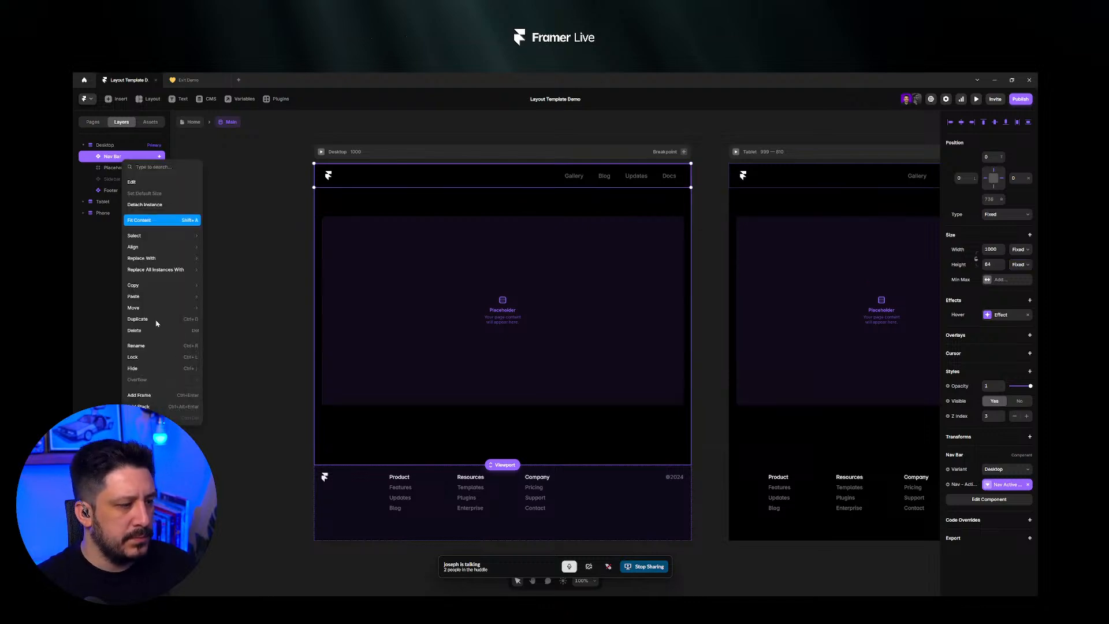
left_click(139, 395)
left_click(990, 282)
type("120")
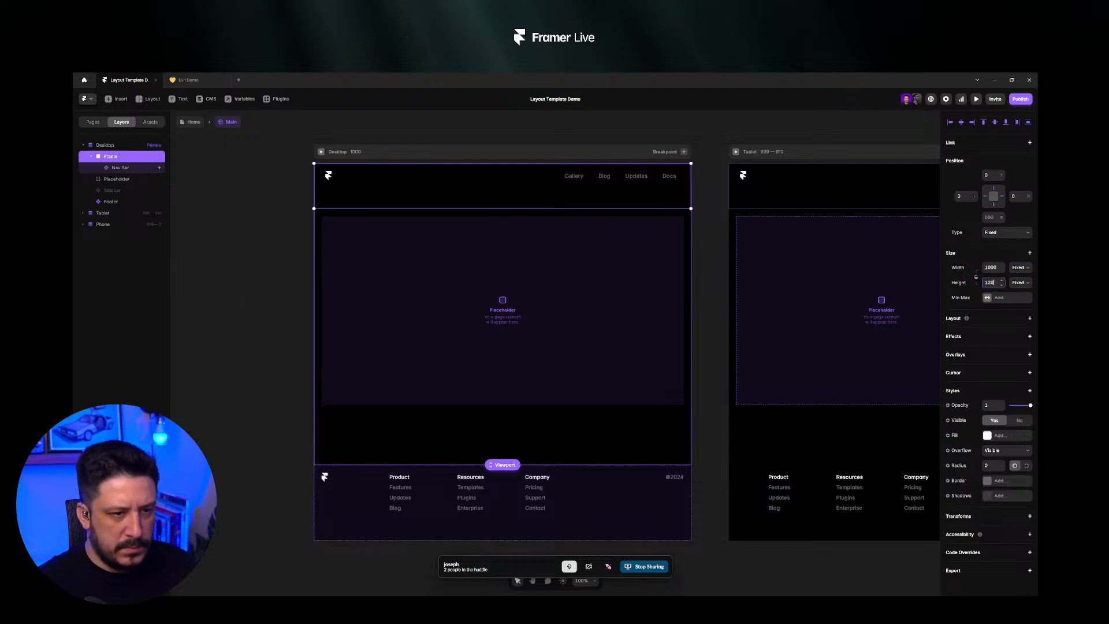
left_click(132, 160)
left_click(130, 167)
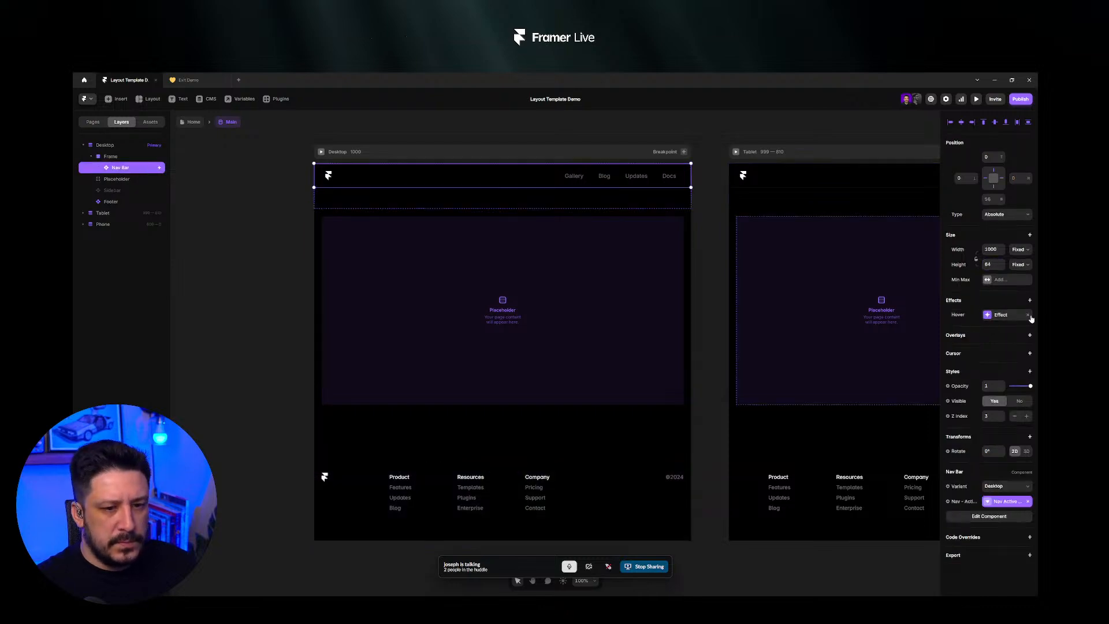
- Move the frame around the Nav Bar up to a top position of -60 and add a hover effect to it
left_click(134, 158)
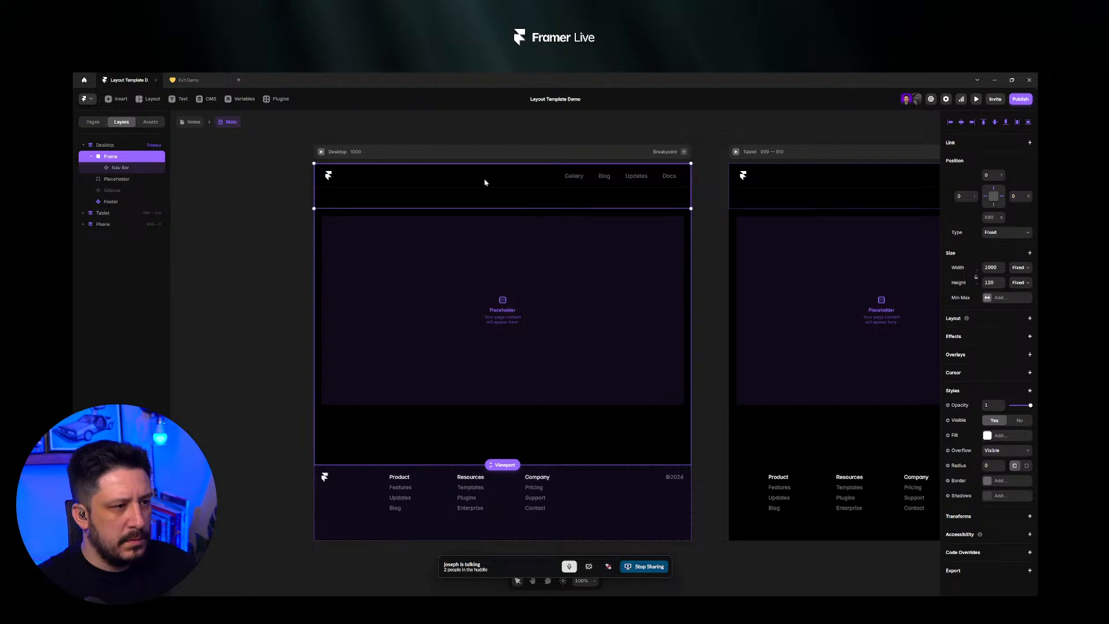
left_click_drag(635, 179, 639, 157)
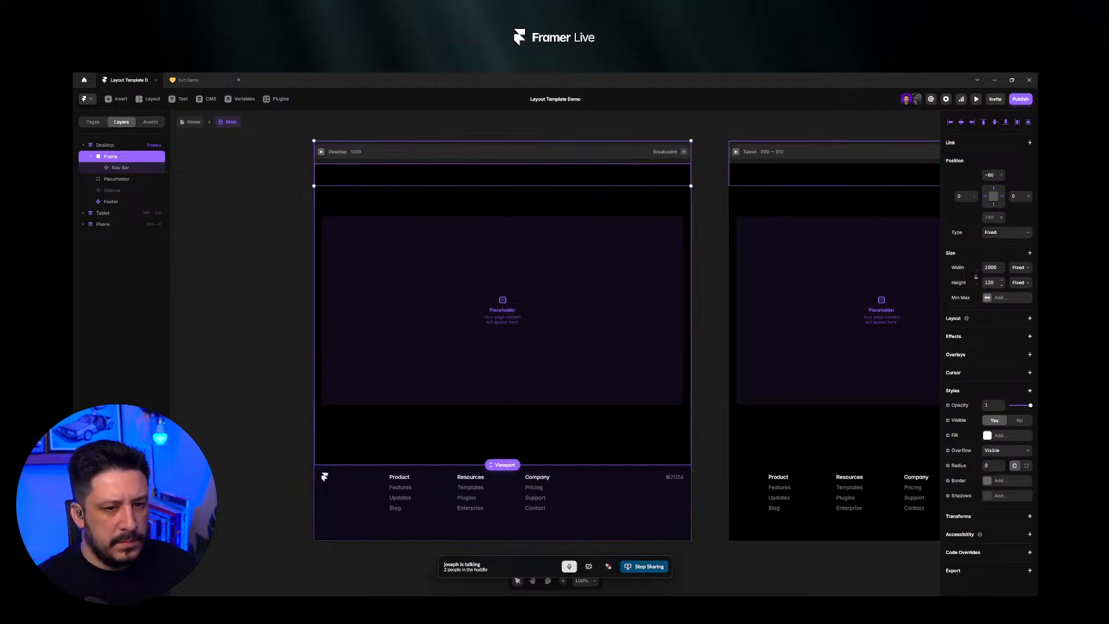
left_click(1030, 336)
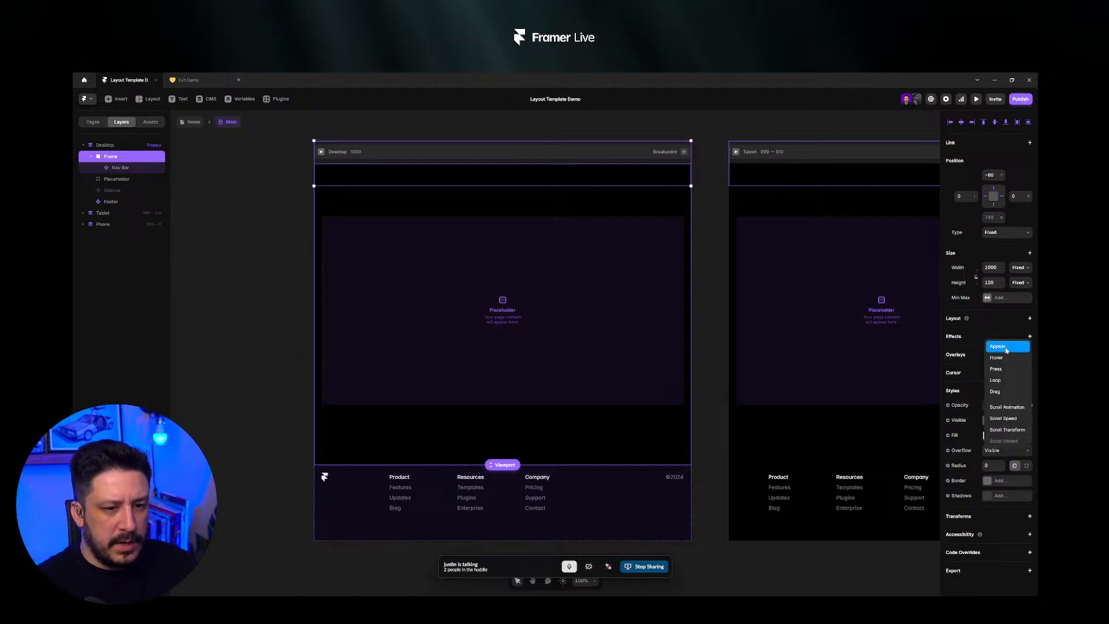
left_click(1005, 348)
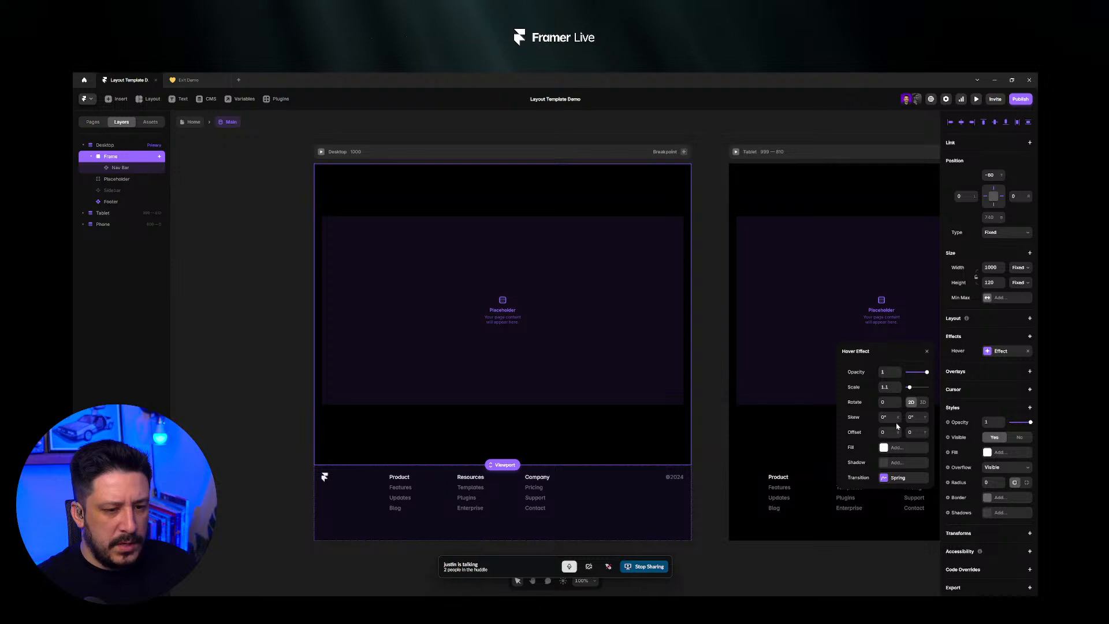
- Set the hover effect of the frame around the Nav Bar to a vertical offset of 60 and a scale of 1
left_click(925, 429)
left_click(924, 429)
left_click(925, 430)
left_click(925, 430)
left_click(925, 430)
left_click(925, 430)
left_click(925, 430)
left_click(912, 432)
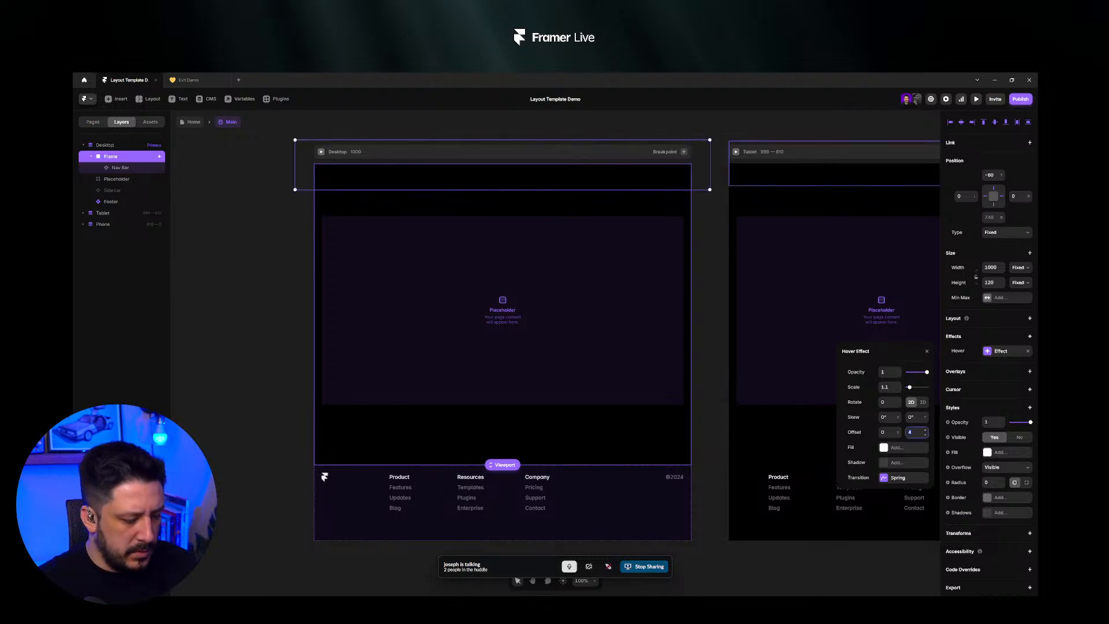
type("60")
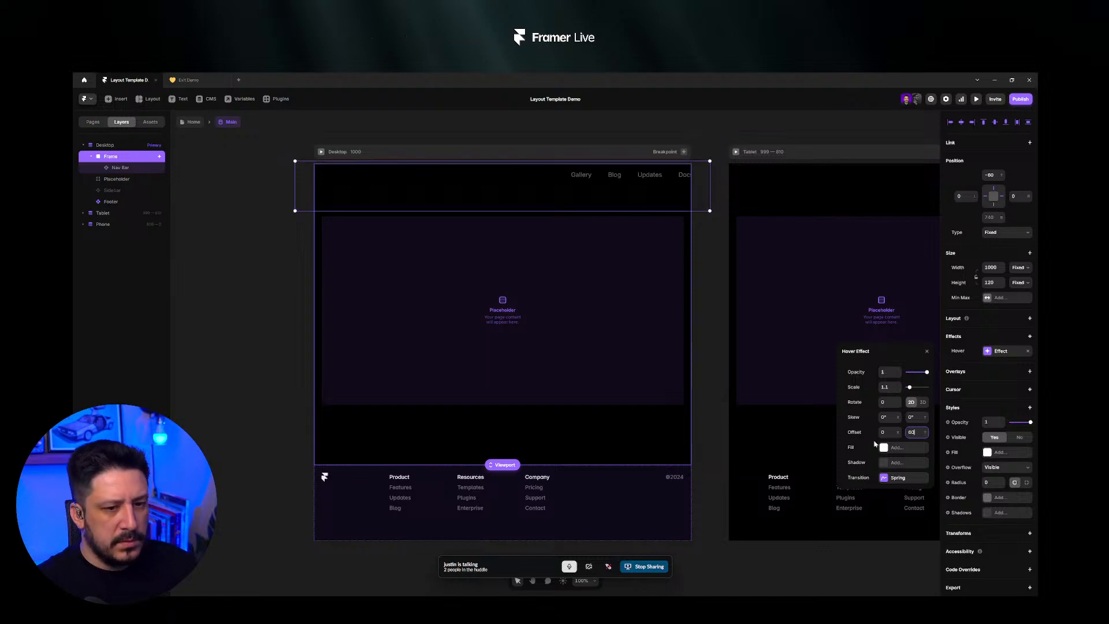
left_click(887, 387)
type("1")
key("Return")
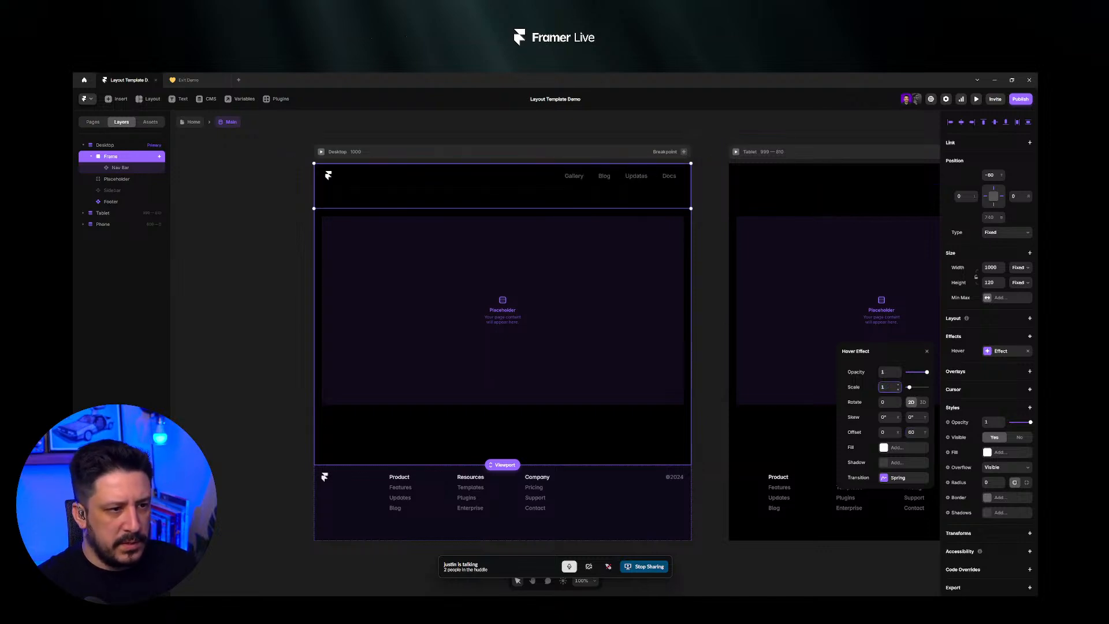
left_click(916, 432)
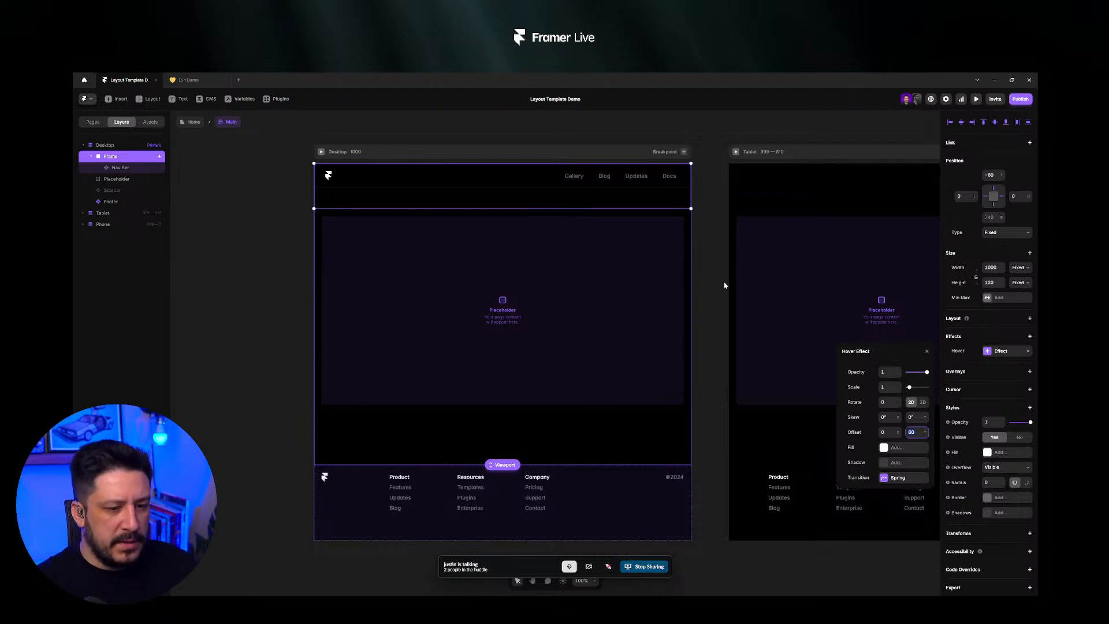
- Preview the Main template, check how the Nav Bar reveals on hover, and return to the canvas
key("ctrl+p")
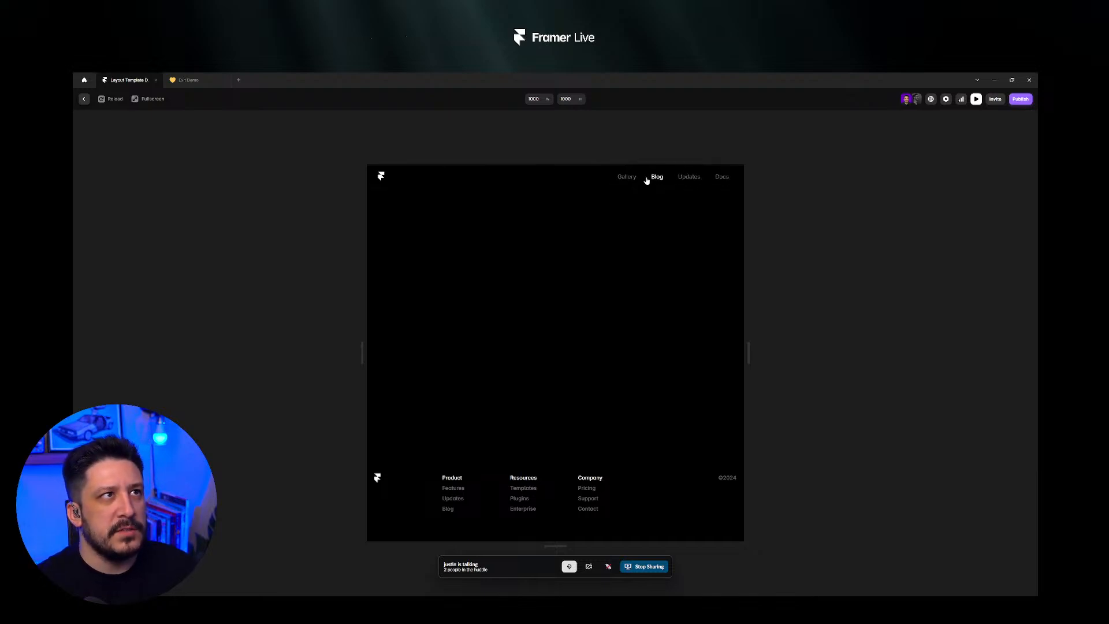
scroll(617, 248, "down", 1)
scroll(622, 186, "up", 1)
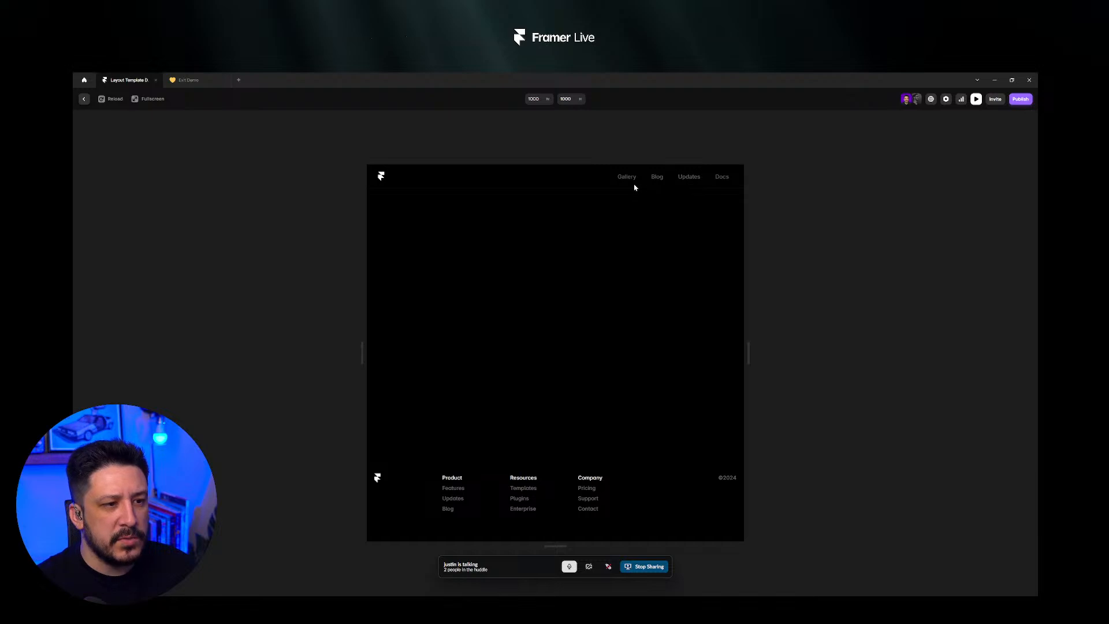
mouse_move(494, 173)
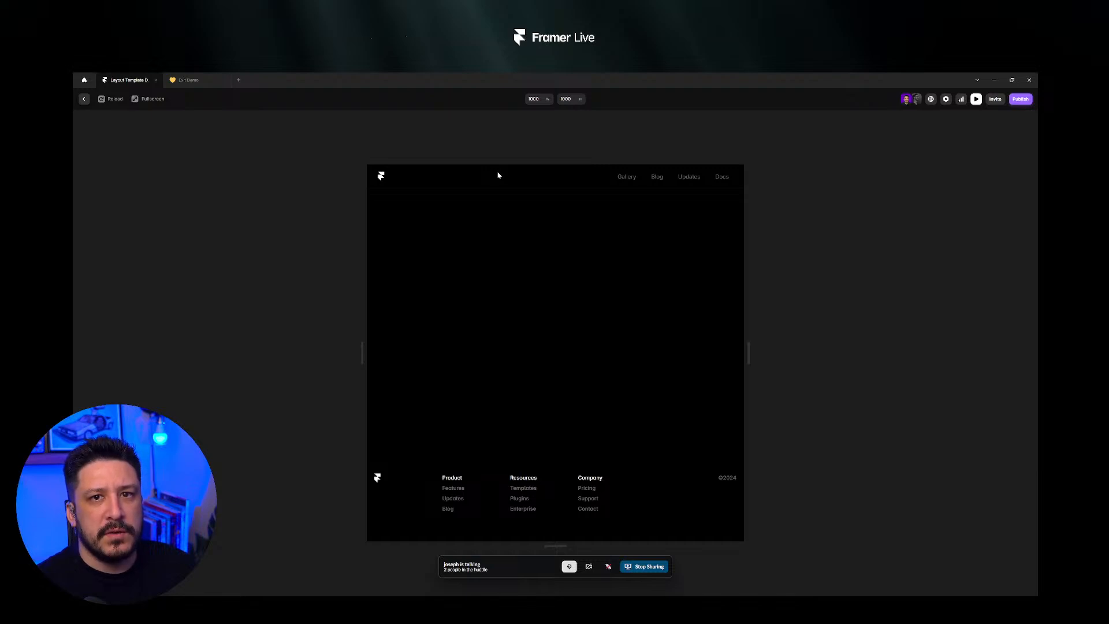
left_click(83, 99)
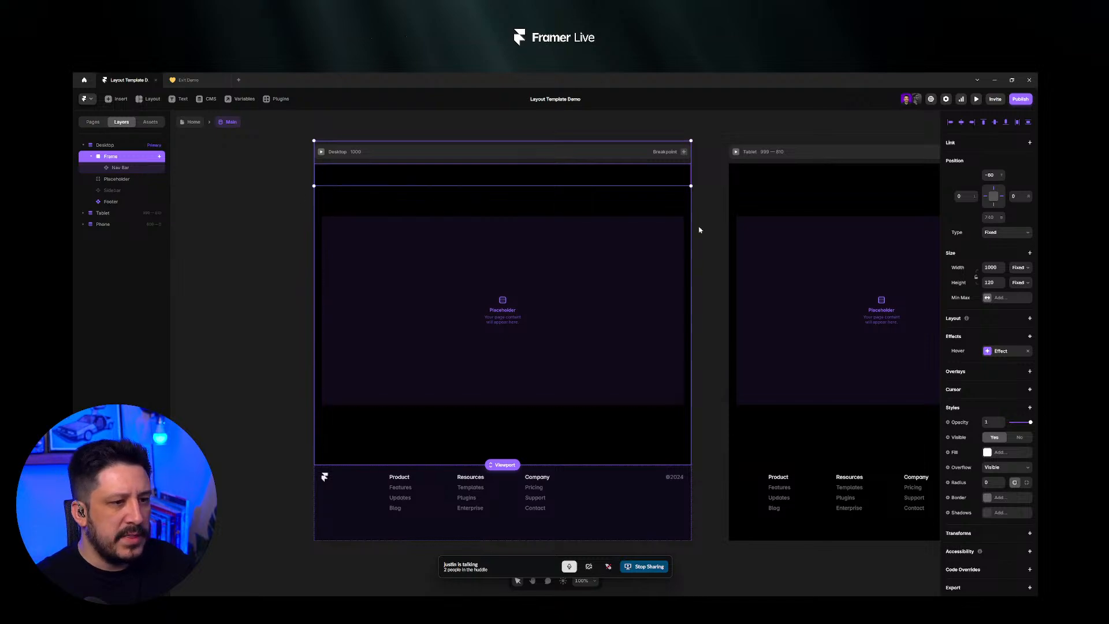
- Preview the template again, test the revealed Nav Bar's Gallery link, and return to the canvas
key("ctrl+p")
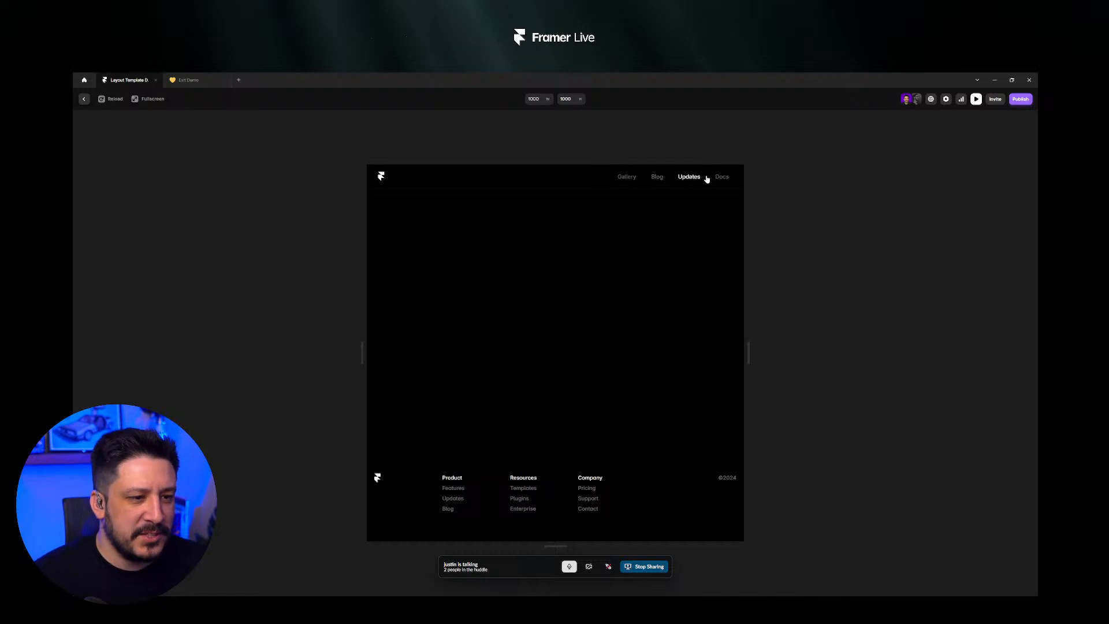
left_click(627, 178)
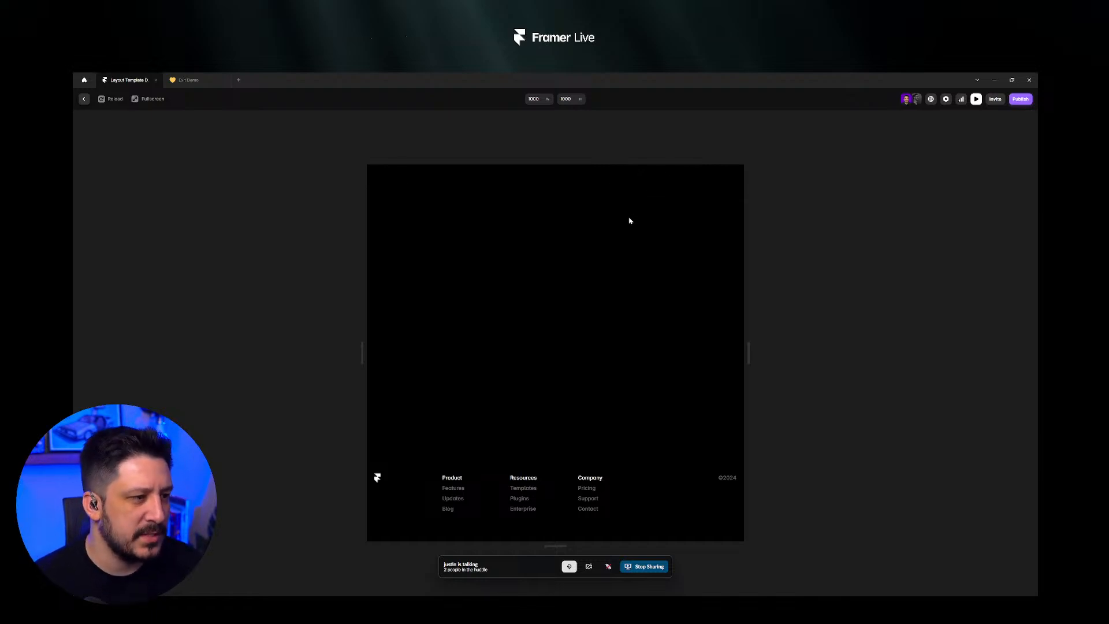
left_click(618, 178)
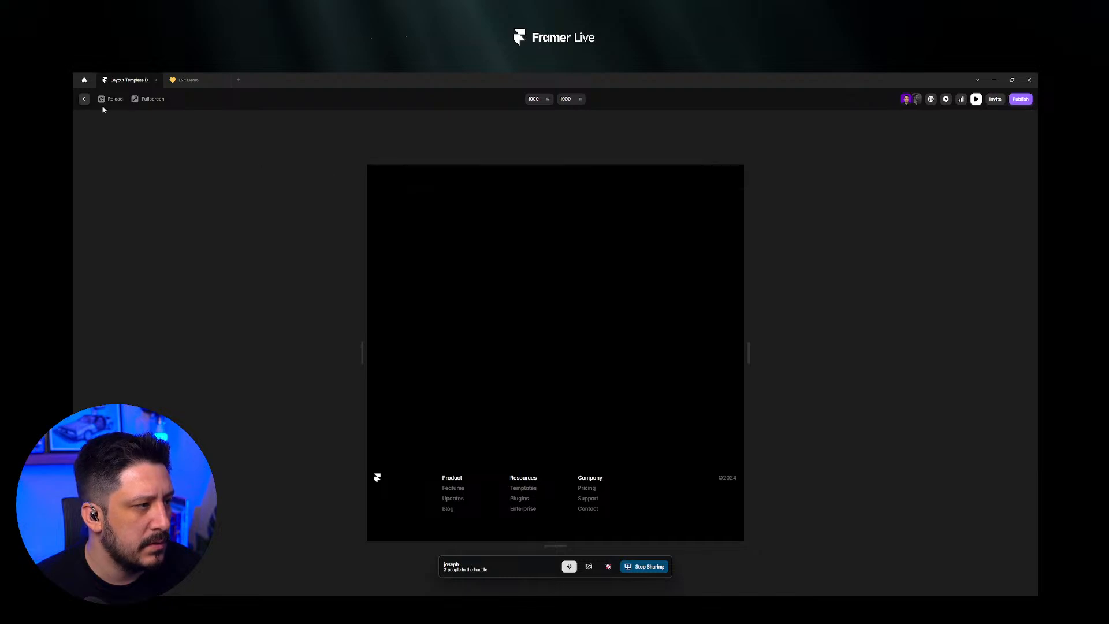
left_click(84, 99)
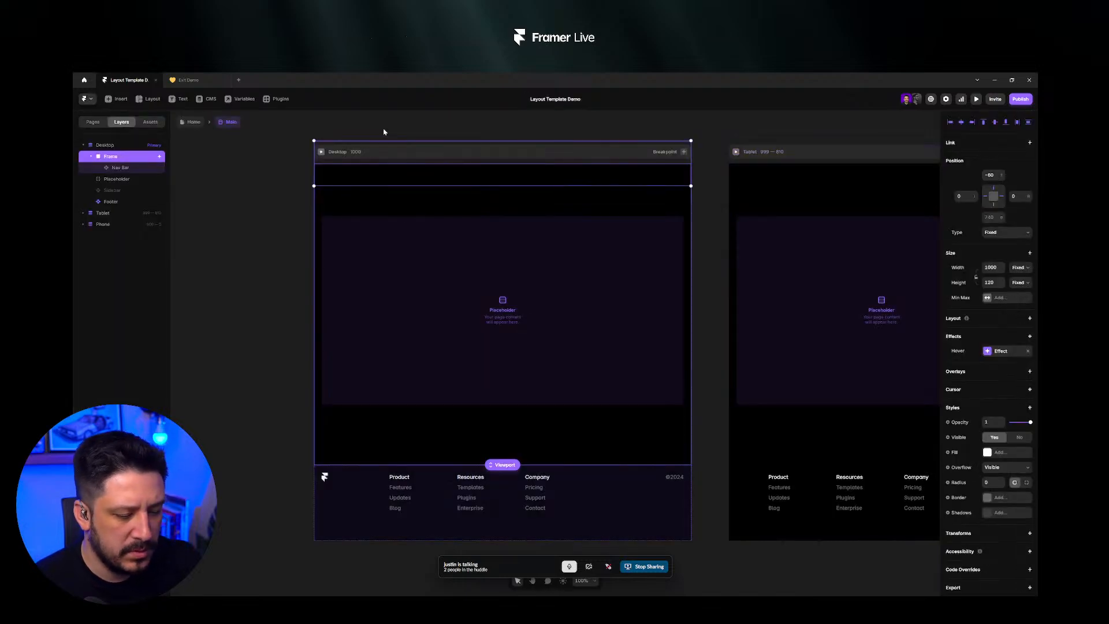